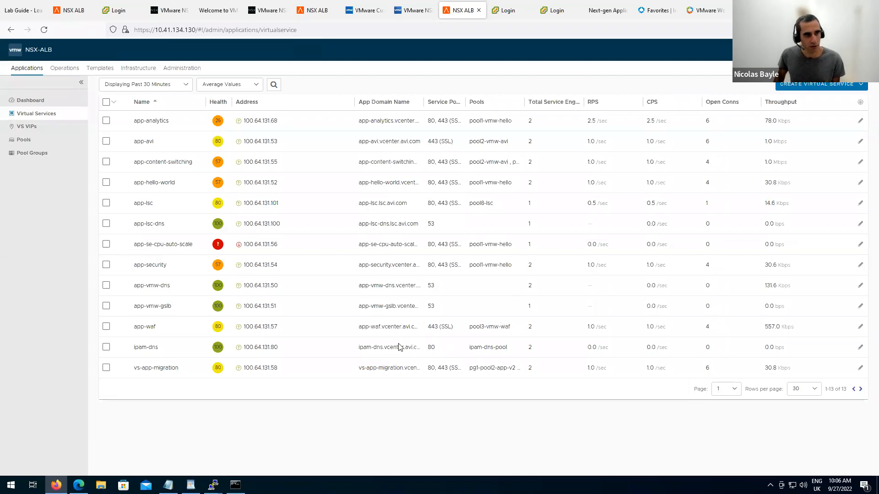
# Show the Service Engine list under Infrastructure > Cloud Resources, with Default-Cloud kept as the cloud.
pyautogui.click(138, 69)
pyautogui.click(64, 130)
pyautogui.click(53, 143)
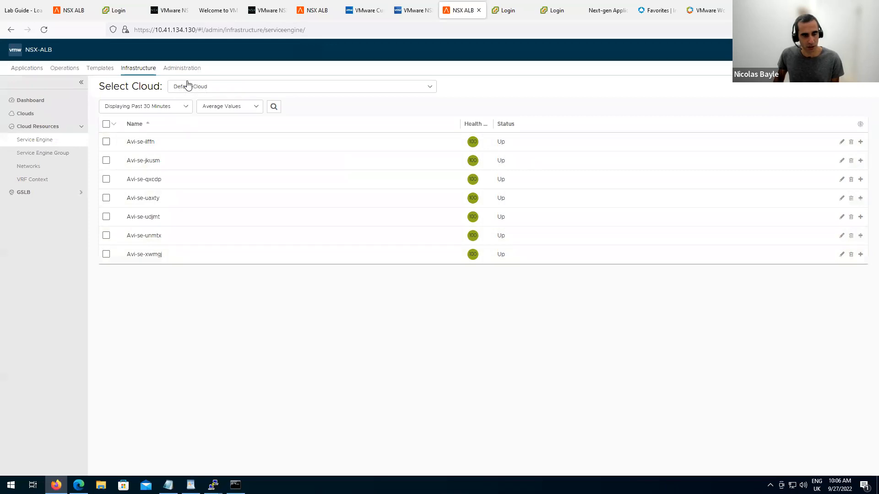
pyautogui.click(275, 91)
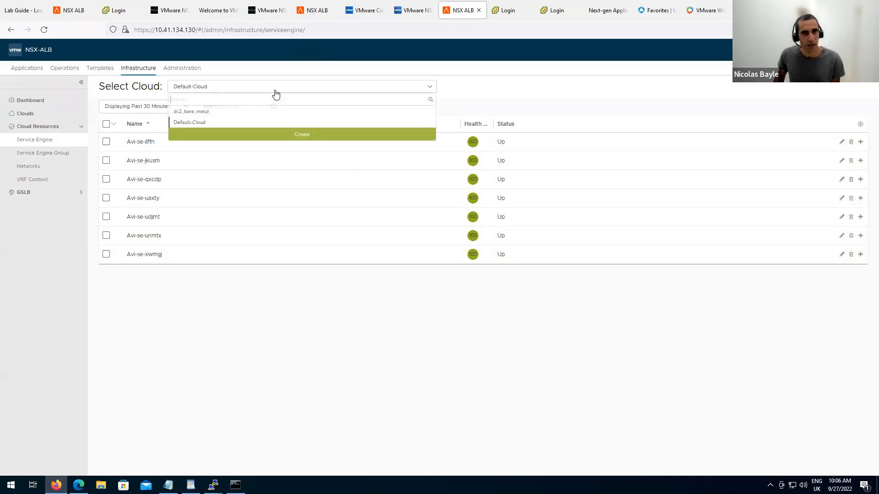
pyautogui.click(212, 122)
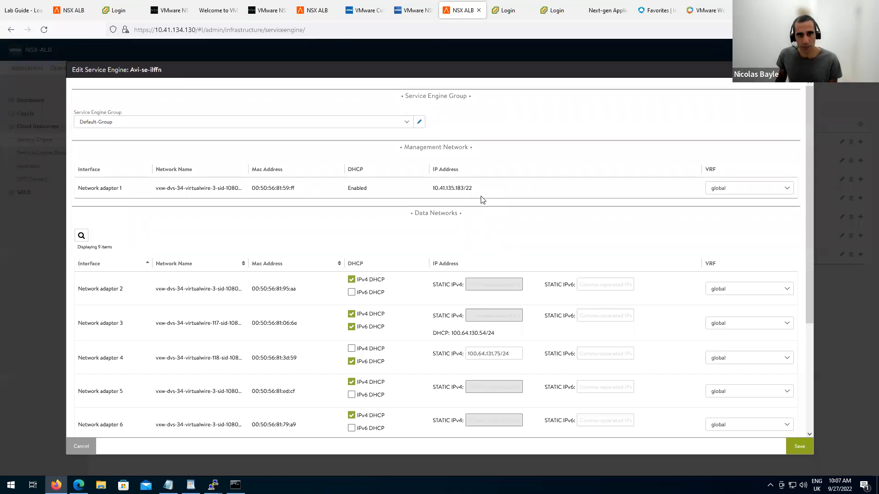
# Leave the Avi-se-ilffn edit form and switch to a blank new Firefox tab.
pyautogui.moveTo(465, 4)
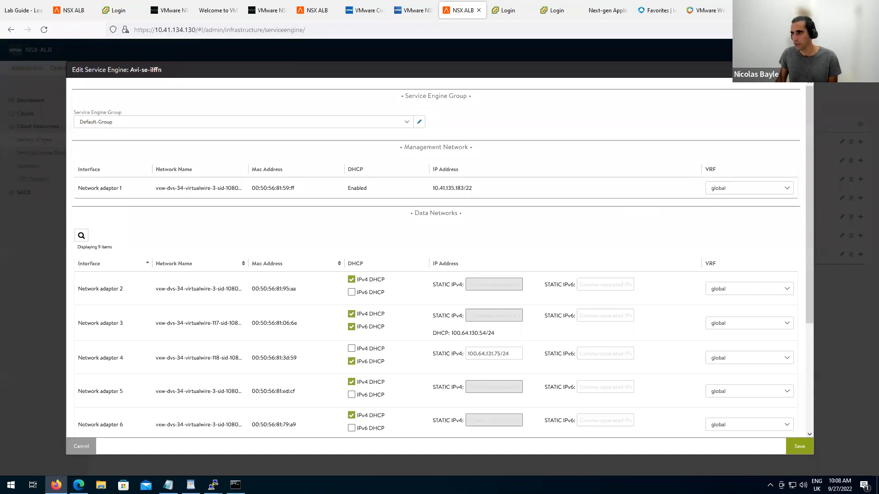
pyautogui.click(575, 6)
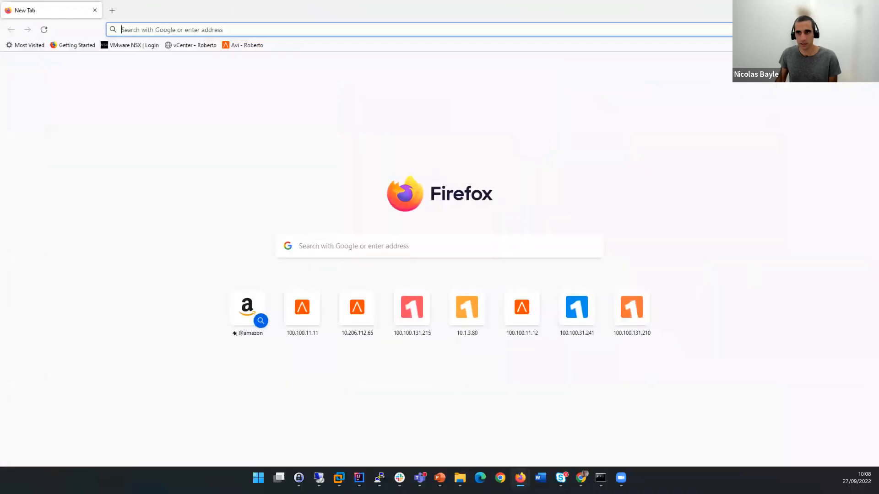
# Open the NSX ALB controller at 100.100.11.11, accept the certificate risk and log in.
pyautogui.click(321, 30)
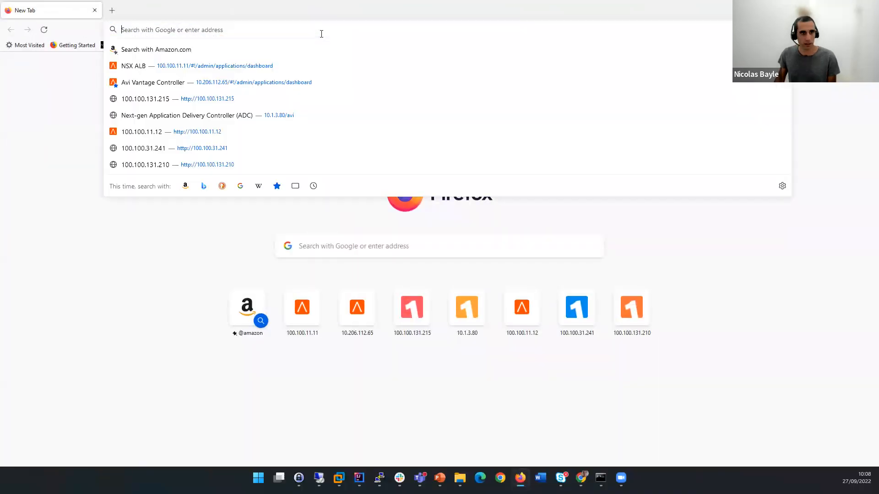
pyautogui.click(232, 67)
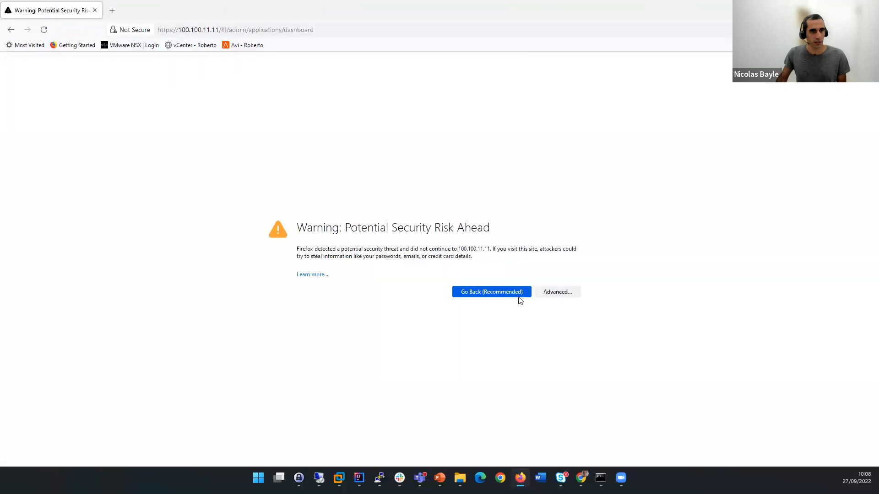
pyautogui.click(555, 293)
pyautogui.click(549, 411)
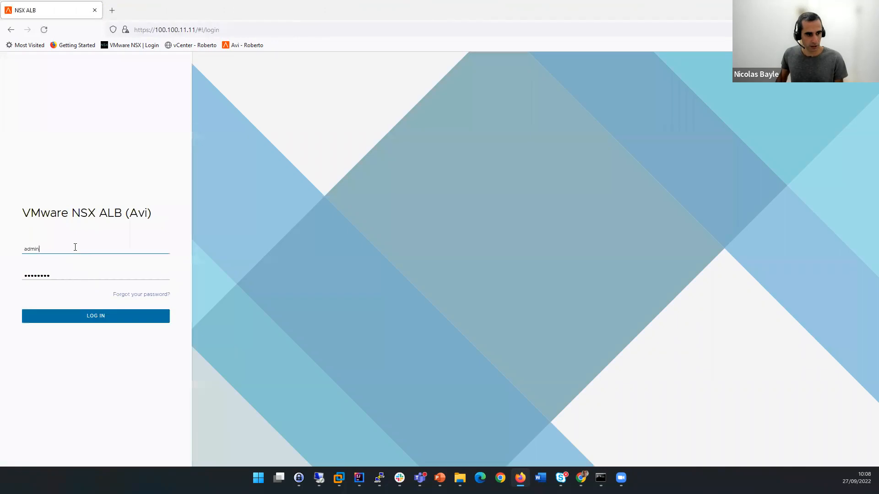
pyautogui.click(84, 316)
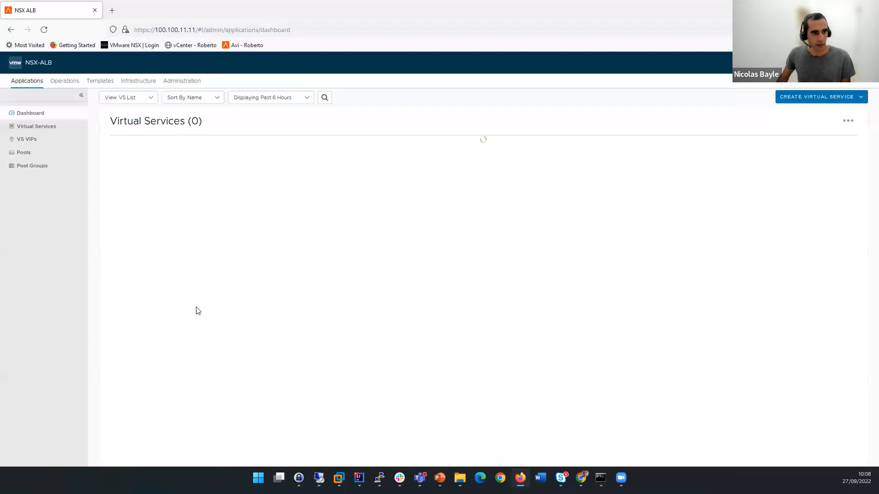
# Show the Infrastructure Clouds page listing dc1_nsxt and Default-Cloud, with Cloud Resources expanded.
pyautogui.click(152, 83)
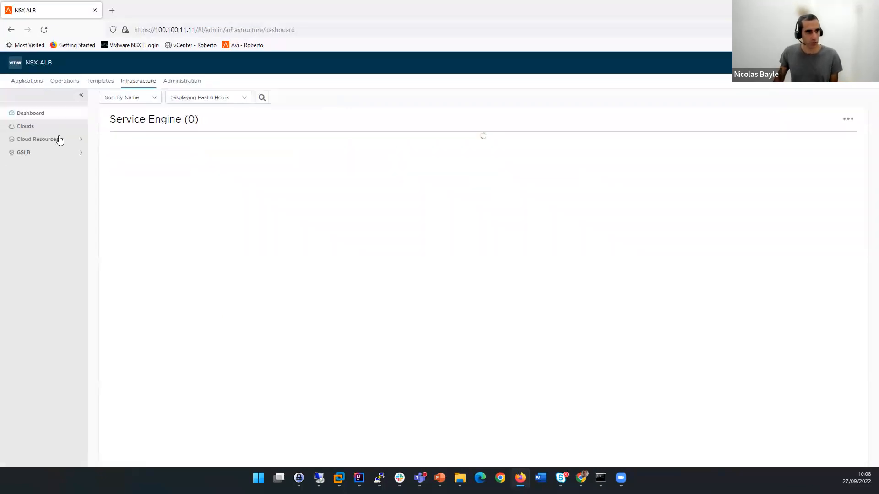
pyautogui.click(48, 128)
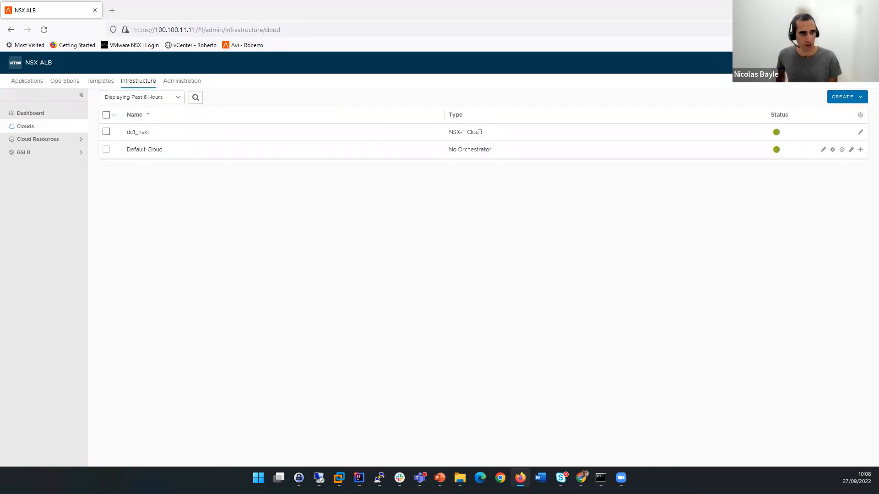
pyautogui.click(56, 144)
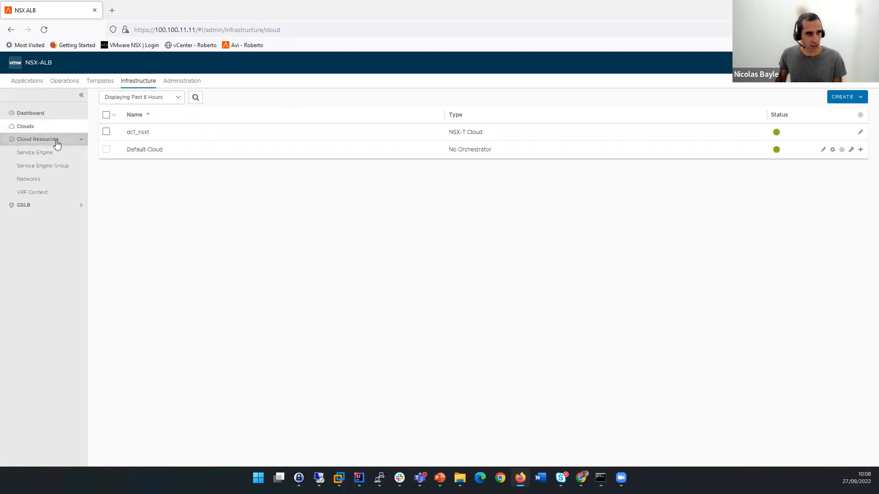
# Inspect dc1_nsxt's VRF contexts, selecting my-tier1-A and its static route count, then return to Applications.
pyautogui.click(46, 196)
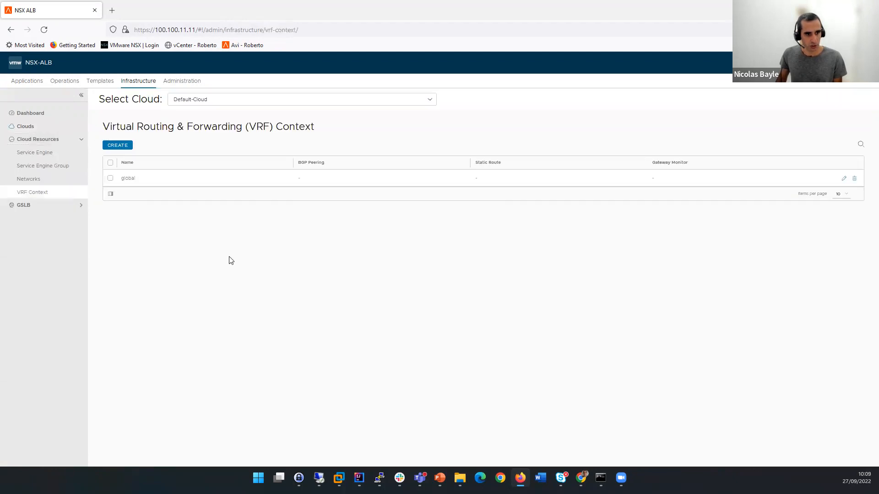
pyautogui.click(362, 107)
pyautogui.click(231, 124)
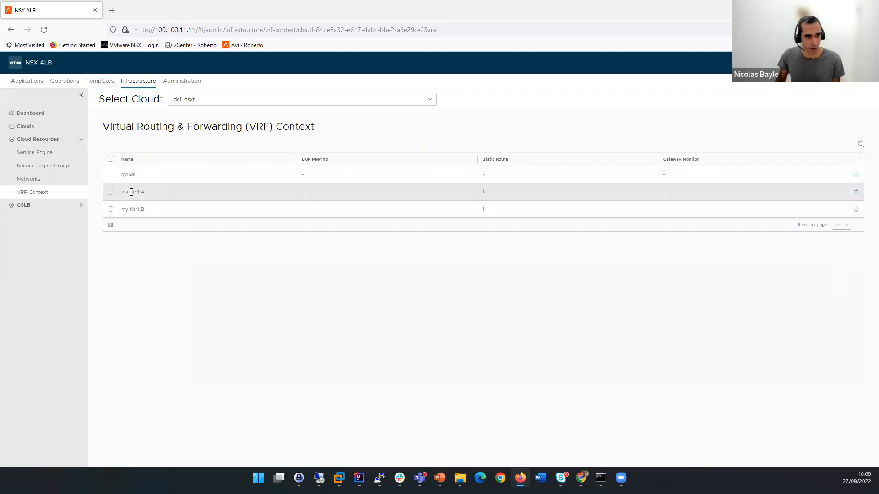
pyautogui.click(111, 193)
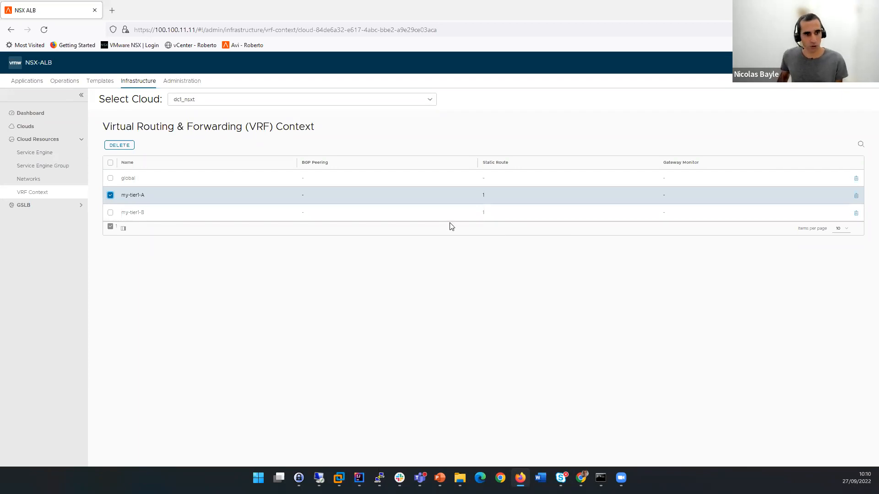
pyautogui.doubleClick(486, 195)
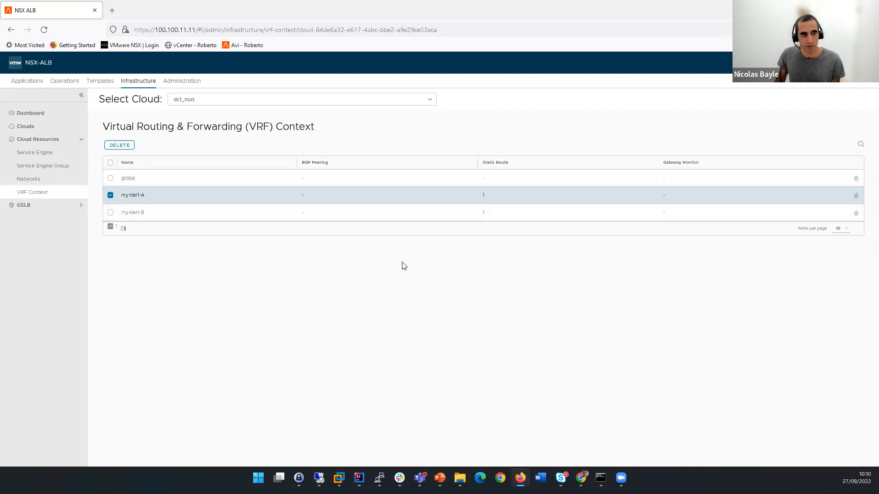
pyautogui.click(28, 81)
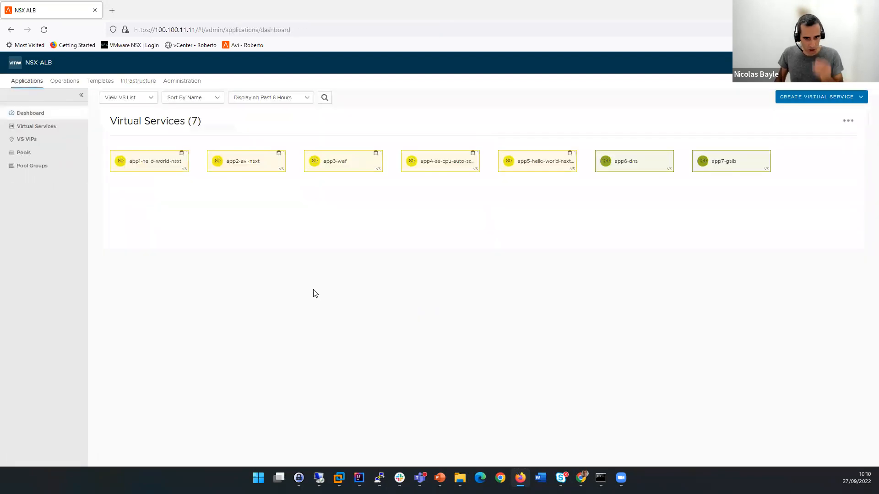
# List the Virtual Services and open app1-hello-world-nsxt for editing.
pyautogui.click(60, 128)
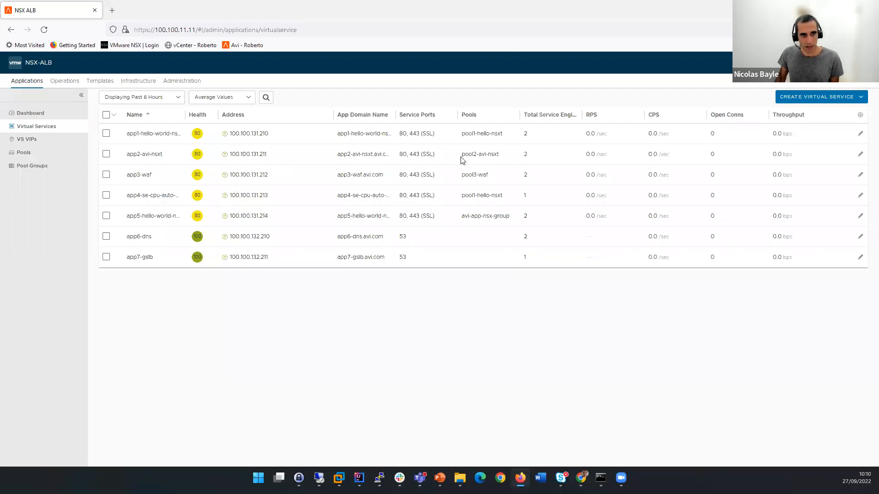
pyautogui.click(860, 134)
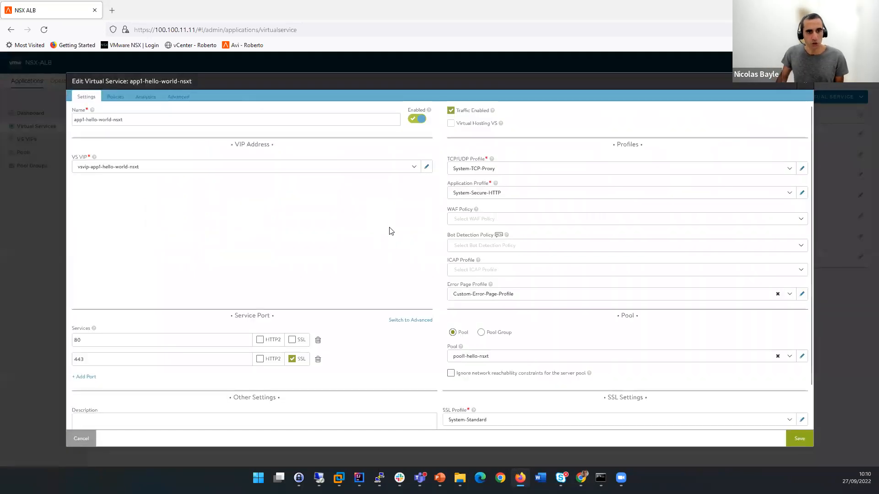
pyautogui.click(428, 167)
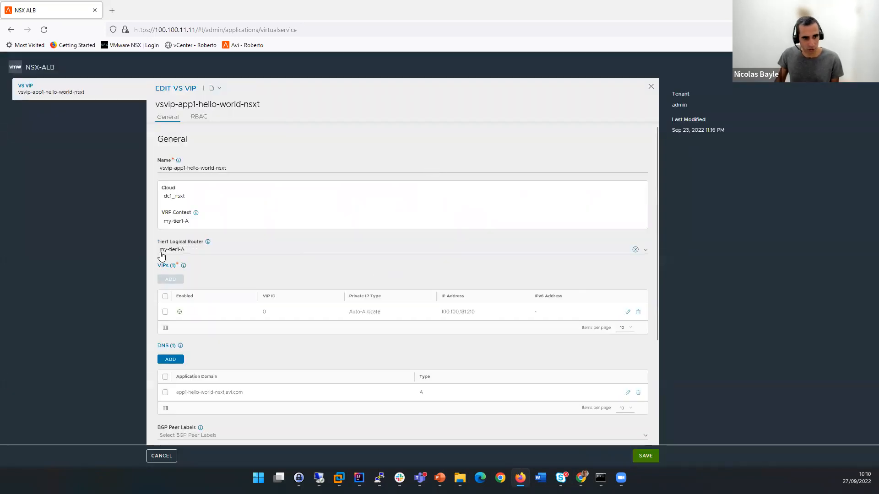
pyautogui.moveTo(208, 242)
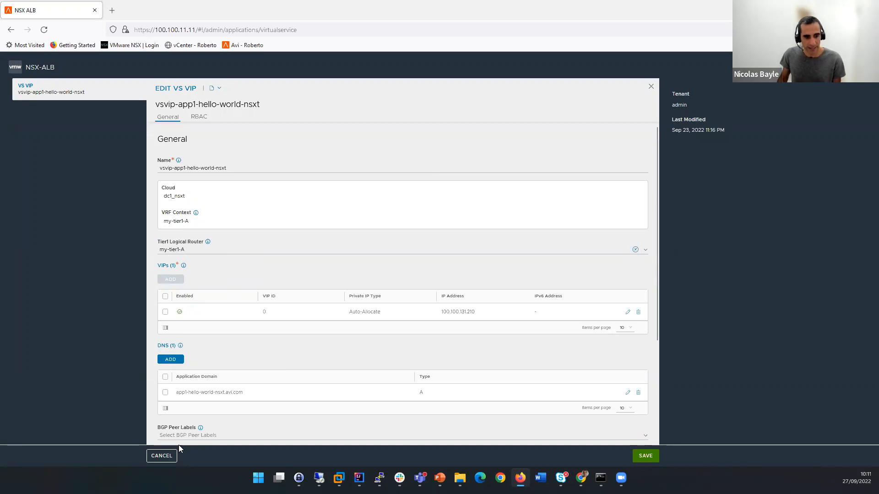
pyautogui.click(168, 459)
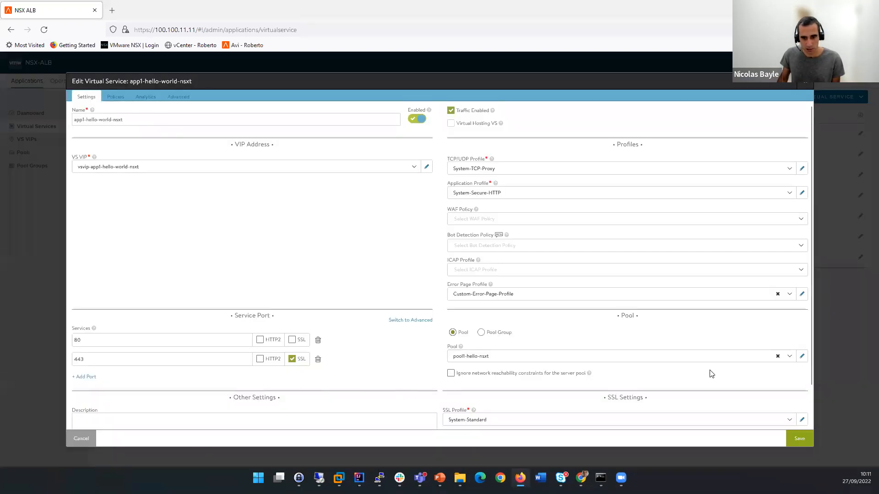
# Edit pool pool1-hello-nsxt and view its servers 100.100.21.11, .12 and .13.
pyautogui.click(800, 358)
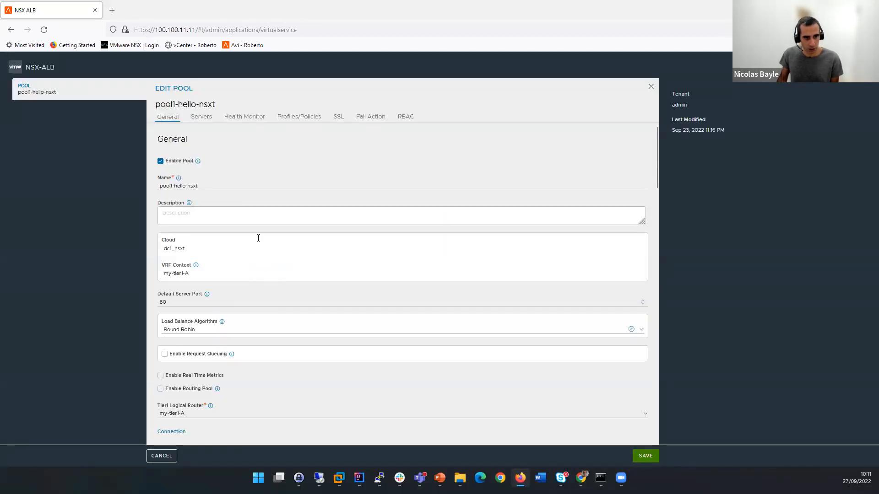
pyautogui.click(205, 123)
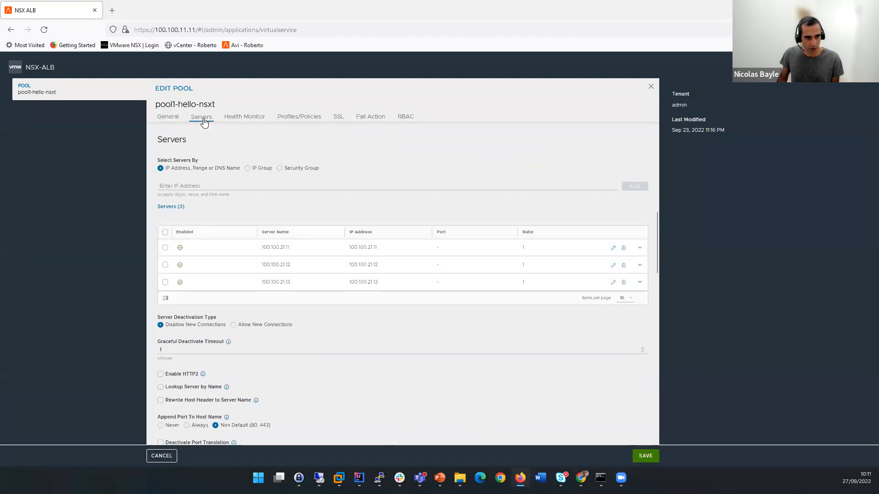
pyautogui.scroll(5, 317, 301)
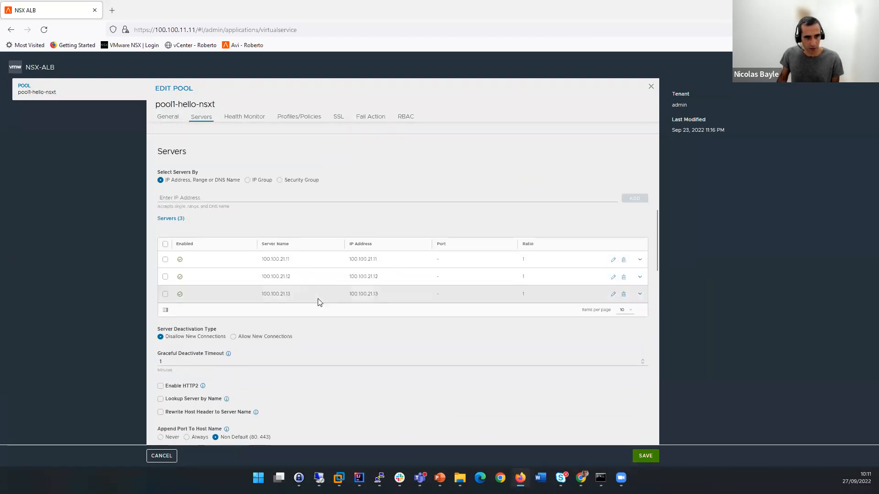
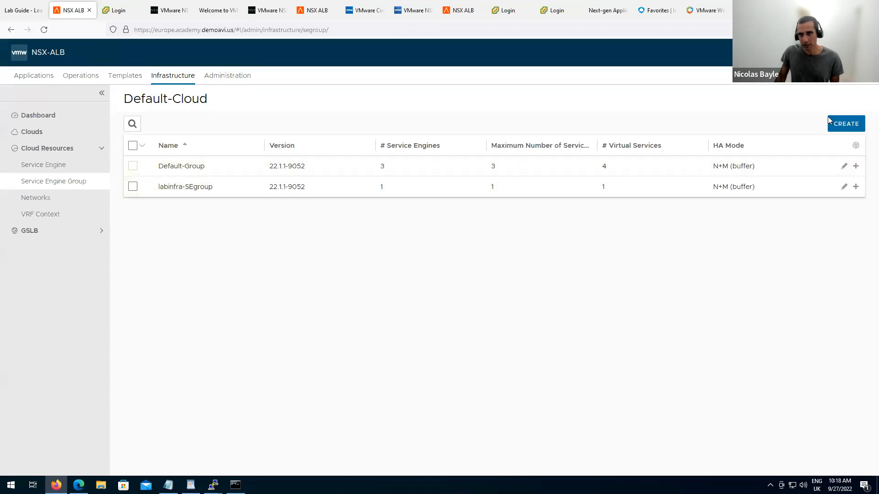
# Browse the tenant list, then return to the admin Applications dashboard showing its five virtual services.
pyautogui.click(811, 52)
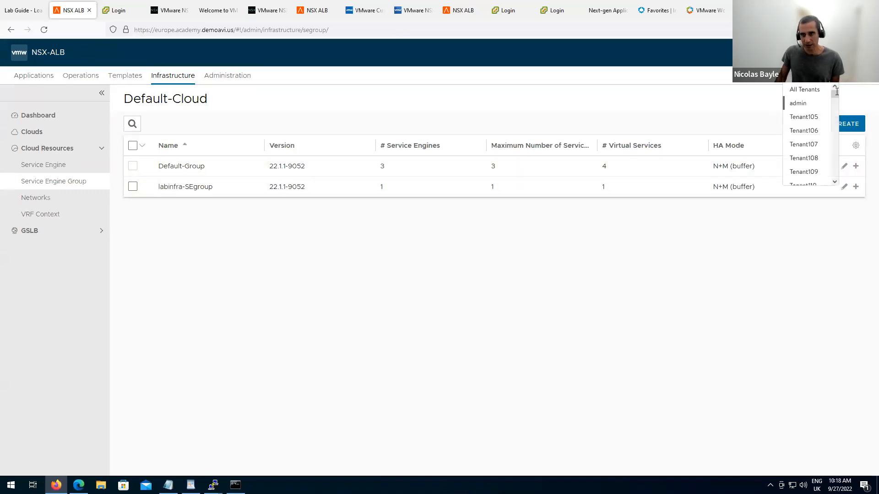
pyautogui.moveTo(835, 94); pyautogui.dragTo(835, 184)
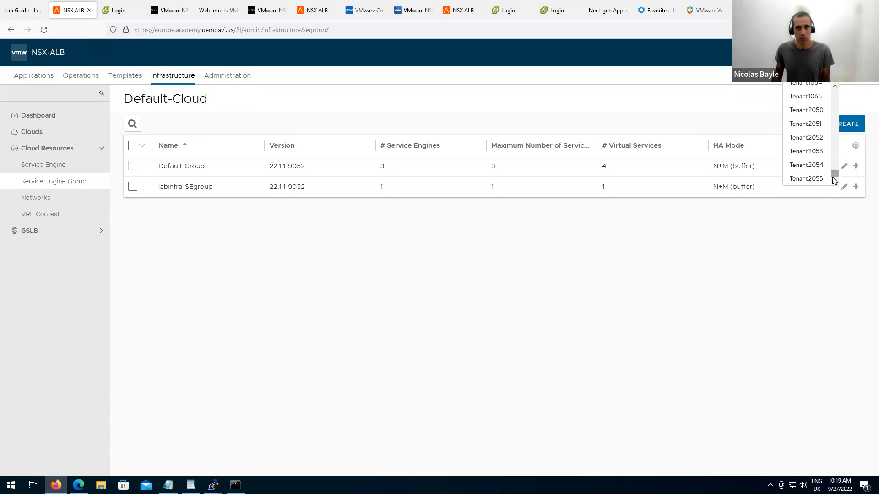
pyautogui.click(46, 79)
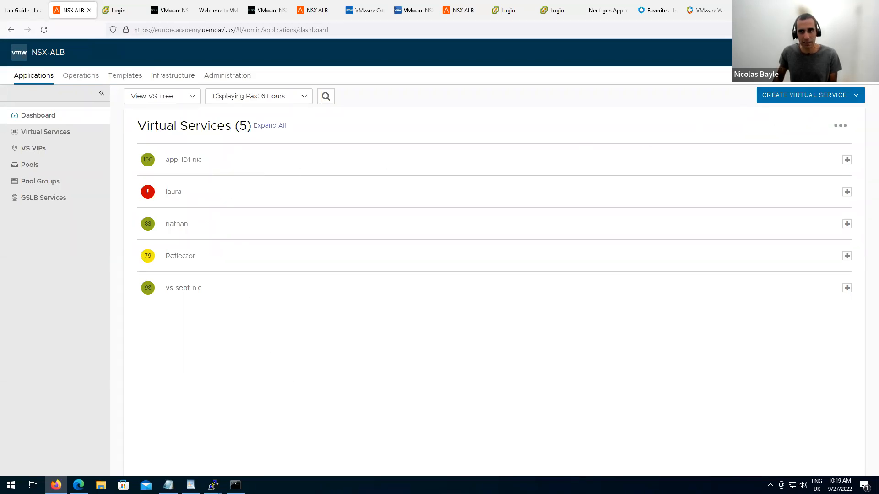
# Switch to Tenant105, then compare by viewing virtual services across All Tenants.
pyautogui.click(810, 52)
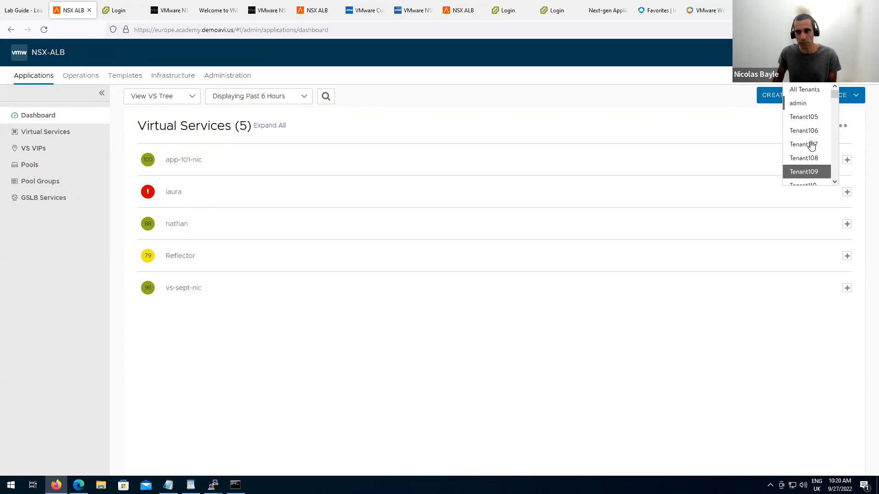
pyautogui.click(811, 118)
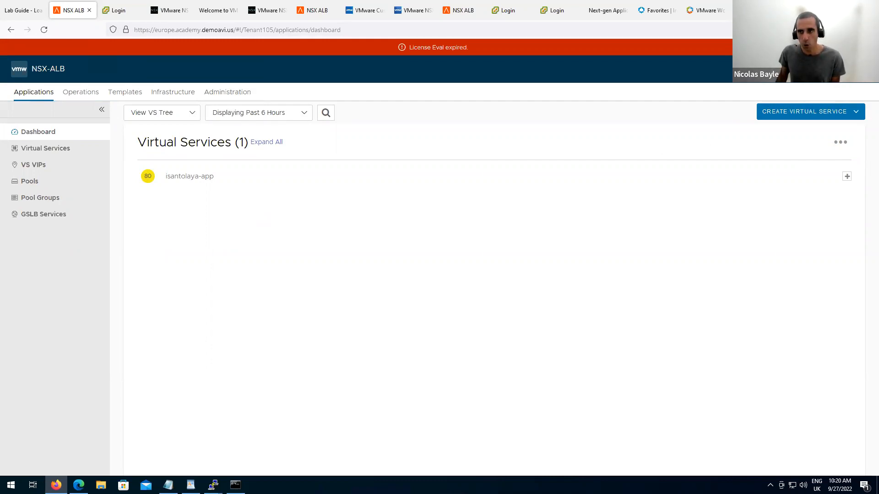
pyautogui.click(810, 69)
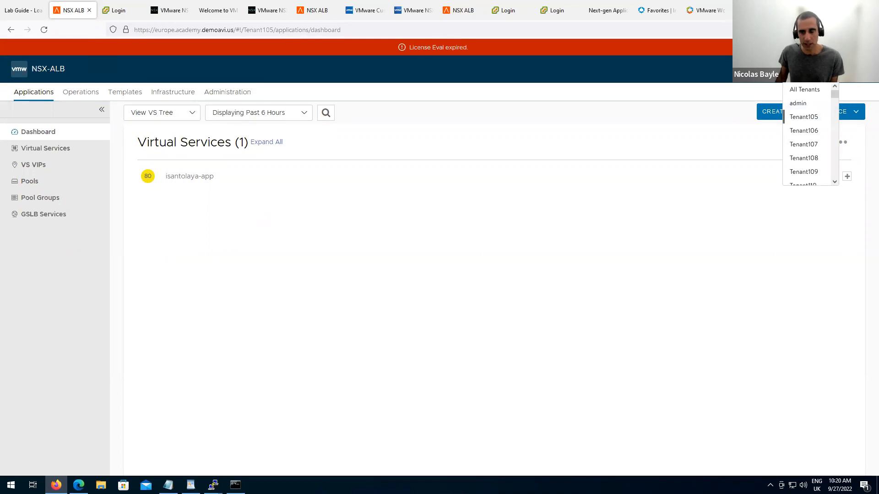
pyautogui.click(815, 92)
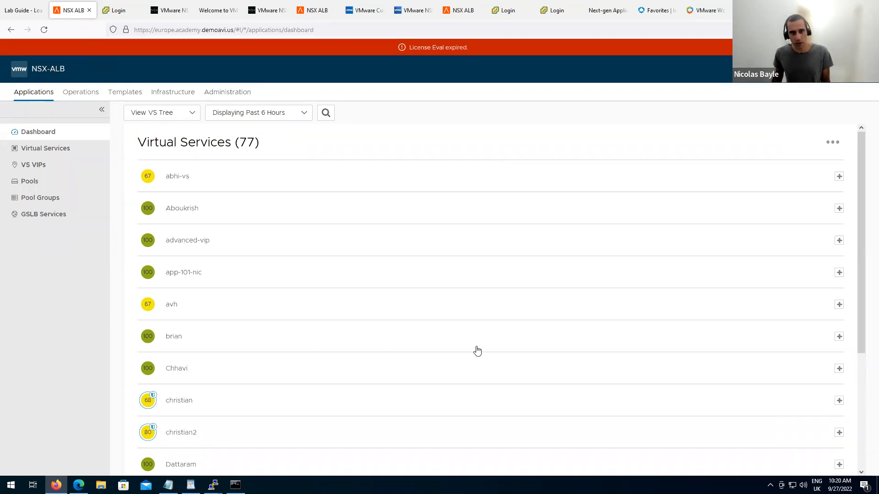
# Switch back to Tenant105 and show its Templates application profiles list.
pyautogui.click(810, 69)
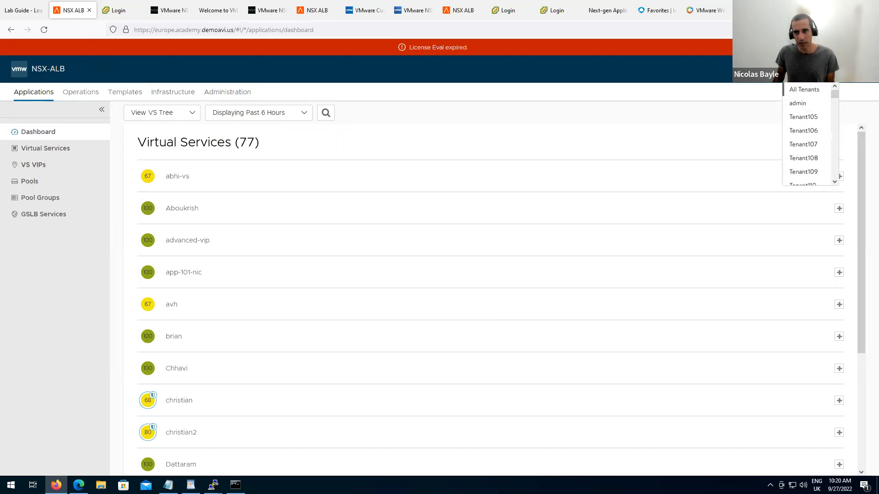
pyautogui.click(808, 119)
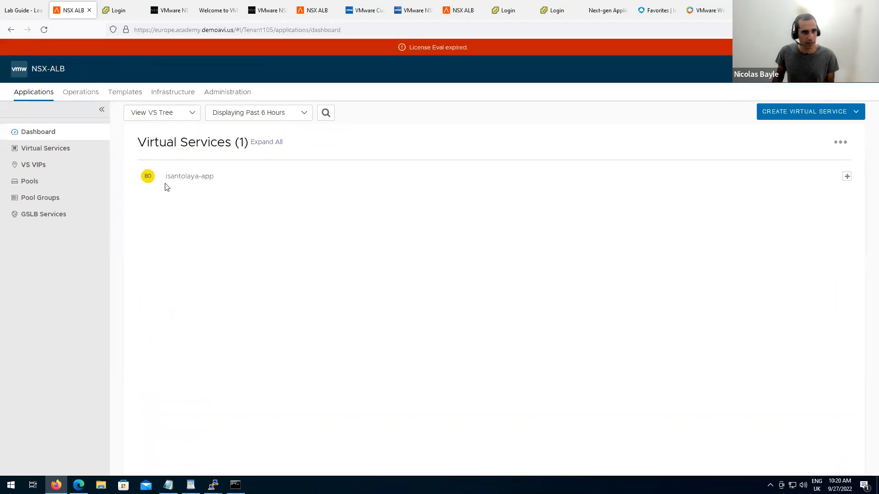
pyautogui.click(123, 93)
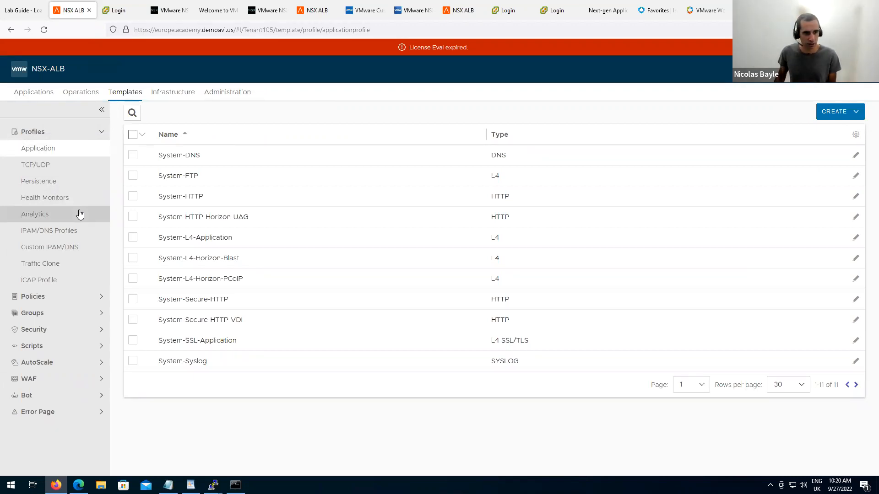
# Start a new Tenant105 health monitor named health-monitor-105.
pyautogui.click(68, 199)
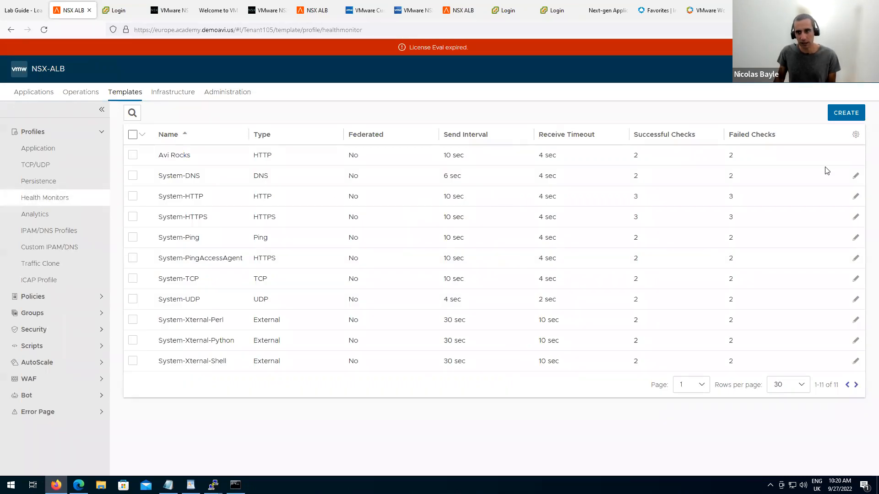
pyautogui.click(844, 114)
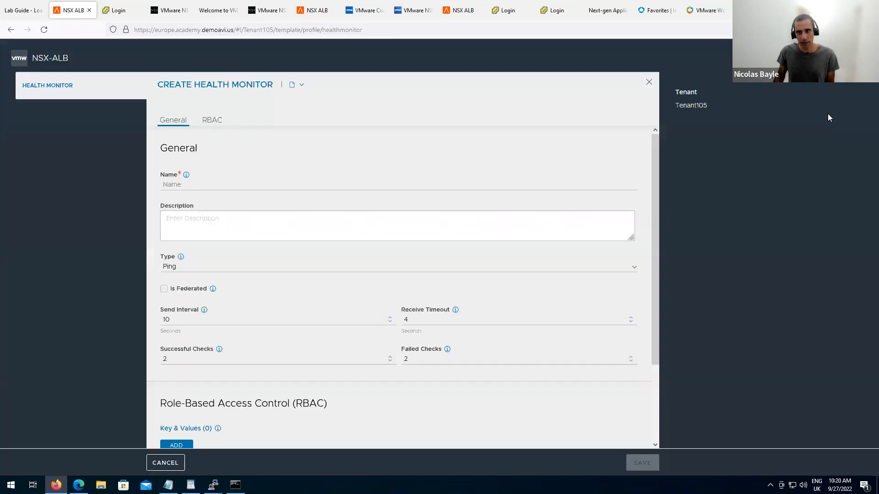
pyautogui.click(200, 182)
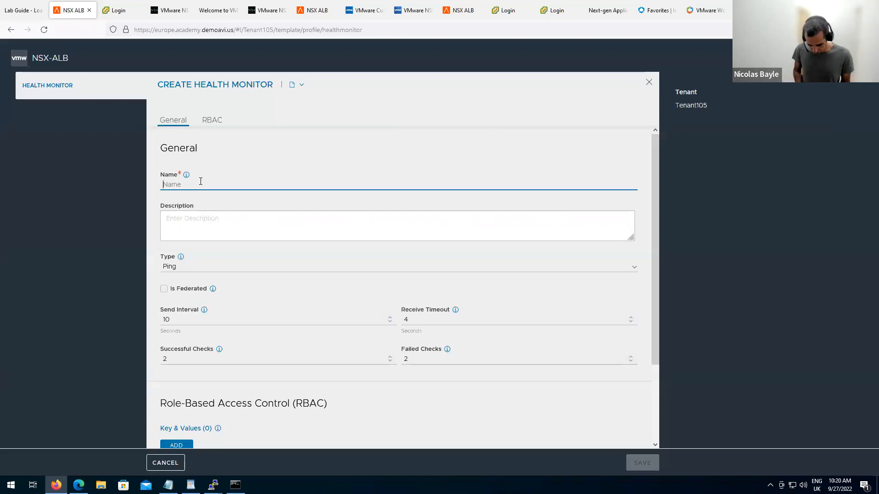
pyautogui.write('health-monitor-105')
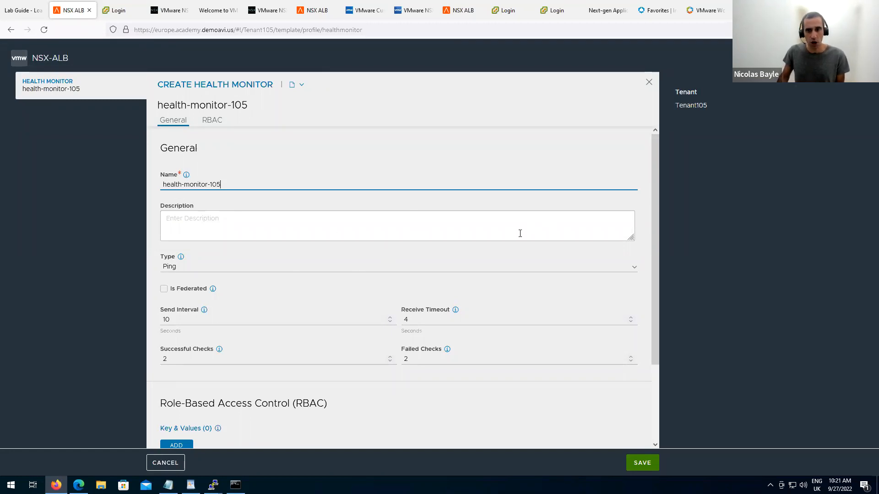
# Set the monitor type to HTTP, after briefly choosing External.
pyautogui.click(434, 270)
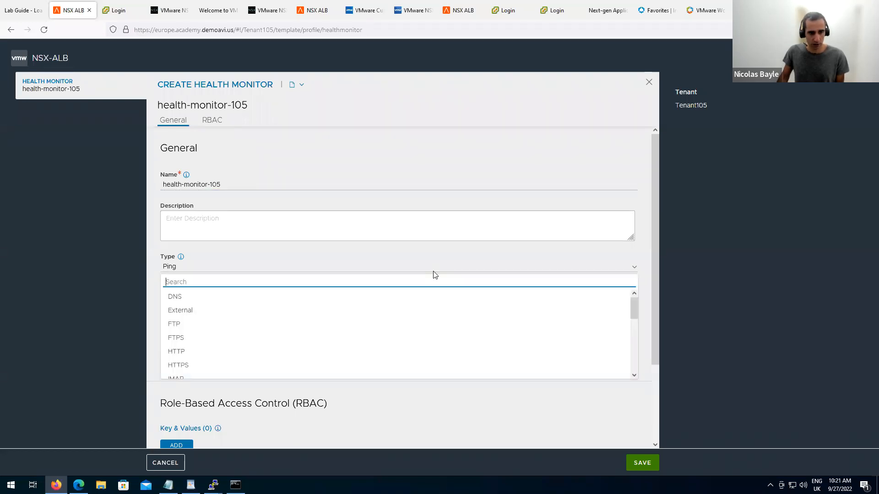
pyautogui.moveTo(634, 305); pyautogui.dragTo(633, 317)
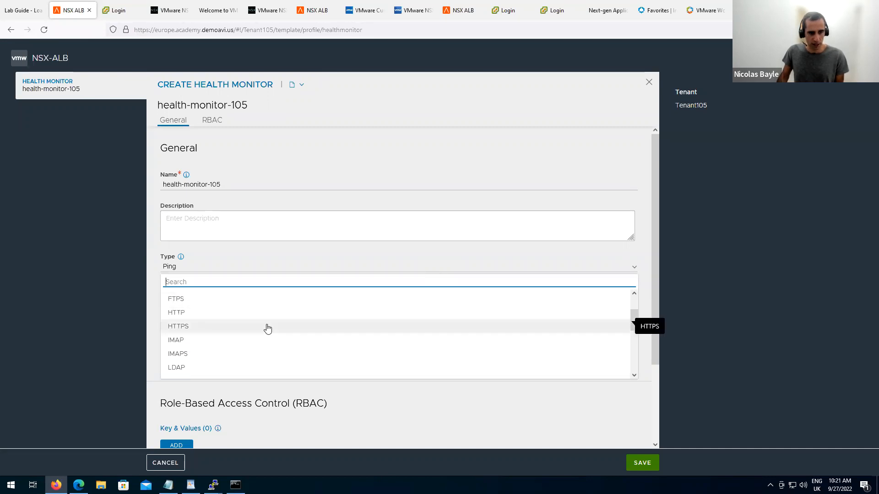
pyautogui.moveTo(634, 323); pyautogui.dragTo(629, 299)
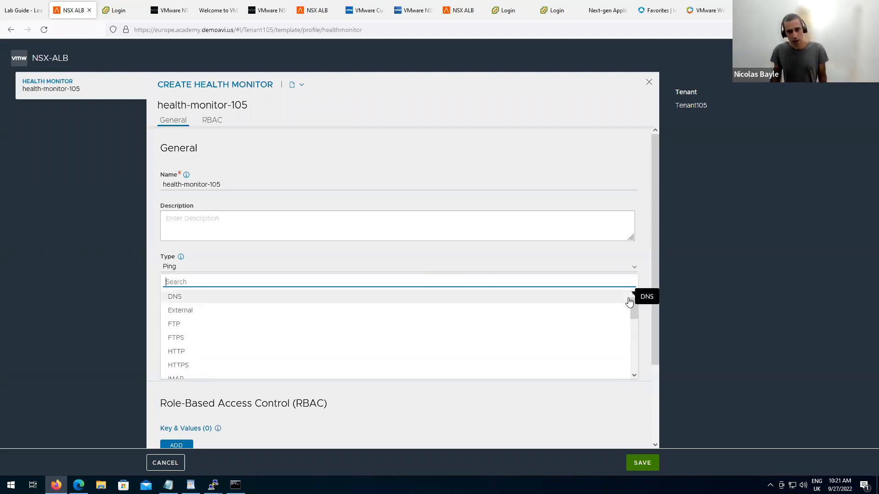
pyautogui.click(183, 311)
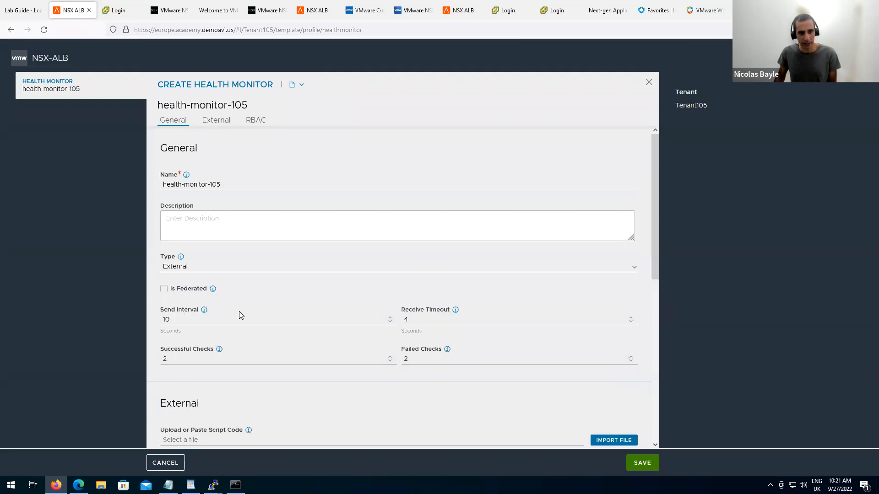
pyautogui.click(633, 269)
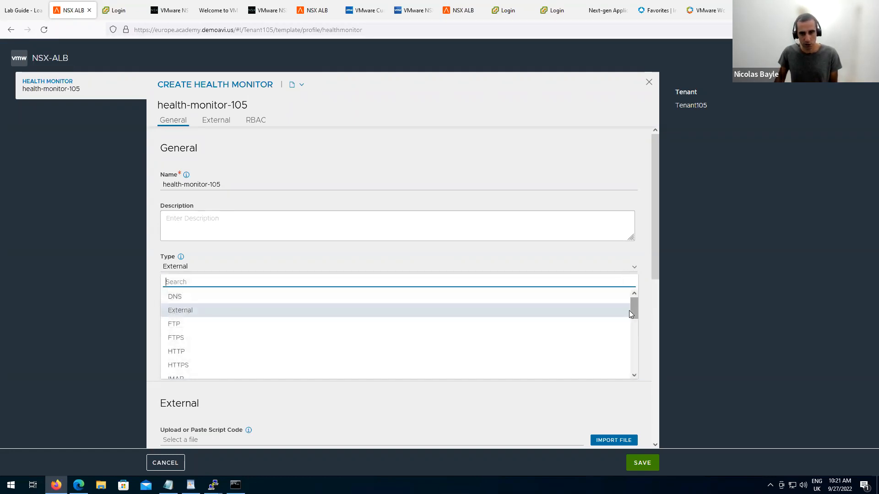
pyautogui.moveTo(636, 317); pyautogui.dragTo(634, 369)
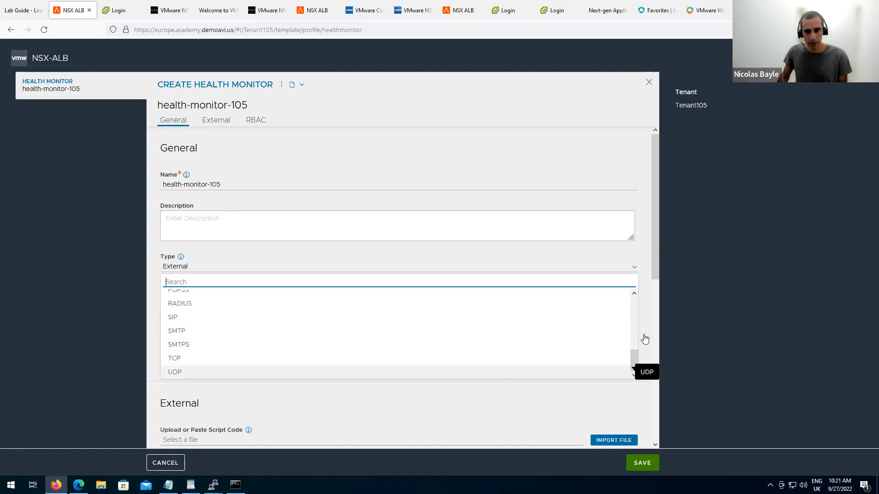
pyautogui.moveTo(636, 354); pyautogui.dragTo(631, 322)
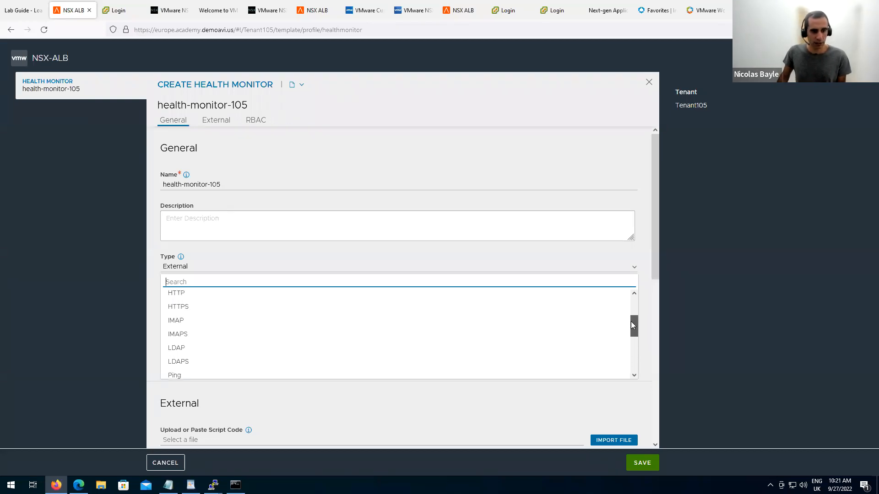
pyautogui.click(272, 300)
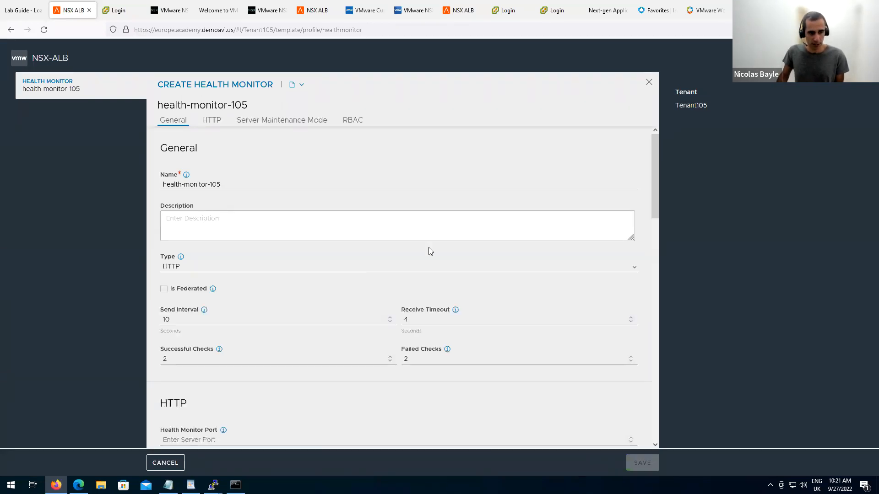
# Expect 2XX response codes and save health-monitor-105.
pyautogui.scroll(-5, 652, 229)
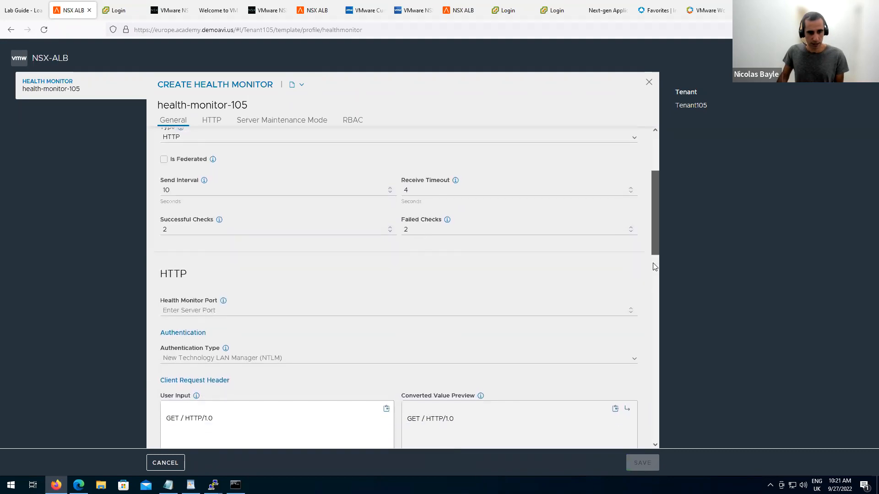
pyautogui.scroll(-8, 655, 310)
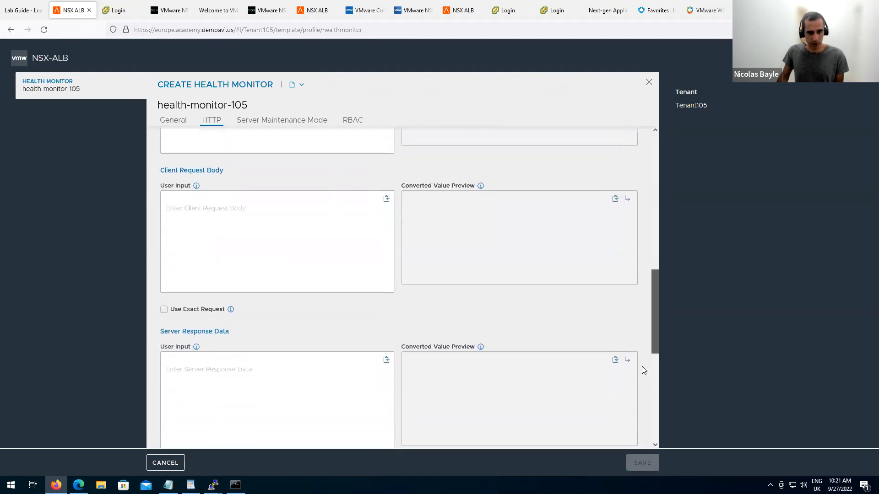
pyautogui.scroll(-1, 635, 397)
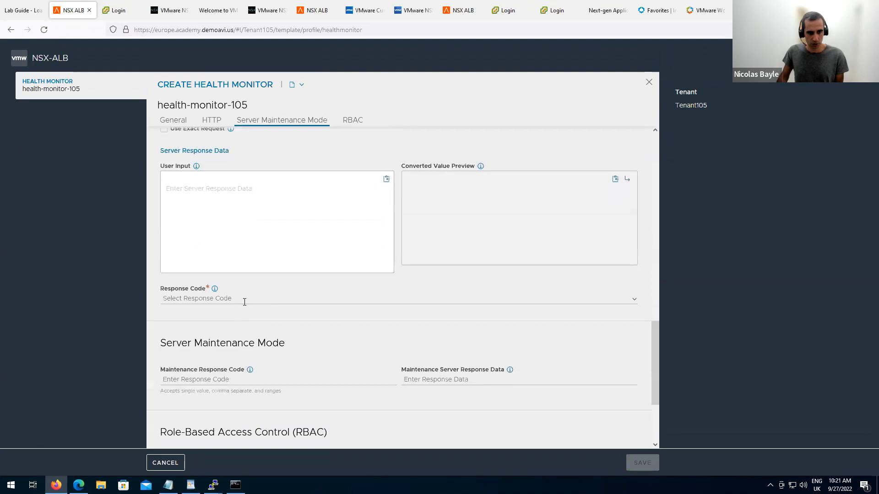
pyautogui.click(244, 301)
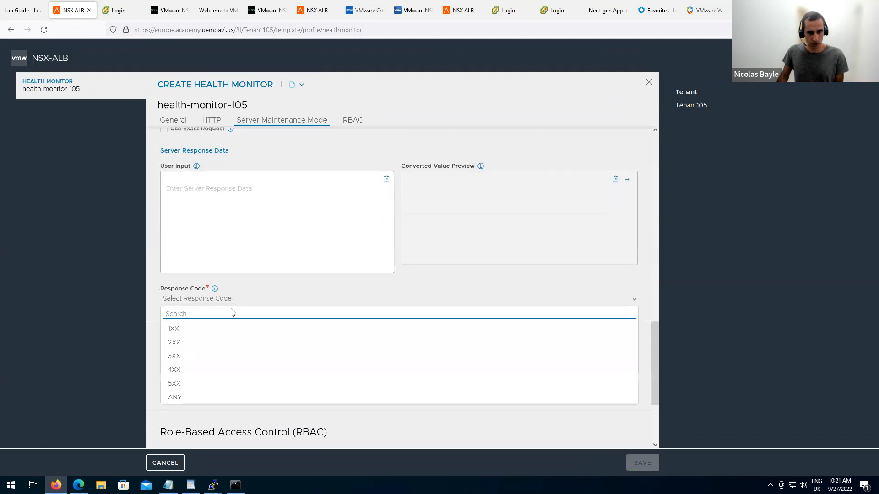
pyautogui.click(204, 345)
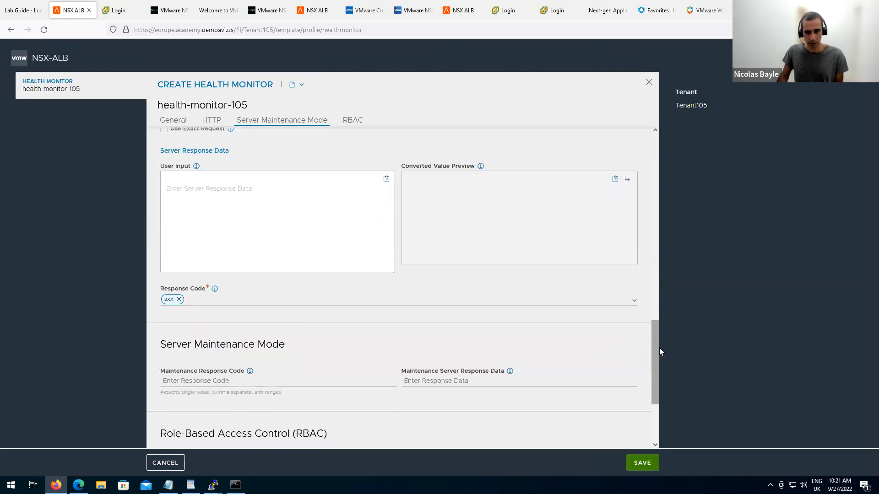
pyautogui.scroll(-3, 659, 366)
pyautogui.click(644, 464)
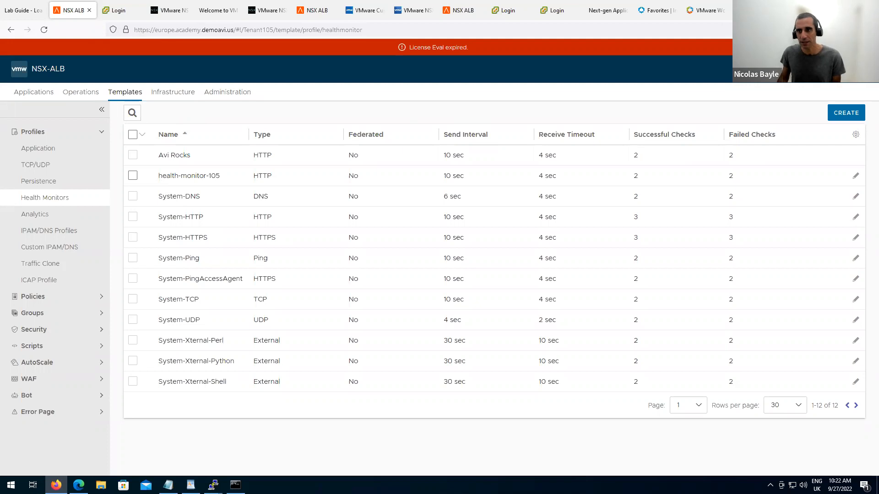
pyautogui.click(816, 71)
# In the admin tenant, save a Ping health monitor named hm-admin and point out its entry.
pyautogui.click(806, 103)
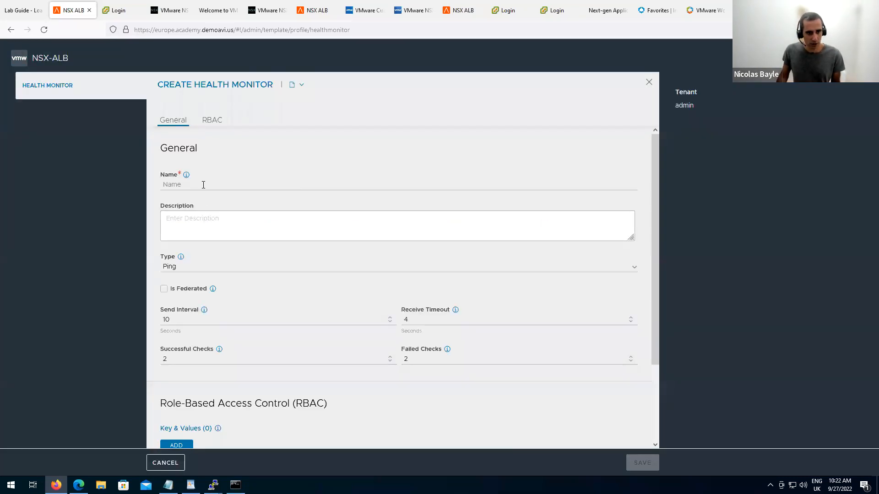
pyautogui.click(203, 185)
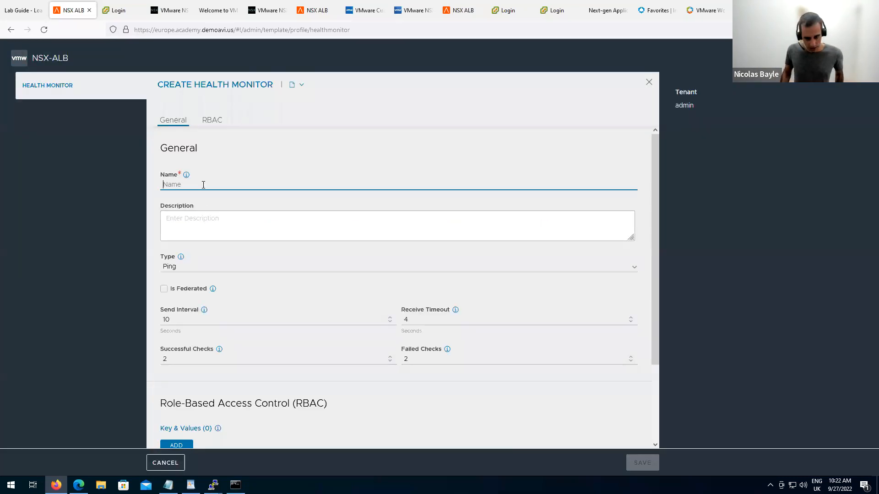
pyautogui.write('hm-admin')
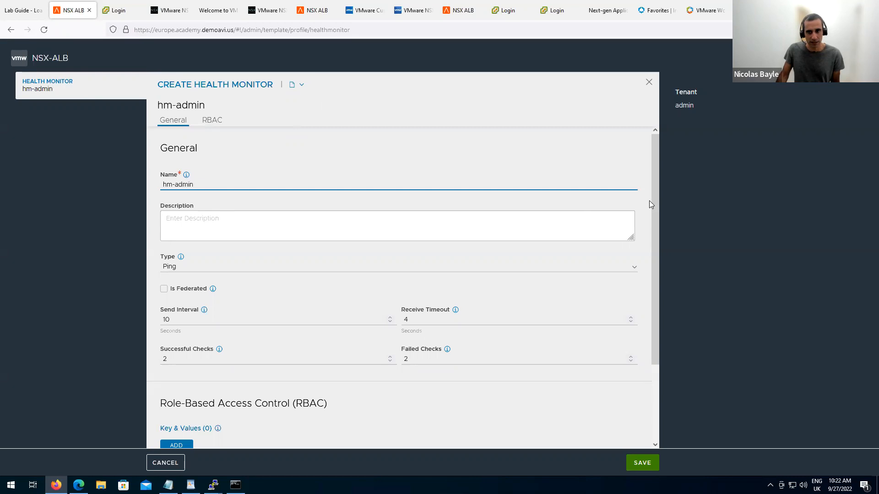
pyautogui.moveTo(655, 197); pyautogui.dragTo(661, 281)
pyautogui.click(641, 463)
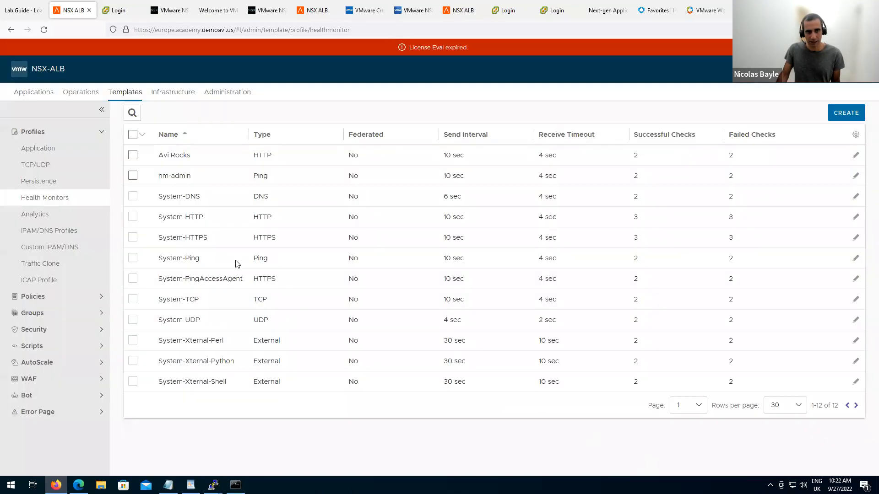
pyautogui.tripleClick(200, 178)
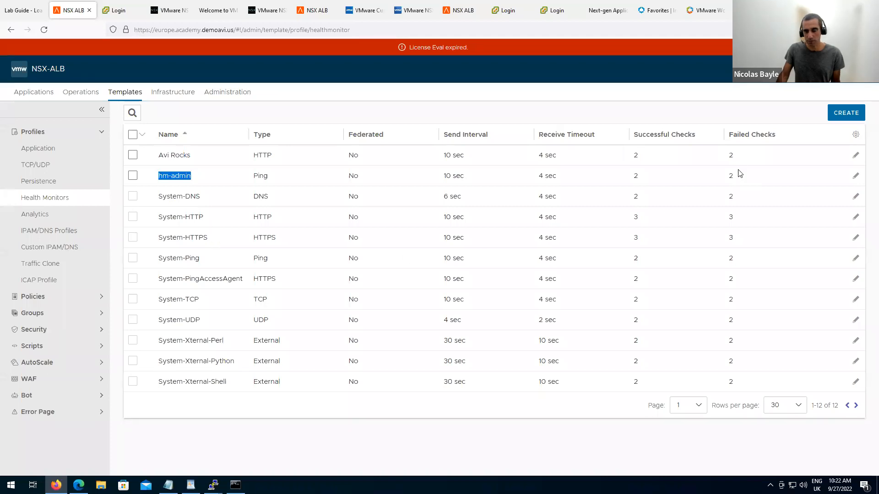
pyautogui.click(817, 70)
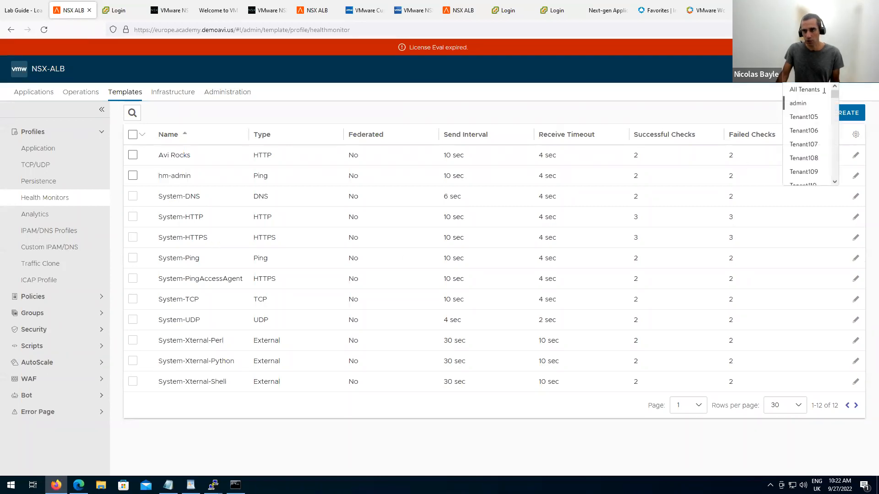
pyautogui.click(804, 117)
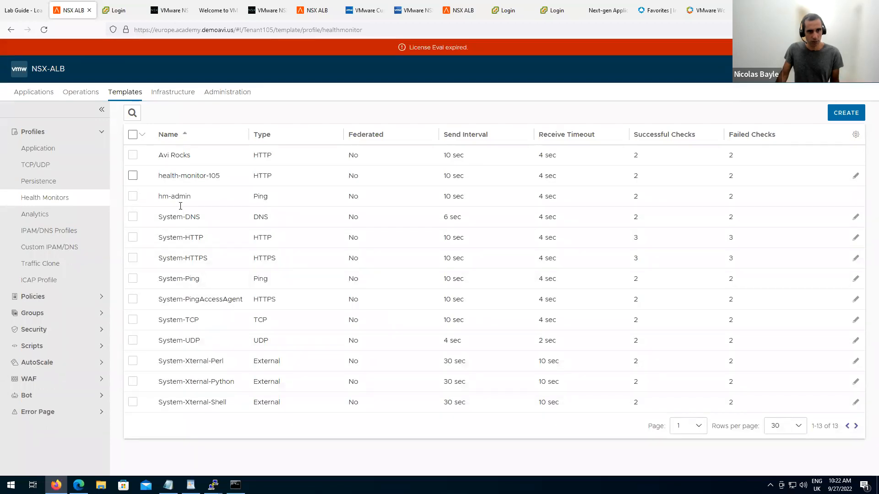
pyautogui.moveTo(158, 197); pyautogui.dragTo(200, 201)
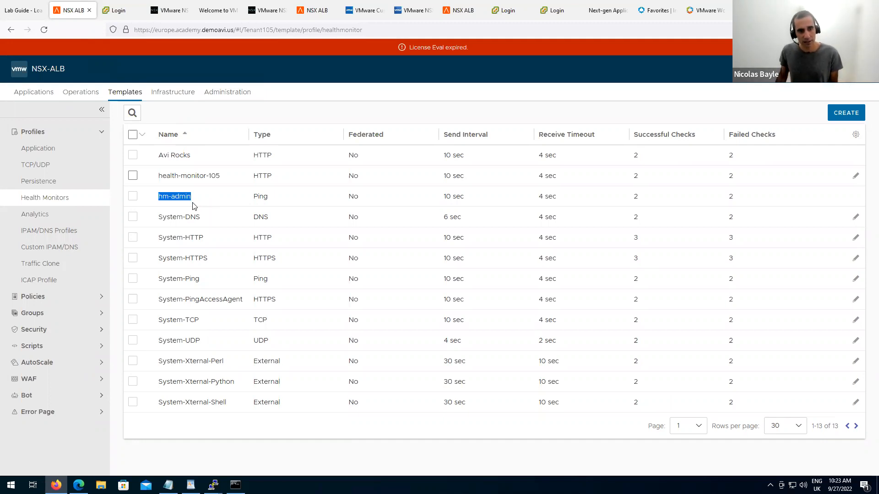
pyautogui.click(133, 196)
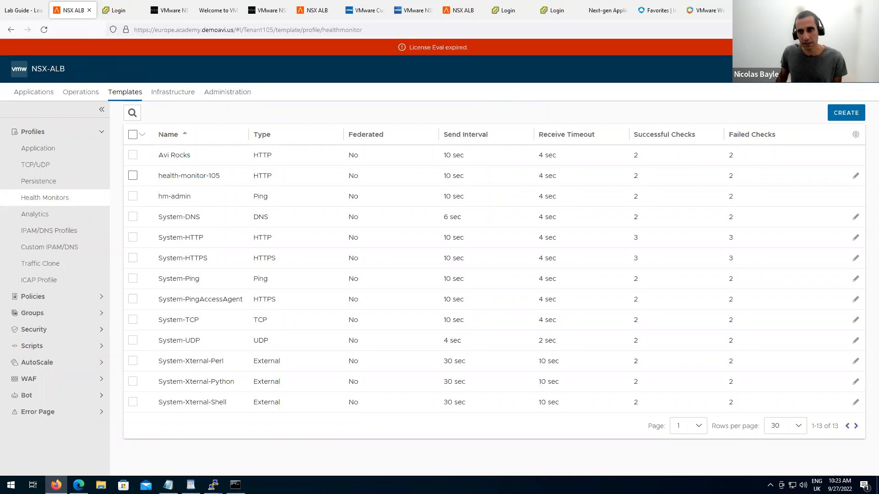
pyautogui.click(808, 69)
pyautogui.click(808, 103)
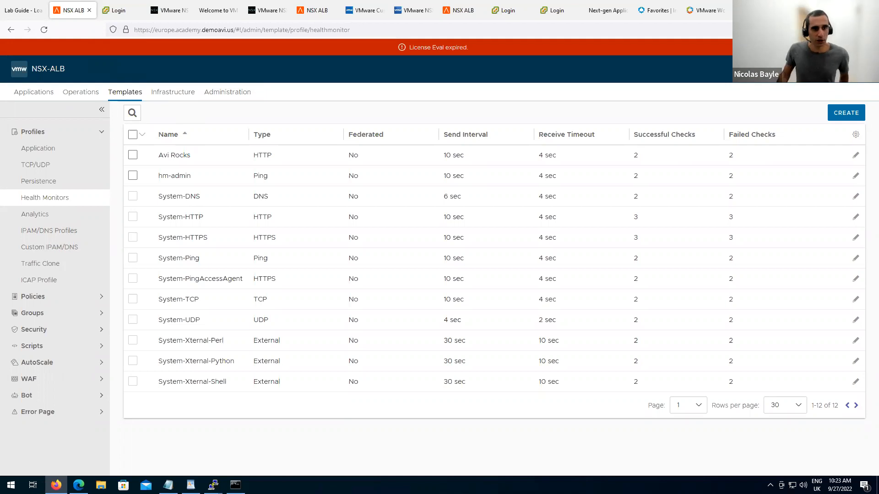
# Show the Administration Accounts Tenants list and scroll through it.
pyautogui.click(226, 93)
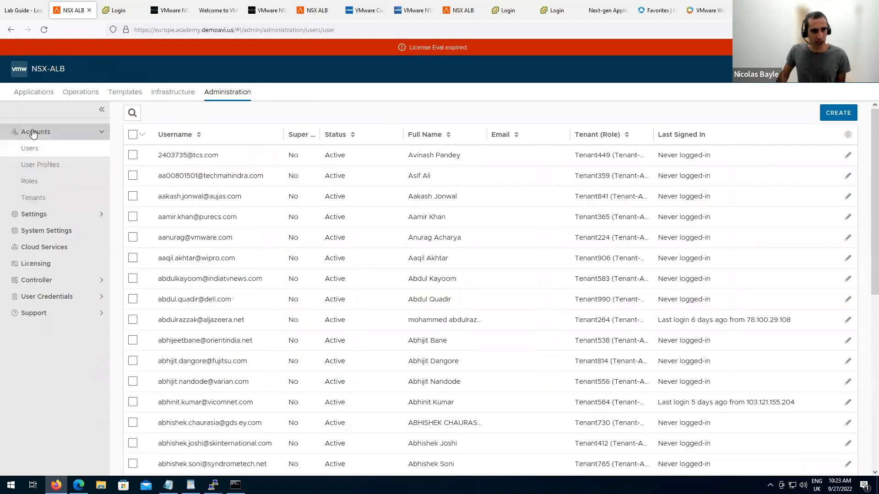
pyautogui.click(44, 198)
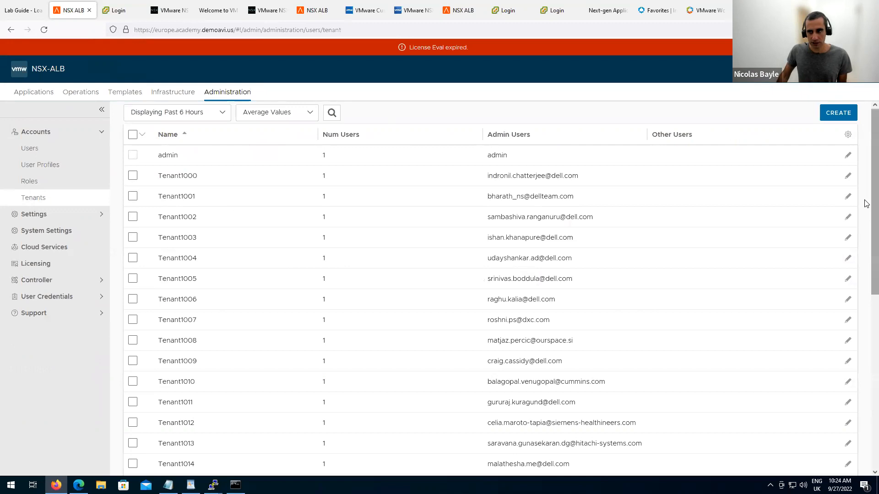
pyautogui.moveTo(866, 212); pyautogui.dragTo(866, 414)
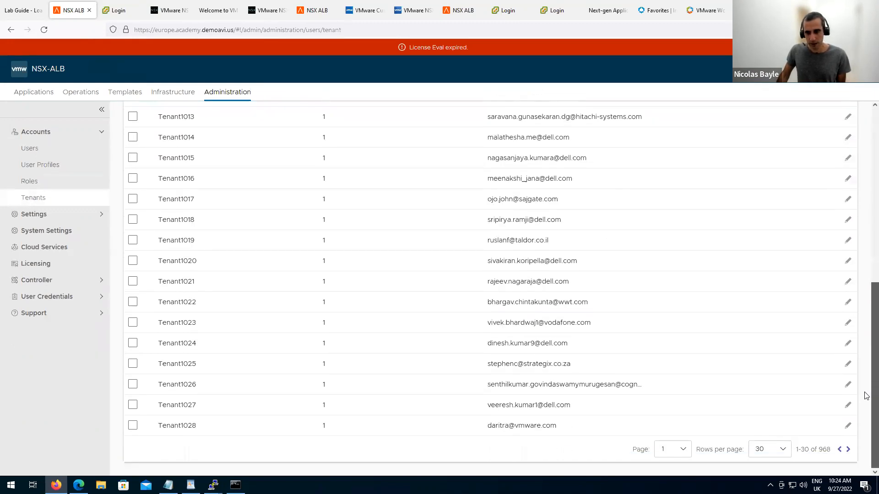
pyautogui.moveTo(866, 354); pyautogui.dragTo(867, 174)
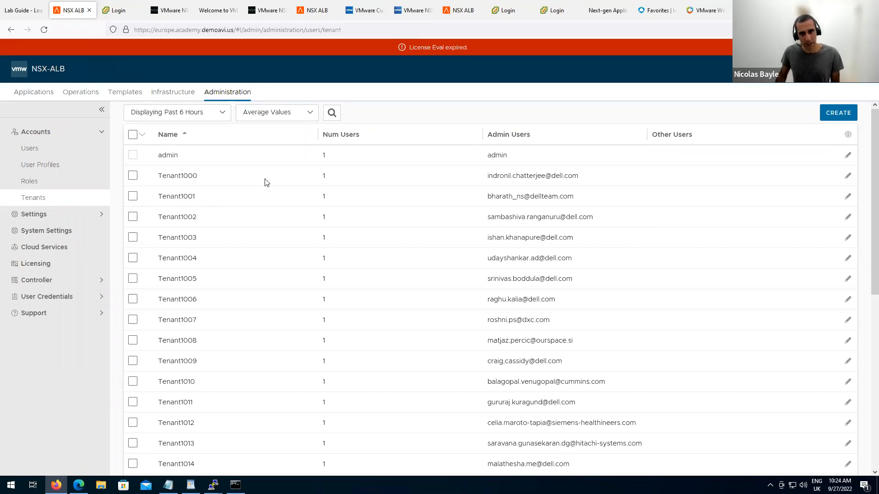
# Point out Tenant1001 and its admin user, then show the Tenants + Role Based Access slide.
pyautogui.moveTo(160, 198); pyautogui.dragTo(184, 197)
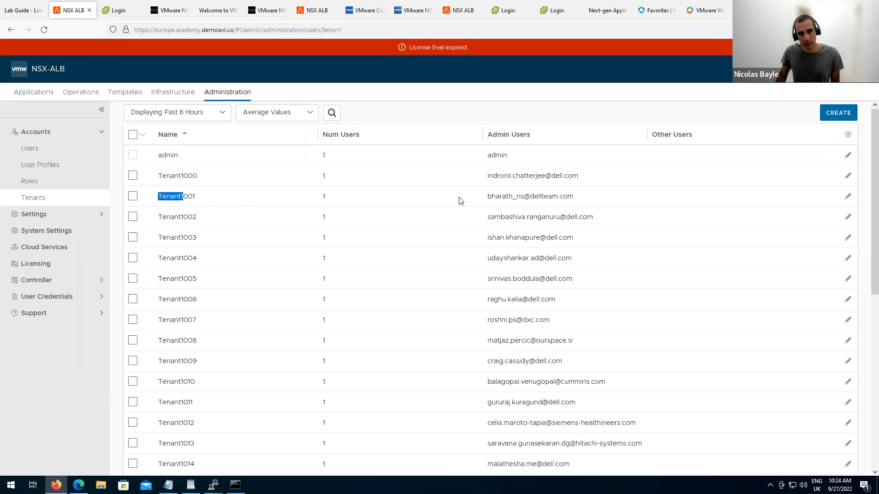
pyautogui.moveTo(487, 197); pyautogui.dragTo(559, 197)
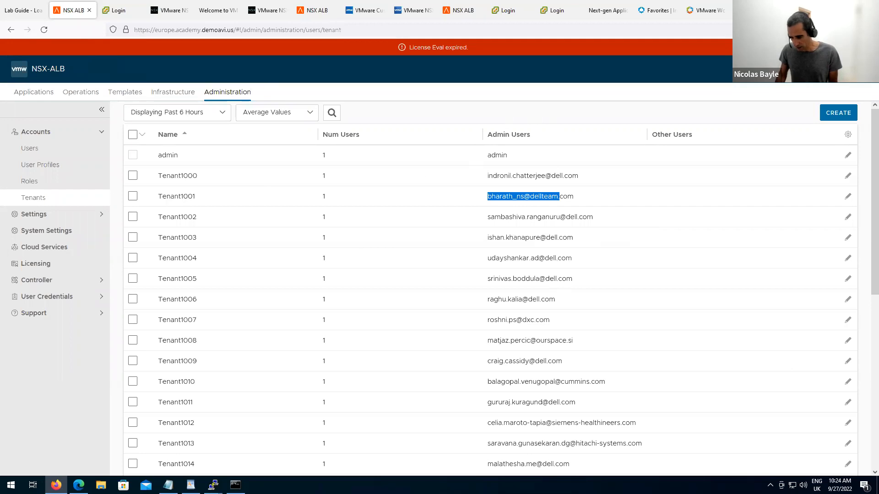
pyautogui.hotkey('alt', 'Tab')
pyautogui.click(432, 265)
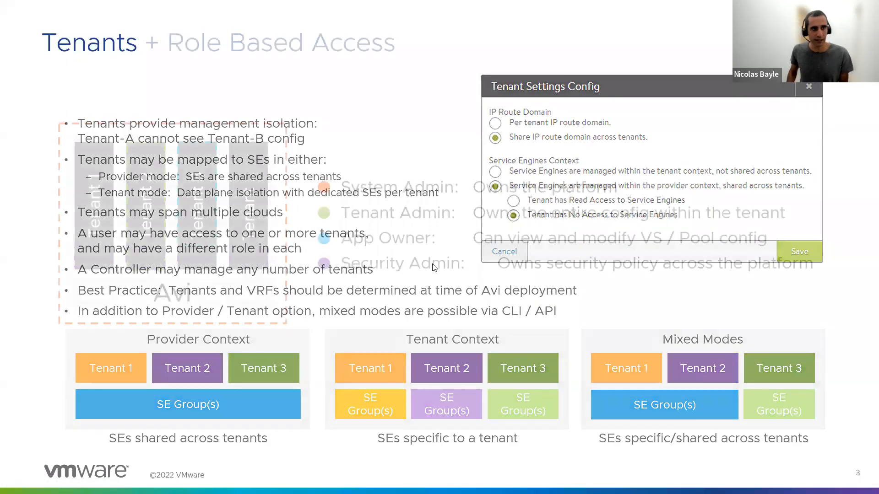
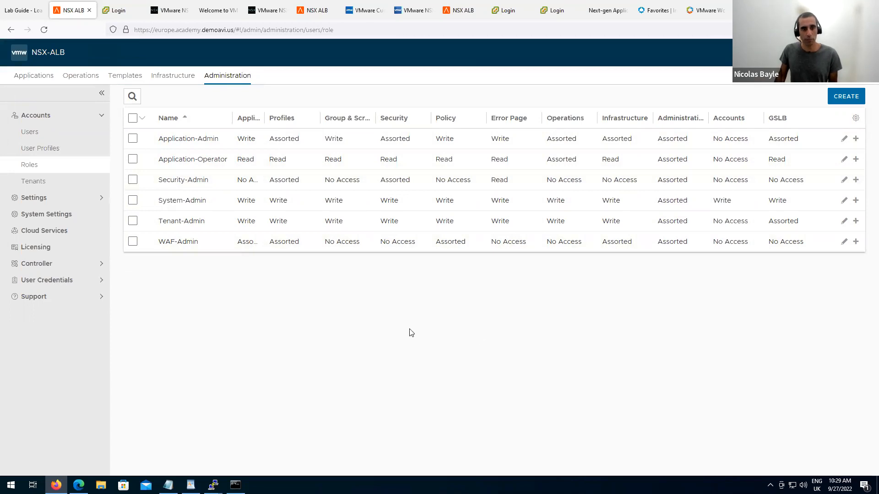
# Create a new role named ssl-cert-role and scroll down to its Security permissions.
pyautogui.click(846, 96)
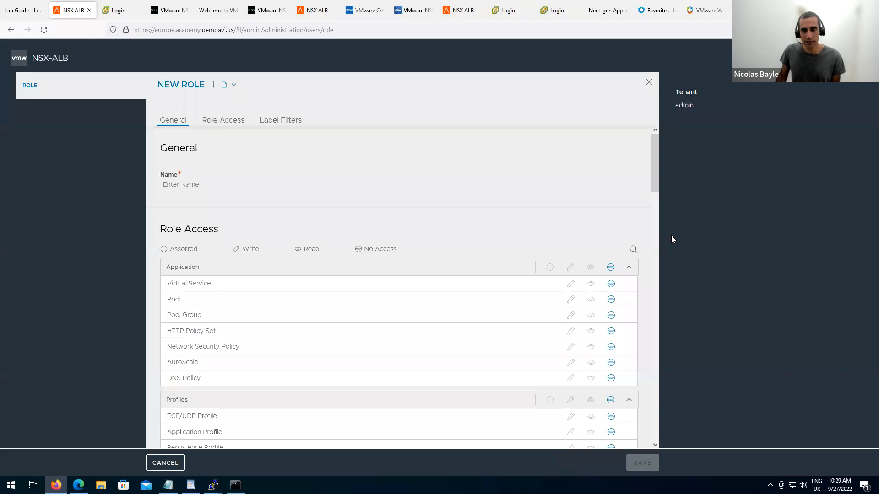
pyautogui.click(194, 186)
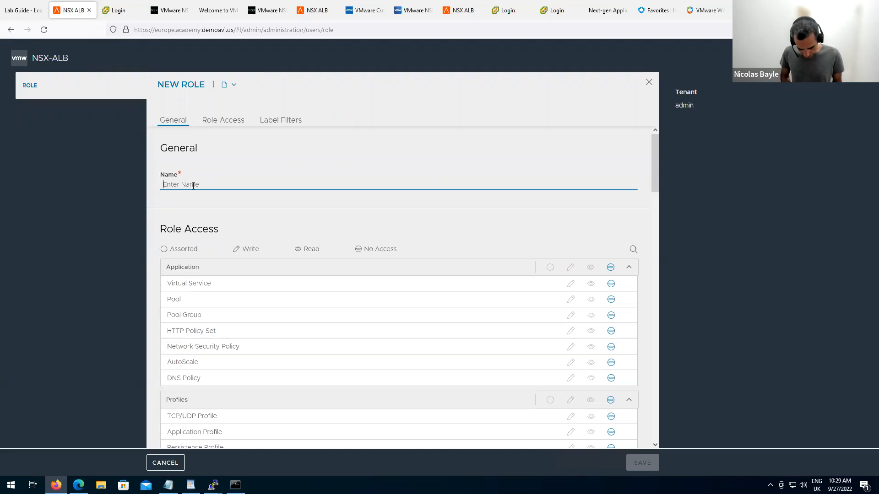
pyautogui.write('ssl')
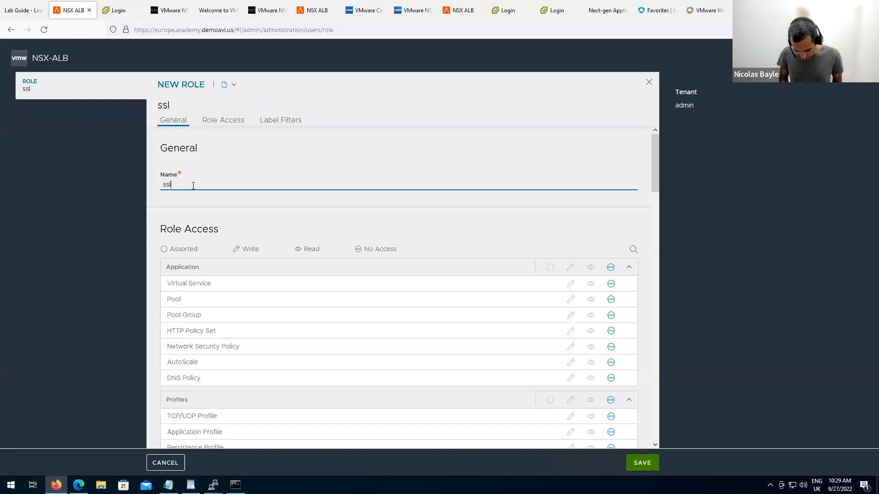
pyautogui.write('-ce')
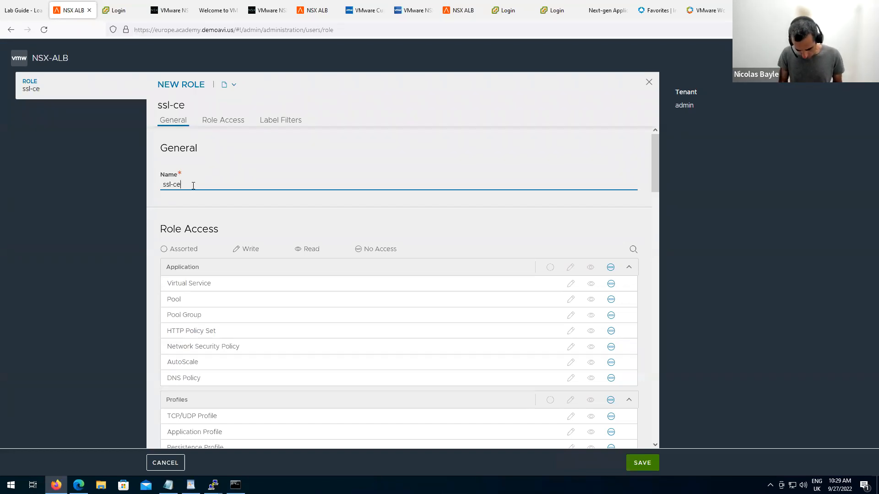
pyautogui.write('rt-role')
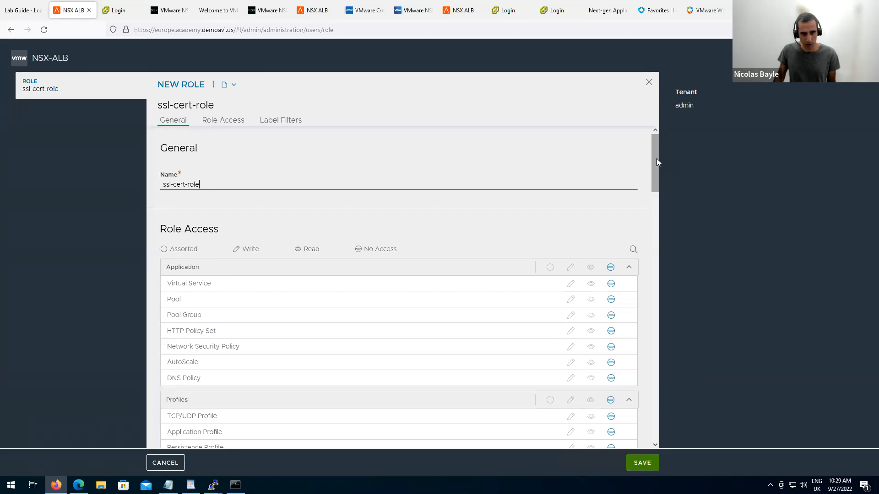
pyautogui.scroll(-2, 657, 158)
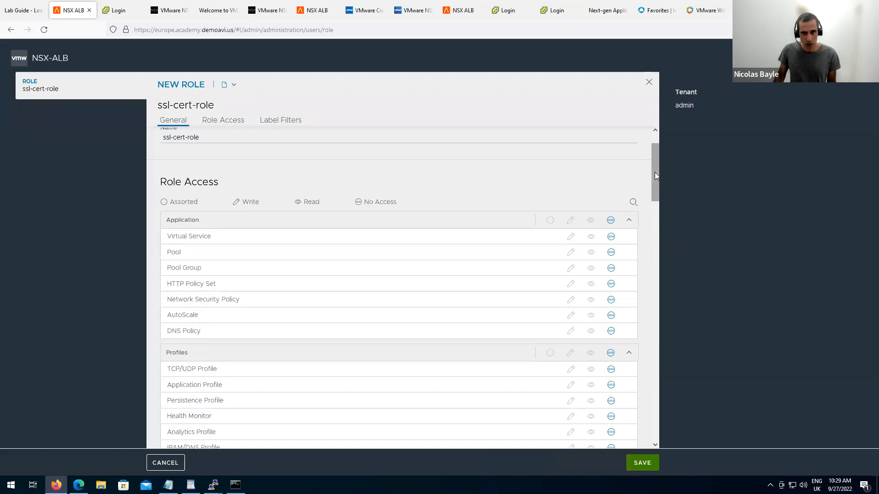
pyautogui.scroll(-3, 653, 178)
pyautogui.moveTo(651, 190); pyautogui.dragTo(639, 245)
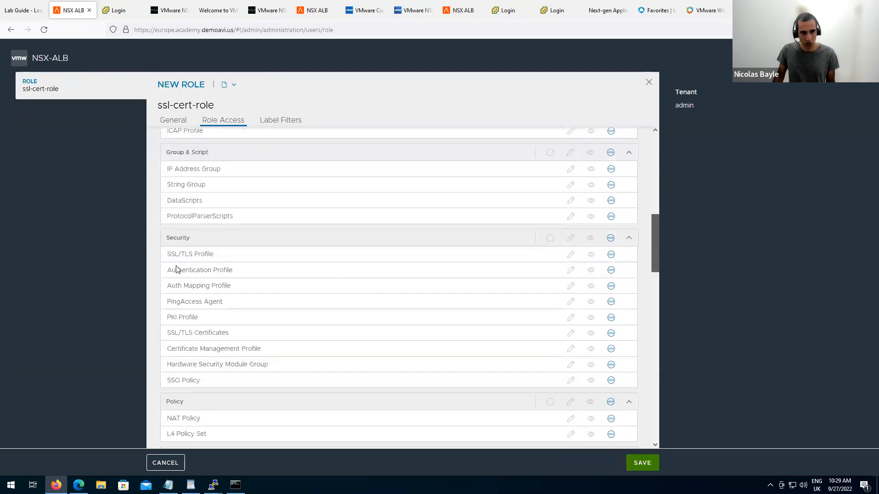
# Give ssl-cert-role Write access to SSL/TLS Certificates and save the role.
pyautogui.scroll(-1, 174, 261)
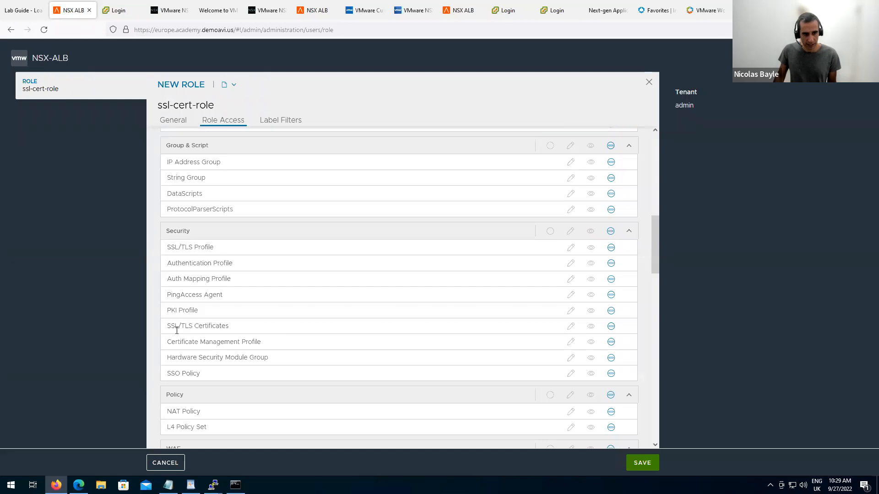
pyautogui.moveTo(167, 326); pyautogui.dragTo(222, 327)
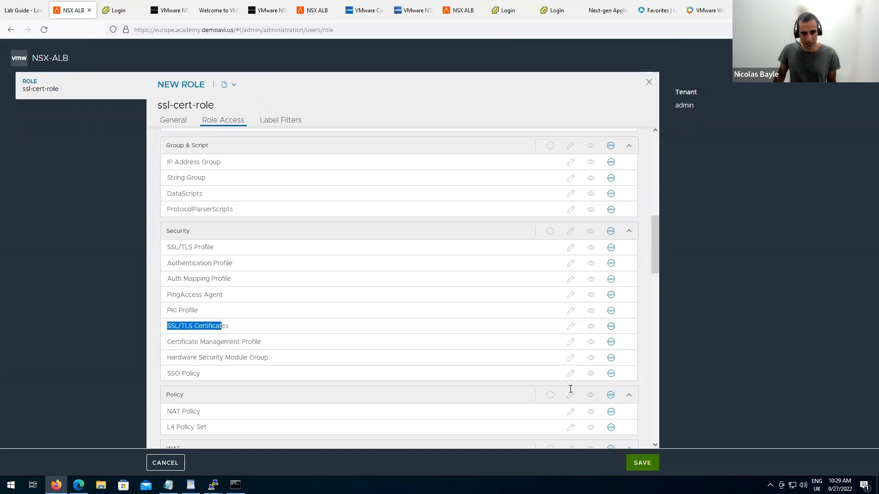
pyautogui.click(571, 326)
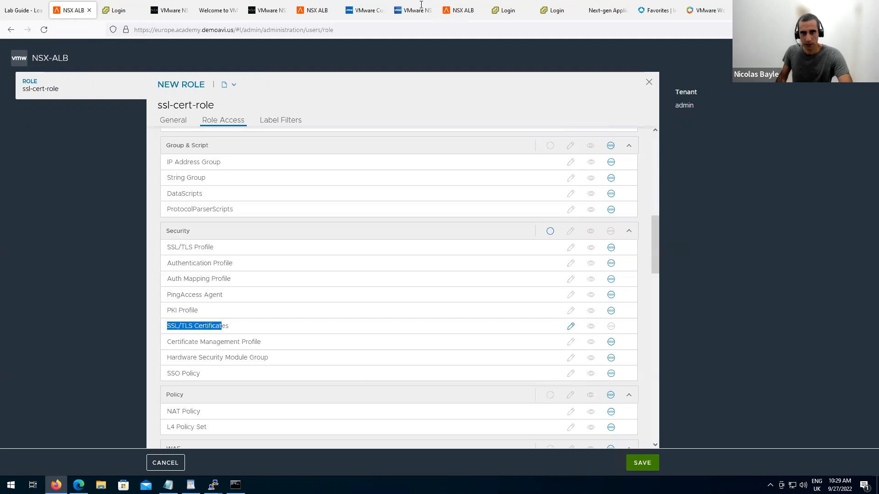
pyautogui.moveTo(421, 4)
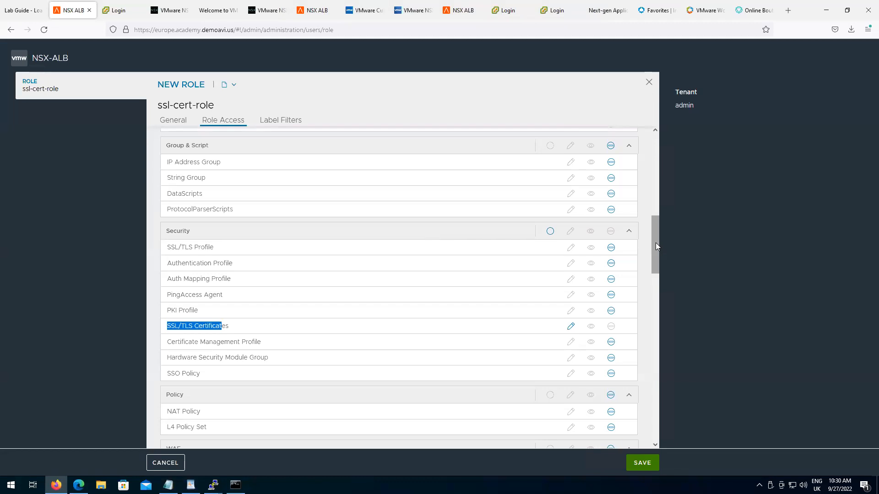
pyautogui.scroll(-3, 656, 246)
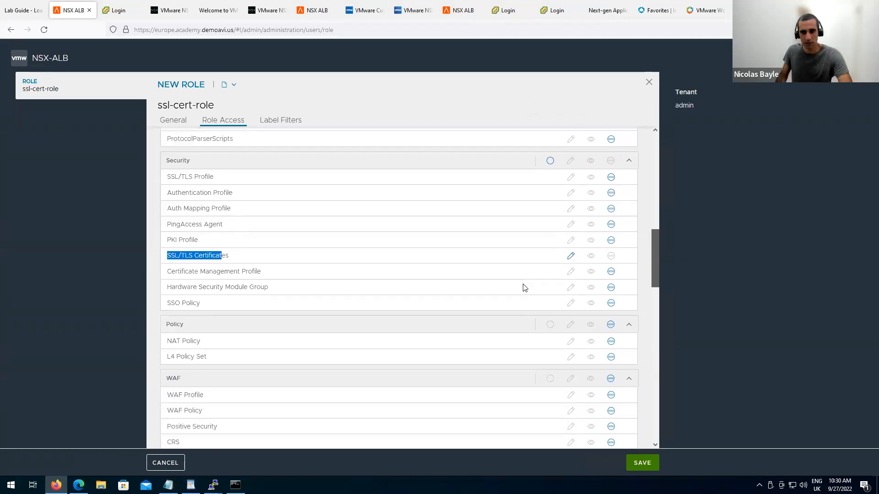
pyautogui.click(197, 258)
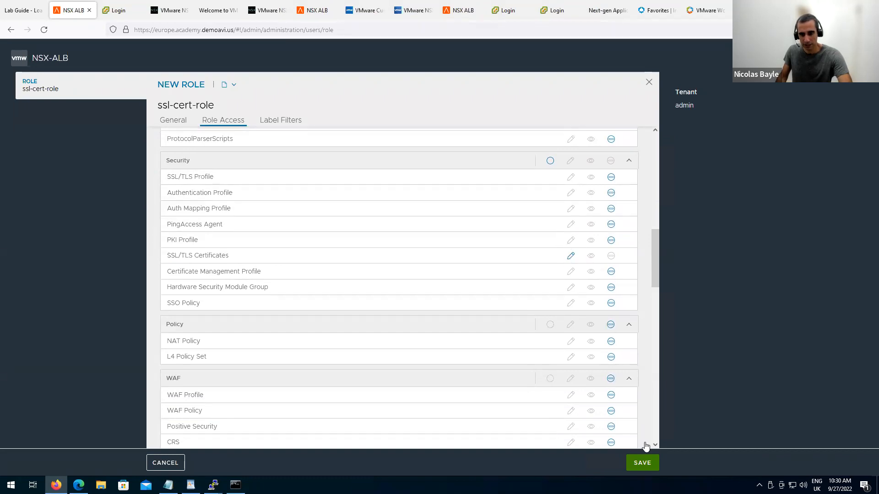
pyautogui.click(646, 465)
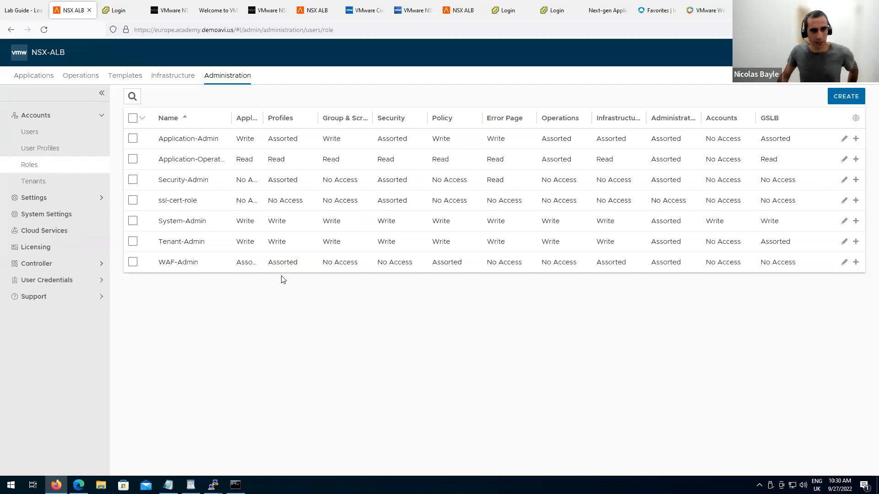
# Search the Users list for the new username, find no match, and start a new user.
pyautogui.click(63, 137)
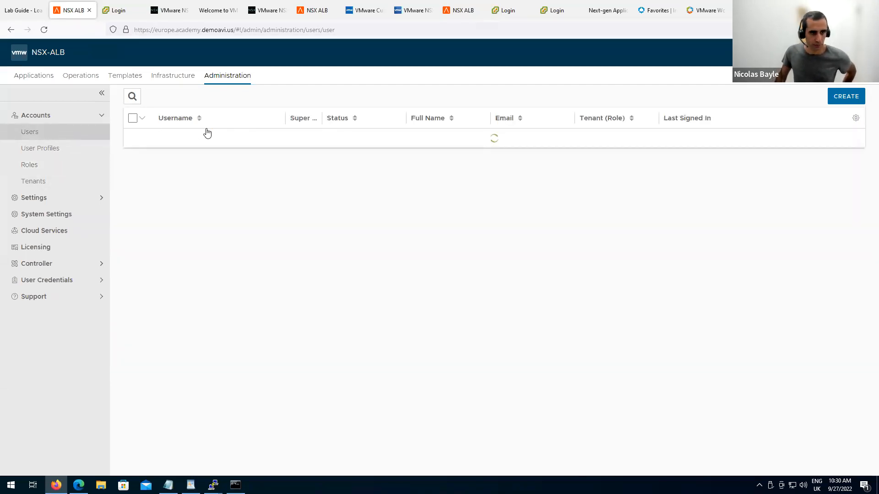
pyautogui.click(132, 96)
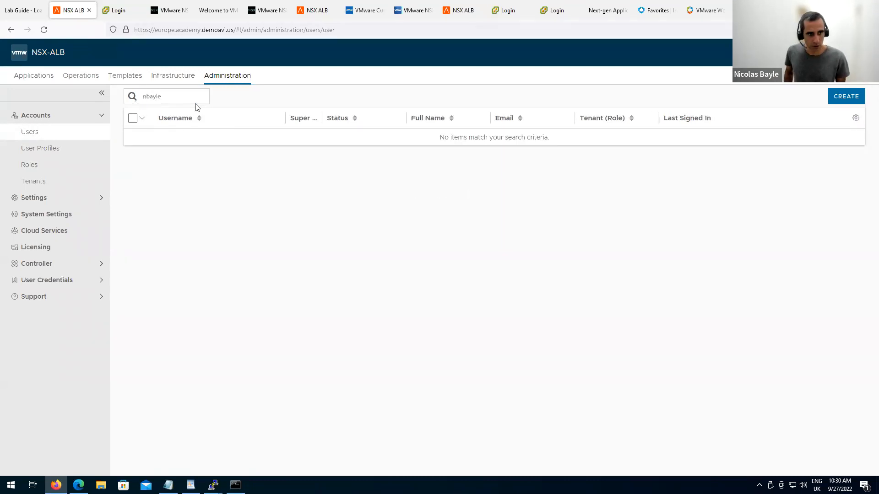
pyautogui.hotkey('ctrl', 'a')
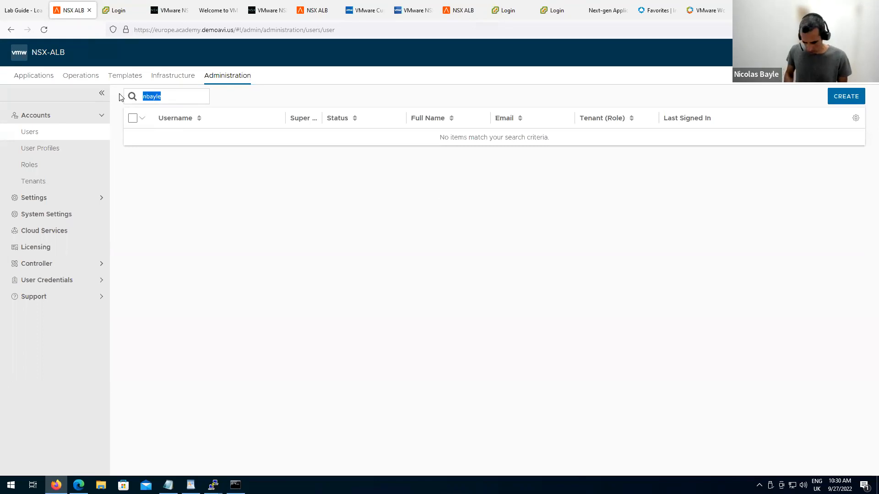
pyautogui.press('BackSpace')
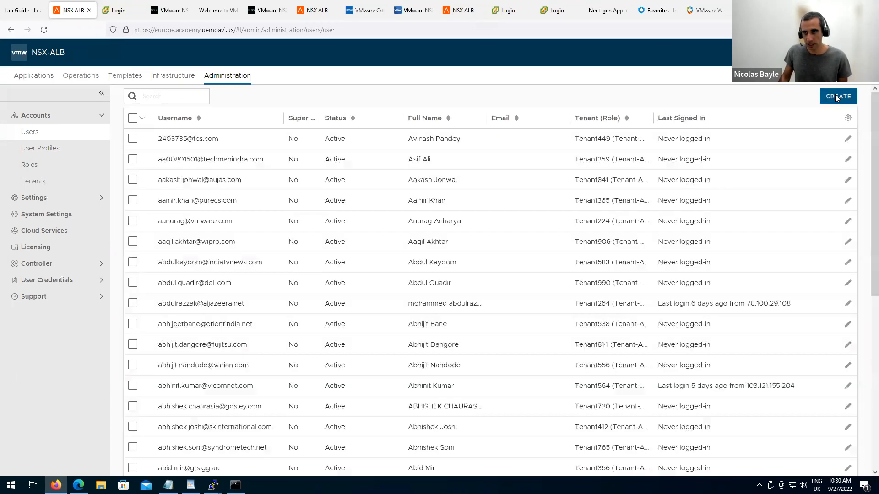
pyautogui.click(846, 96)
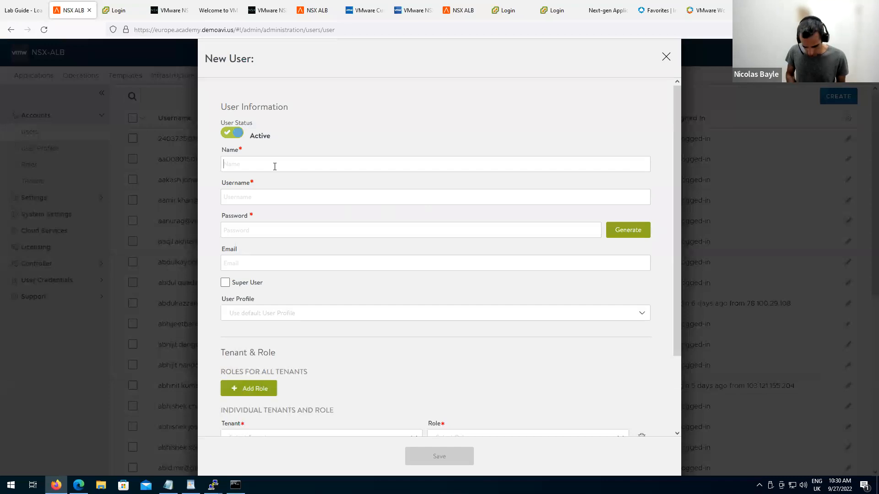
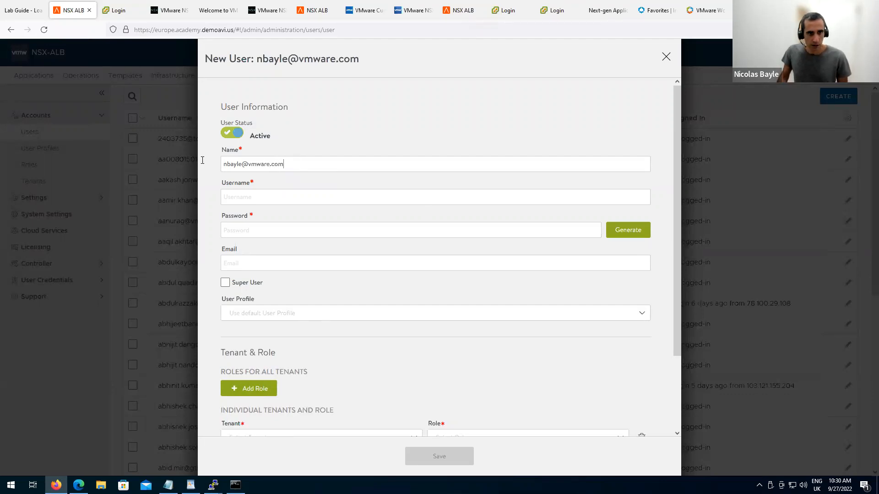
# Enter the user's e-mail address as name, username and email, with a confirmed password.
pyautogui.hotkey('ctrl', 'a')
pyautogui.hotkey('ctrl', 'c')
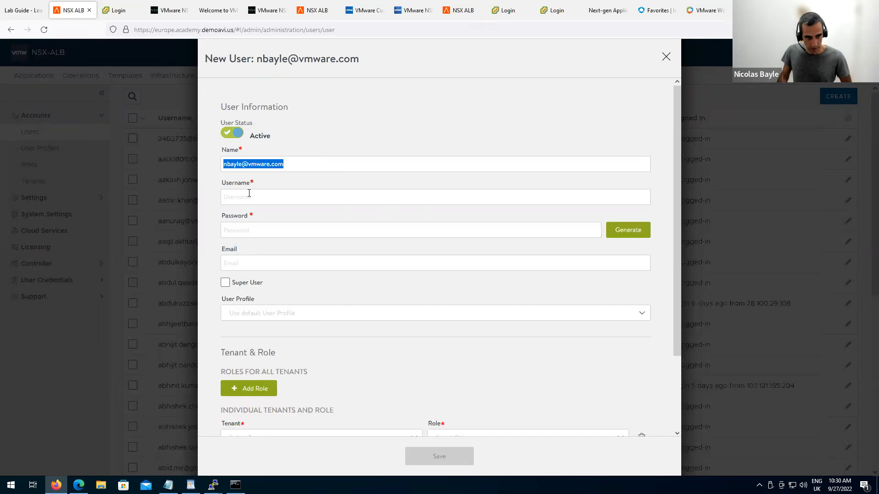
pyautogui.click(250, 197)
pyautogui.hotkey('ctrl', 'v')
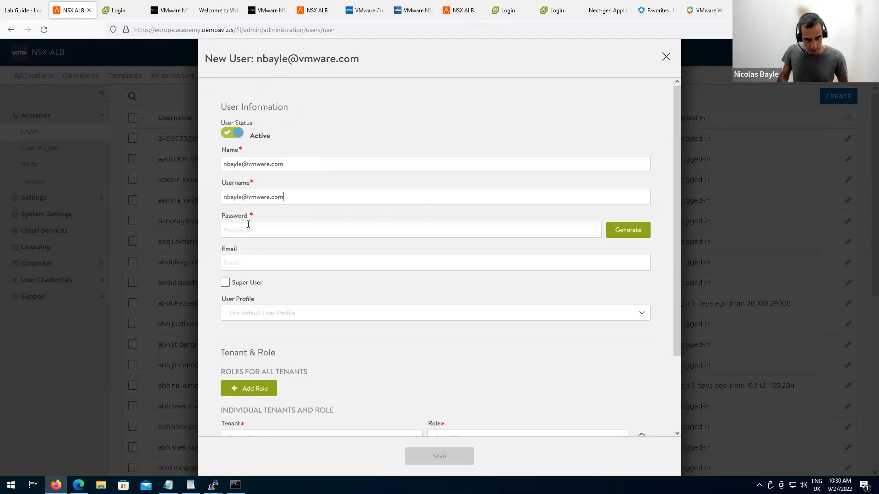
pyautogui.write('***')
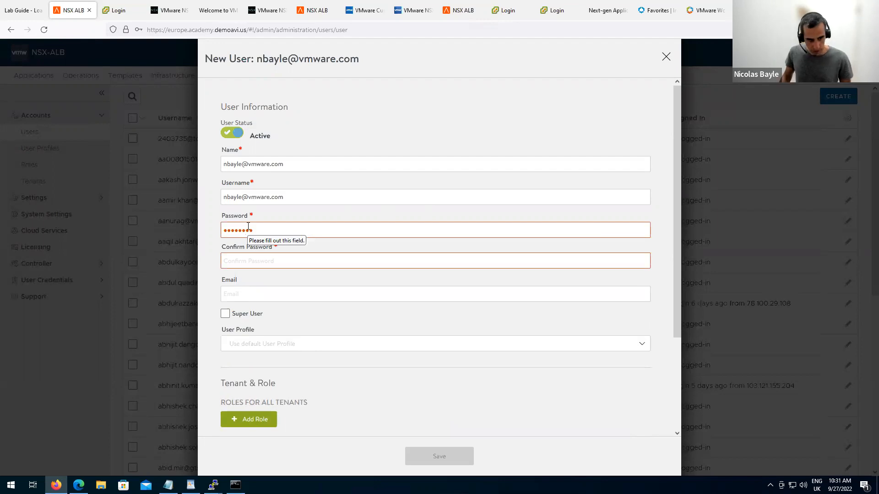
pyautogui.click(264, 266)
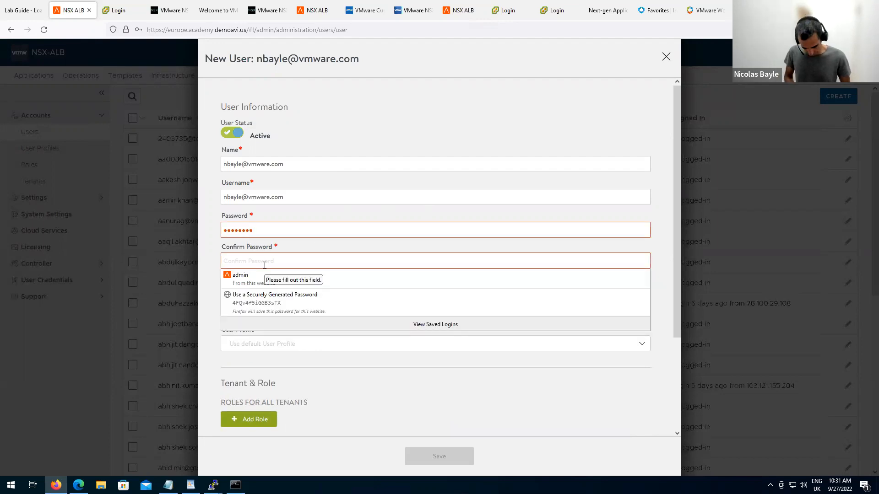
pyautogui.write('********')
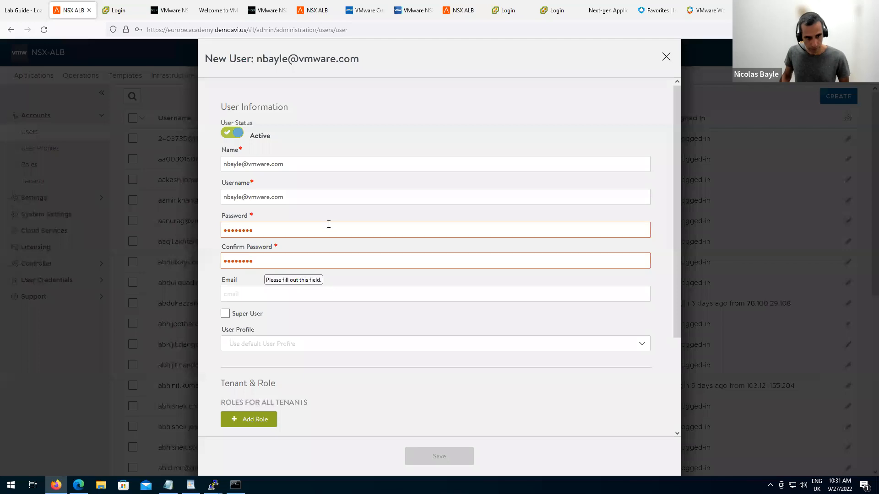
pyautogui.hotkey('ctrl', 'v')
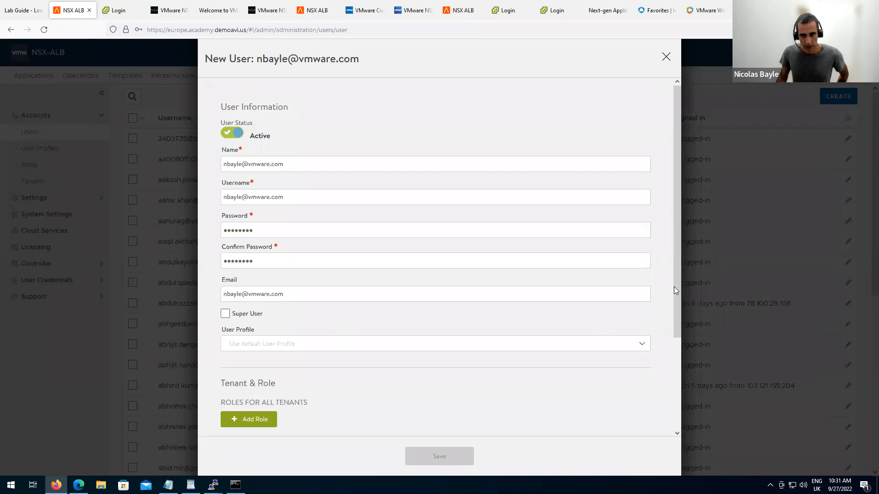
pyautogui.moveTo(678, 300); pyautogui.dragTo(666, 358)
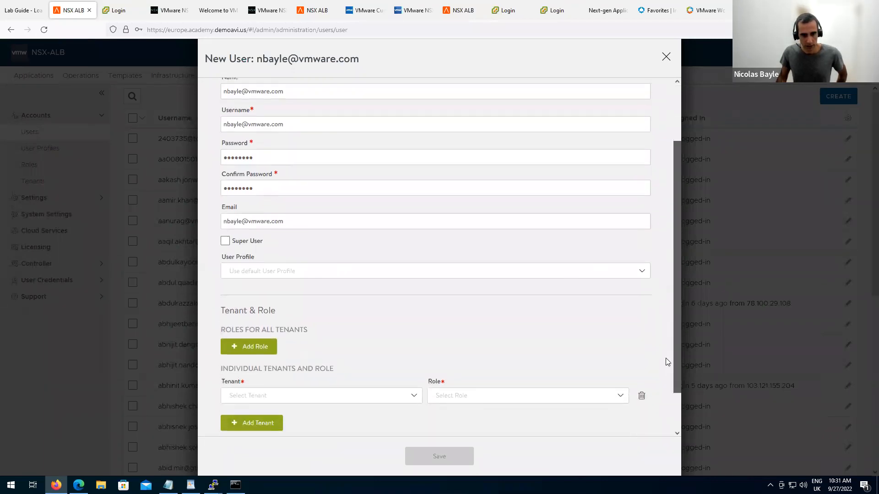
# Add ssl-cert-role for all tenants, then switch to the Tenants + Role Based Access slide.
pyautogui.scroll(-1, 666, 361)
pyautogui.click(255, 323)
pyautogui.click(323, 324)
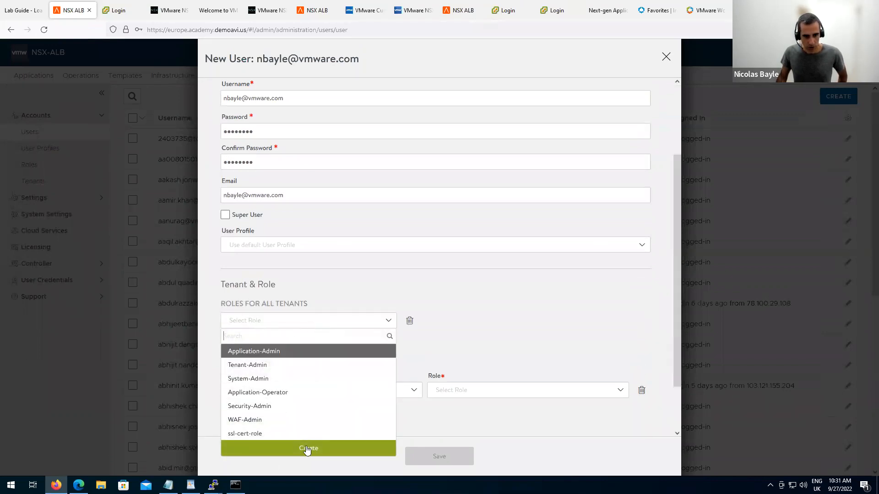
pyautogui.click(265, 436)
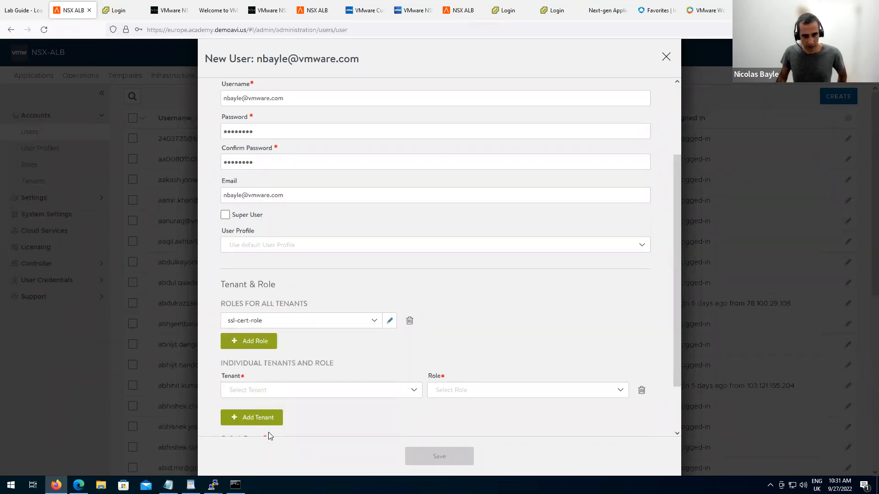
pyautogui.moveTo(261, 305); pyautogui.dragTo(299, 305)
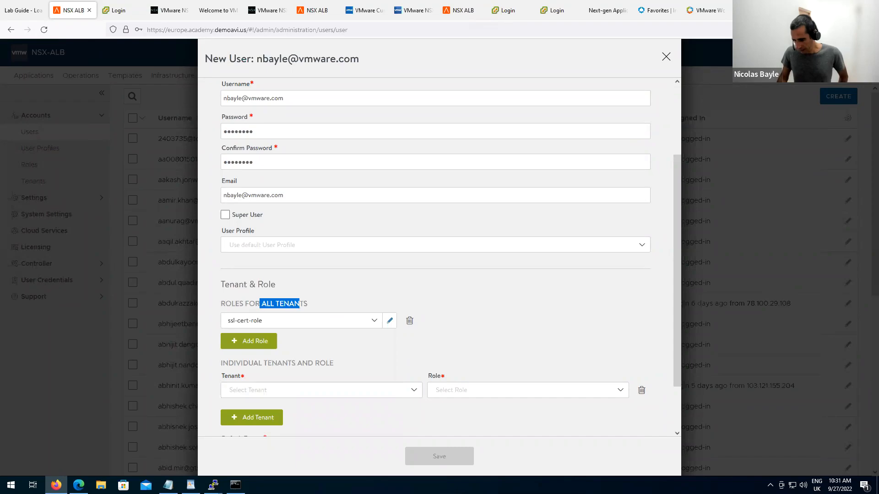
pyautogui.hotkey('alt', 'Tab')
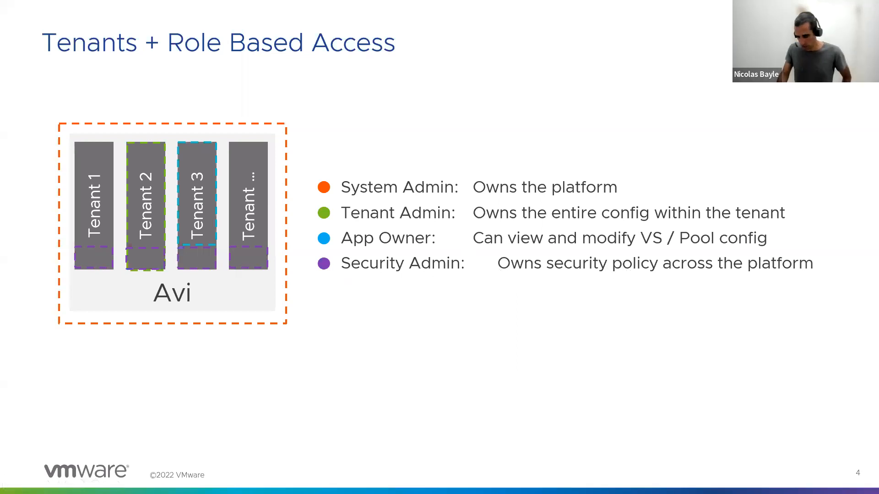
# Make the user Tenant-Admin on Tenant105 with Tenant105 as default tenant, and save without storing the login.
pyautogui.hotkey('alt', 'Tab')
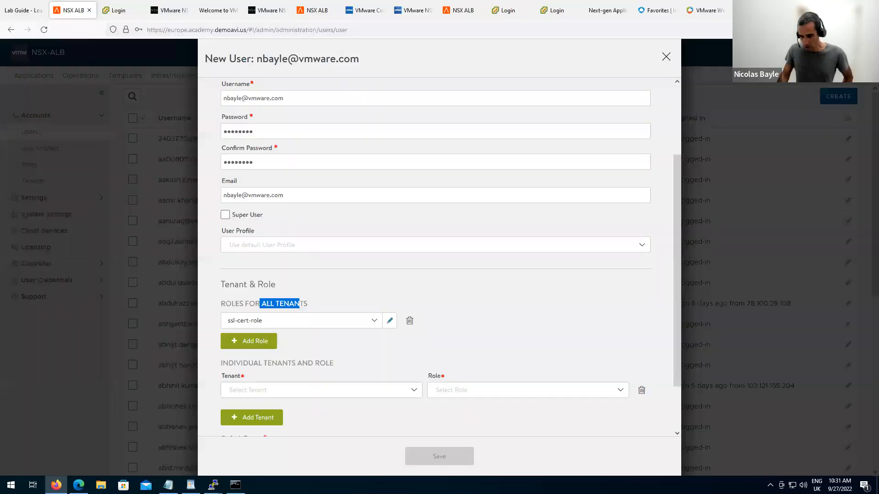
pyautogui.scroll(-2, 539, 357)
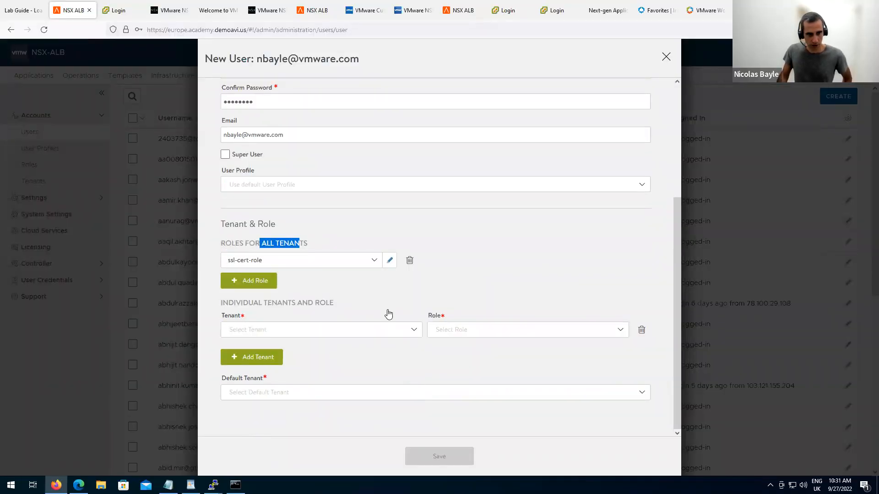
pyautogui.click(414, 331)
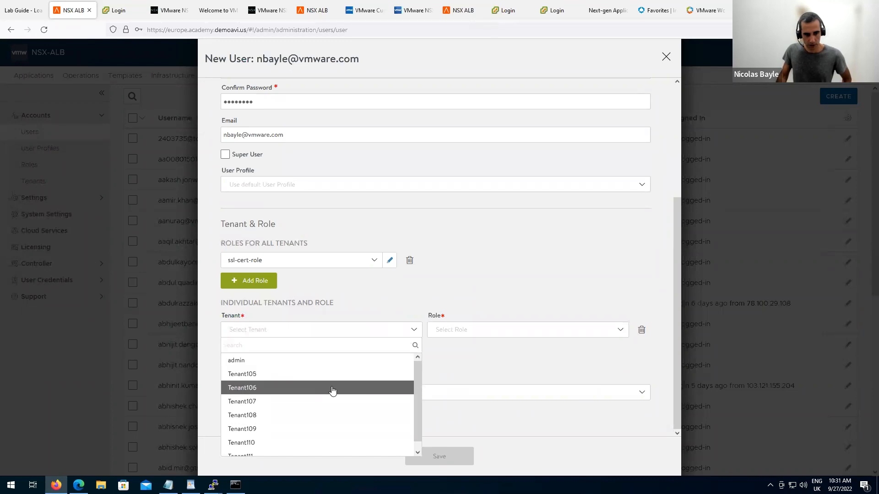
pyautogui.click(327, 376)
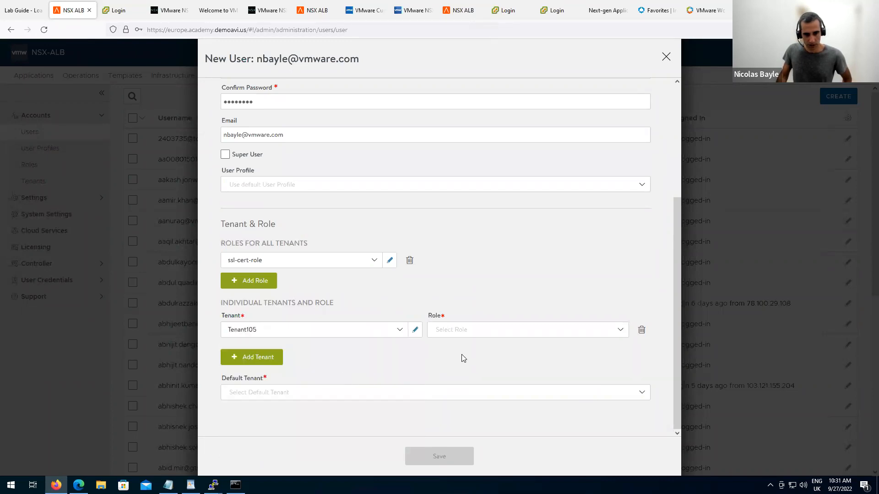
pyautogui.click(477, 337)
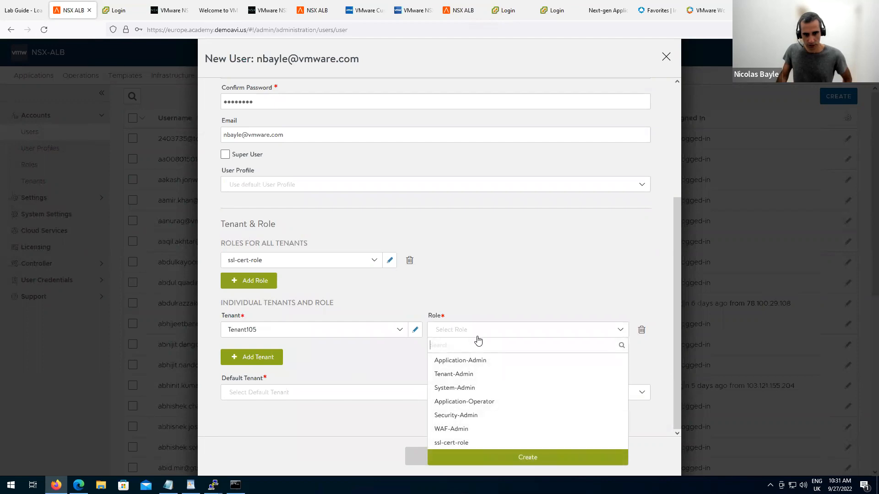
pyautogui.click(497, 374)
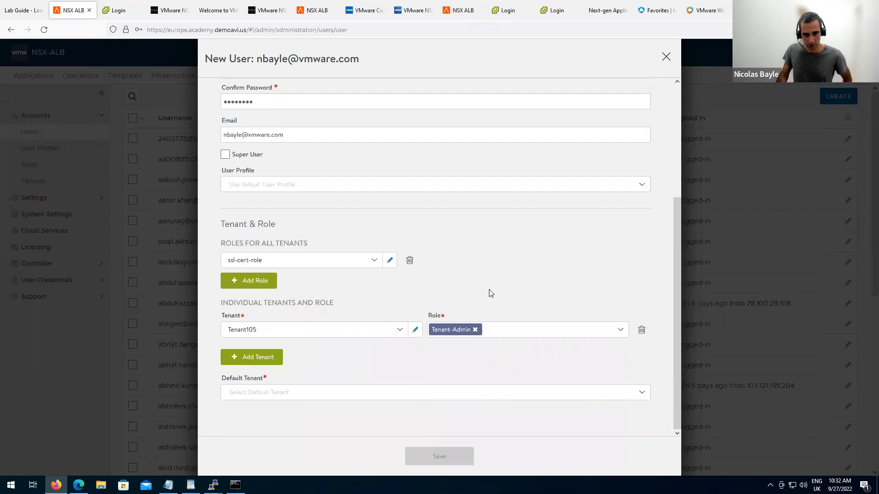
pyautogui.click(468, 397)
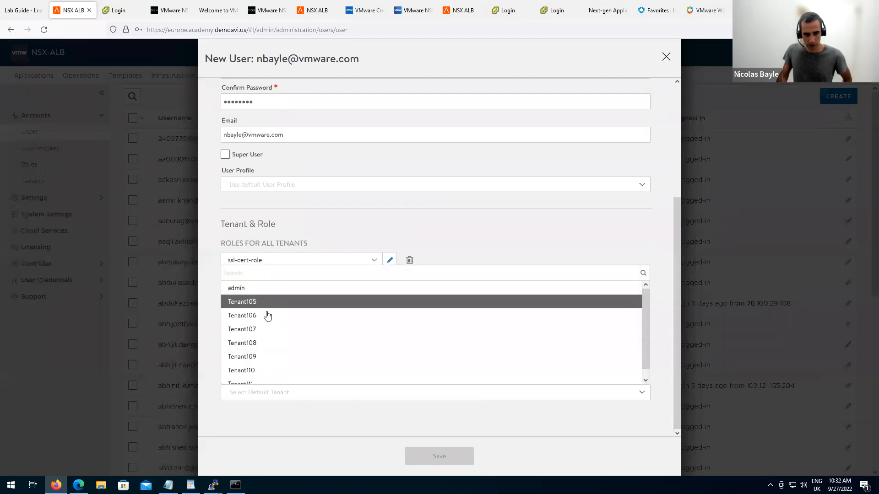
pyautogui.click(263, 303)
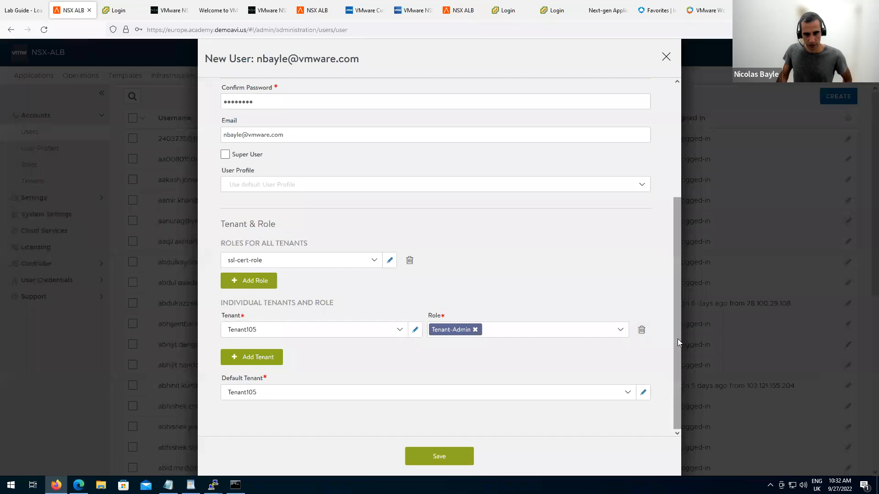
pyautogui.click(448, 462)
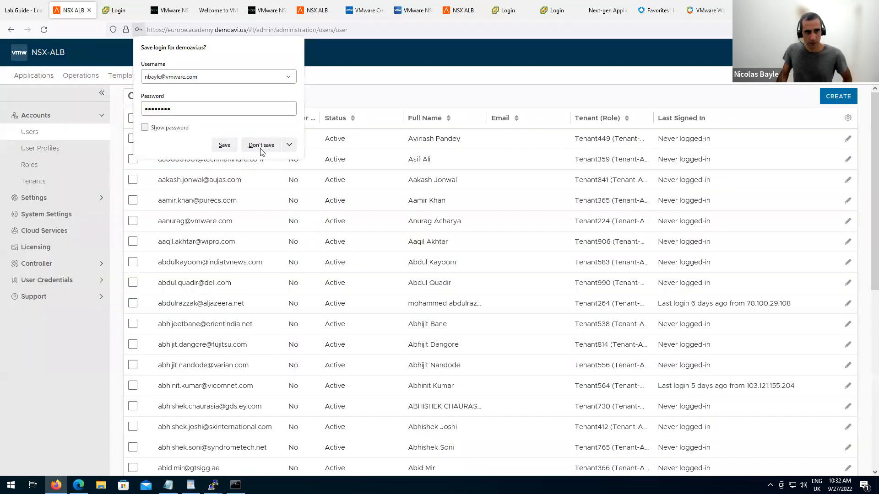
pyautogui.click(270, 145)
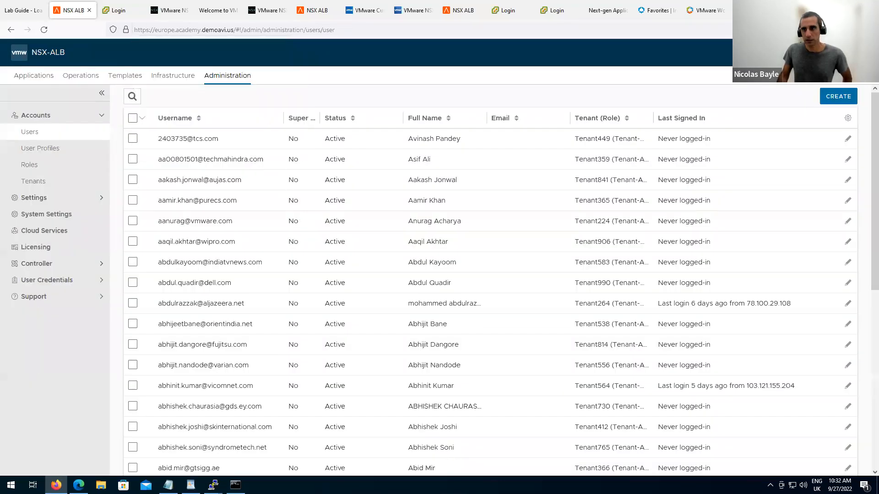
# Sign out of the admin account.
pyautogui.click(813, 53)
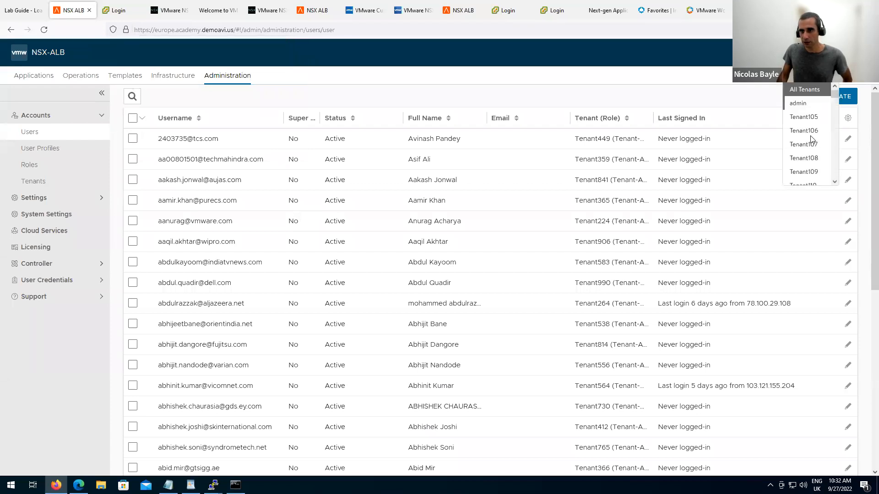
pyautogui.click(813, 53)
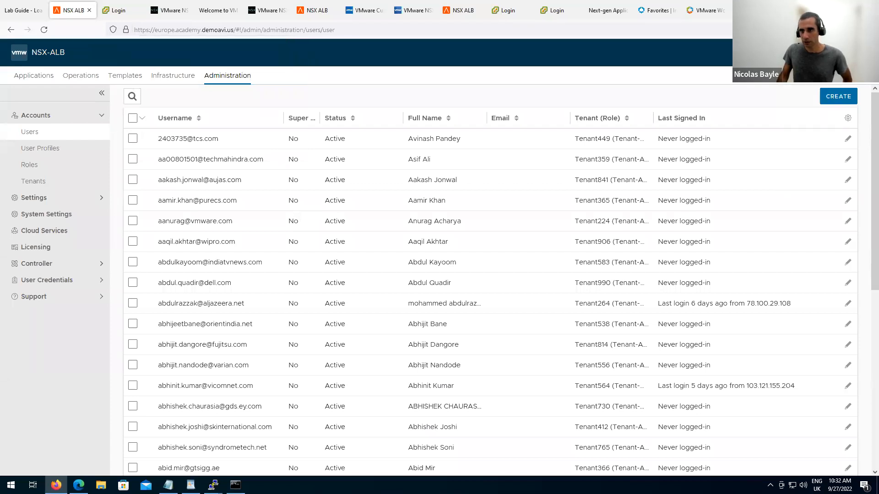
pyautogui.click(856, 53)
pyautogui.click(743, 155)
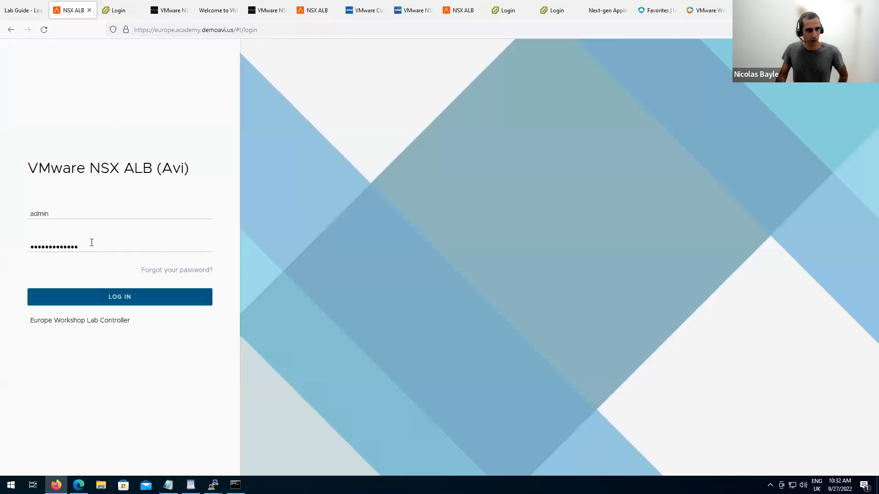
# Log in with the new user's e-mail username and password.
pyautogui.doubleClick(84, 212)
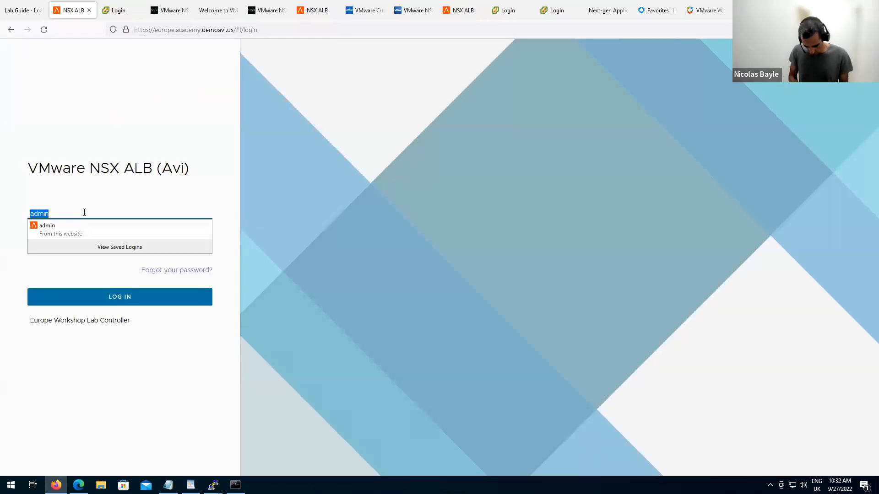
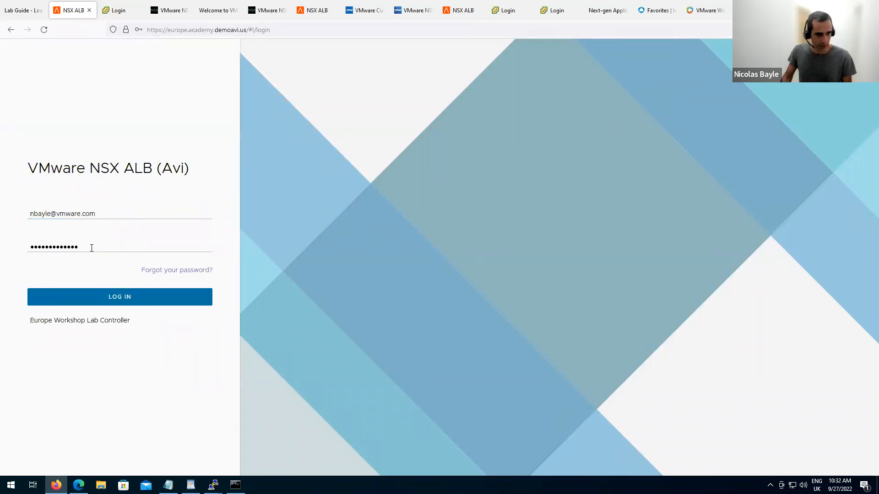
pyautogui.doubleClick(92, 246)
pyautogui.write('•••••')
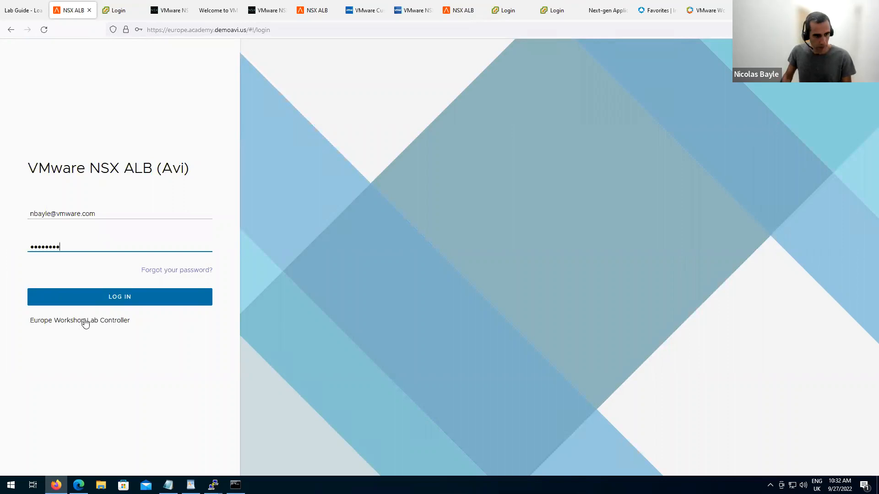
pyautogui.click(97, 303)
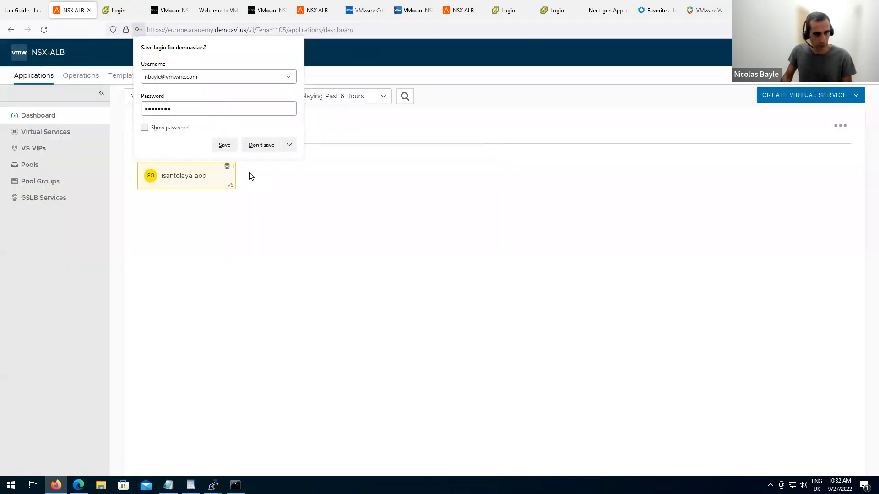
# Switch the new user to Tenant106 to see only SSL/TLS Certificates, then advance the slides.
pyautogui.click(262, 145)
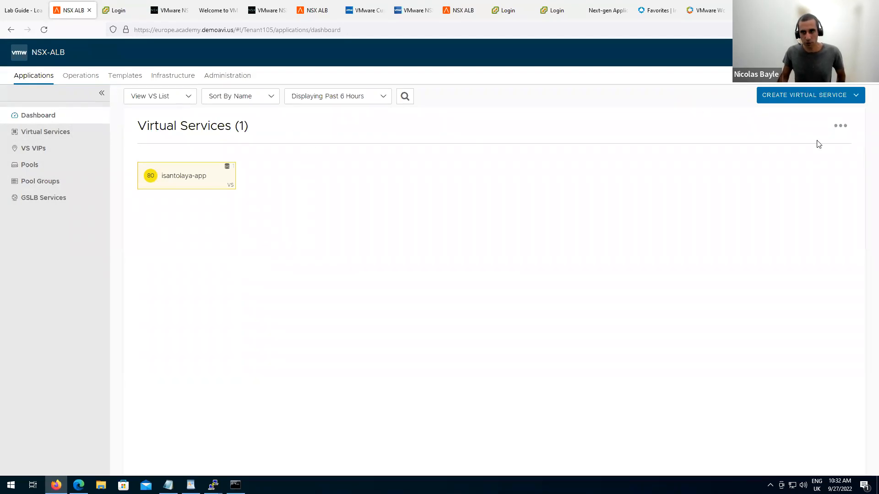
pyautogui.click(810, 52)
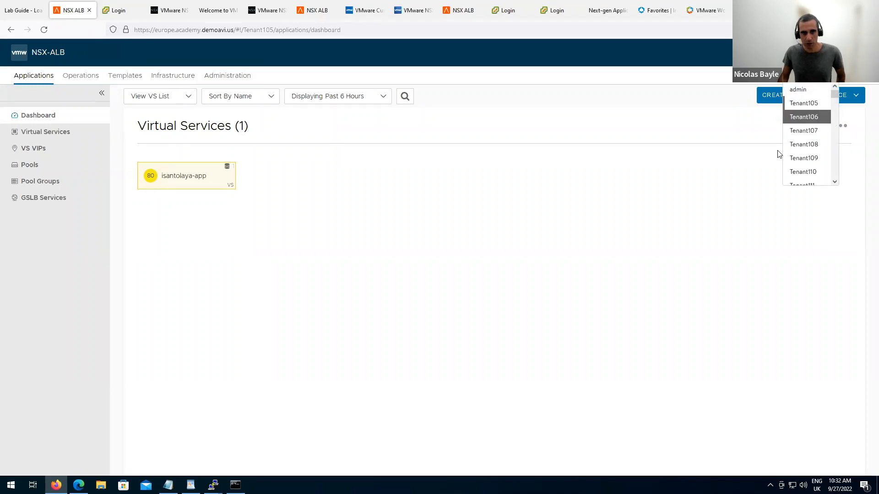
pyautogui.click(816, 118)
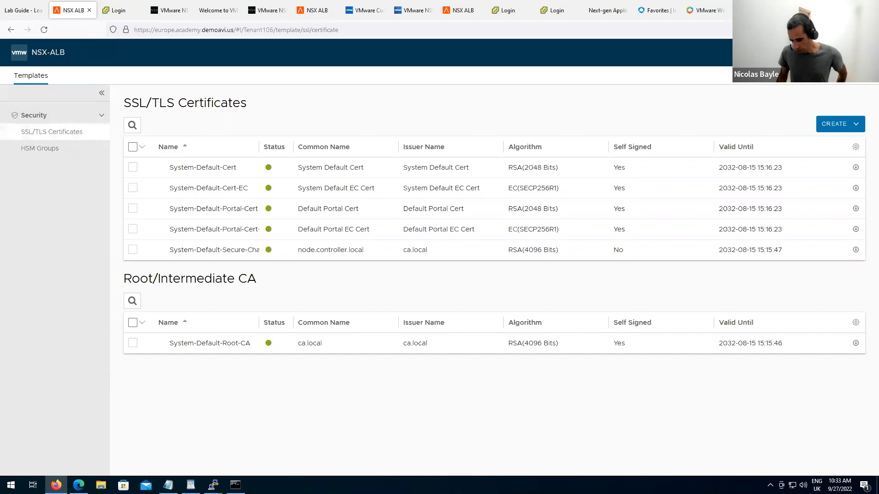
pyautogui.hotkey('alt', 'Tab')
pyautogui.click(406, 267)
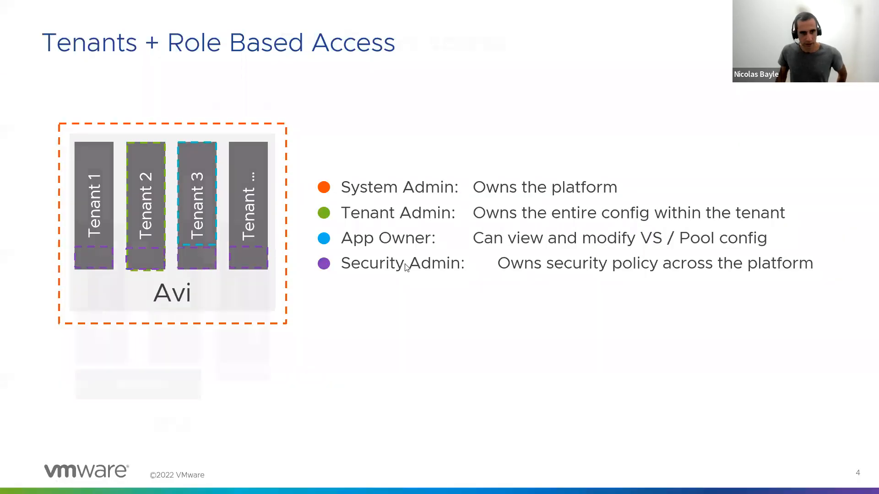
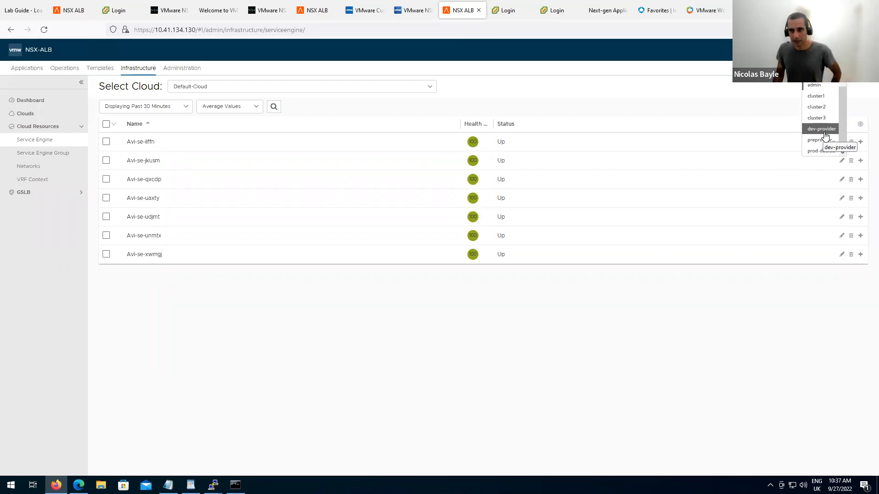
# Switch to the dev-provider tenant and view its Applications dashboard with blue-dev, green-dev and orange-dev.
pyautogui.click(821, 129)
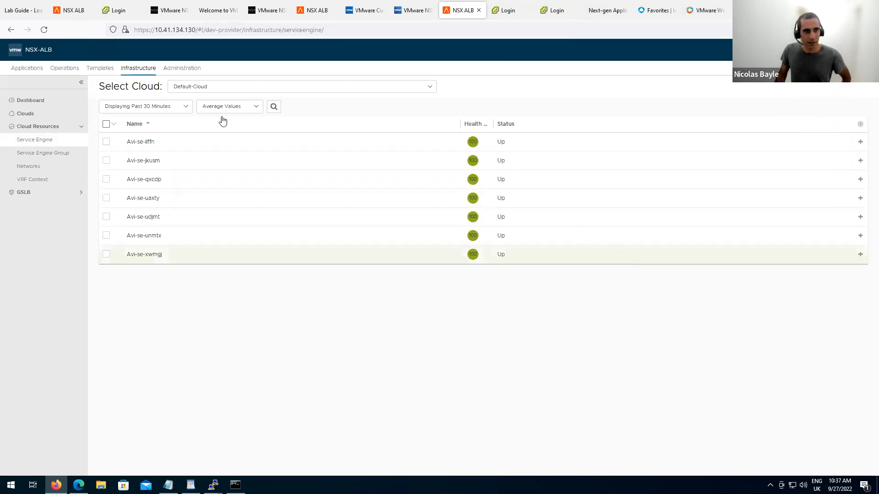
pyautogui.click(26, 68)
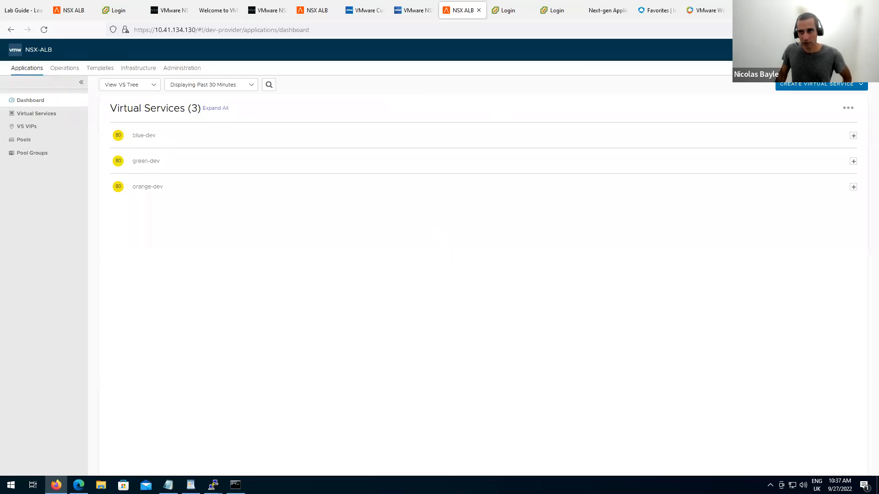
# Sign out of the administrator account and log in as the restricted blue user.
pyautogui.click(860, 49)
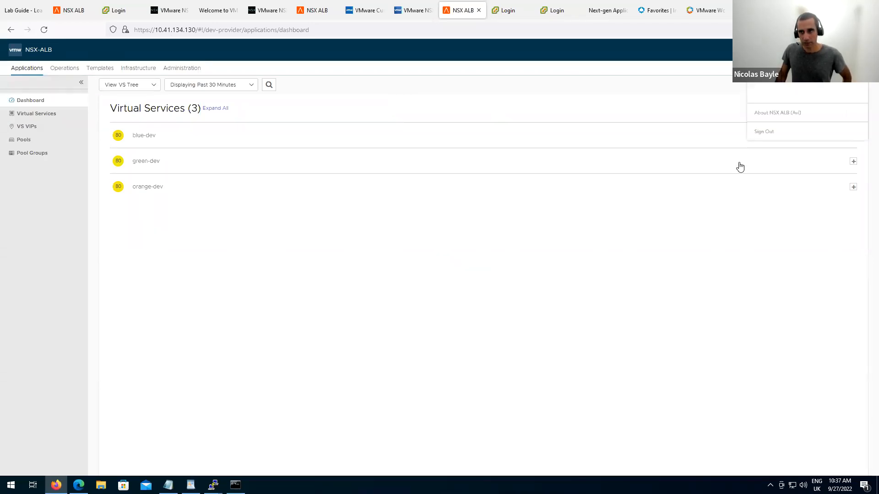
pyautogui.click(767, 132)
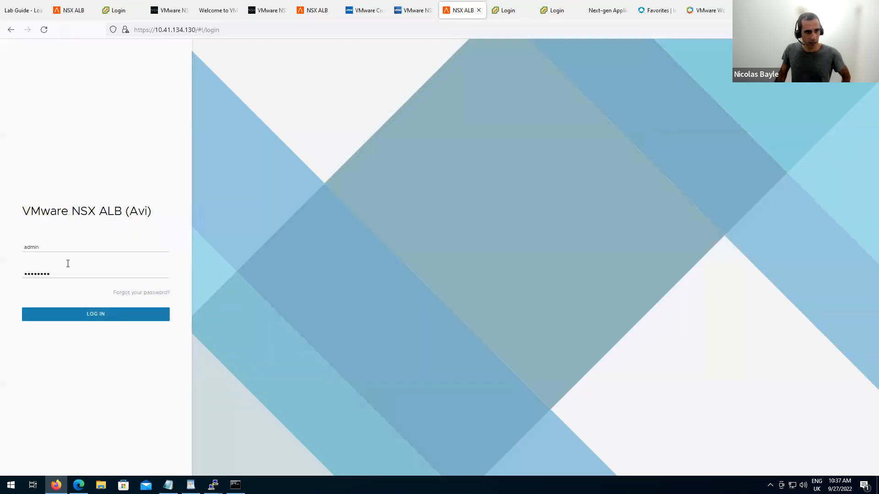
pyautogui.doubleClick(53, 245)
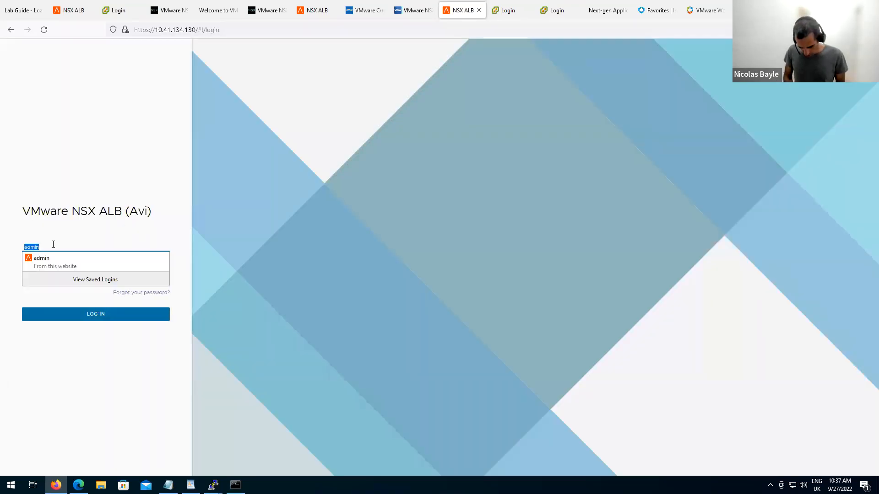
pyautogui.write('blue')
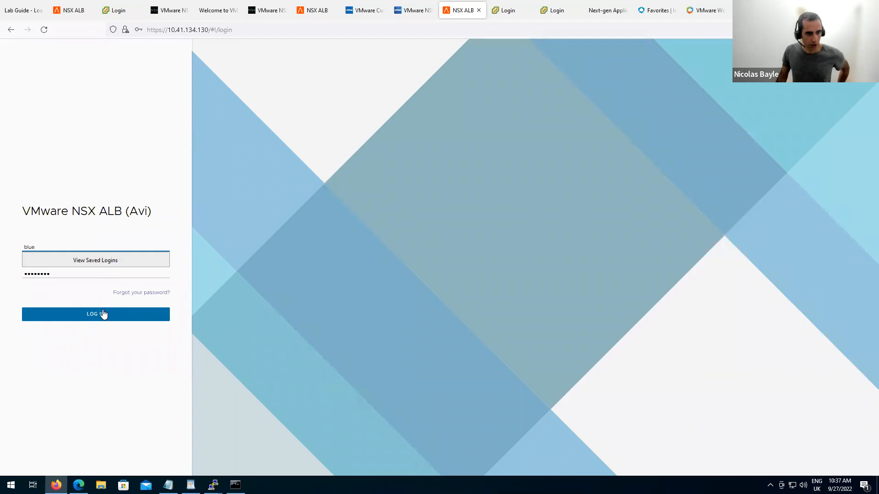
pyautogui.click(104, 314)
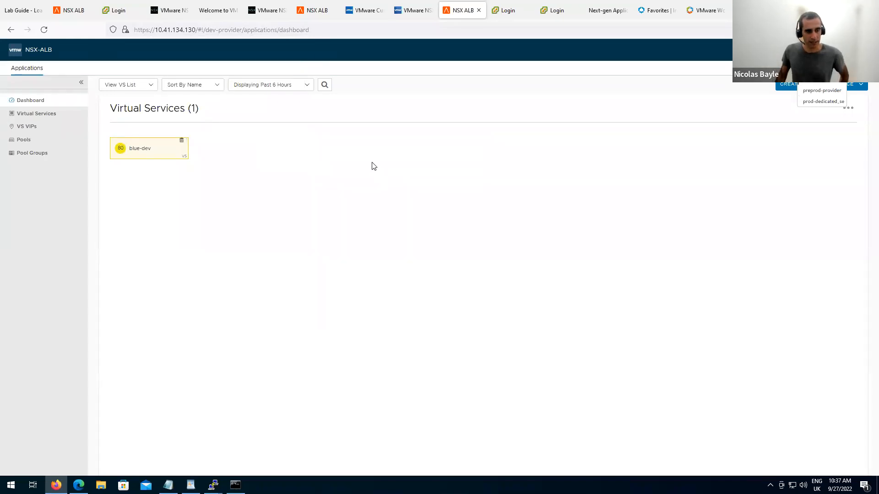
# Open blue-dev's Advanced settings and check its RBAC label app=blue.
pyautogui.click(62, 120)
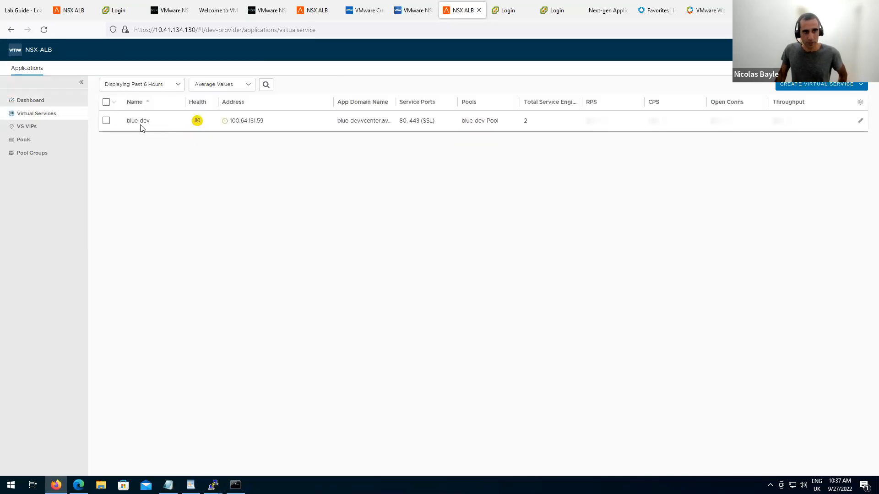
pyautogui.click(860, 121)
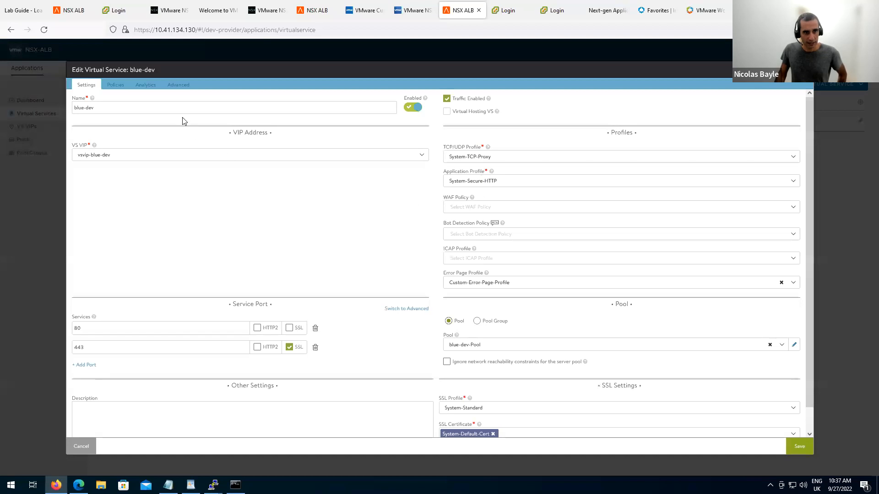
pyautogui.click(178, 85)
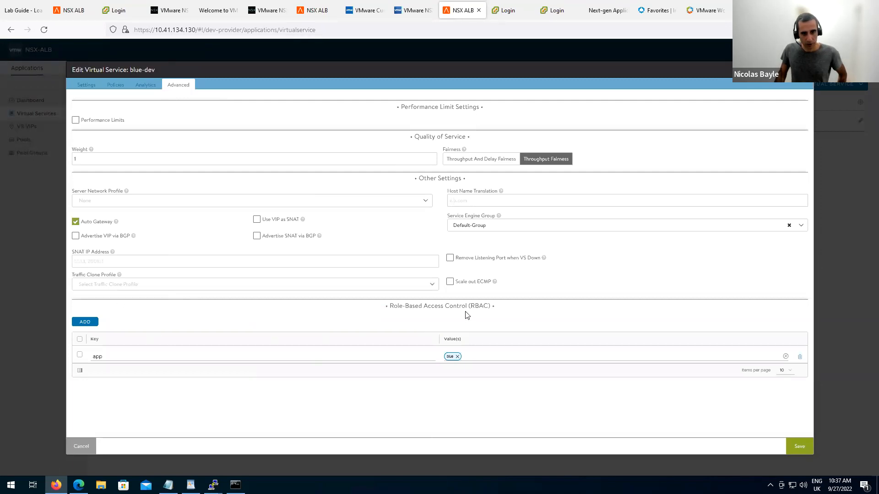
pyautogui.moveTo(419, 307); pyautogui.dragTo(492, 306)
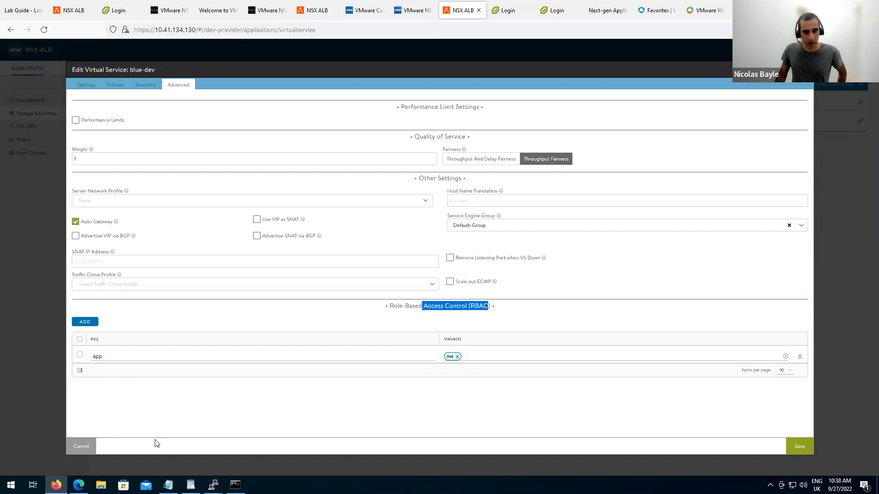
pyautogui.click(87, 87)
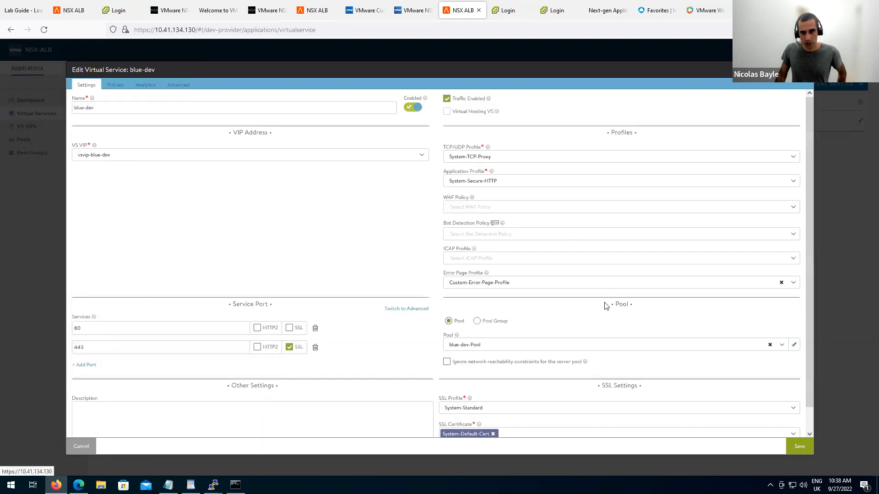
# Check blue-dev-Pool's RBAC label app=blue, then cancel both dialogs without saving.
pyautogui.click(794, 346)
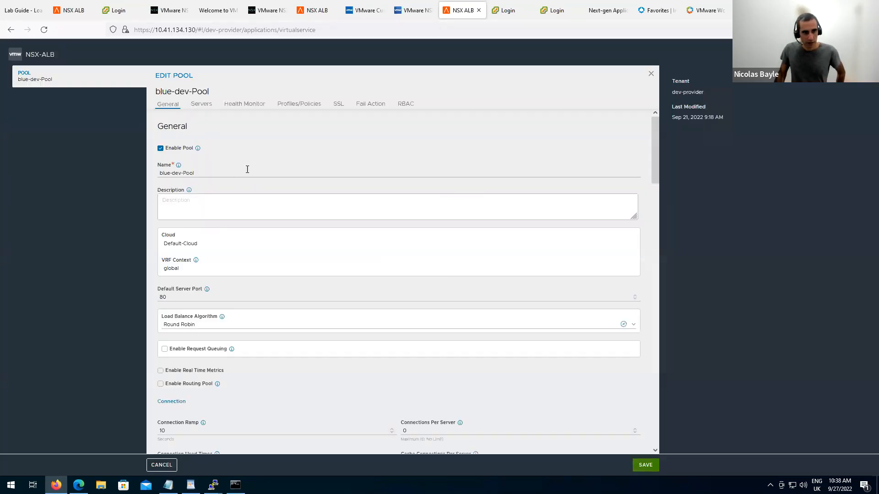
pyautogui.click(404, 105)
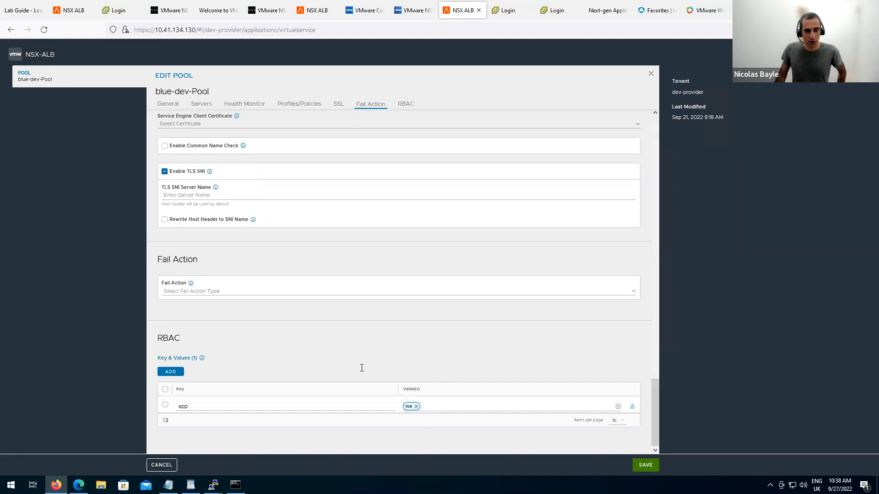
pyautogui.click(162, 466)
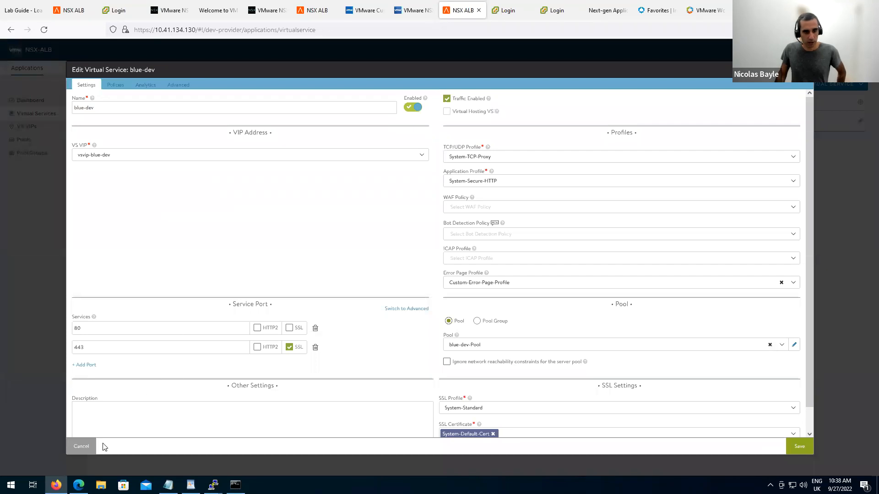
pyautogui.click(82, 447)
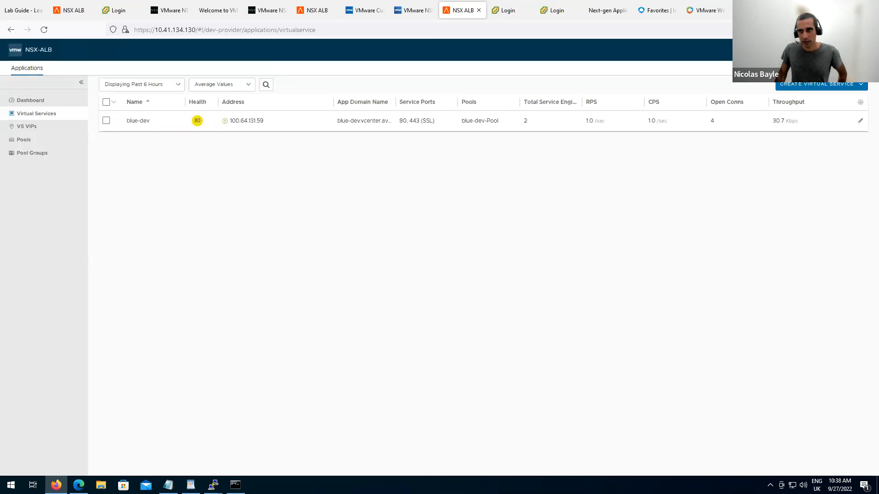
# Sign out and log in as the ops user without saving the browser login.
pyautogui.click(862, 50)
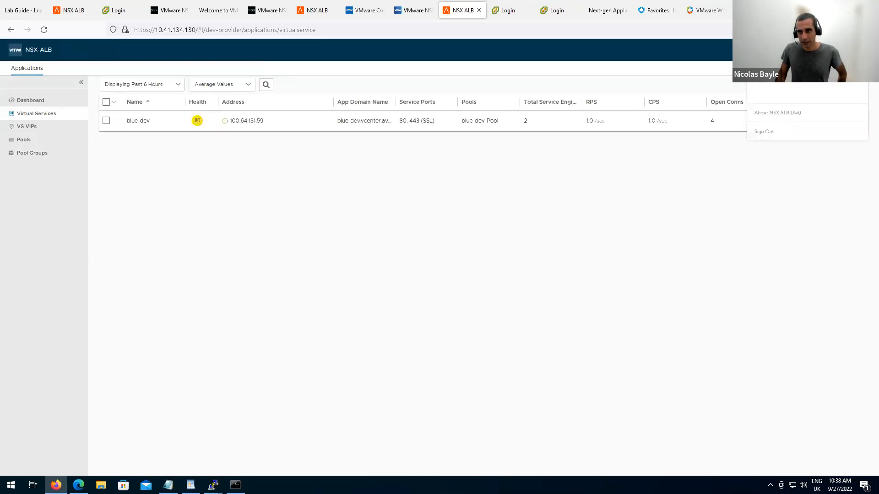
pyautogui.click(768, 133)
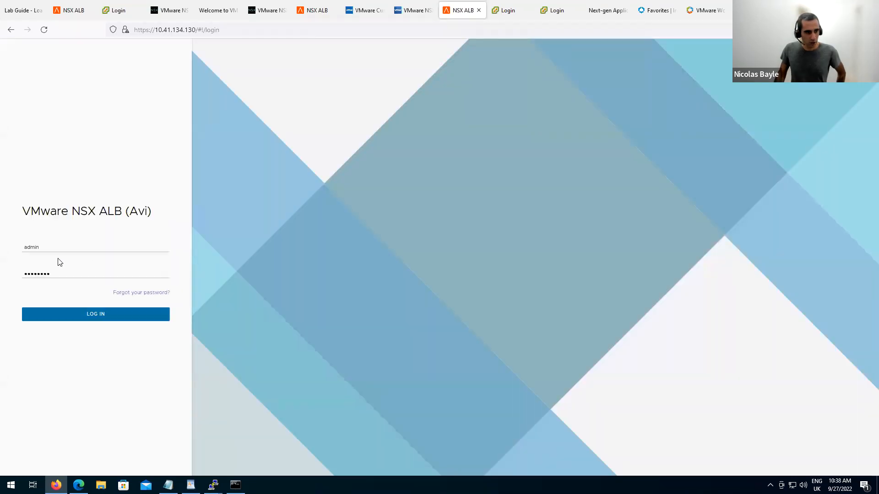
pyautogui.doubleClick(52, 249)
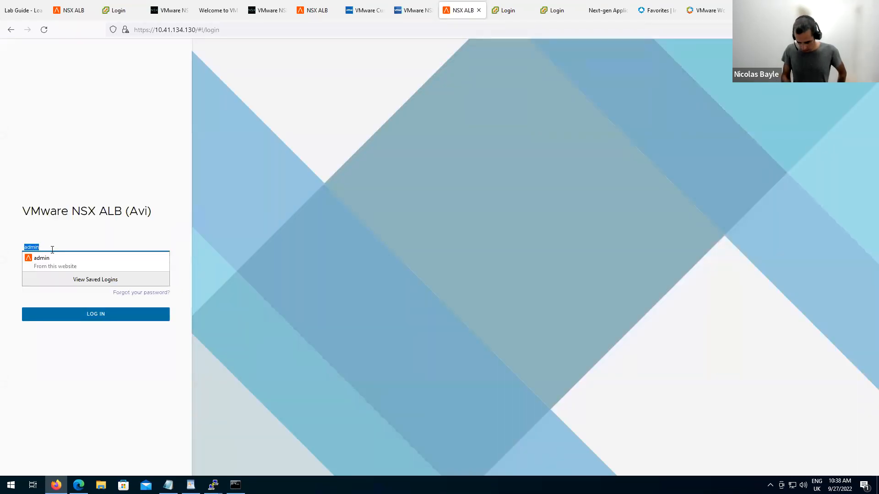
pyautogui.write('ops')
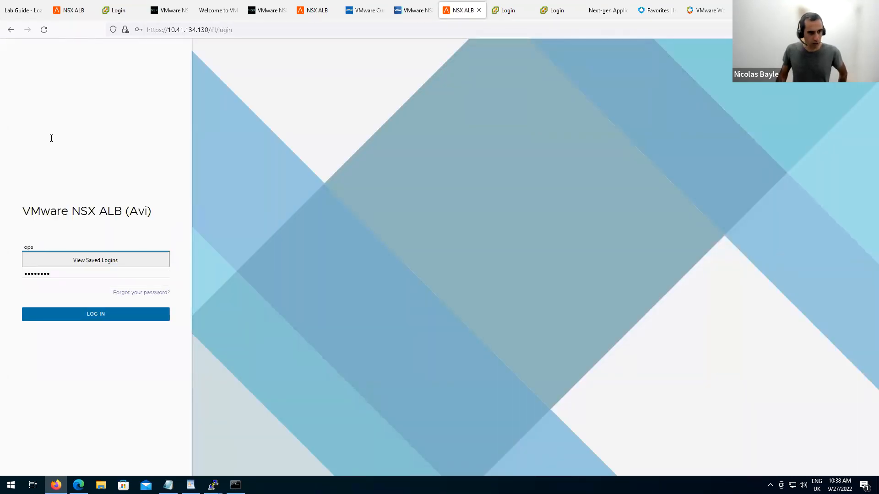
pyautogui.click(100, 273)
pyautogui.click(93, 314)
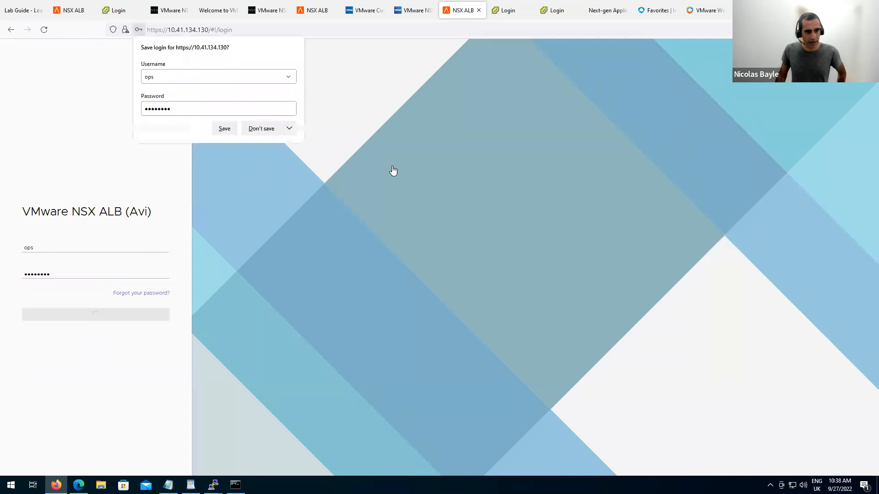
pyautogui.click(263, 129)
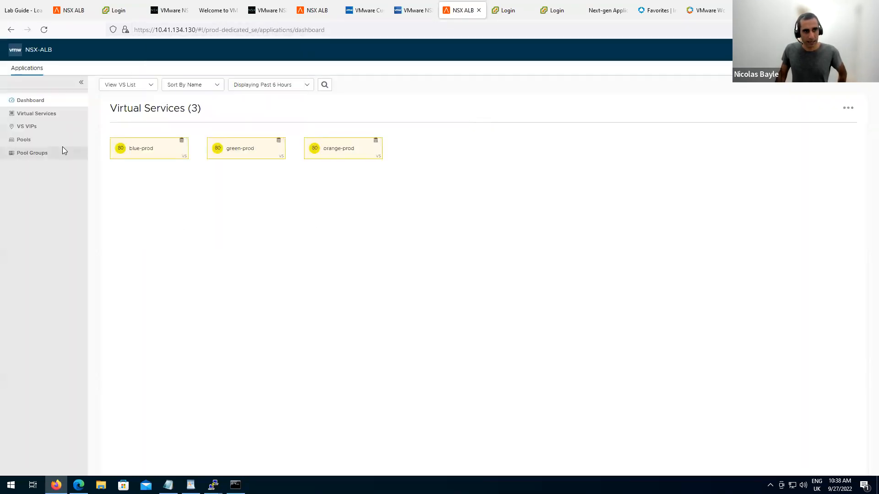
# Check the ops user's accessible tenants and open blue-prod's analytics in prod-dedicated_se.
pyautogui.click(816, 49)
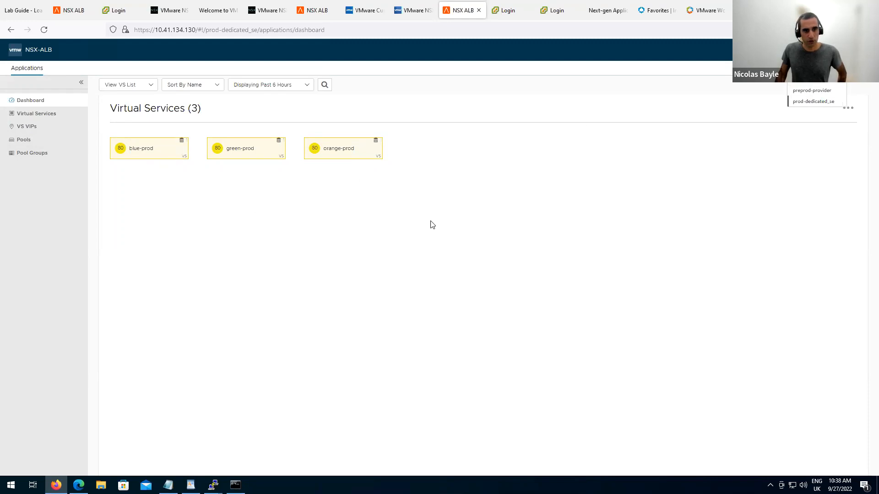
pyautogui.click(49, 119)
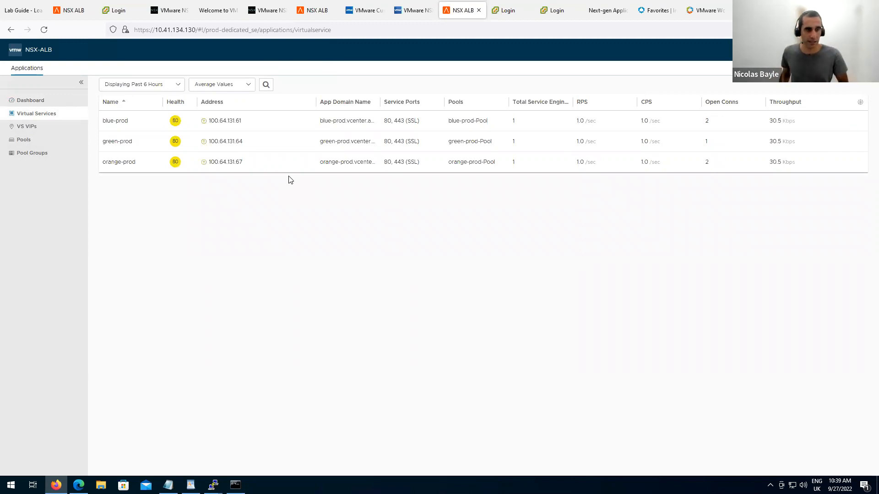
pyautogui.click(117, 122)
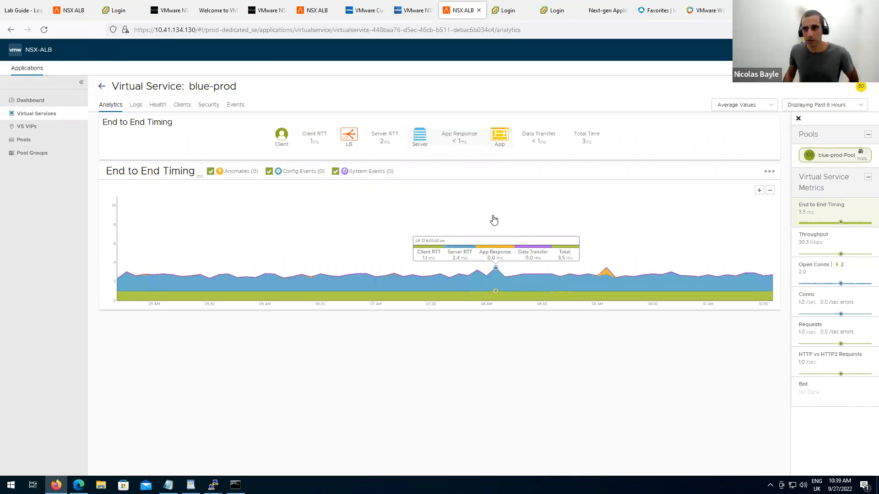
pyautogui.click(862, 50)
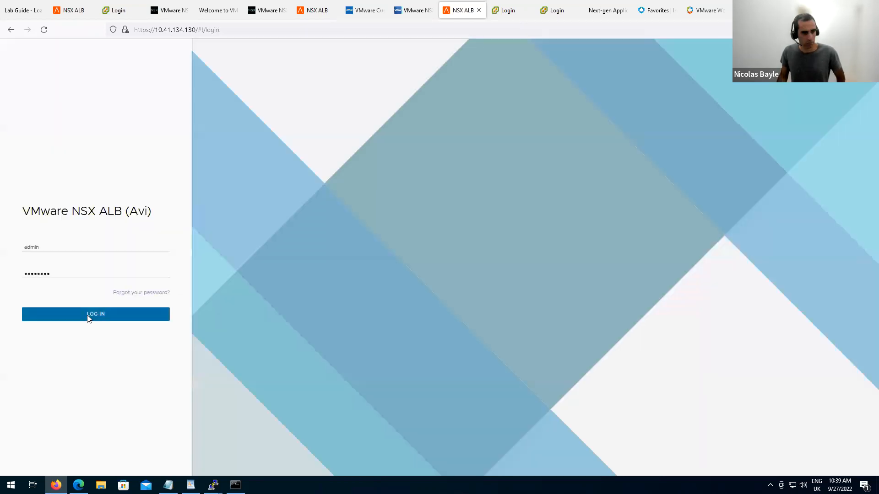
# Return as admin, browse the cluster1 and cluster2 tenants, then advance the slides to Authentication.
pyautogui.click(88, 316)
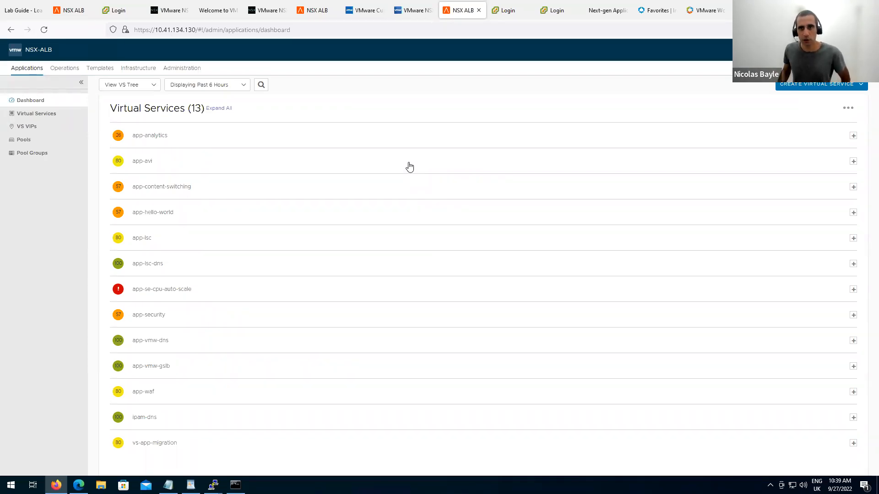
pyautogui.click(825, 50)
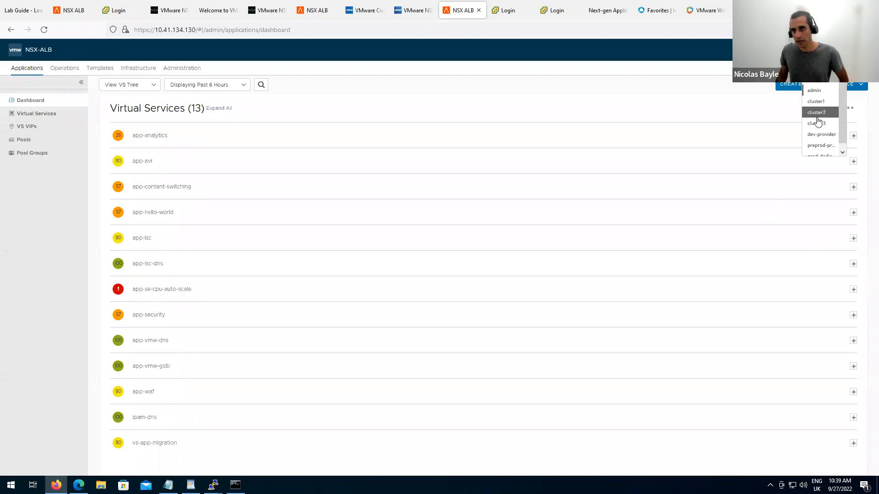
pyautogui.click(816, 101)
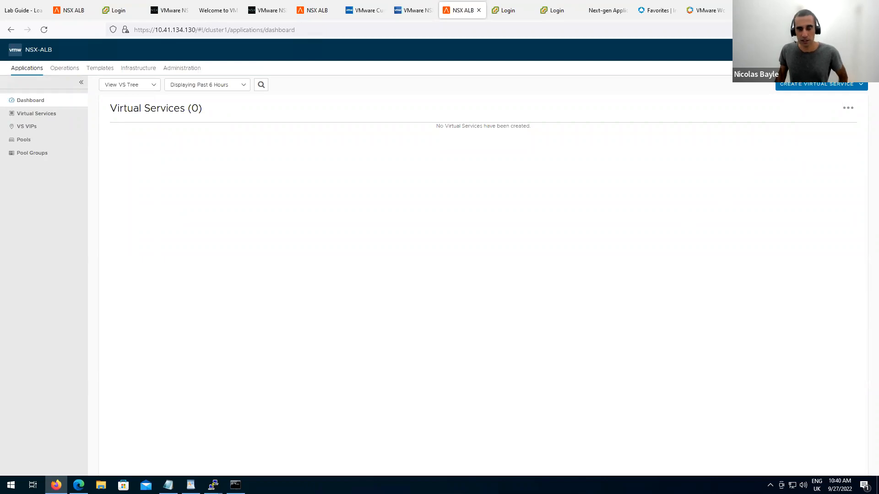
pyautogui.click(825, 51)
pyautogui.click(822, 112)
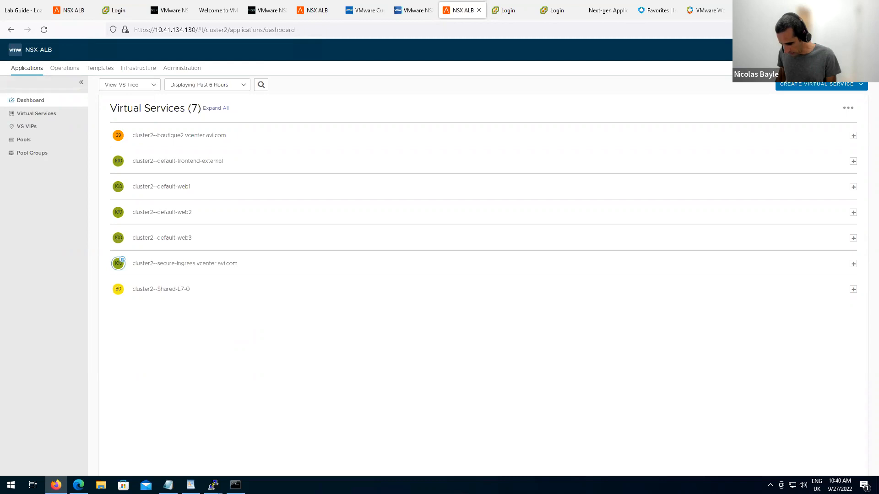
pyautogui.hotkey('alt', 'Tab')
pyautogui.press('Right')
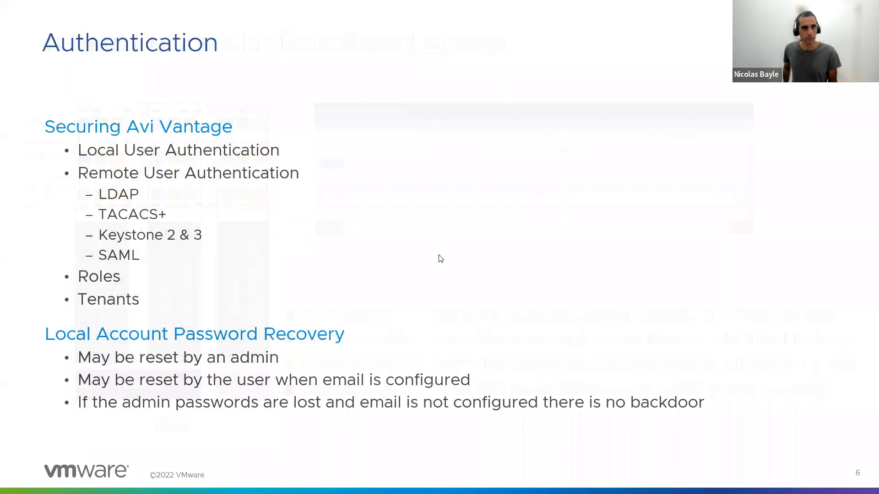
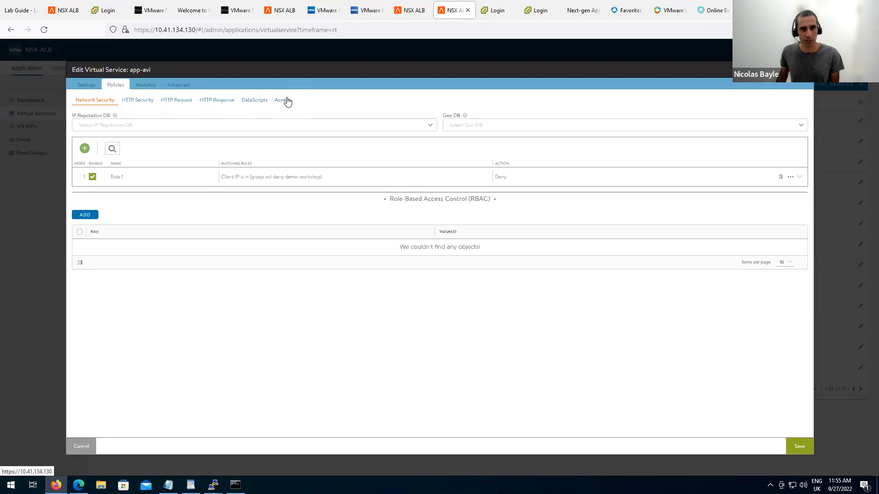
# Review app-avi's access policy options, then close the virtual service editor without saving.
pyautogui.click(283, 100)
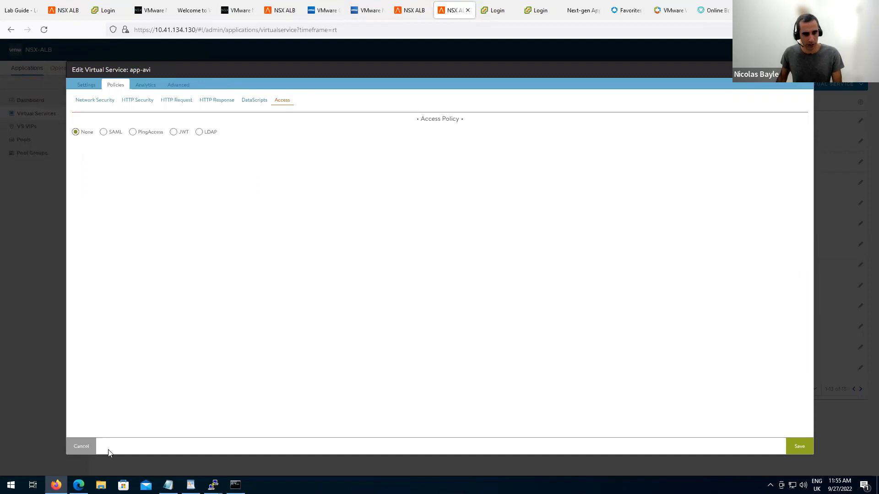
pyautogui.click(78, 485)
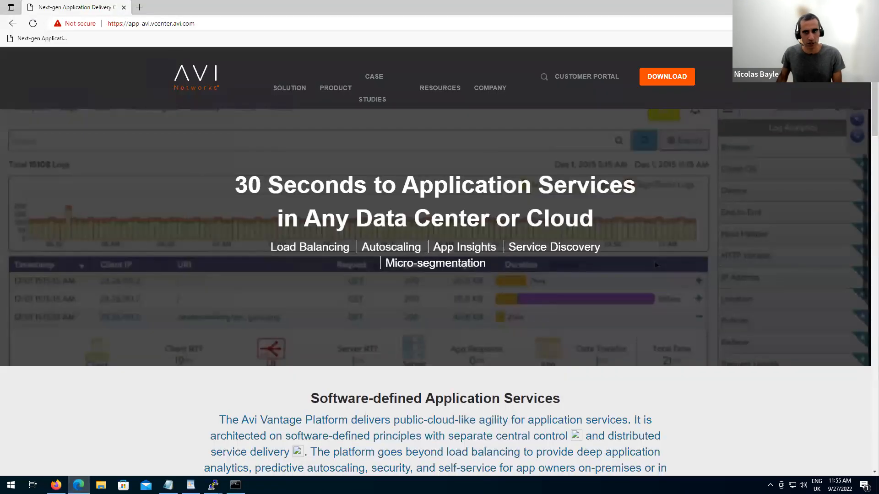
pyautogui.hotkey('alt', 'Tab')
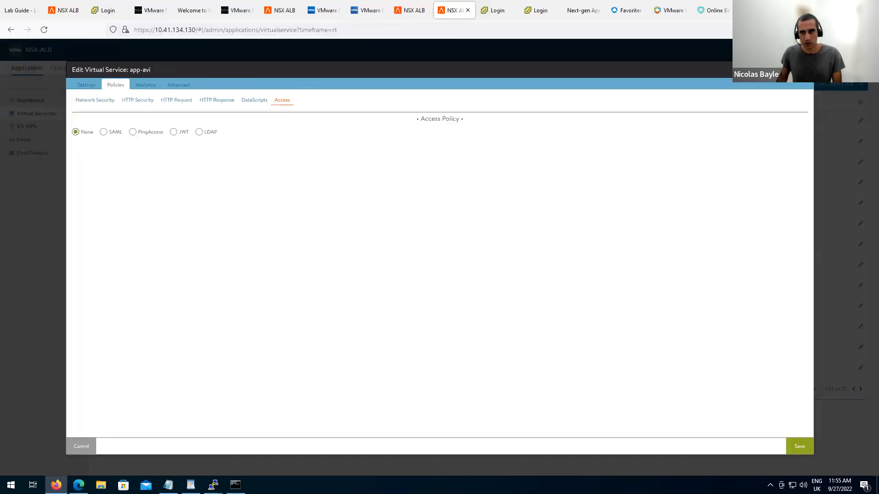
pyautogui.click(806, 69)
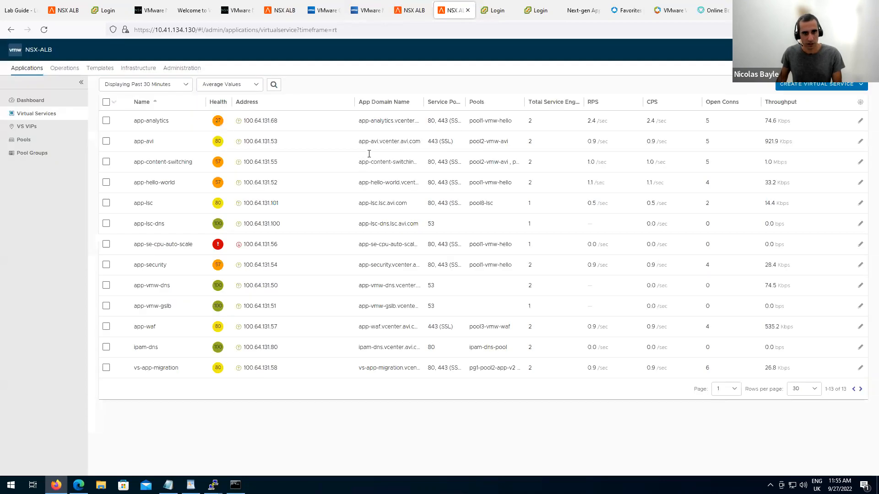
# Copy app-avi's domain and reload app-avi.vcenter.avi.com in Edge to confirm it opens without login.
pyautogui.moveTo(359, 141); pyautogui.dragTo(413, 141)
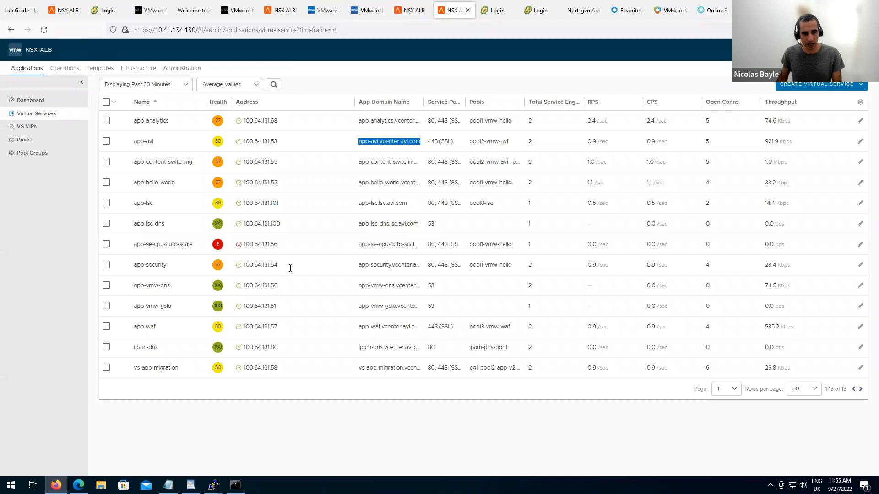
pyautogui.click(79, 485)
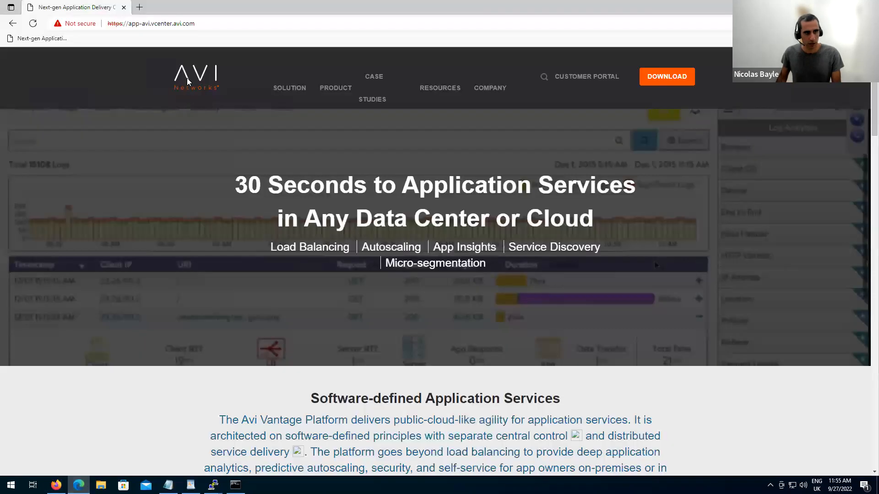
pyautogui.click(33, 24)
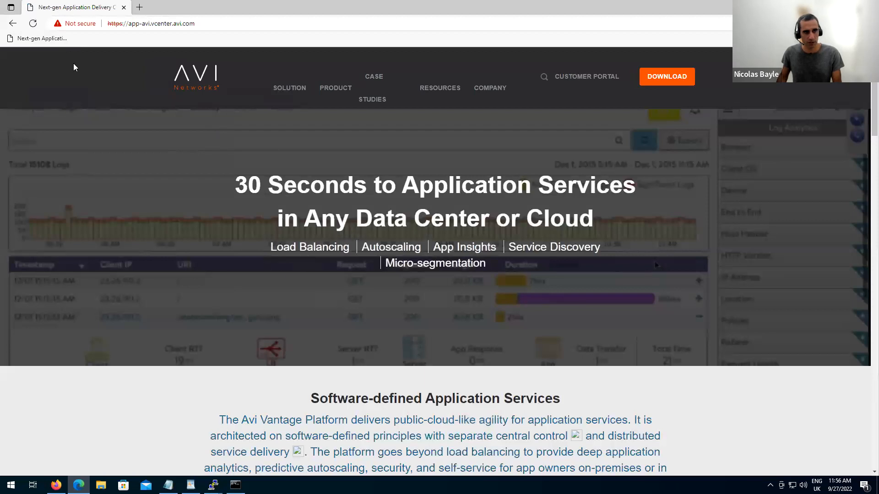
pyautogui.click(31, 24)
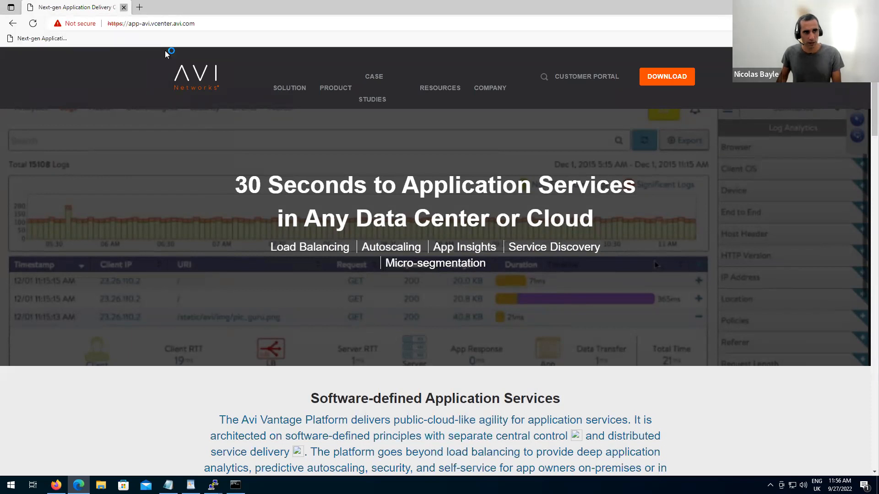
pyautogui.click(123, 8)
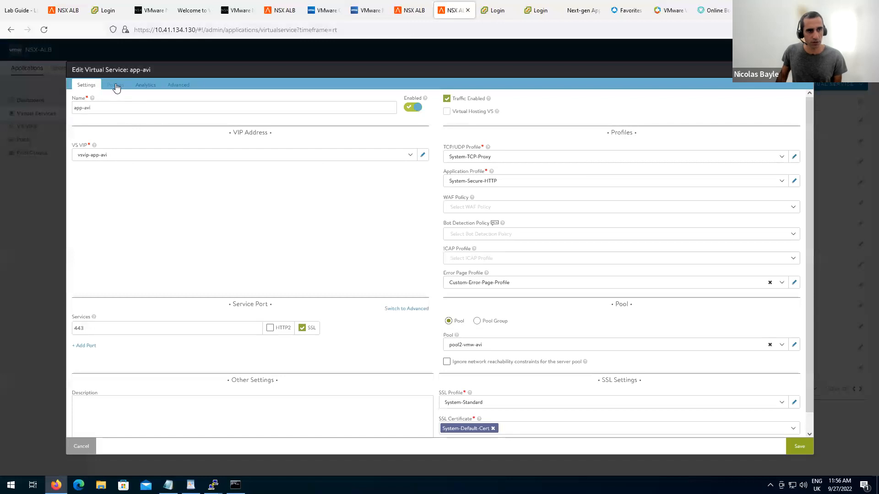
# Set app-avi's access policy to SAML, find no SSO policy available, and discard the changes.
pyautogui.click(115, 85)
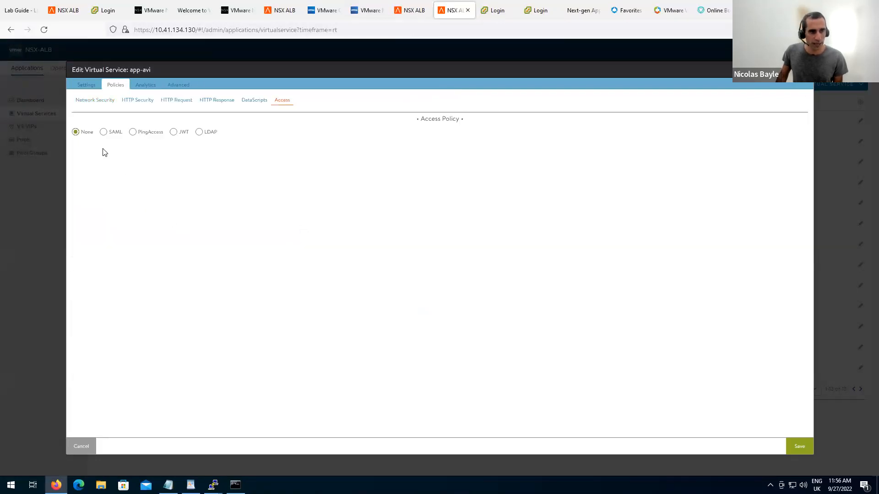
pyautogui.click(102, 136)
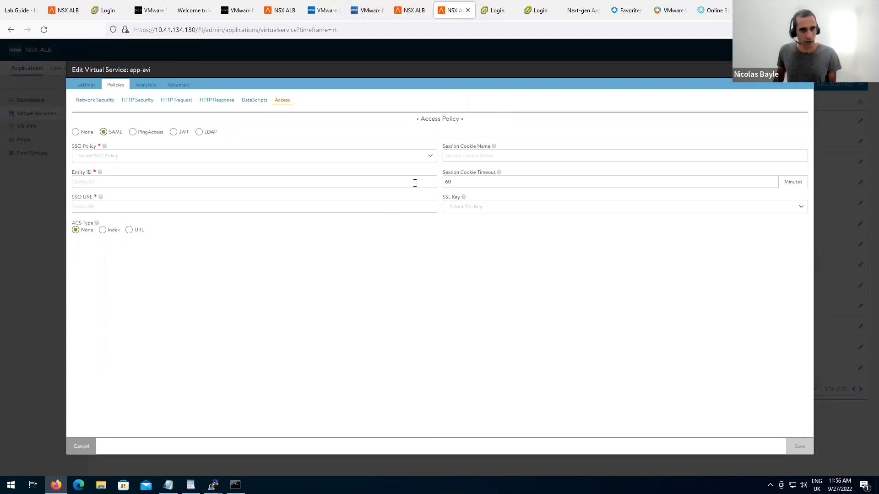
pyautogui.click(429, 158)
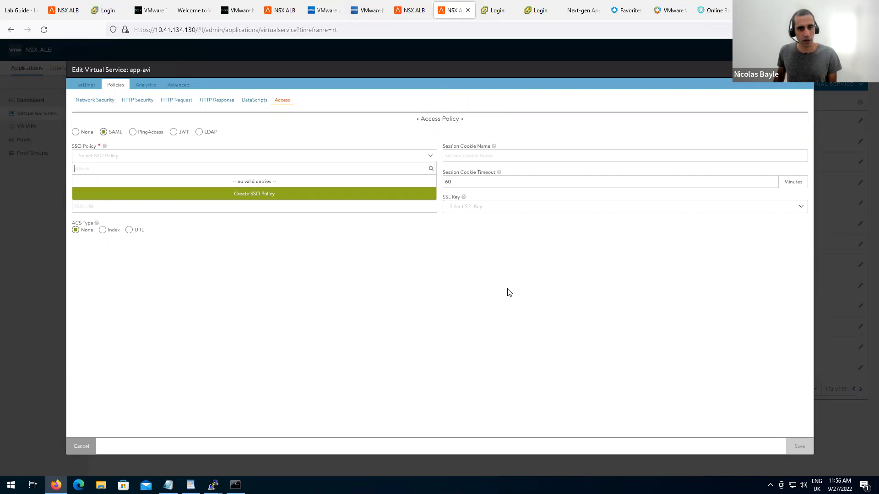
pyautogui.click(395, 352)
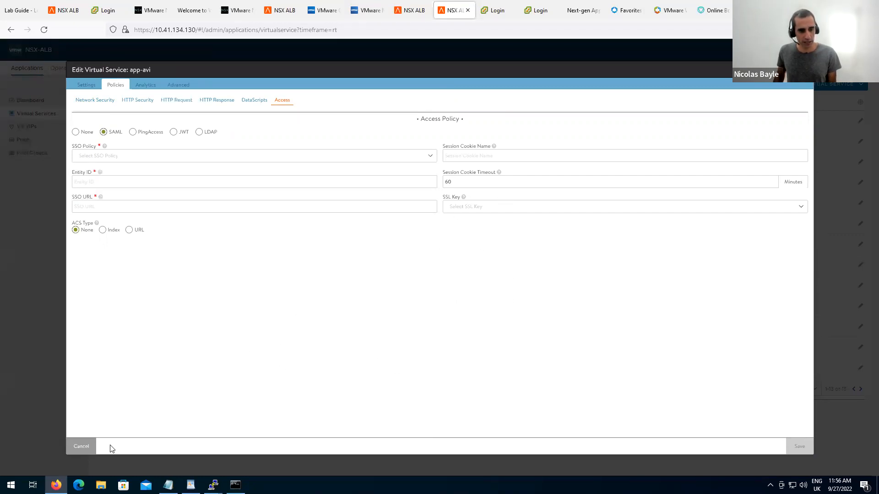
pyautogui.click(93, 447)
pyautogui.click(471, 182)
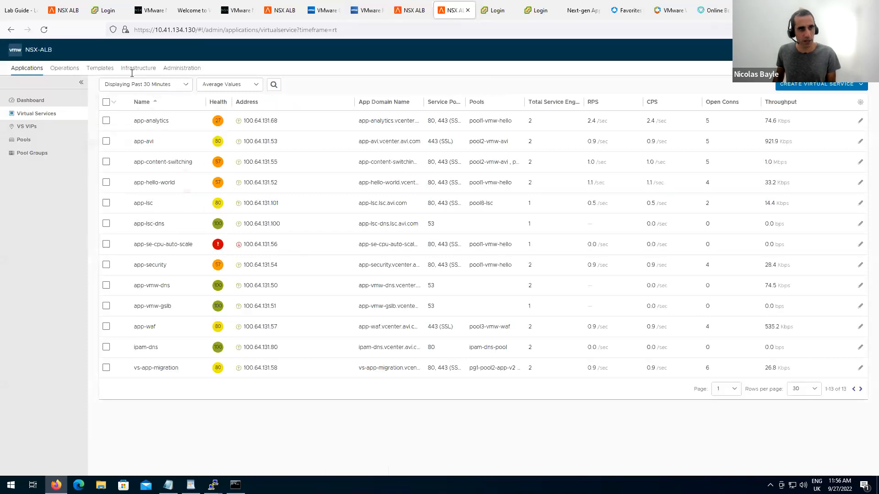
# Create a new auth profile under Templates > Security named sso_ws1.
pyautogui.click(94, 72)
pyautogui.click(54, 232)
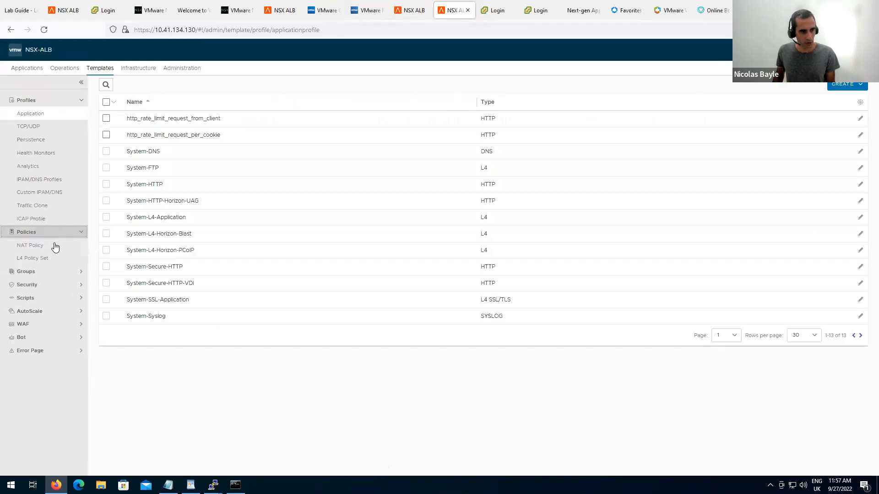
pyautogui.click(51, 285)
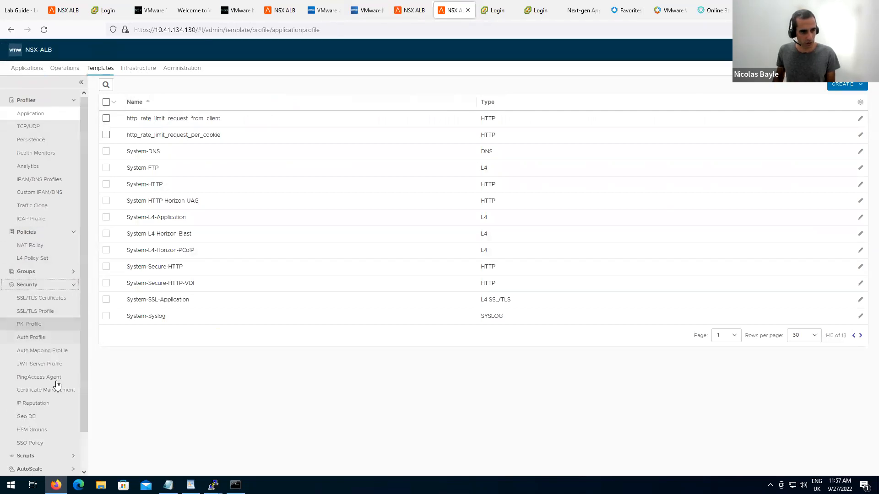
pyautogui.click(49, 339)
pyautogui.click(112, 112)
pyautogui.click(184, 155)
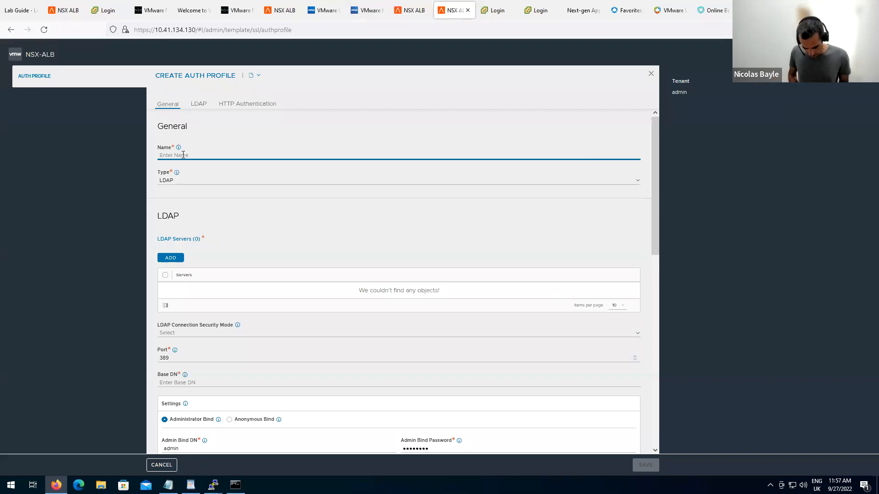
pyautogui.write('sso_ws1')
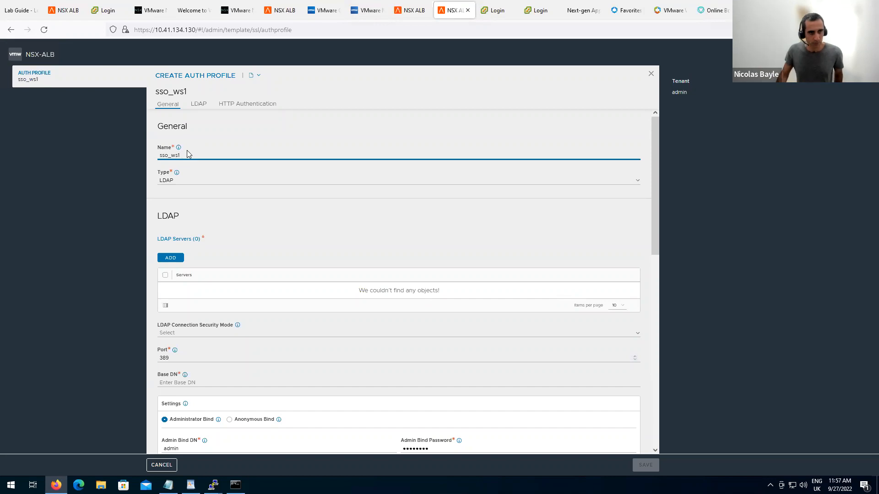
# Set the auth profile type to SAML with a user-provided entity ID.
pyautogui.click(215, 184)
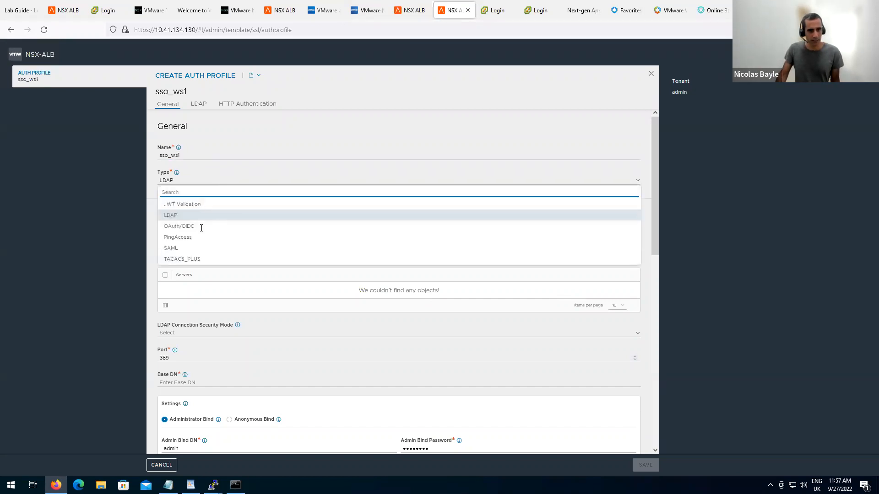
pyautogui.click(197, 249)
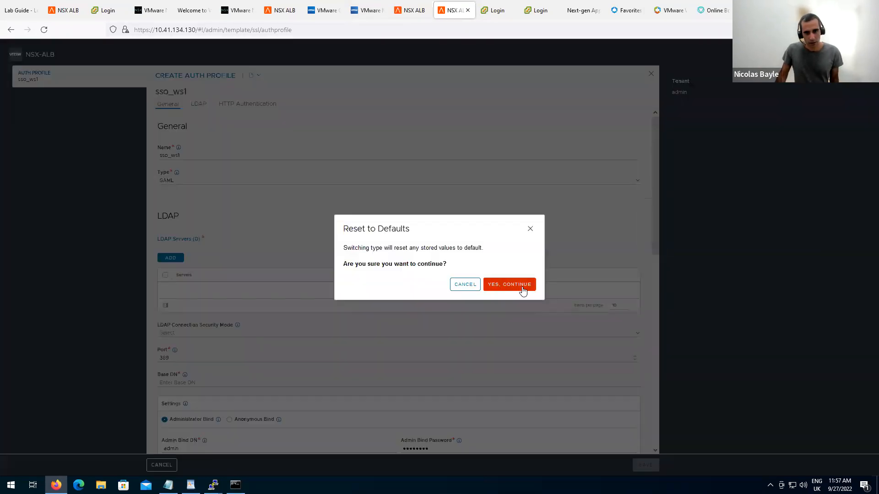
pyautogui.press('Return')
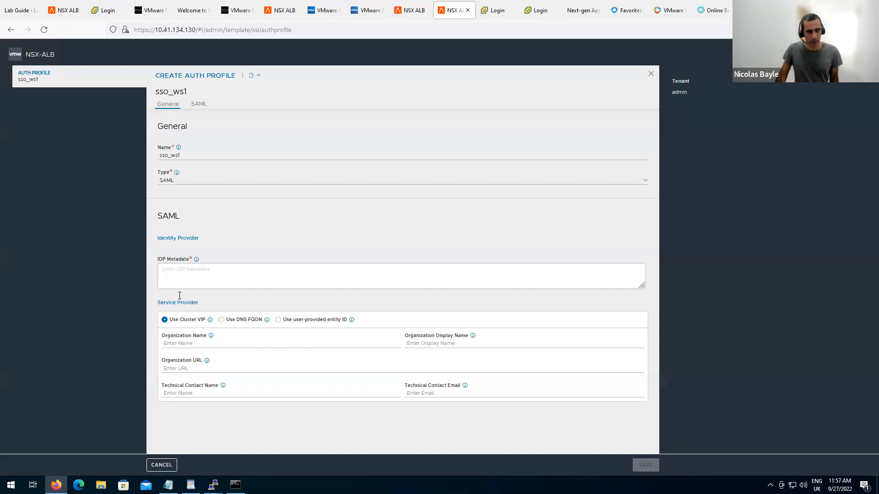
pyautogui.click(279, 320)
pyautogui.moveTo(163, 260); pyautogui.dragTo(189, 259)
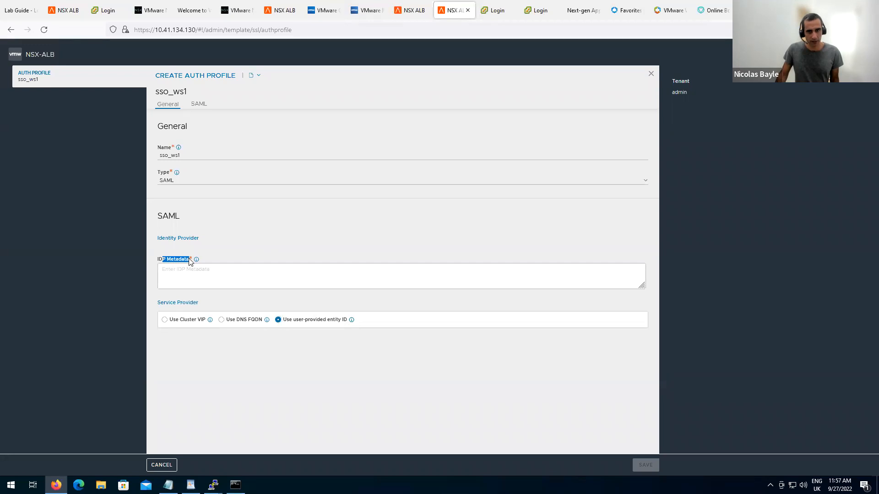
pyautogui.click(673, 11)
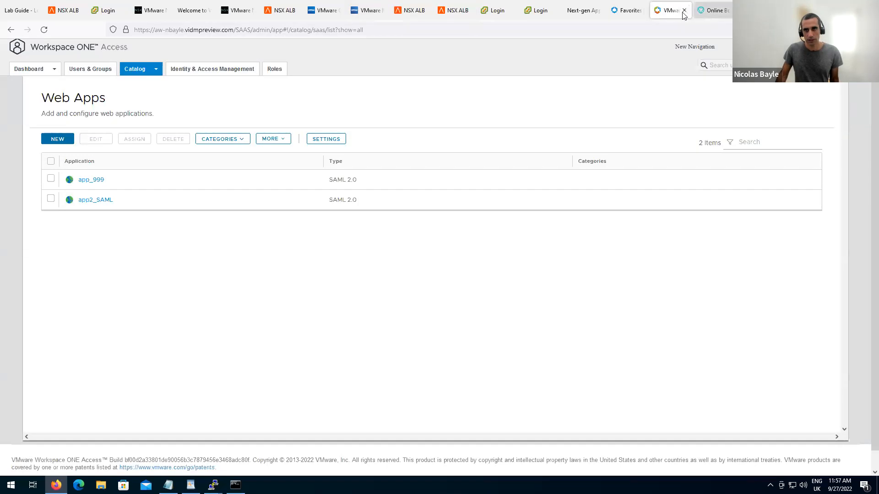
# Close the extra VMware and Access Denied browser tabs.
pyautogui.click(685, 11)
pyautogui.click(636, 11)
pyautogui.click(641, 10)
pyautogui.click(675, 11)
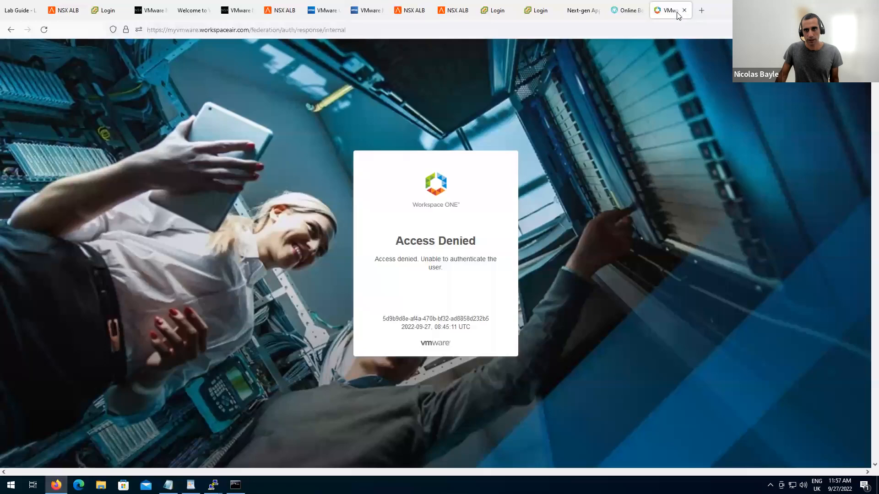
pyautogui.click(685, 10)
# Open the Workspace ONE Access admin console and show its Web Apps list.
pyautogui.click(702, 10)
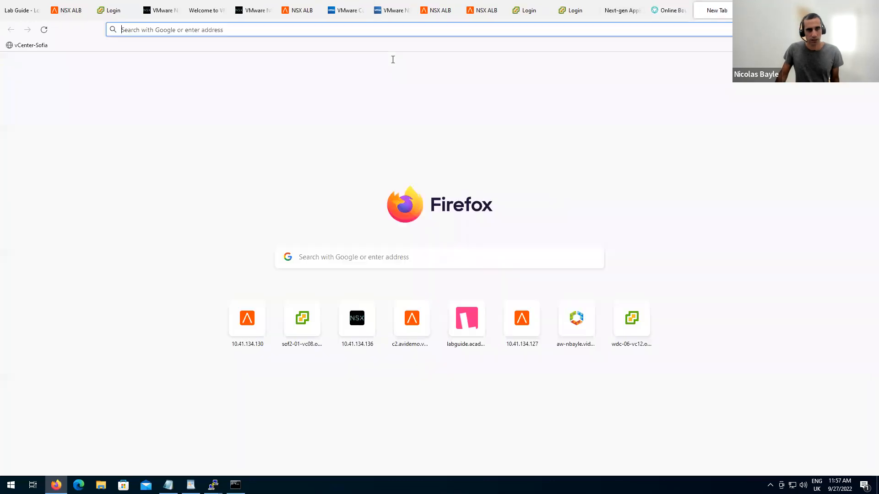
pyautogui.click(450, 46)
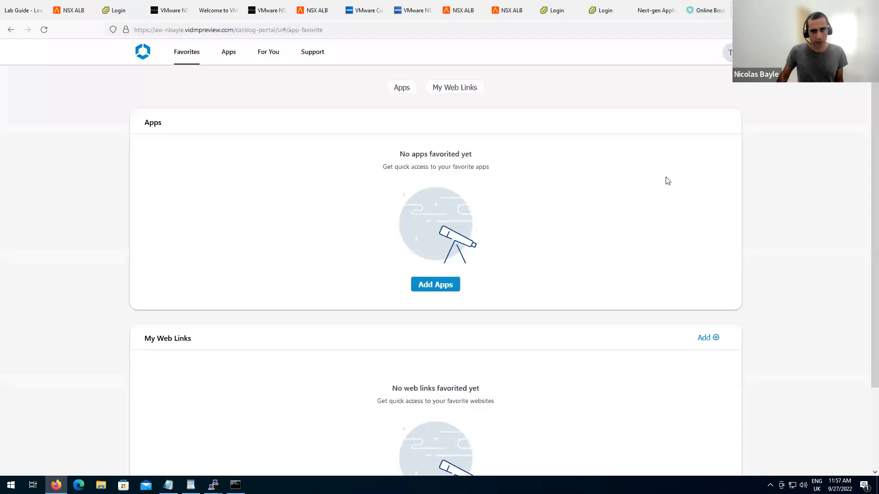
pyautogui.click(730, 52)
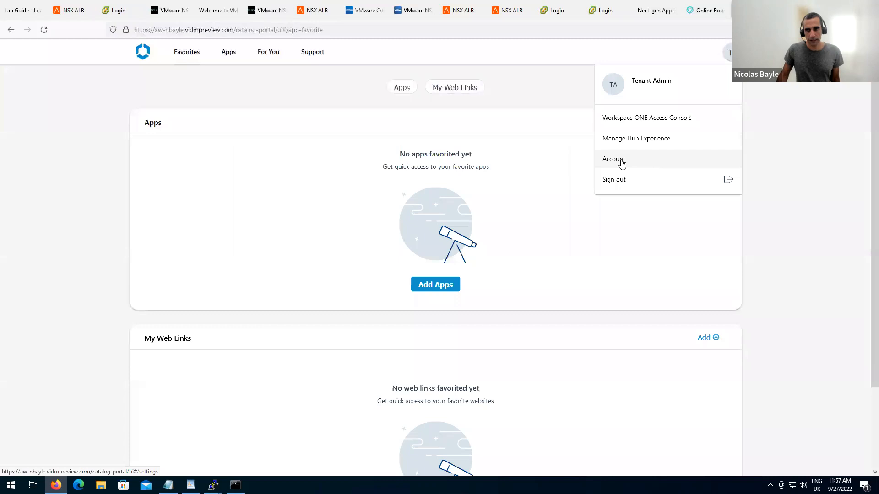
pyautogui.click(641, 119)
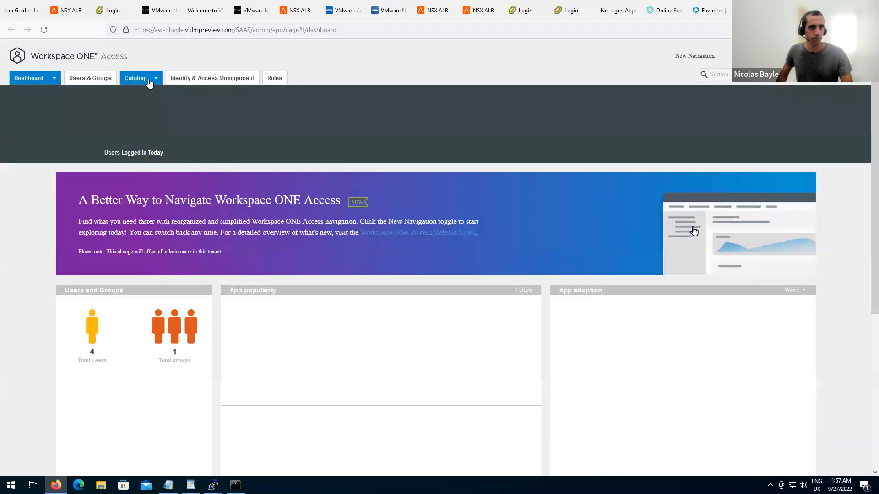
pyautogui.moveTo(149, 82)
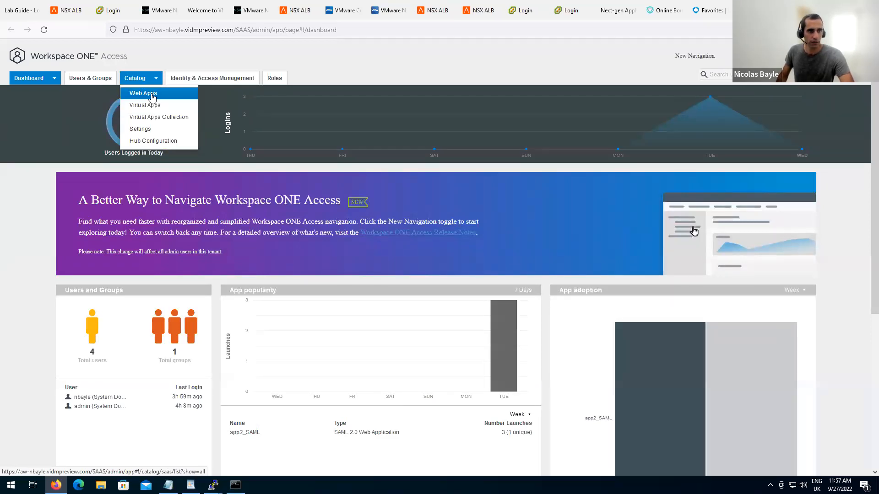
pyautogui.click(152, 98)
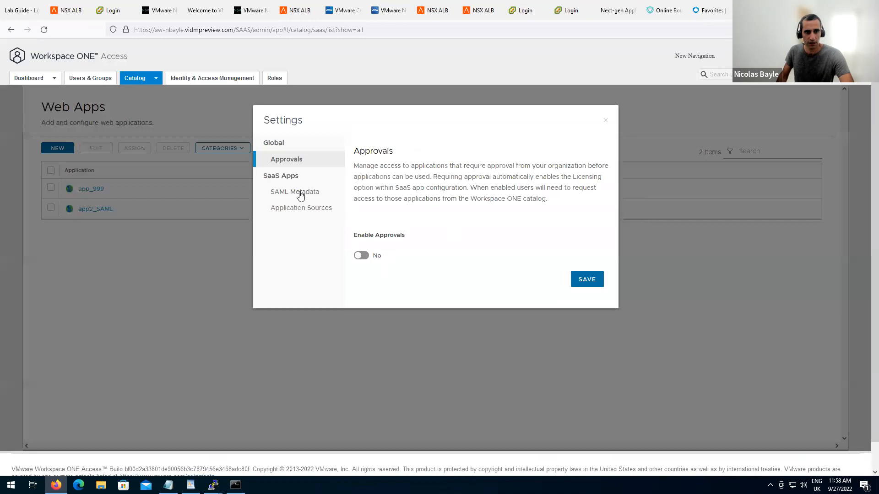
# Copy the IdP SAML metadata URL and load idp.xml in a new tab.
pyautogui.click(315, 196)
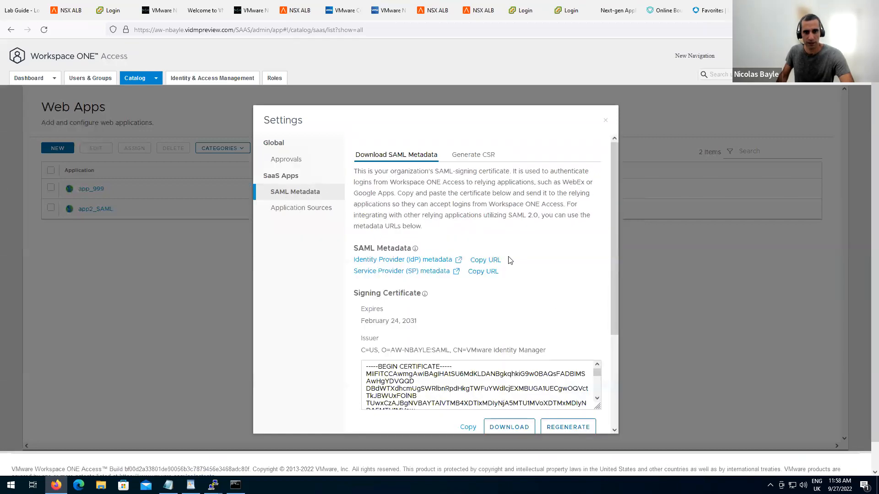
pyautogui.click(494, 260)
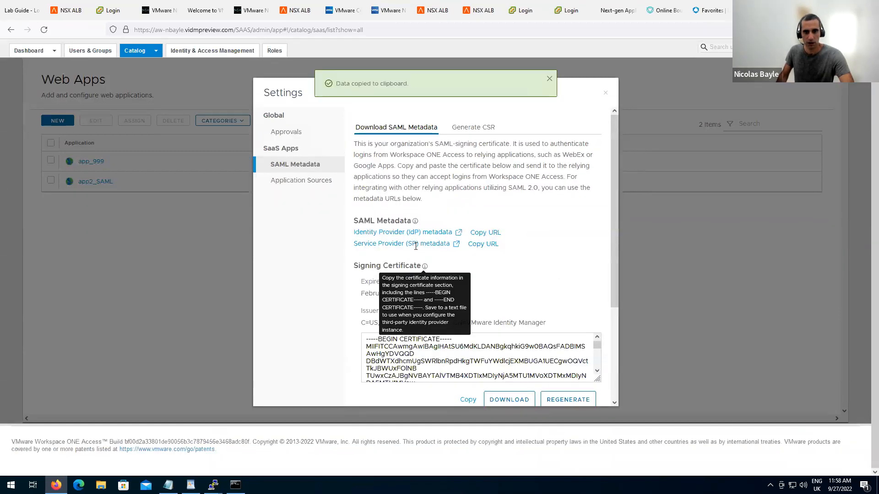
pyautogui.hotkey('ctrl', 't')
pyautogui.click(626, 28)
pyautogui.hotkey('ctrl', 'v')
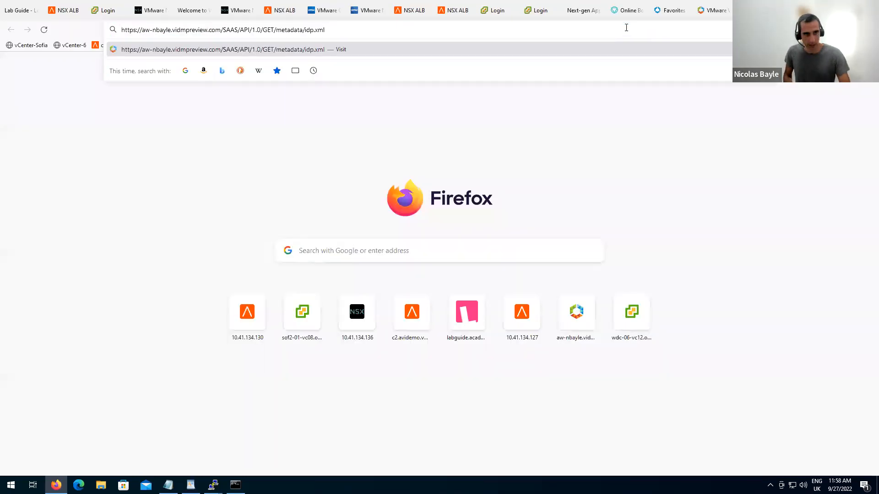
pyautogui.press('Return')
# View the idp.xml page source and select all of the metadata XML.
pyautogui.rightClick(390, 171)
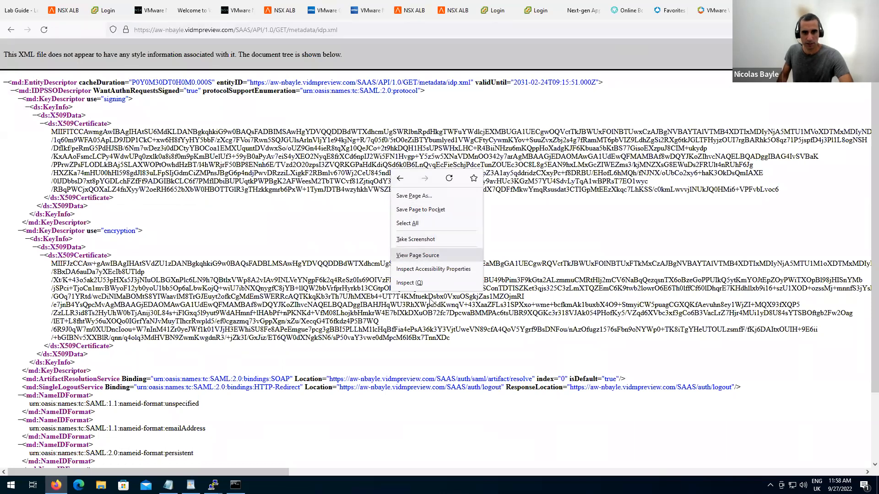
pyautogui.click(417, 255)
pyautogui.rightClick(290, 46)
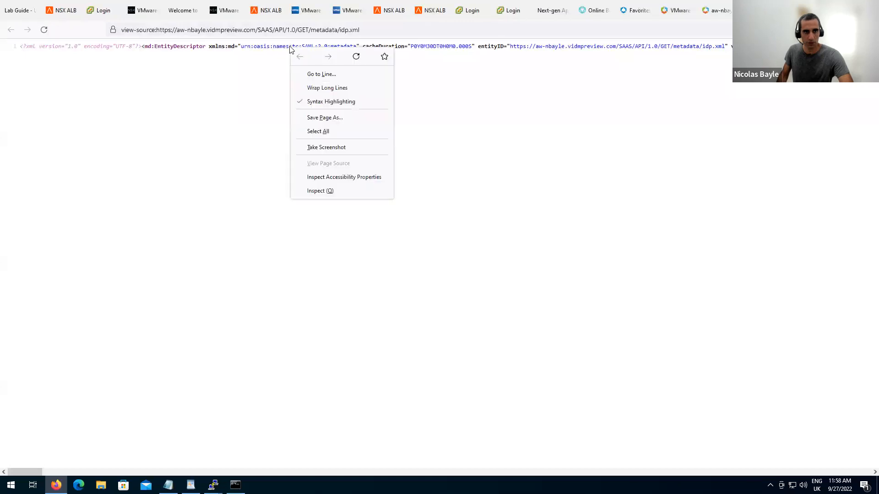
pyautogui.click(276, 48)
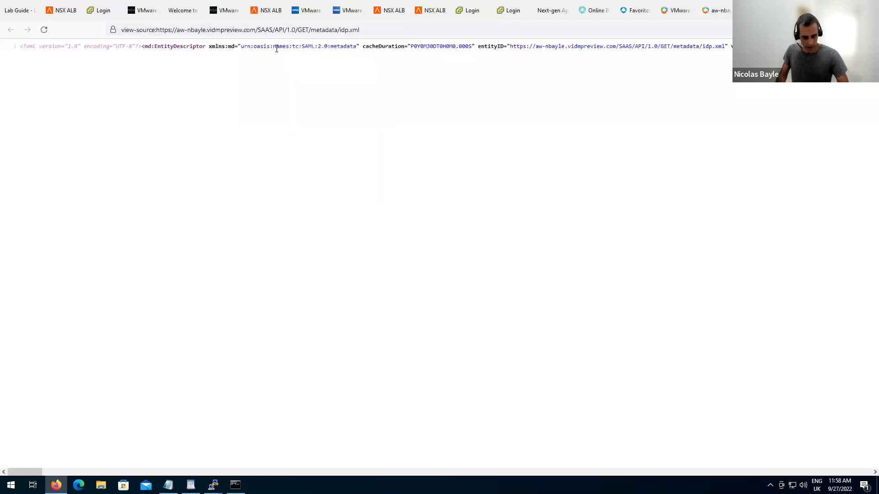
pyautogui.hotkey('ctrl', 'a')
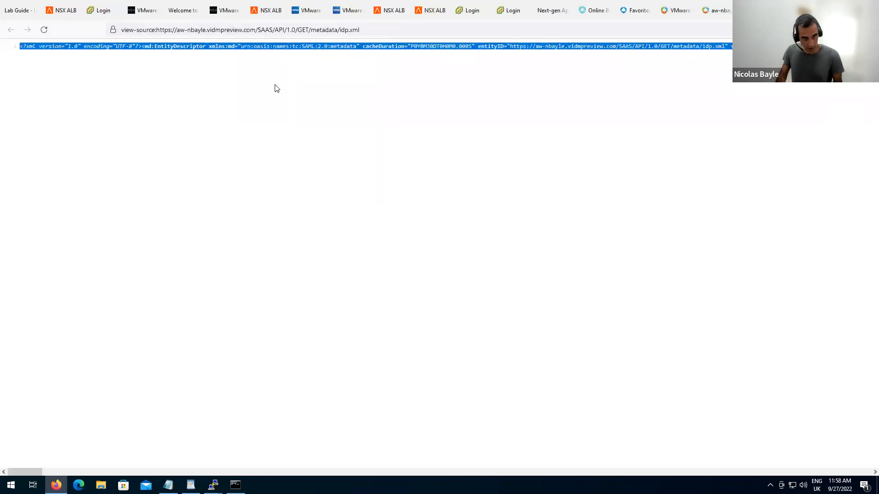
# Paste the idp.xml metadata into sso_ws1's IDP Metadata field and save the profile.
pyautogui.click(429, 13)
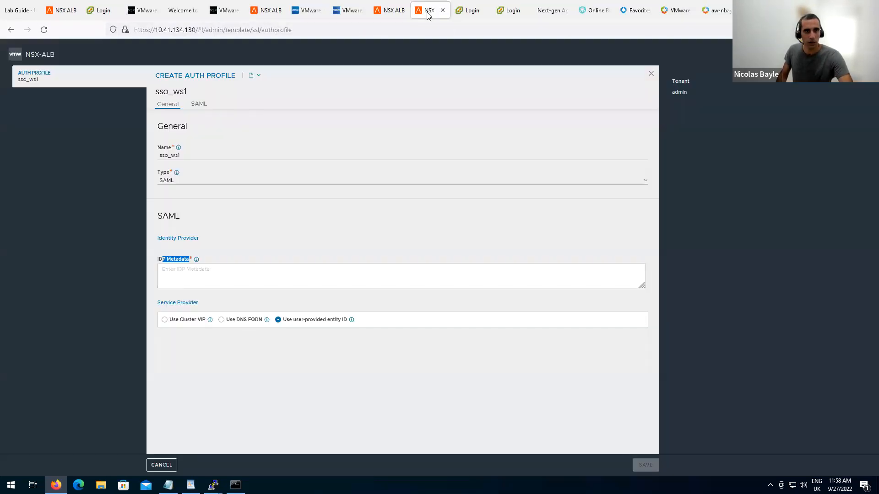
pyautogui.click(238, 276)
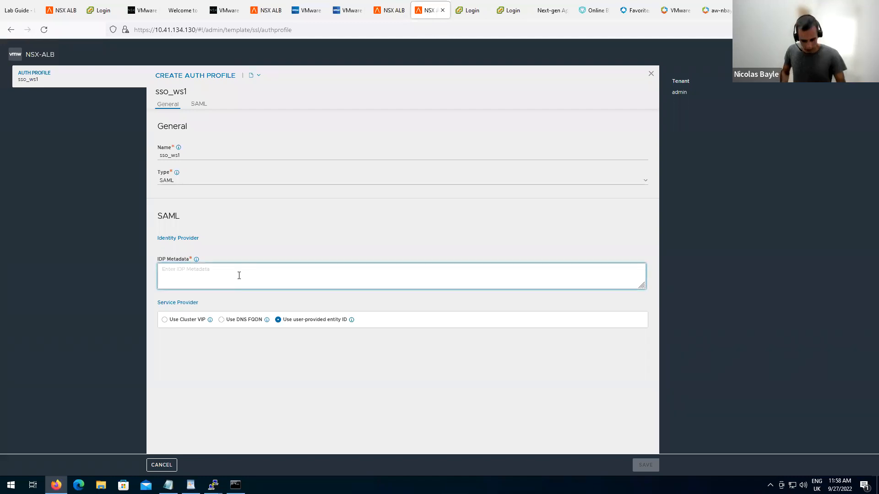
pyautogui.hotkey('ctrl', 'v')
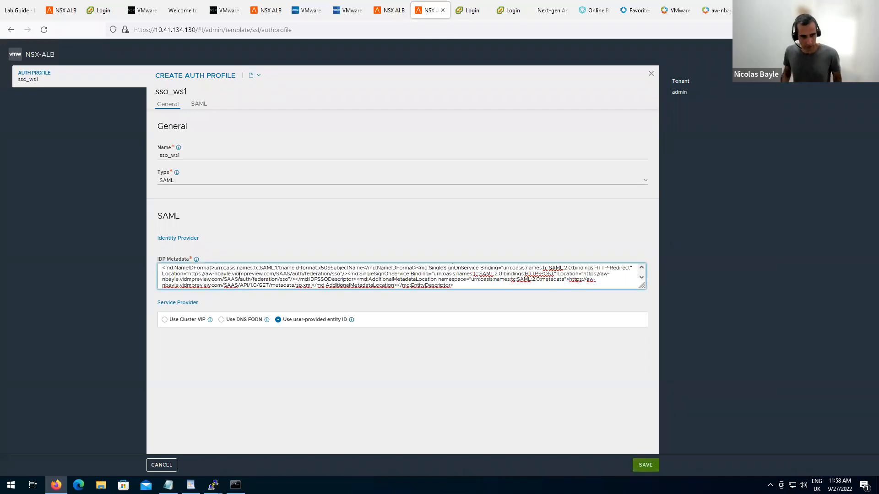
pyautogui.click(645, 465)
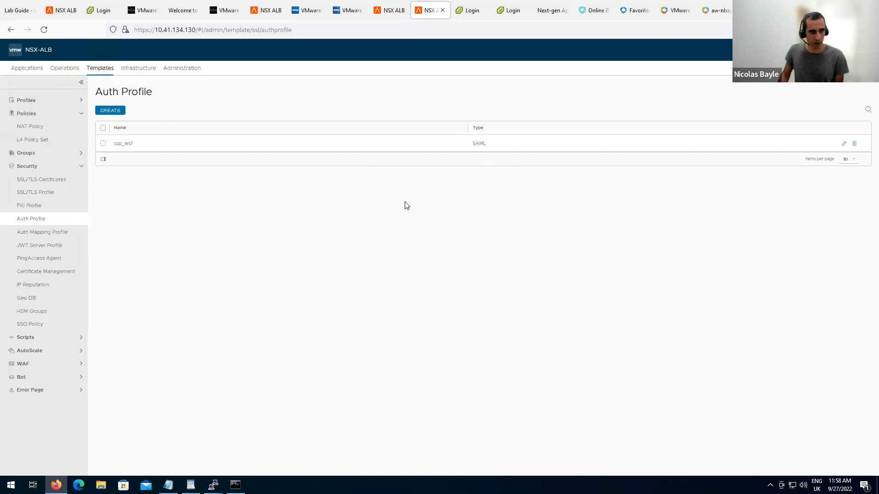
# Open app-avi's policies and switch its access policy to SAML.
pyautogui.click(27, 69)
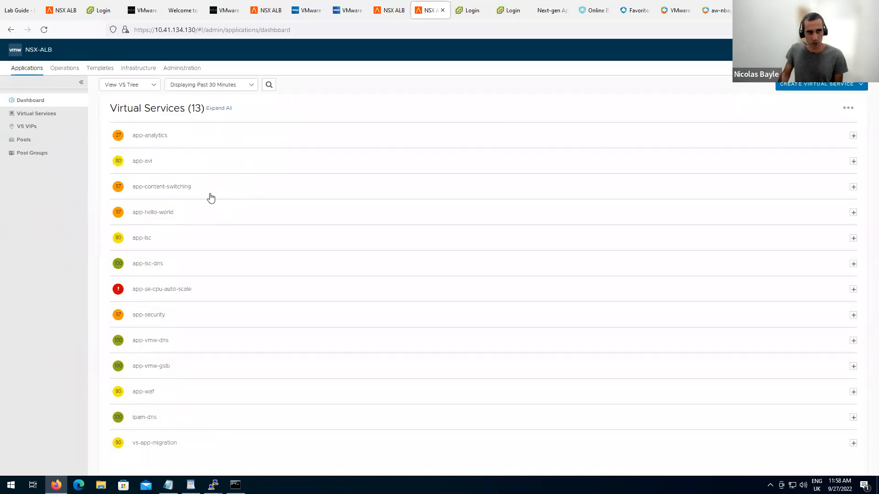
pyautogui.click(853, 162)
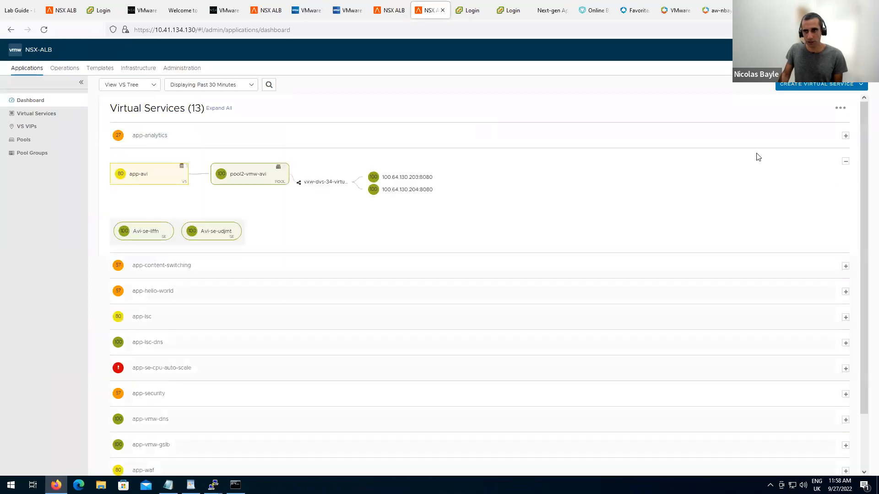
pyautogui.click(140, 178)
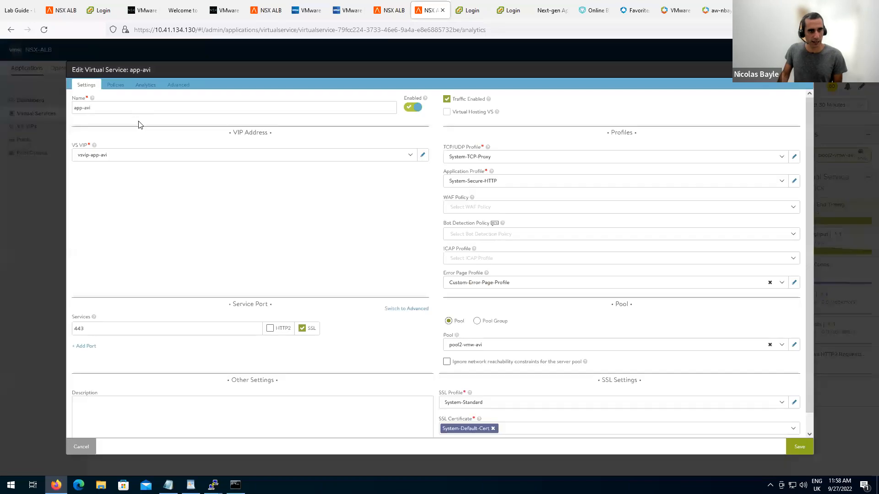
pyautogui.click(115, 85)
pyautogui.click(281, 101)
pyautogui.click(103, 134)
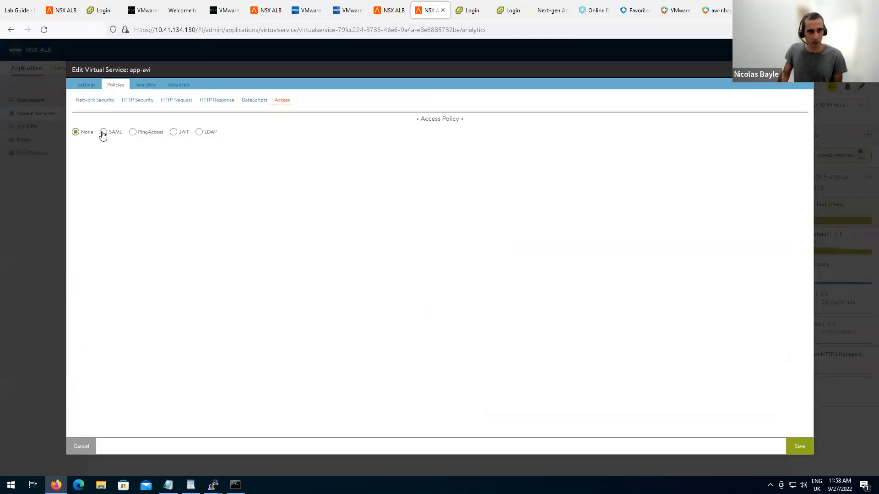
# Create SSO policy sso_policy_ws1 with default auth profile sso_ws1 and save it.
pyautogui.click(191, 158)
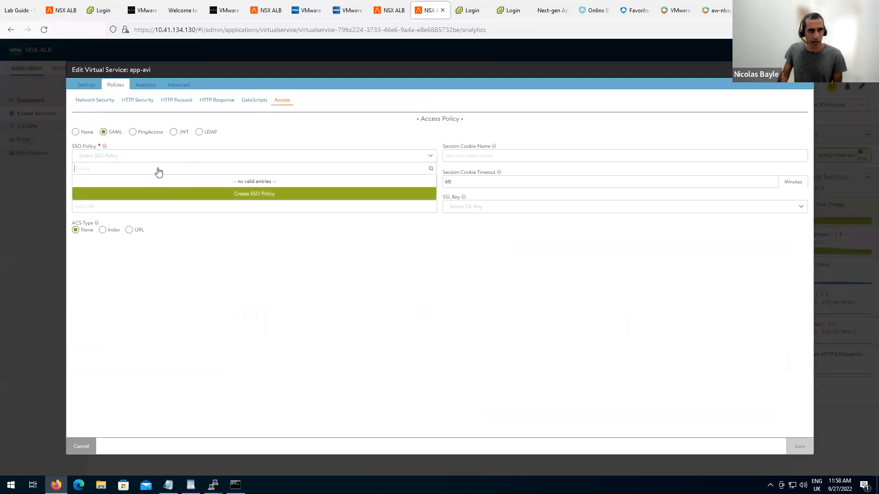
pyautogui.click(247, 199)
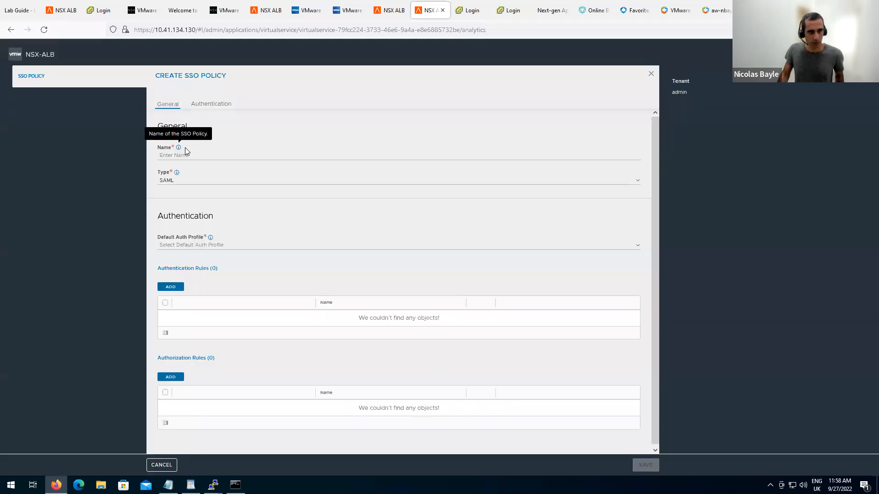
pyautogui.click(179, 153)
pyautogui.write('ss')
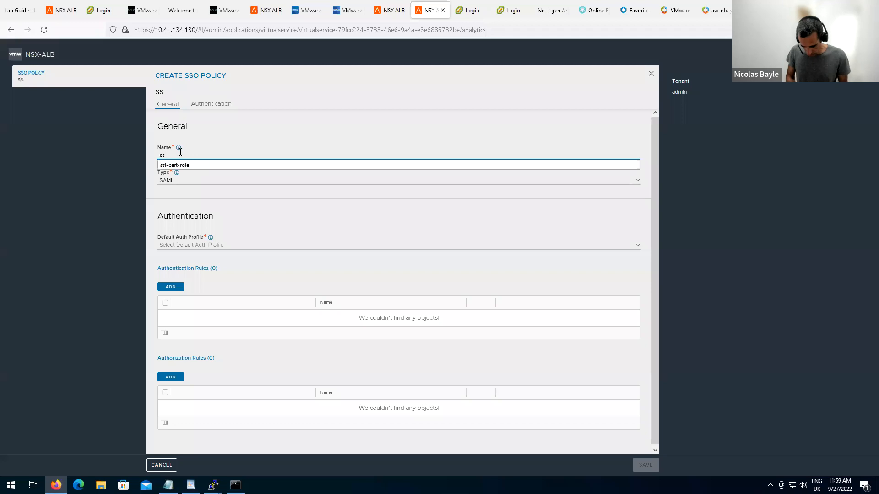
pyautogui.write('o_policy')
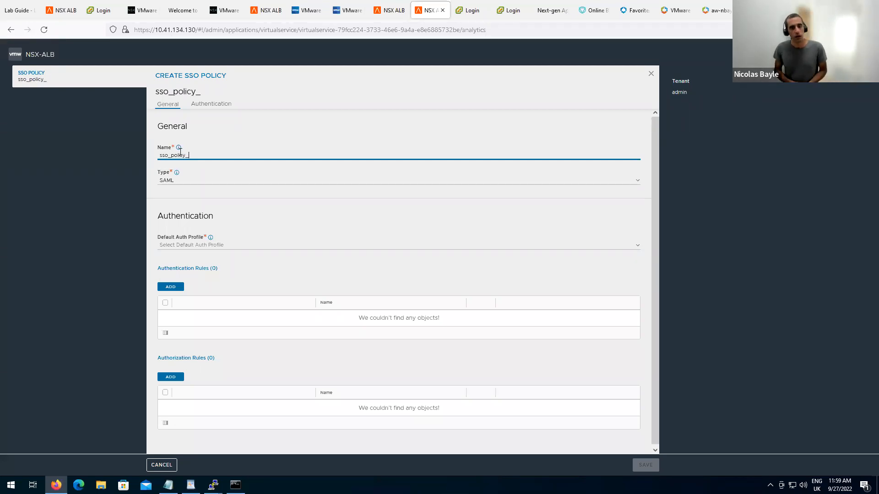
pyautogui.write('_ws1')
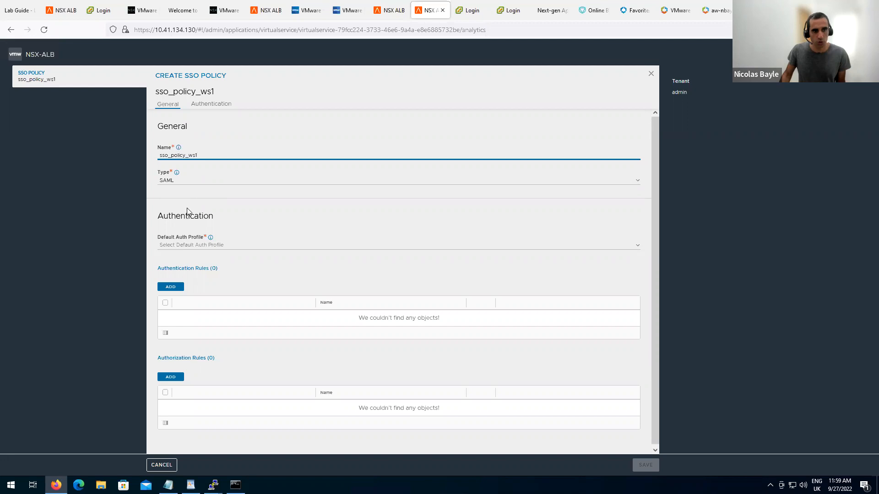
pyautogui.click(223, 246)
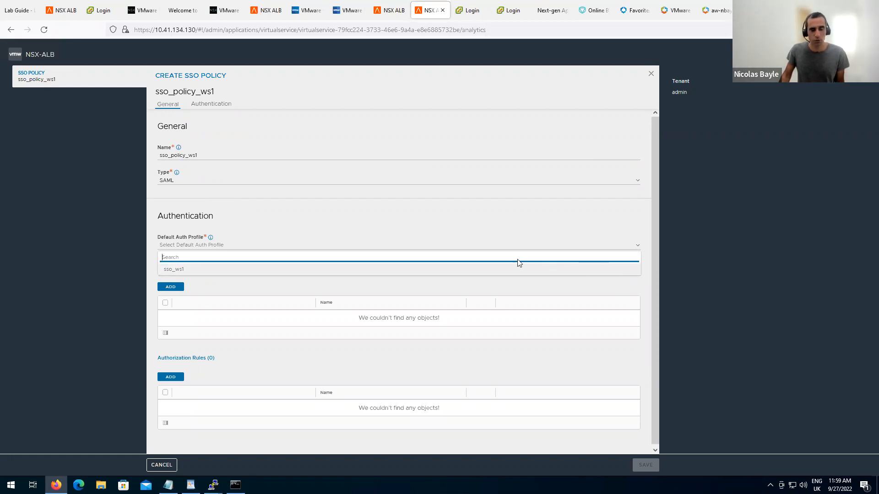
pyautogui.click(370, 274)
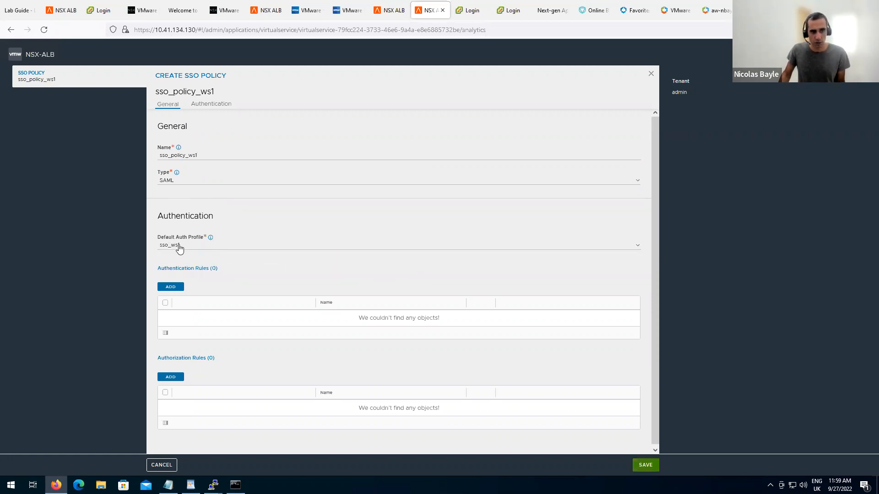
pyautogui.click(646, 465)
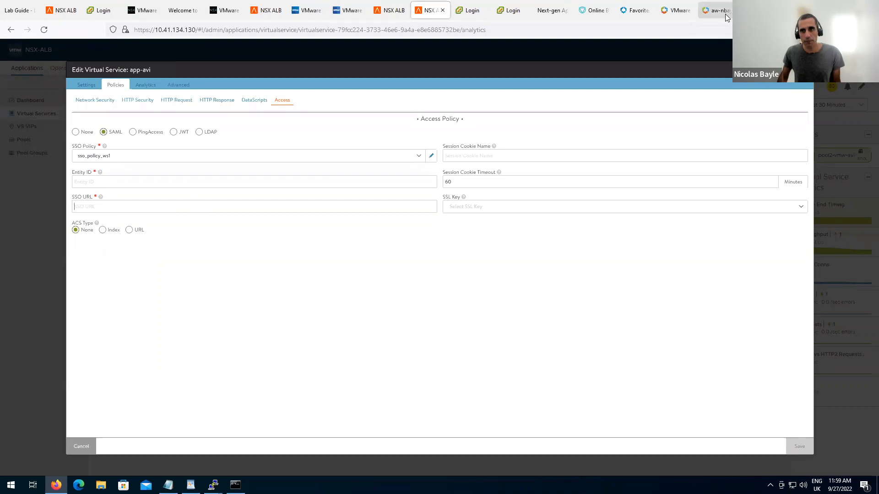
# Open app2_SAML's single sign-on settings in Workspace ONE and copy its Application ID.
pyautogui.click(682, 13)
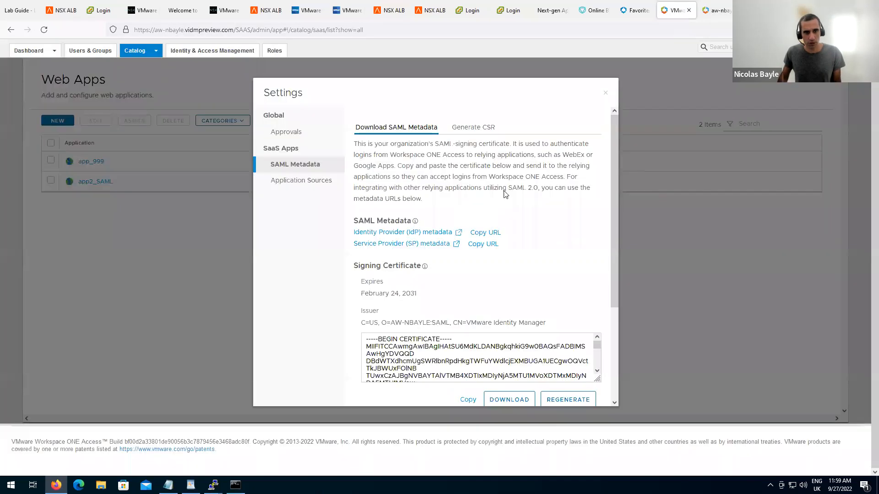
pyautogui.click(606, 93)
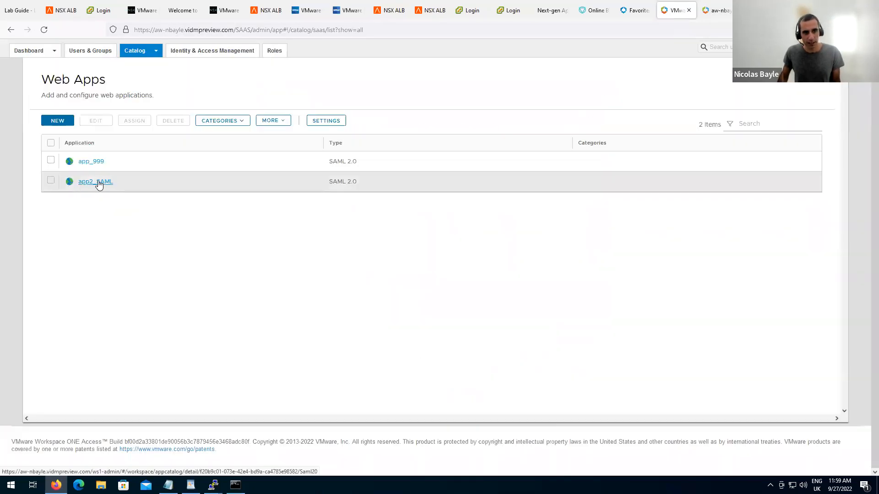
pyautogui.click(50, 181)
pyautogui.click(102, 125)
pyautogui.scroll(-2, 393, 261)
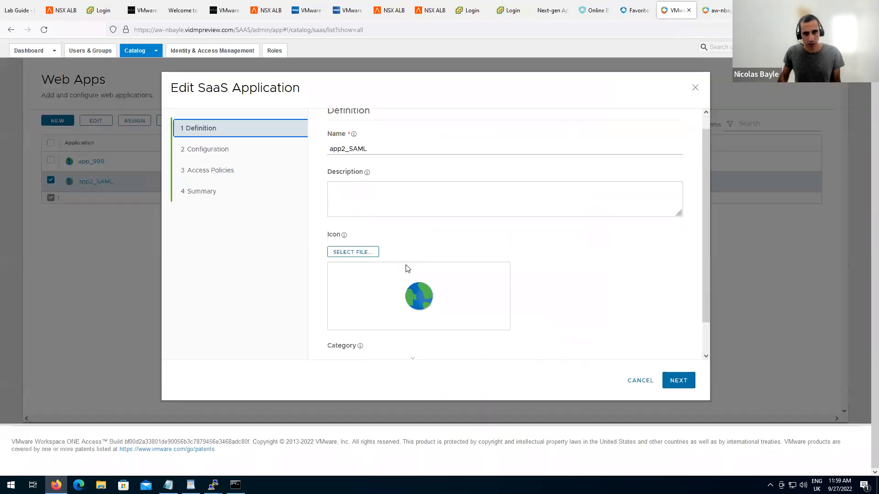
pyautogui.click(229, 145)
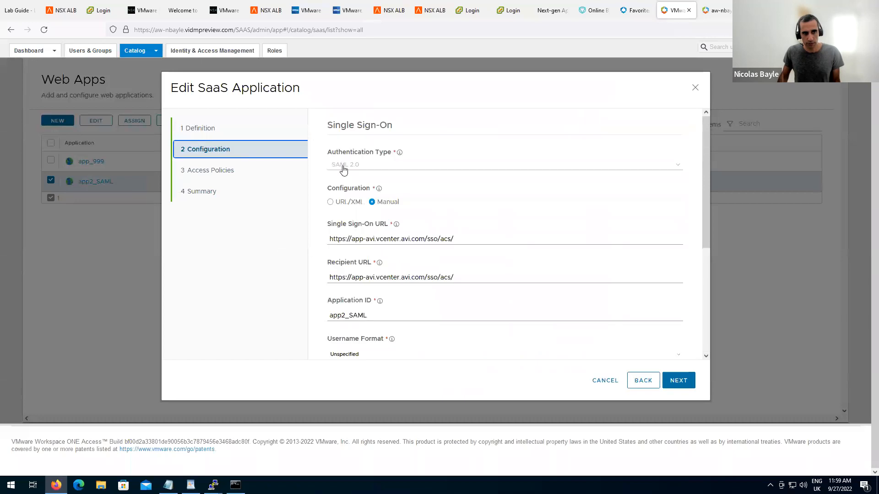
pyautogui.moveTo(461, 240); pyautogui.dragTo(320, 241)
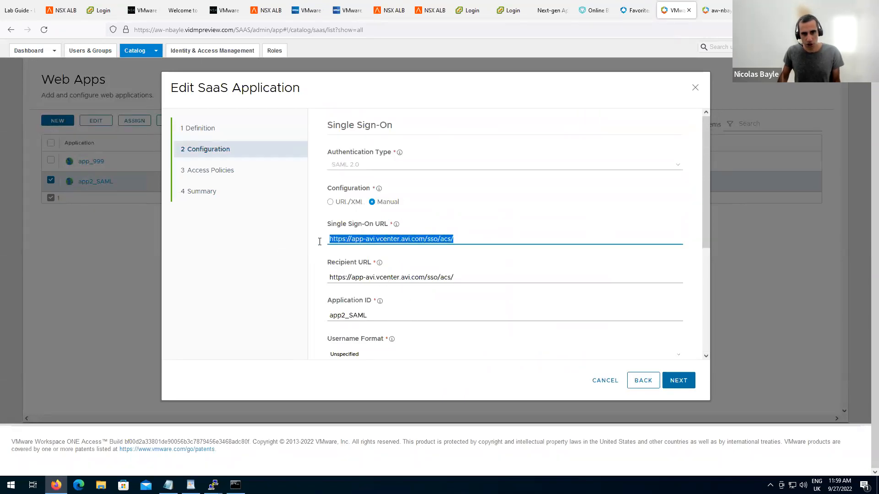
pyautogui.doubleClick(376, 317)
pyautogui.hotkey('ctrl', 'c')
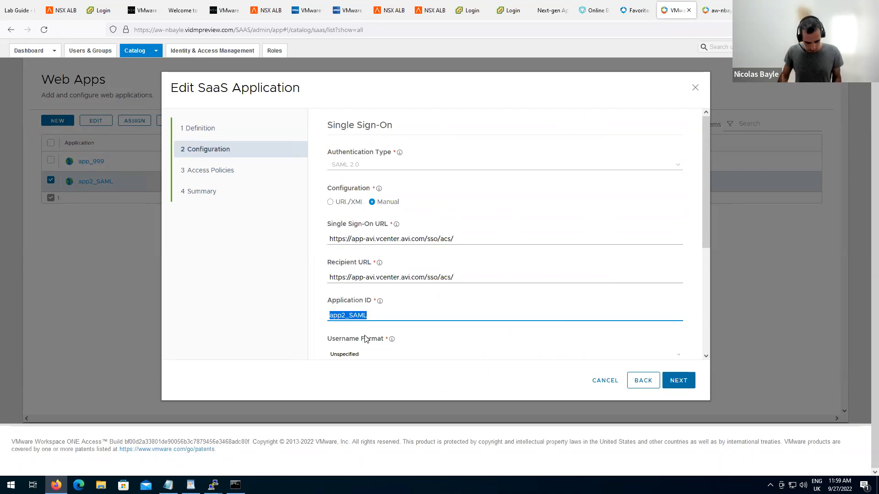
pyautogui.click(392, 14)
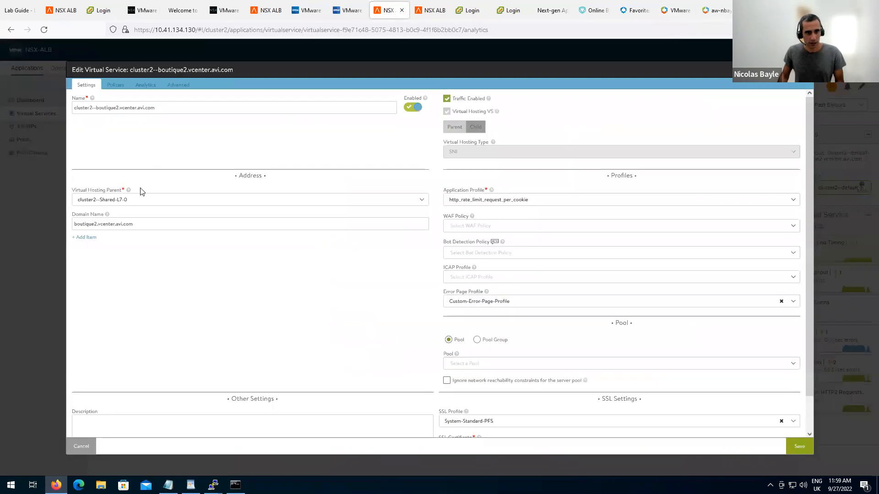
pyautogui.click(427, 14)
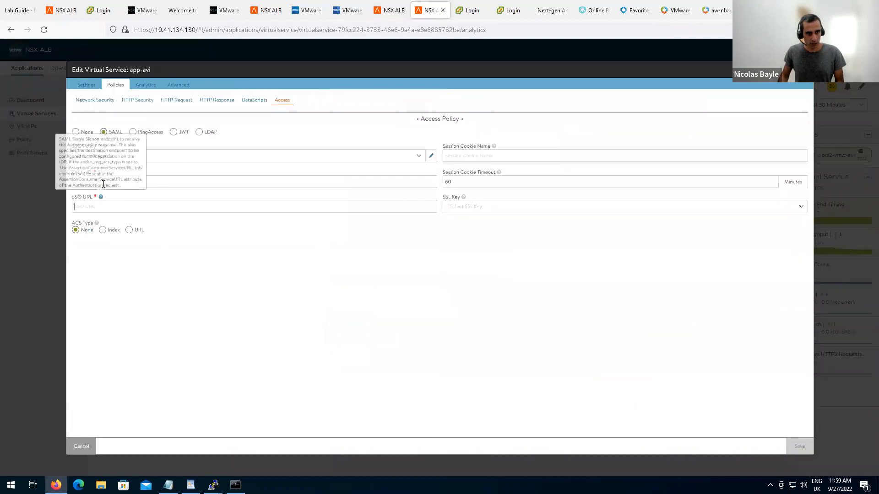
pyautogui.hotkey('ctrl', 'v')
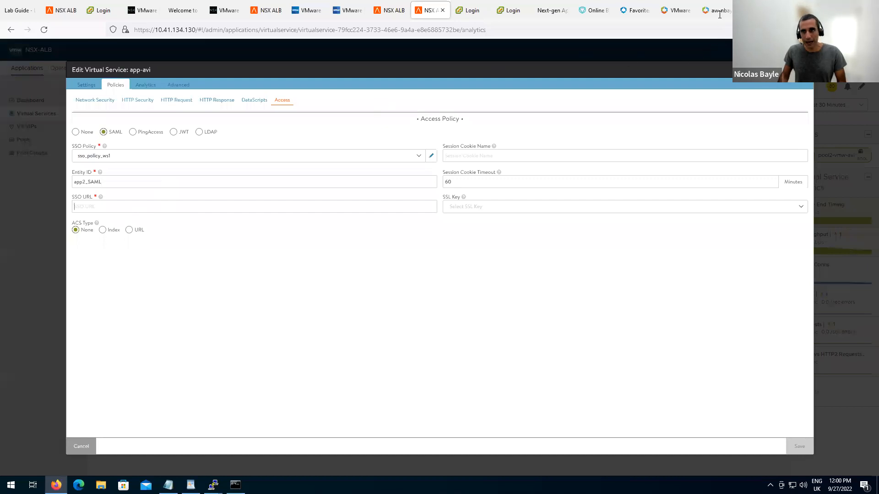
pyautogui.click(673, 4)
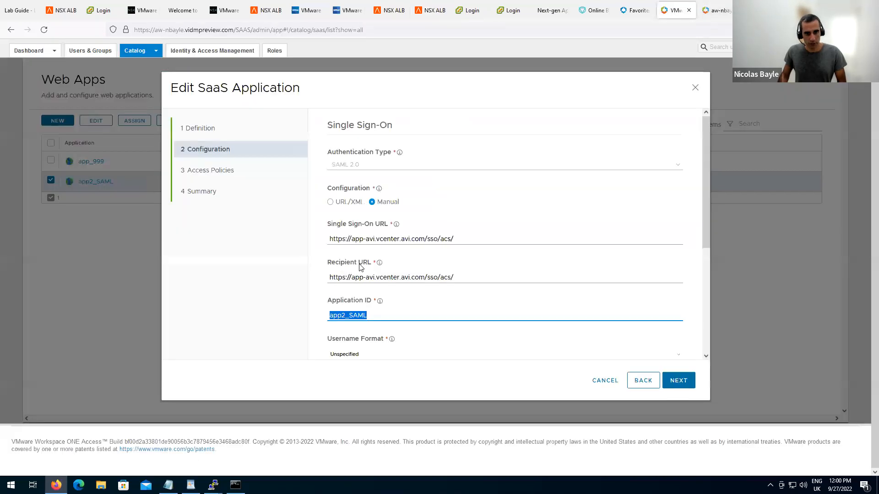
pyautogui.tripleClick(361, 280)
pyautogui.hotkey('ctrl', 'c')
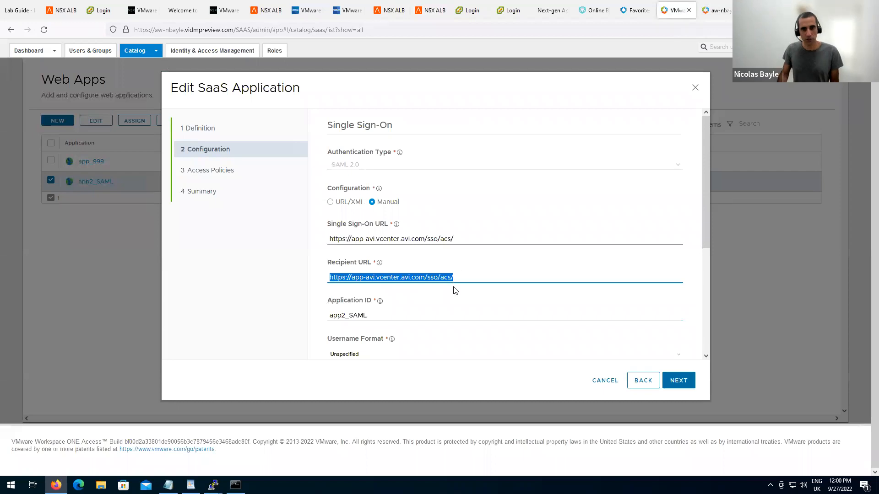
pyautogui.click(429, 21)
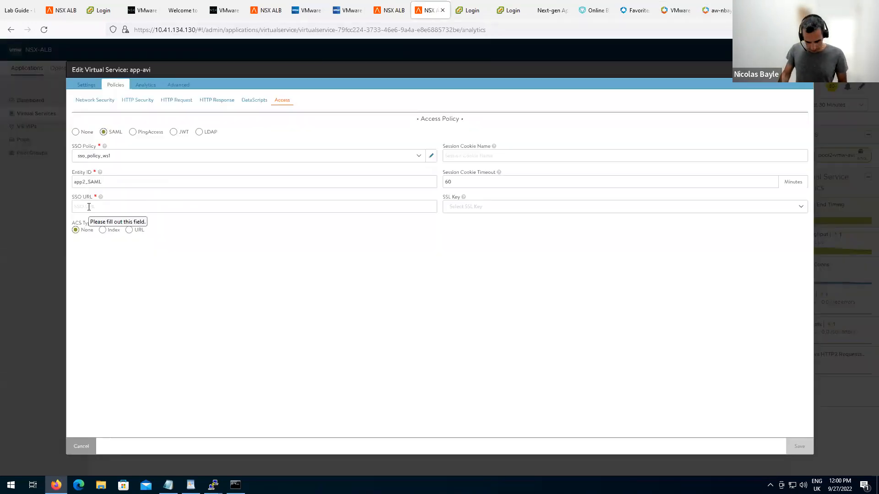
pyautogui.hotkey('ctrl', 'v')
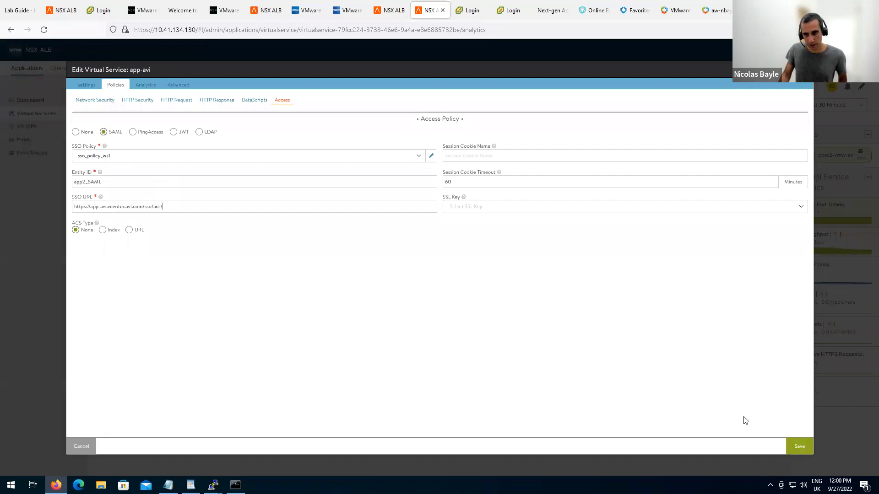
pyautogui.click(805, 446)
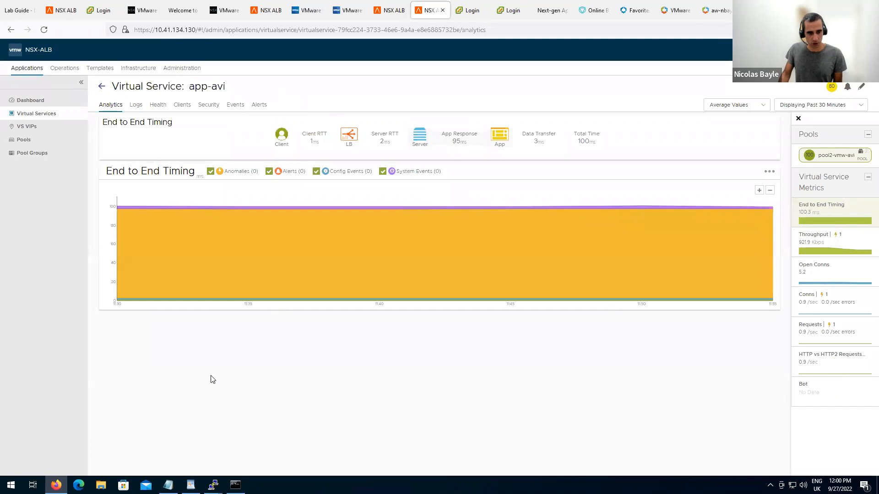
# Open the app-avi bookmark in Edge and sign in through Workspace ONE with the user's credentials.
pyautogui.click(79, 485)
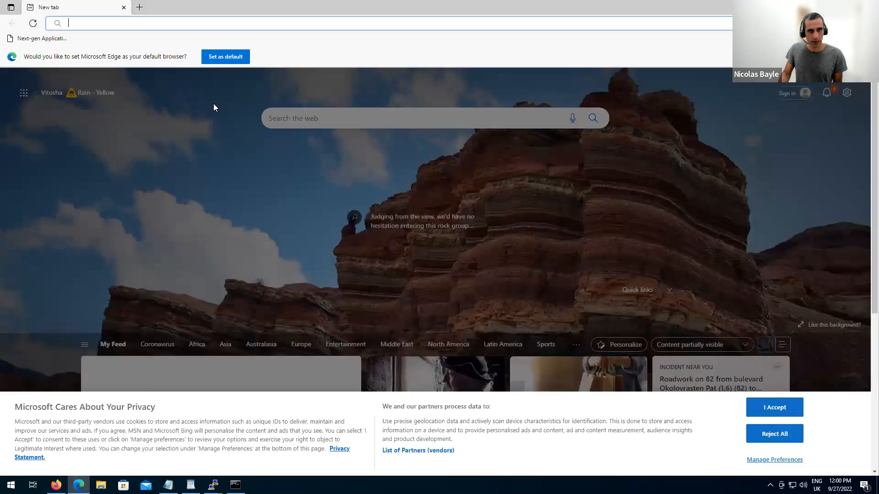
pyautogui.click(39, 40)
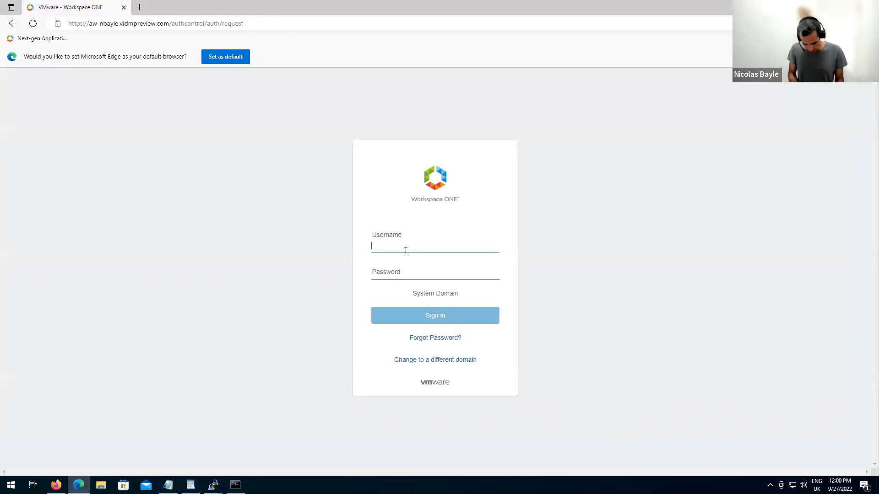
pyautogui.press('Tab')
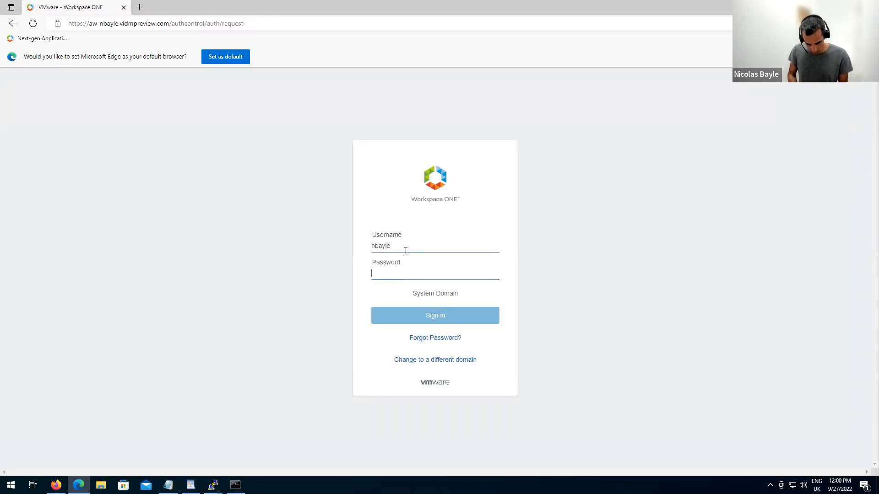
pyautogui.write('•')
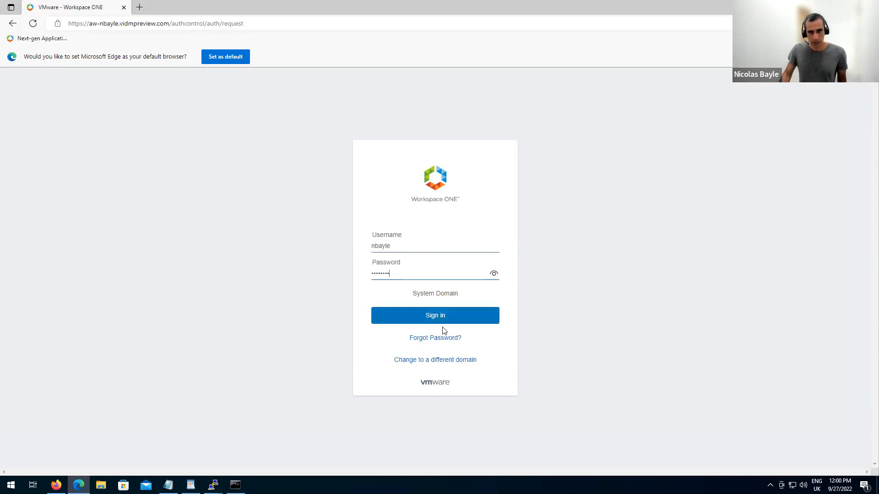
pyautogui.click(439, 316)
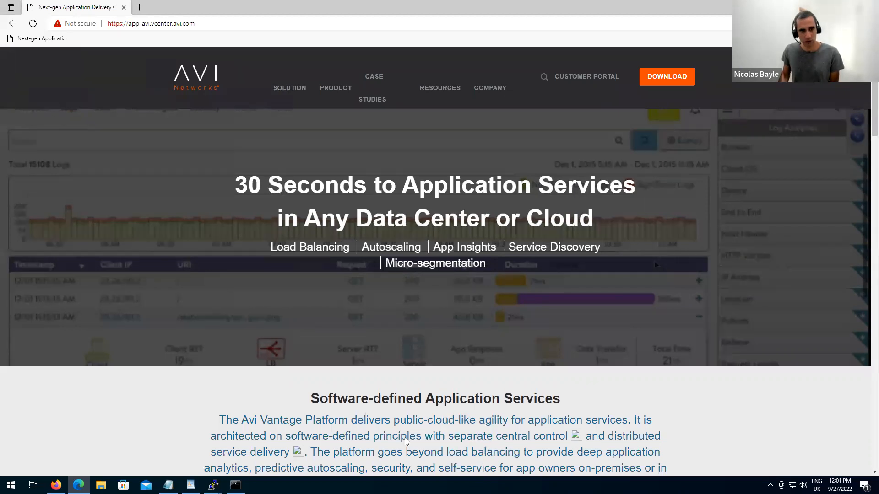
pyautogui.hotkey('alt', 'Tab')
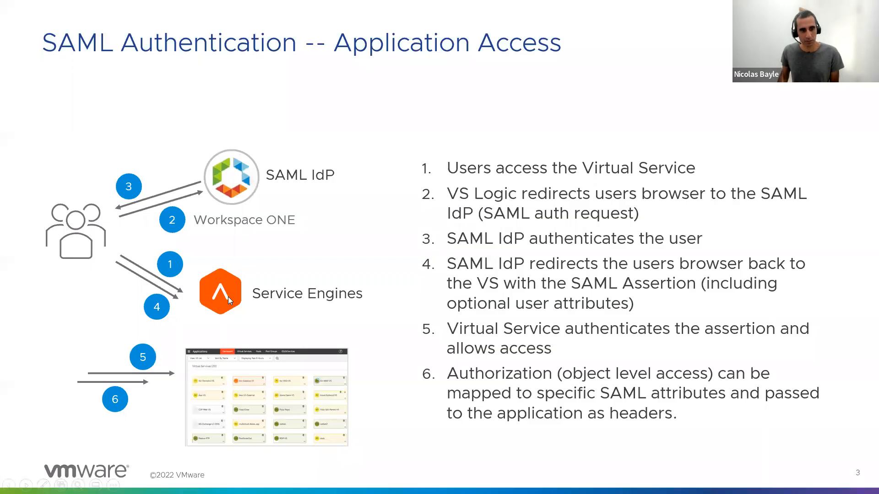
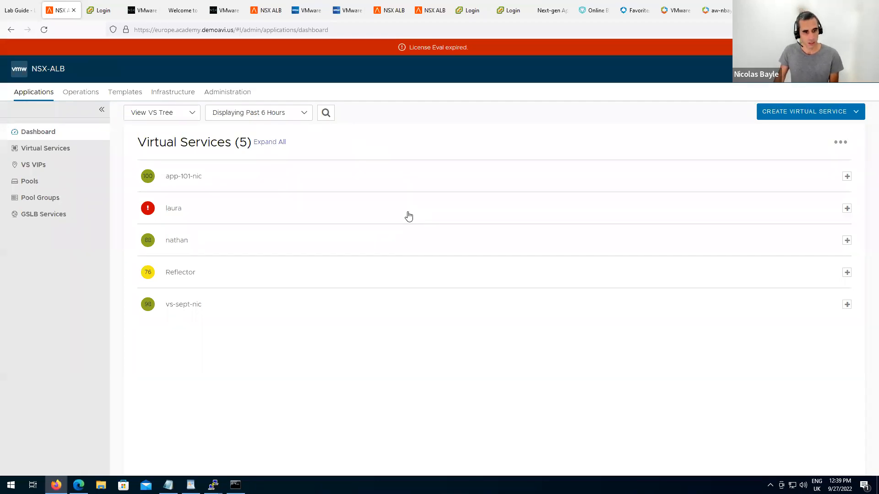
# Expand the vs-sept-nic row on the Applications Dashboard and open that virtual service for editing.
pyautogui.click(197, 309)
pyautogui.click(190, 321)
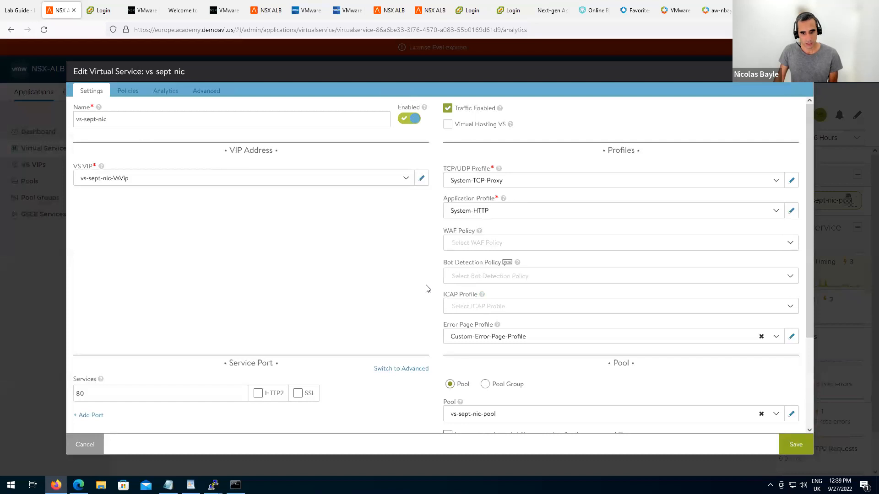
# Add service port 443 to vs-sept-nic alongside port 80, with SSL enabled.
pyautogui.scroll(-3, 395, 282)
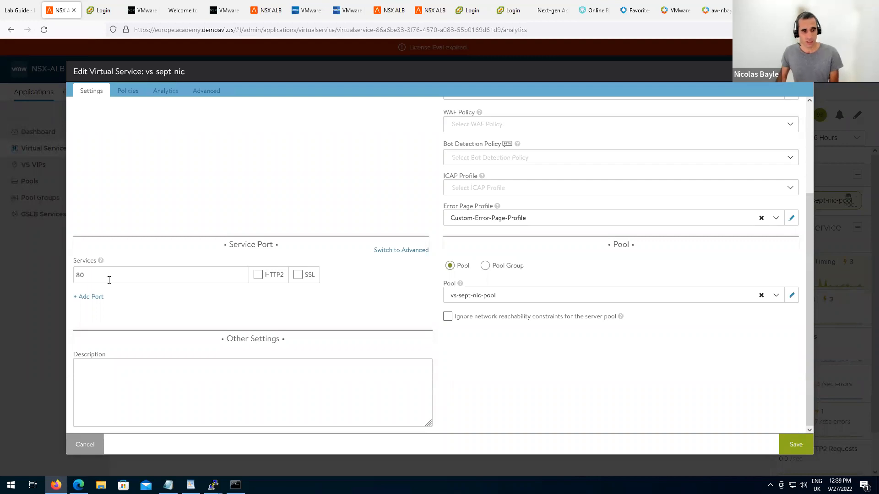
pyautogui.click(94, 296)
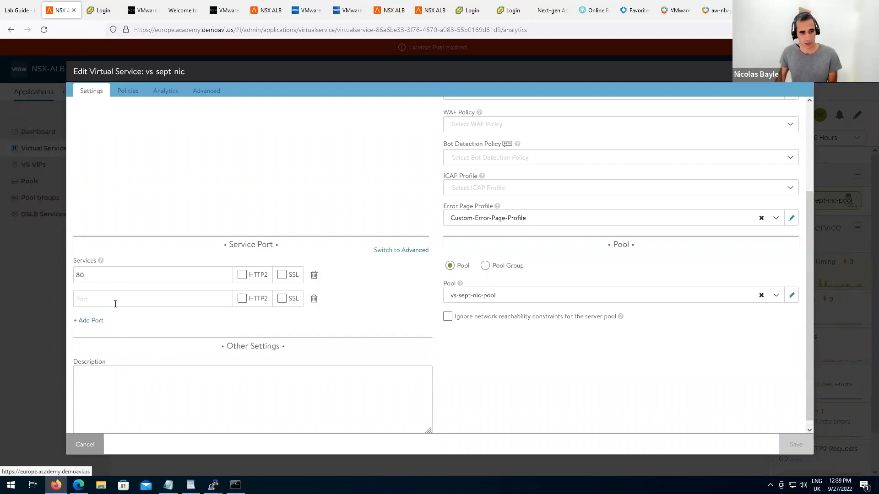
pyautogui.write('44')
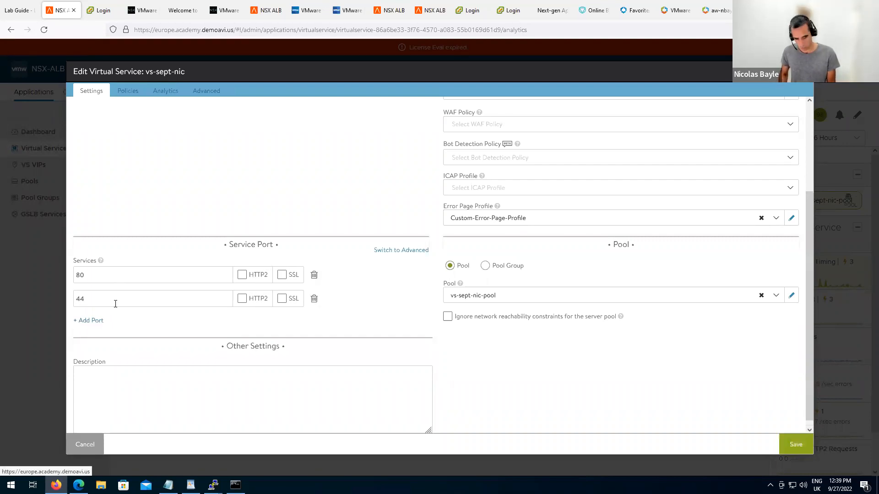
pyautogui.write('3')
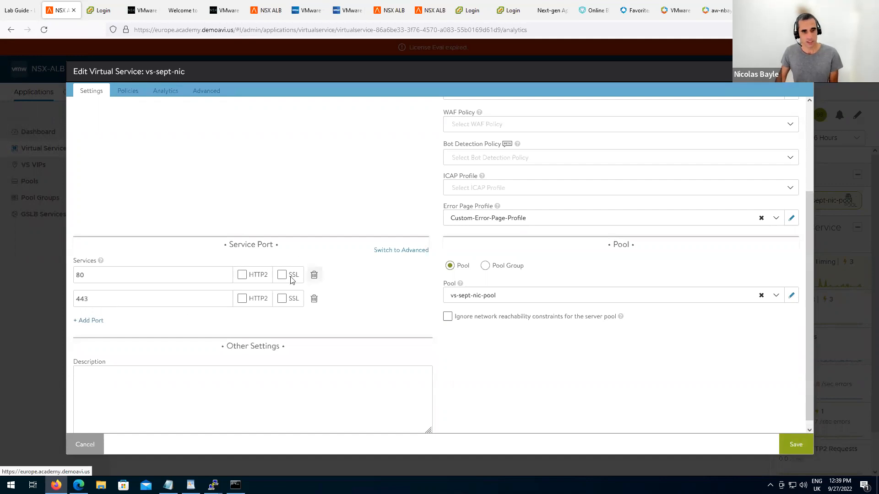
pyautogui.click(282, 300)
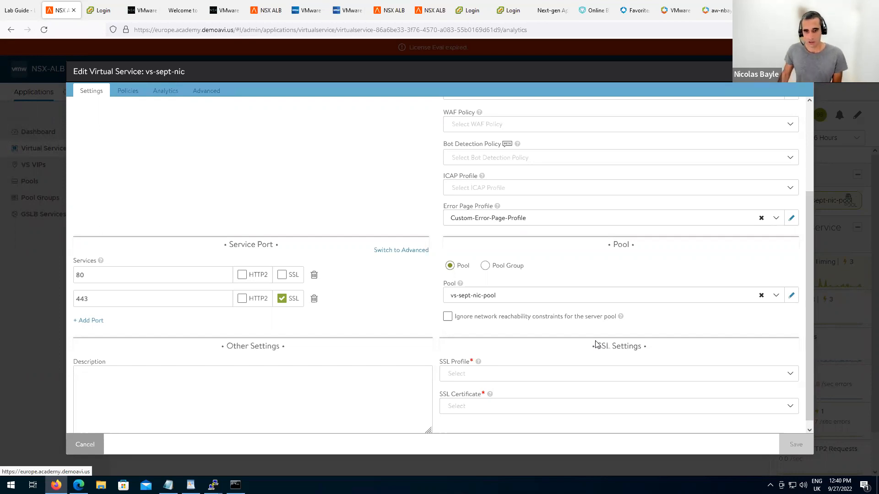
# Choose System-Standard as the SSL profile under SSL Settings.
pyautogui.click(788, 378)
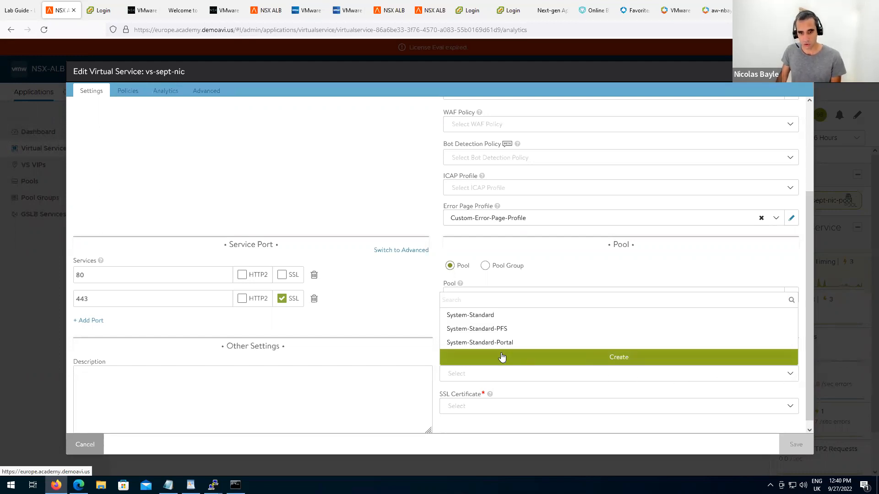
pyautogui.click(476, 319)
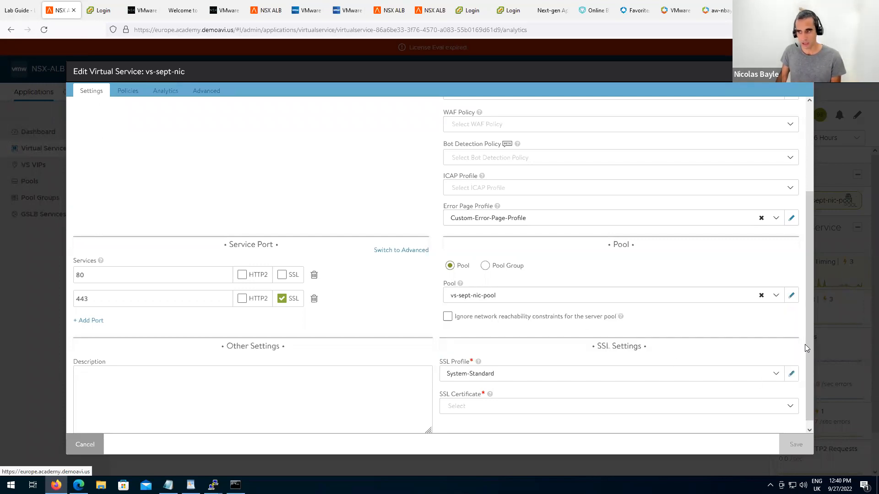
pyautogui.scroll(-1, 782, 371)
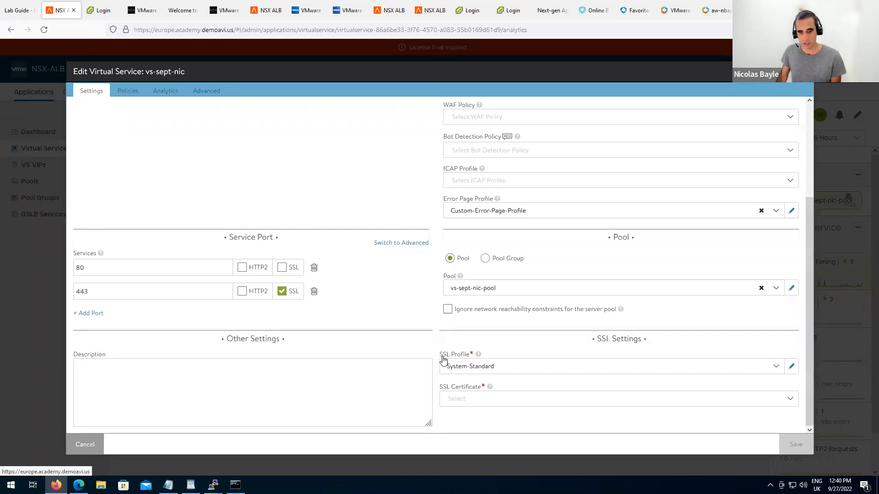
pyautogui.click(593, 406)
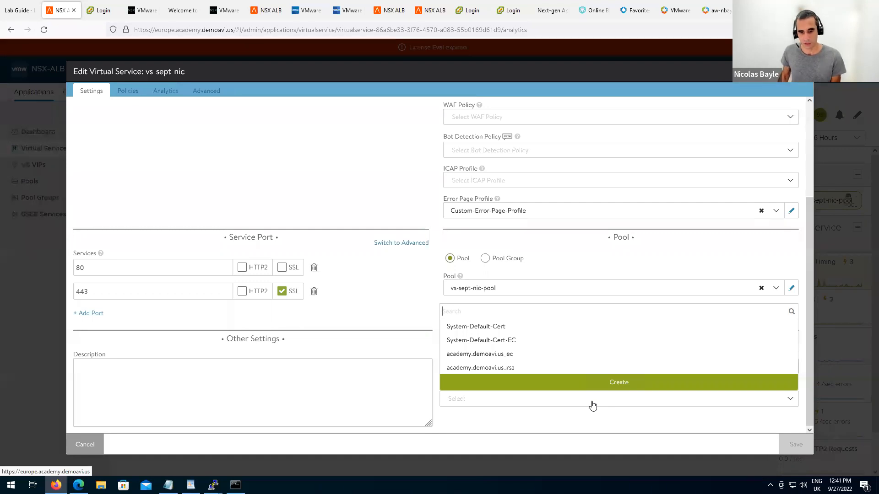
# Add System-Default-Cert and System-Default-Cert-EC as SSL certificates, then edit vs-sept-nic-pool.
pyautogui.click(494, 328)
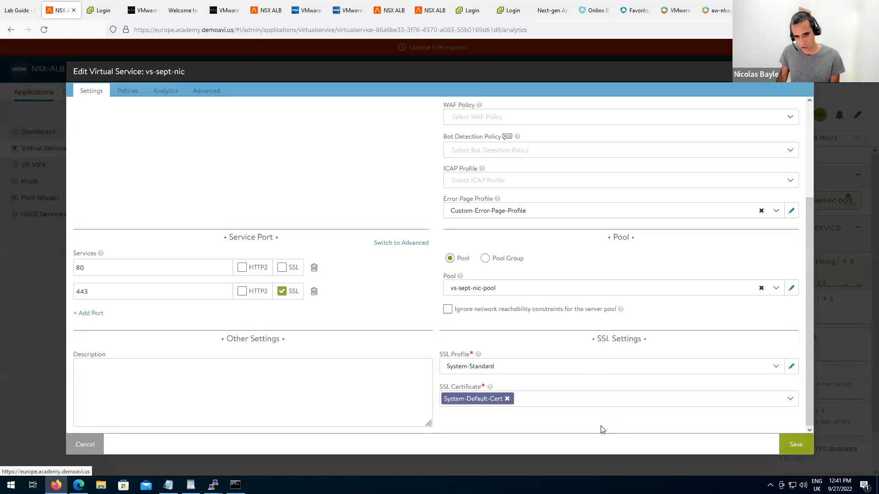
pyautogui.click(568, 407)
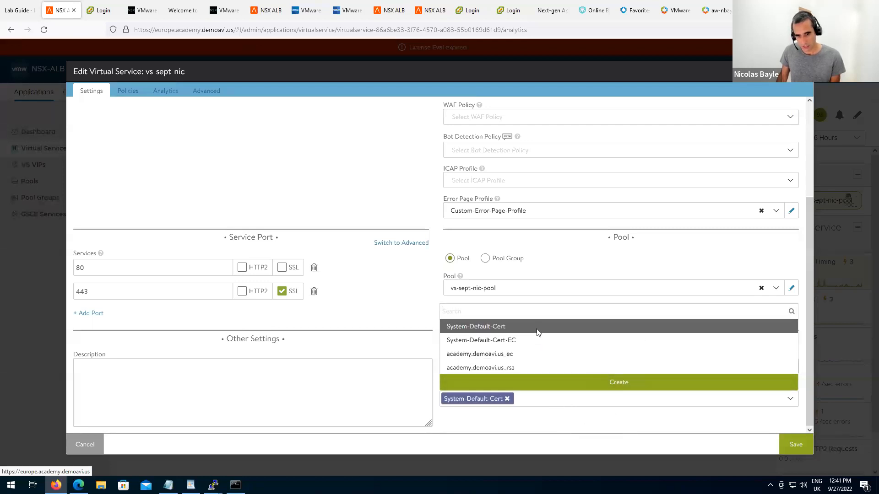
pyautogui.click(538, 332)
pyautogui.click(558, 407)
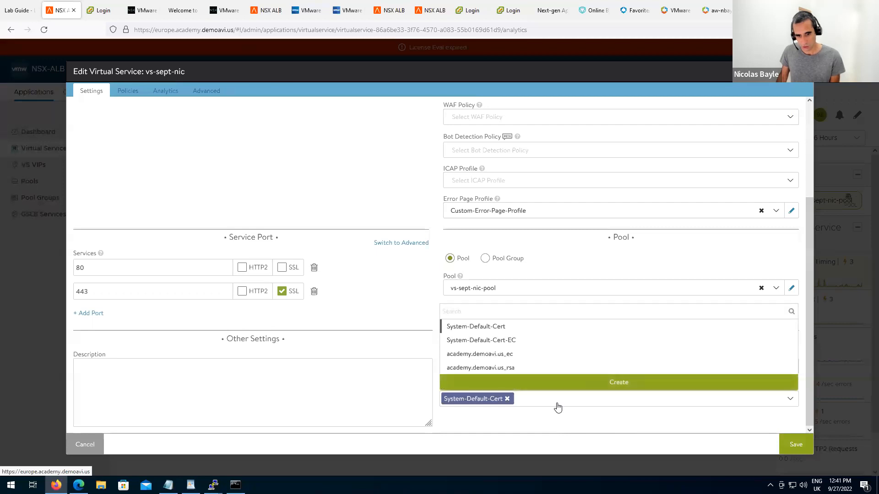
pyautogui.click(528, 347)
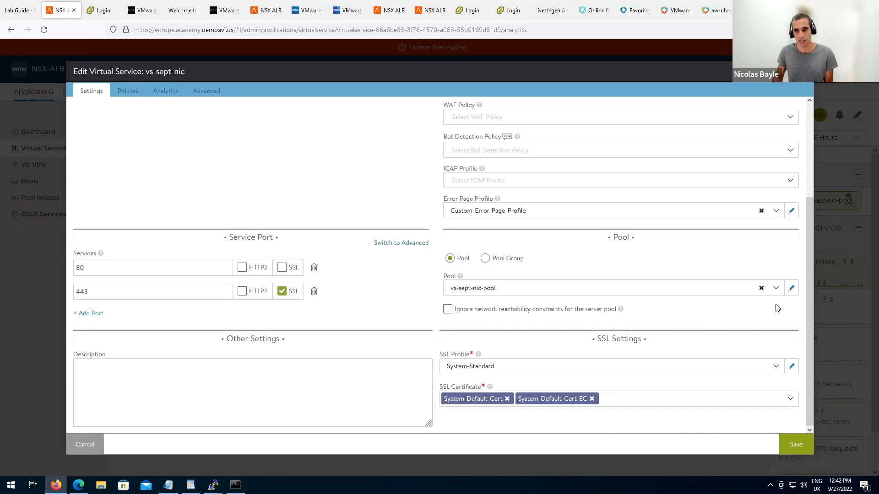
pyautogui.click(792, 289)
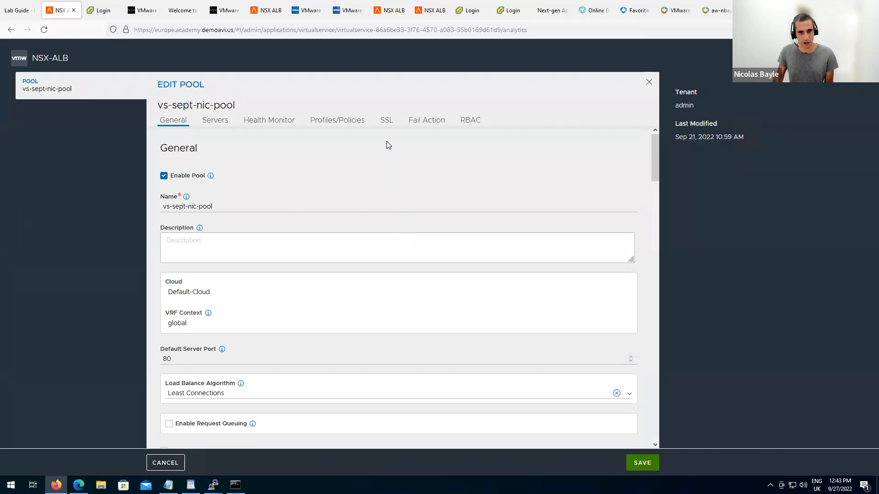
# Check vs-sept-nic-pool's SSL settings, close the pool unchanged, and show the RSA Versus ECC slide.
pyautogui.click(387, 122)
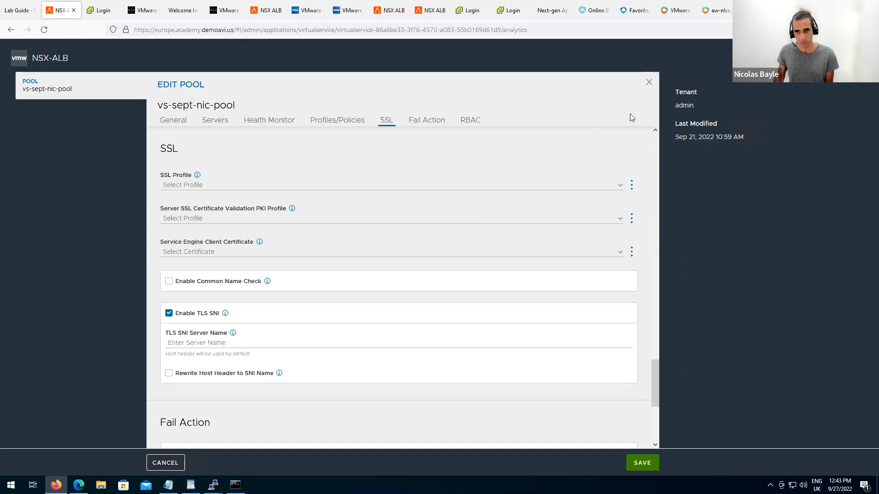
pyautogui.click(649, 84)
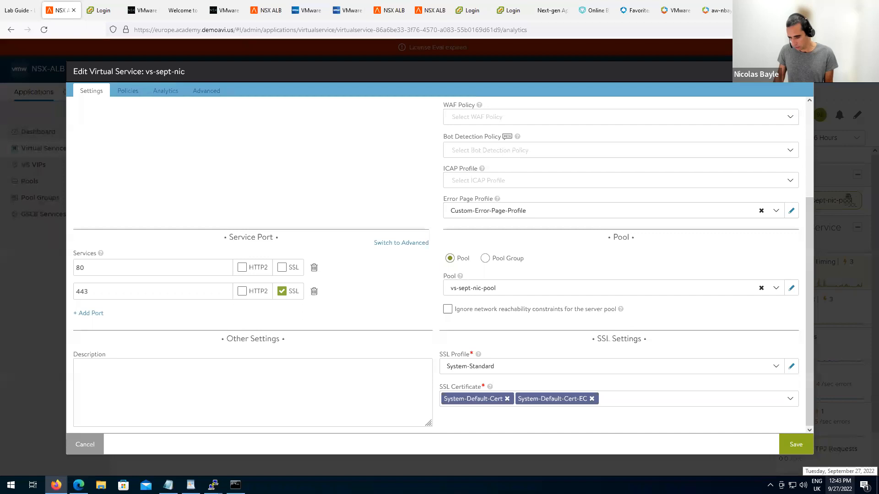
pyautogui.hotkey('alt', 'Tab')
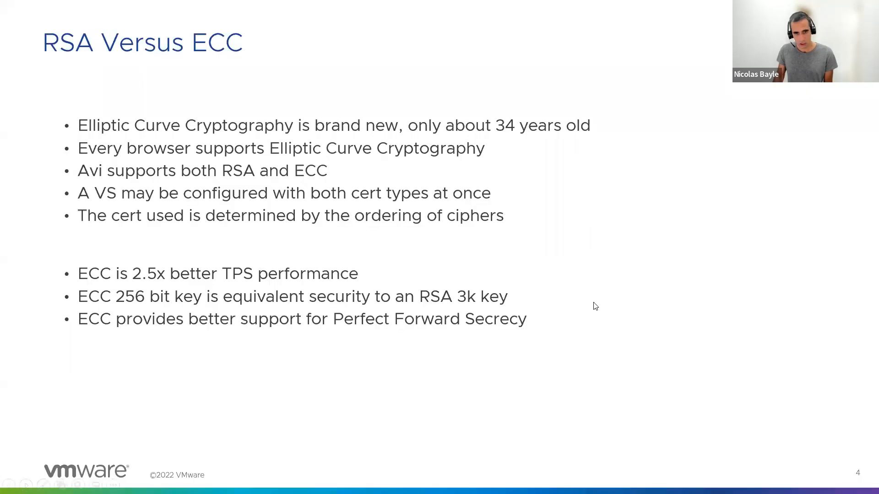
# Advance to slide 5, Perfect Forward Secrecy, and reveal the 'TLS negotiated without forward secrecy' diagram.
pyautogui.click(665, 274)
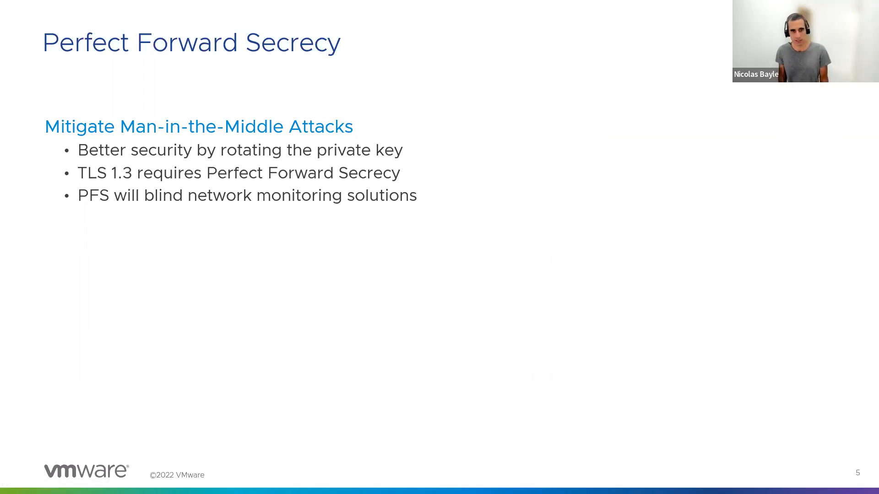
pyautogui.click(693, 215)
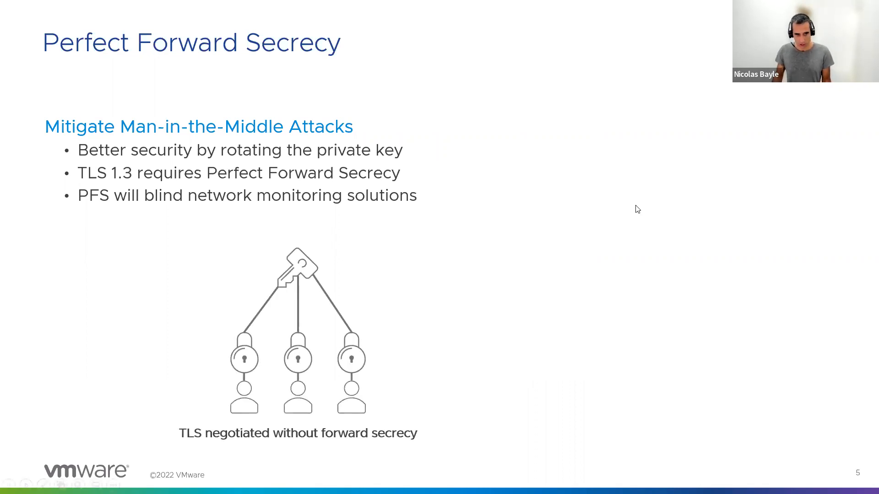
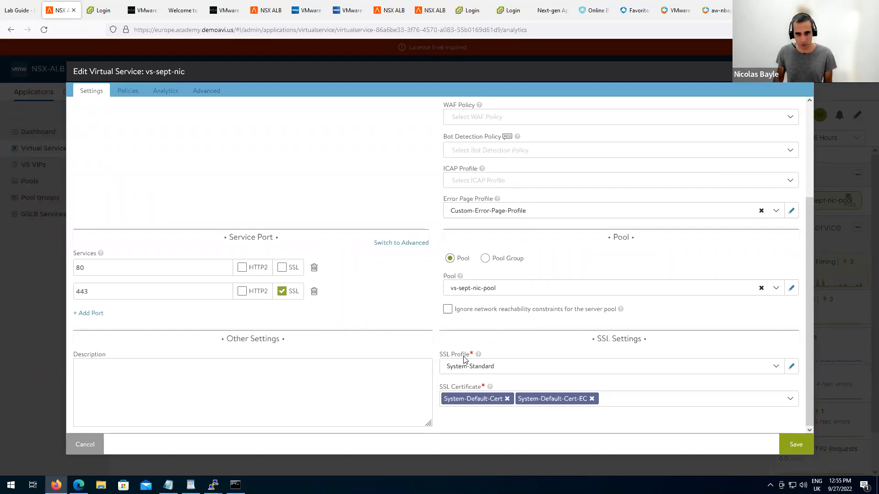
# List vs-sept-nic's available SSL profiles, such as System-Standard-PFS and System-Standard-Portal.
pyautogui.click(777, 369)
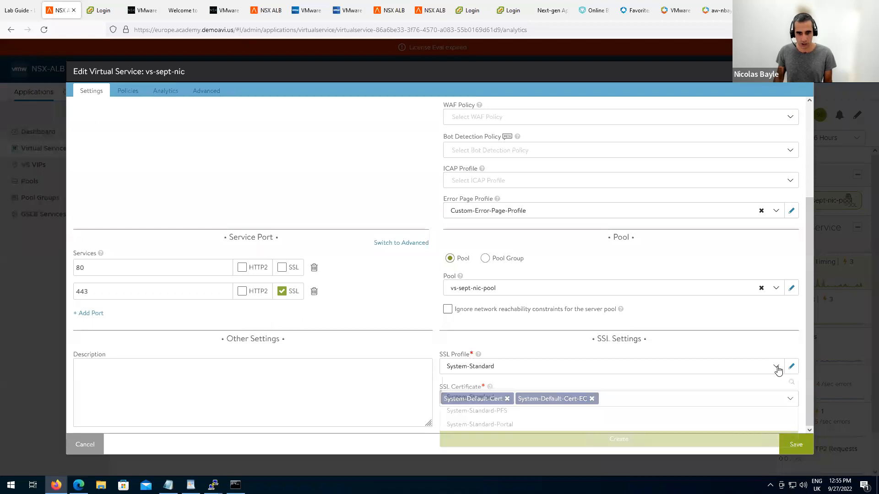
# Create a new SSL/TLS profile from the SSL Profile dropdown, keeping its type as Application.
pyautogui.click(718, 344)
pyautogui.click(774, 368)
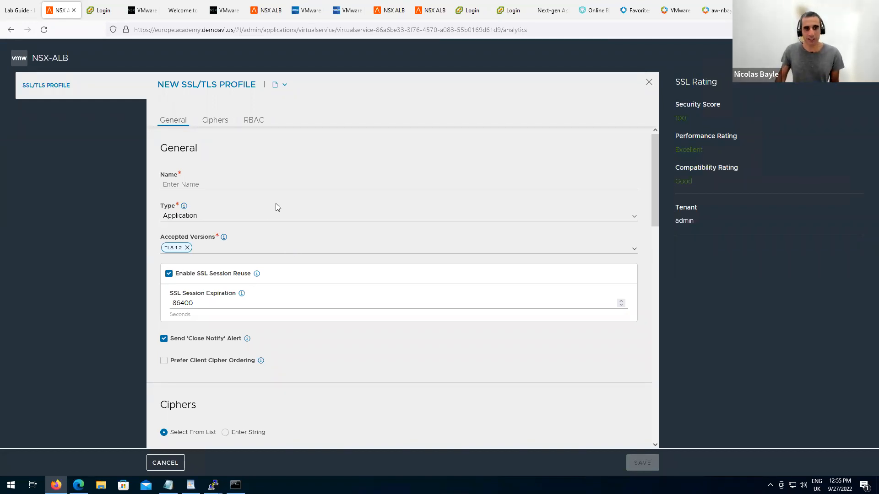
pyautogui.click(634, 219)
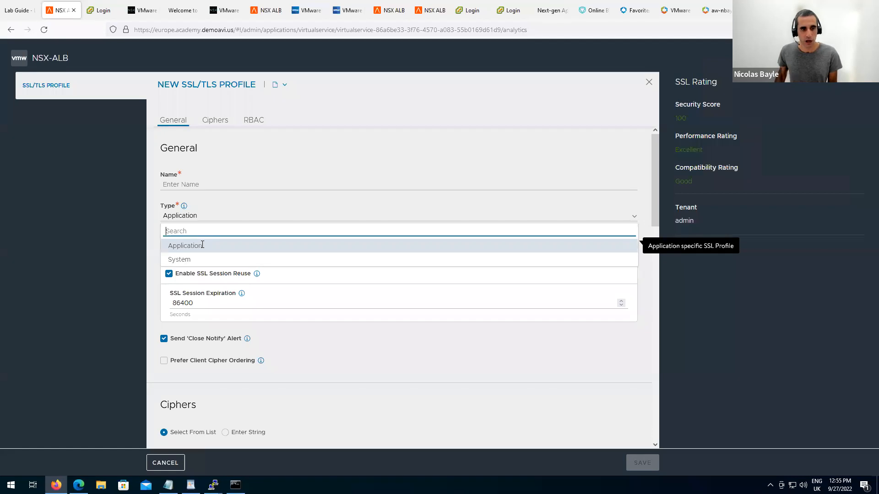
pyautogui.click(202, 245)
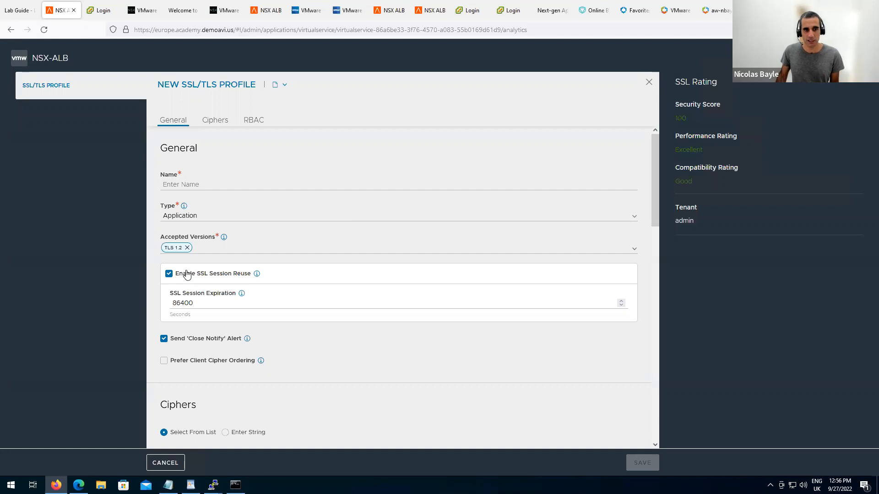
# Make the new profile accept TLS 1.2 and TLS 1.3, removing the briefly added SSL 3.0.
pyautogui.click(633, 249)
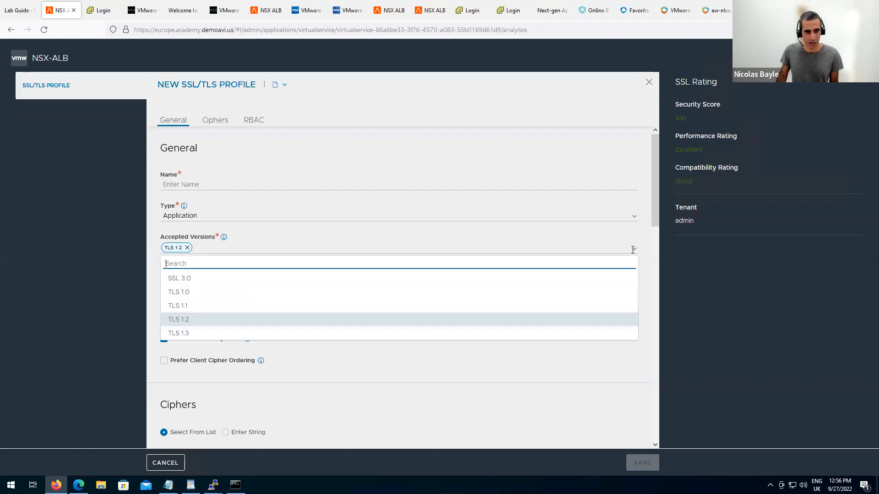
pyautogui.click(192, 281)
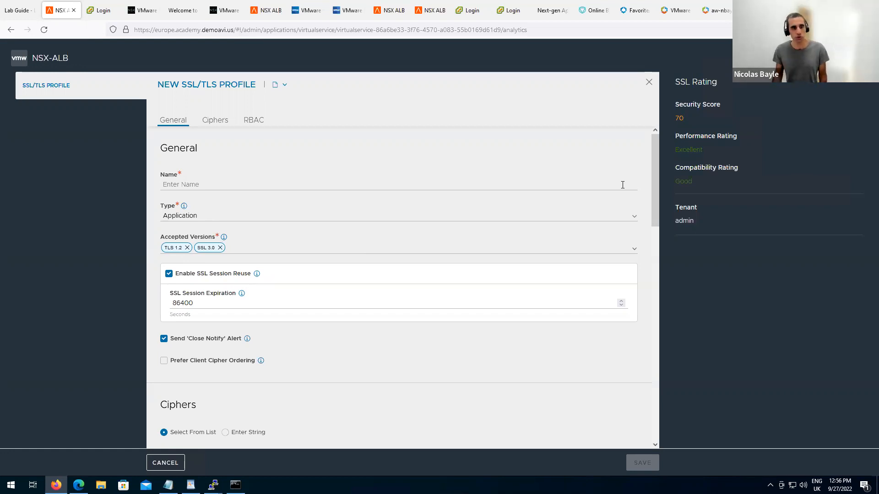
pyautogui.click(634, 250)
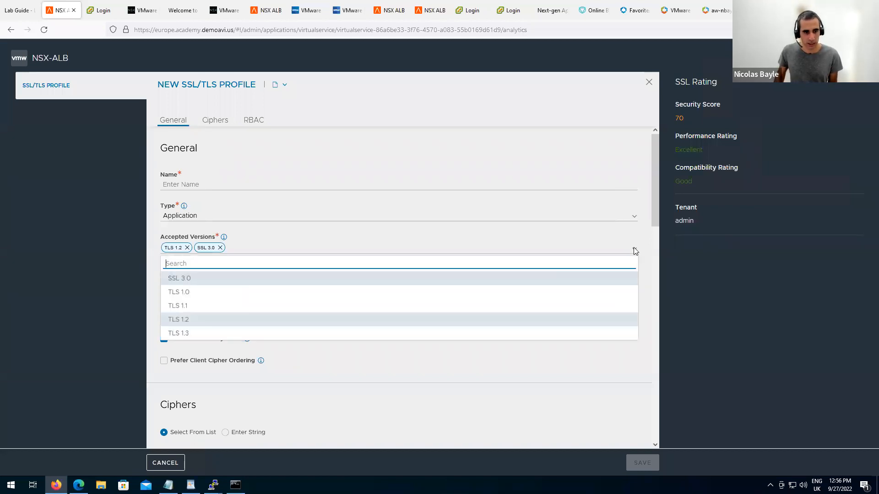
pyautogui.click(299, 334)
pyautogui.click(220, 248)
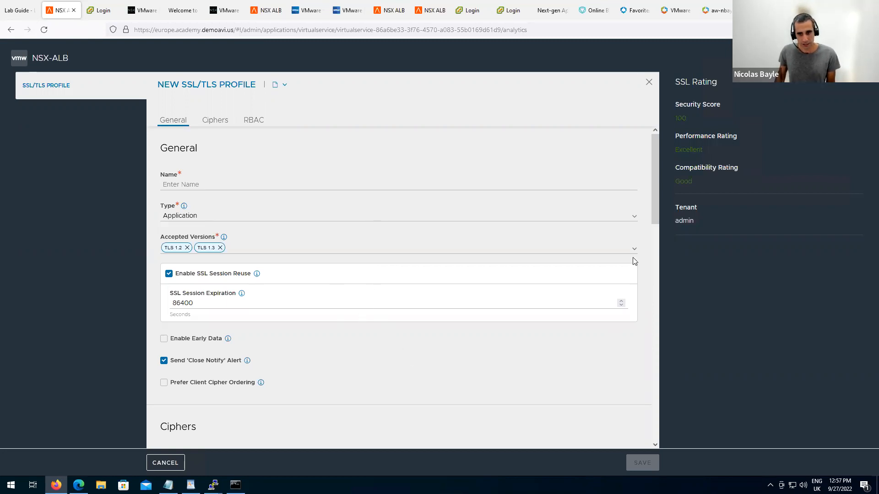
# Move CHACHA20_POLY1305 and RSA_AES_128_CBC_SHA256 to third and fourth; disable ECDHE_RSA_AES_256_GCM_SHA384.
pyautogui.moveTo(654, 205); pyautogui.dragTo(658, 292)
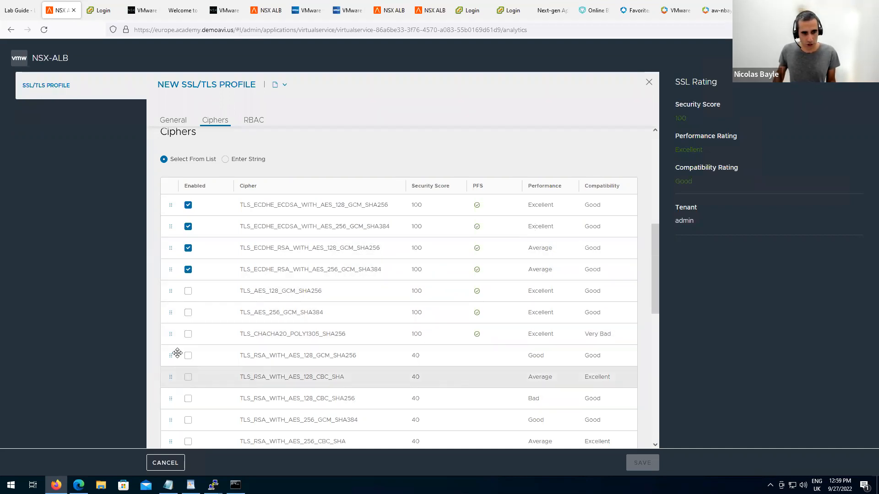
pyautogui.moveTo(175, 337); pyautogui.dragTo(173, 255)
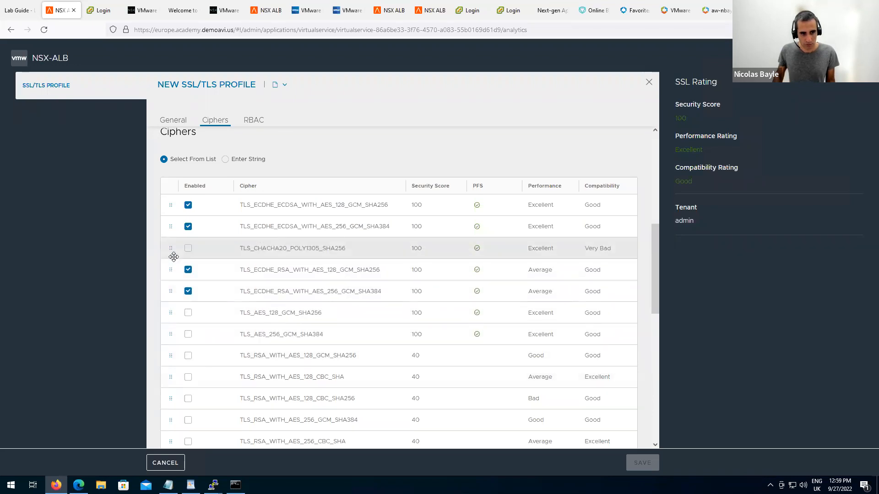
pyautogui.rightClick(175, 257)
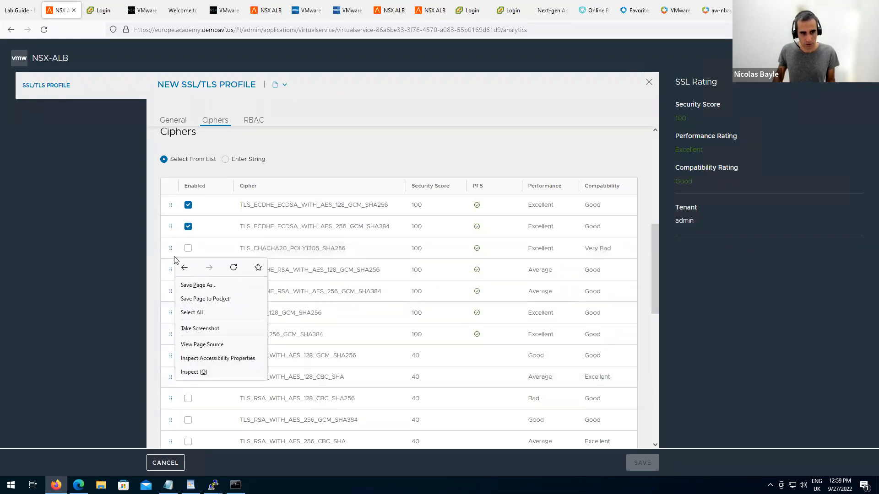
pyautogui.click(513, 160)
pyautogui.click(189, 293)
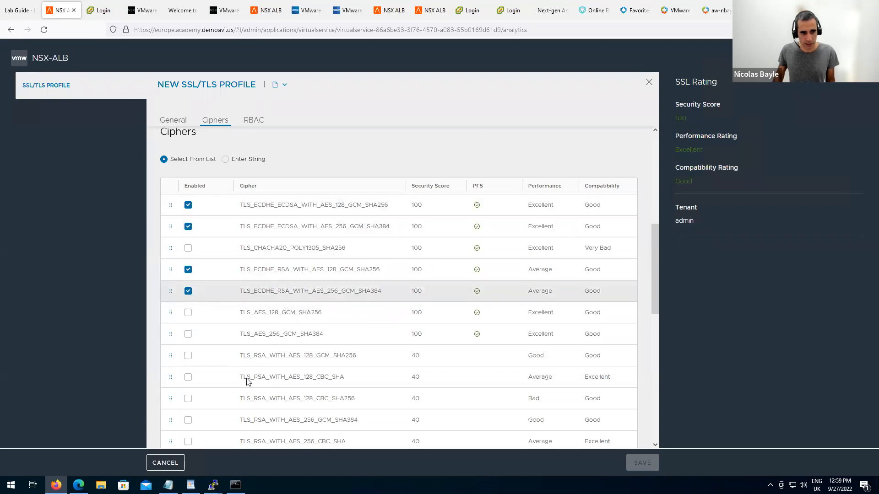
pyautogui.moveTo(171, 397); pyautogui.dragTo(177, 262)
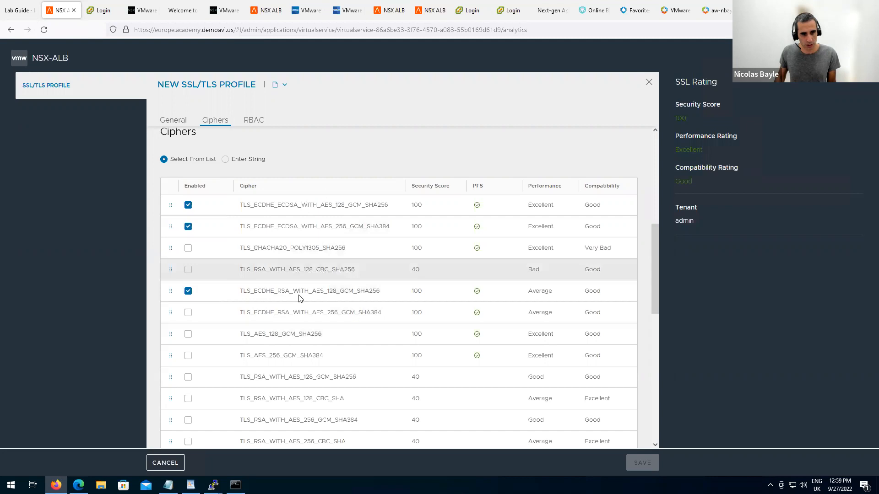
# Reset the cipher list to defaults by switching to Enter String and back to Select From List.
pyautogui.click(225, 159)
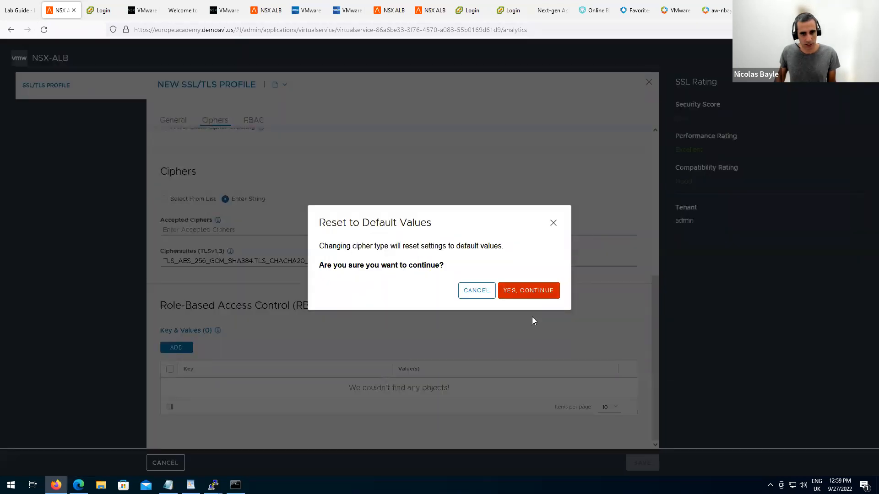
pyautogui.click(528, 293)
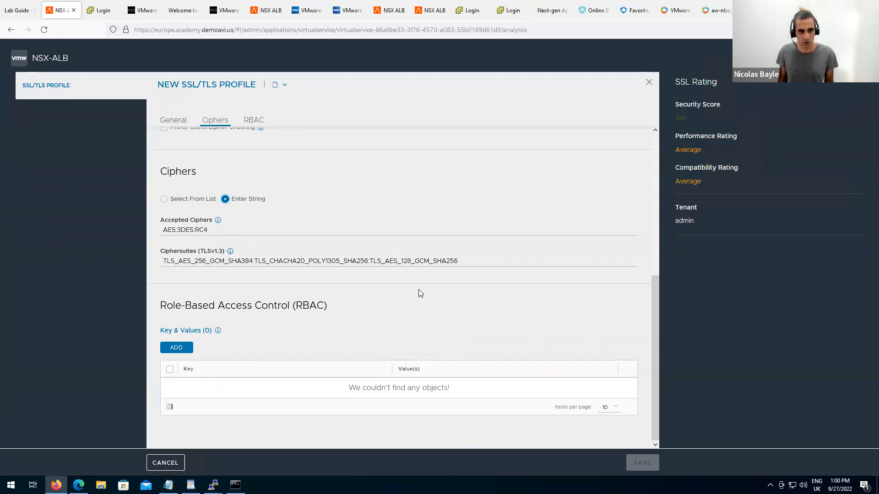
pyautogui.click(165, 199)
pyautogui.click(553, 296)
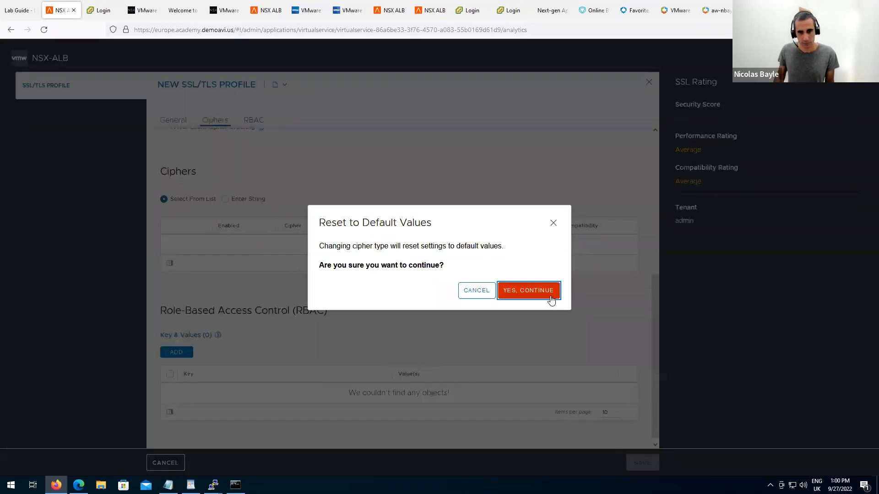
pyautogui.scroll(5, 556, 275)
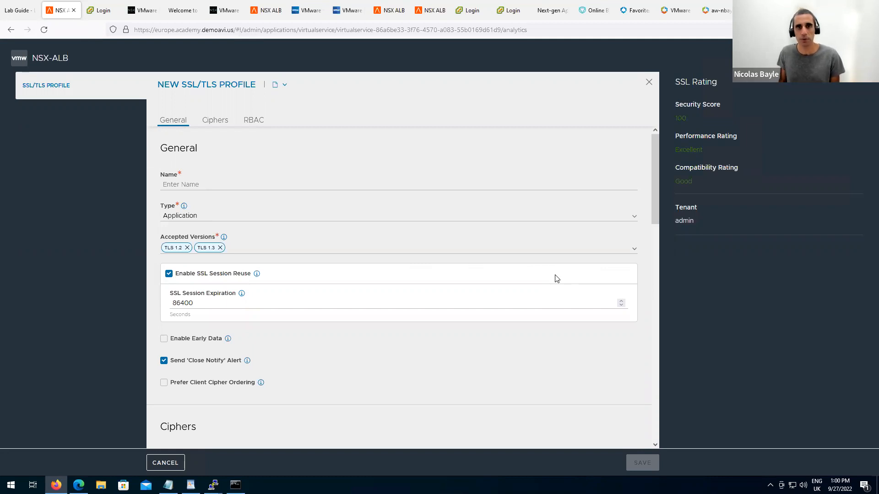
# Discard the unsaved new SSL/TLS profile, returning to the vs-sept-nic edit dialog.
pyautogui.click(649, 83)
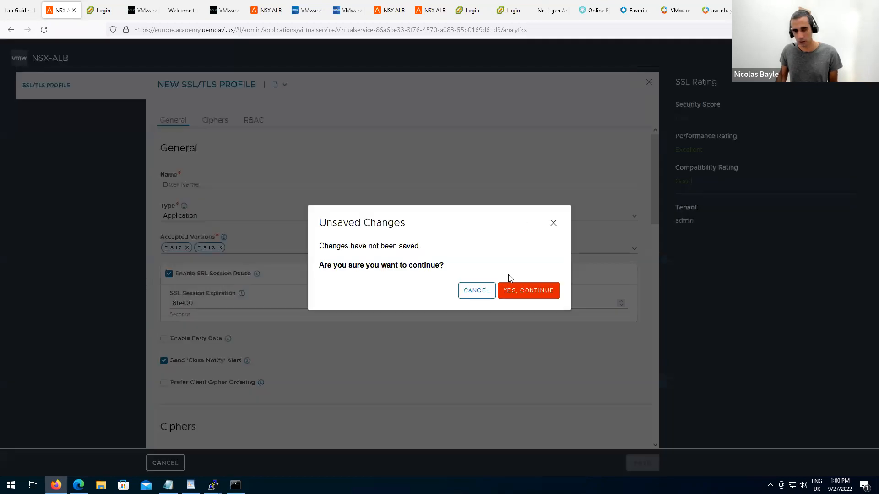
pyautogui.click(539, 295)
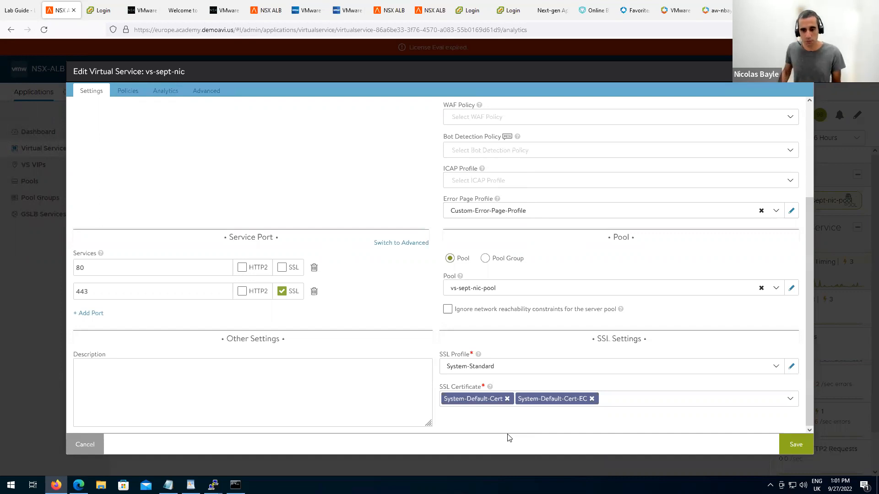
# Discard the vs-sept-nic edits and open the SSL/TLS Profile list under Templates > Security.
pyautogui.click(95, 442)
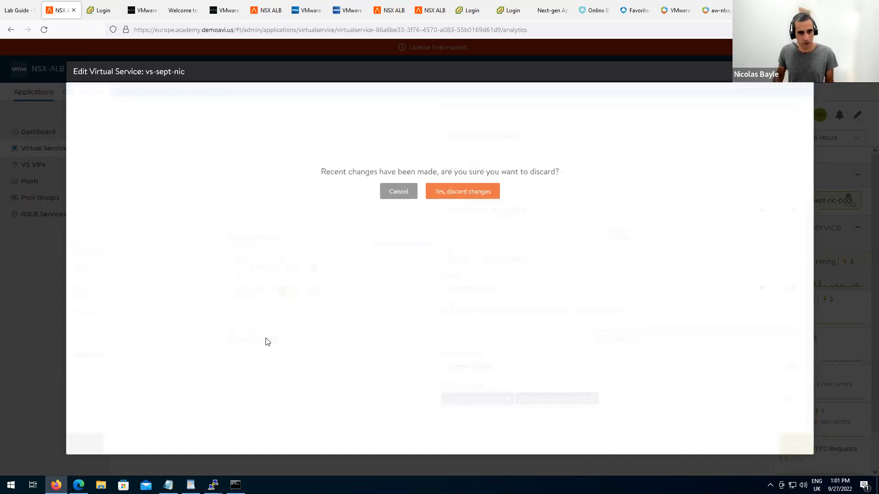
pyautogui.click(446, 198)
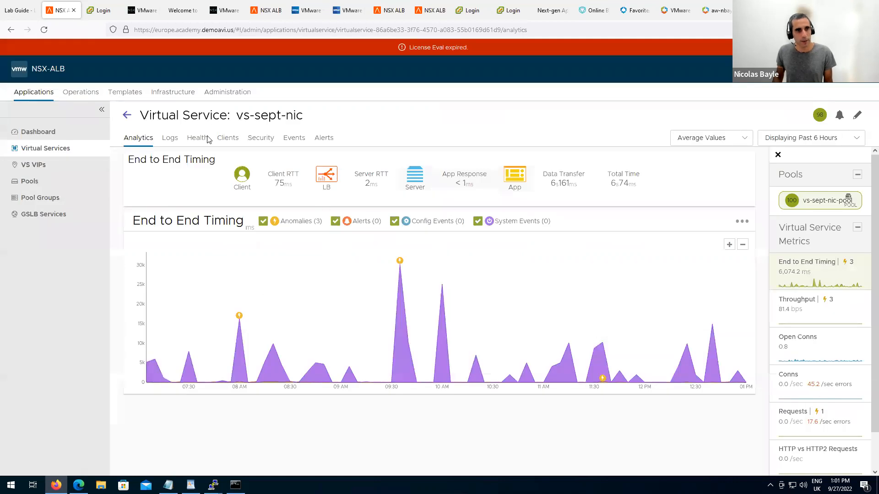
pyautogui.click(124, 97)
pyautogui.click(54, 335)
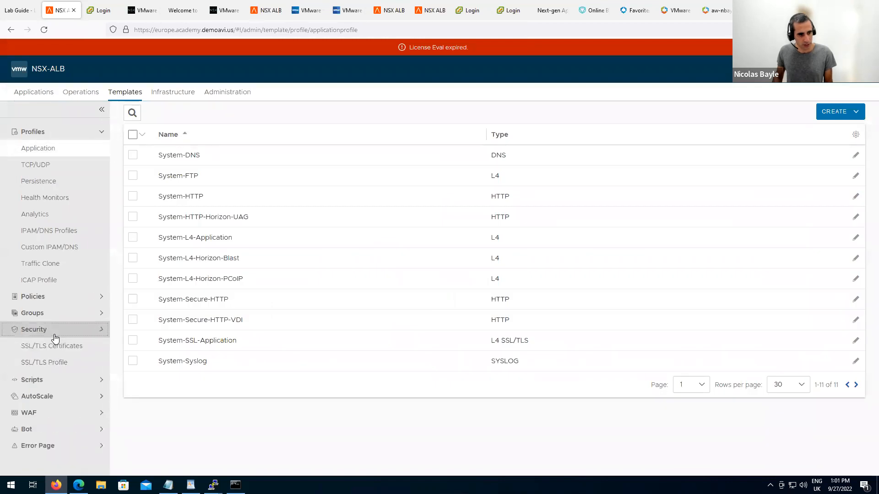
pyautogui.scroll(-3, 65, 358)
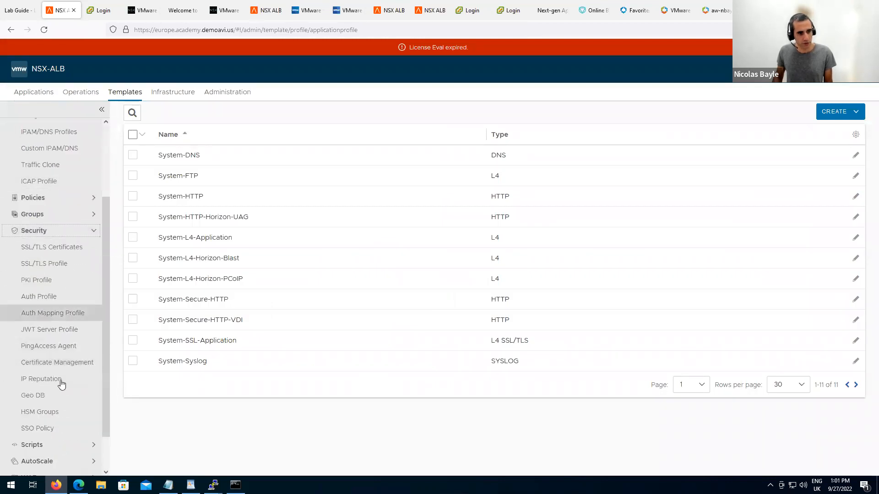
pyautogui.click(44, 263)
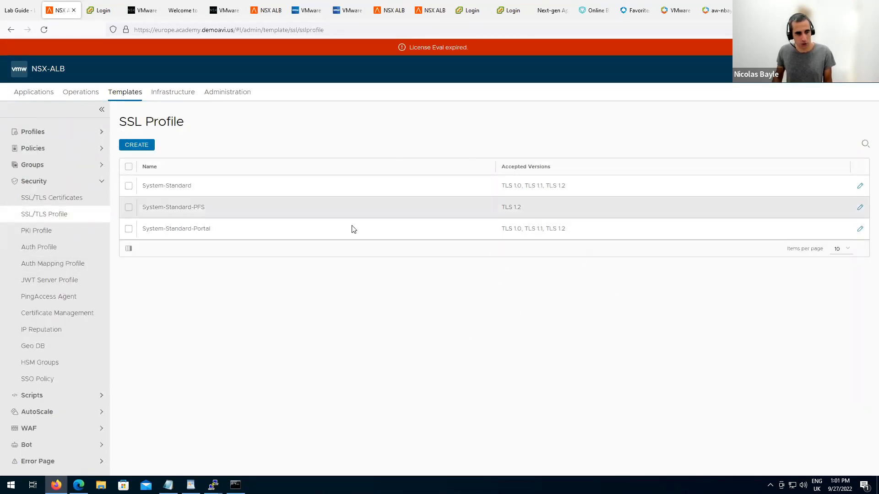
# View the SSL/TLS Certificates list and check which certificate types CREATE offers.
pyautogui.click(46, 203)
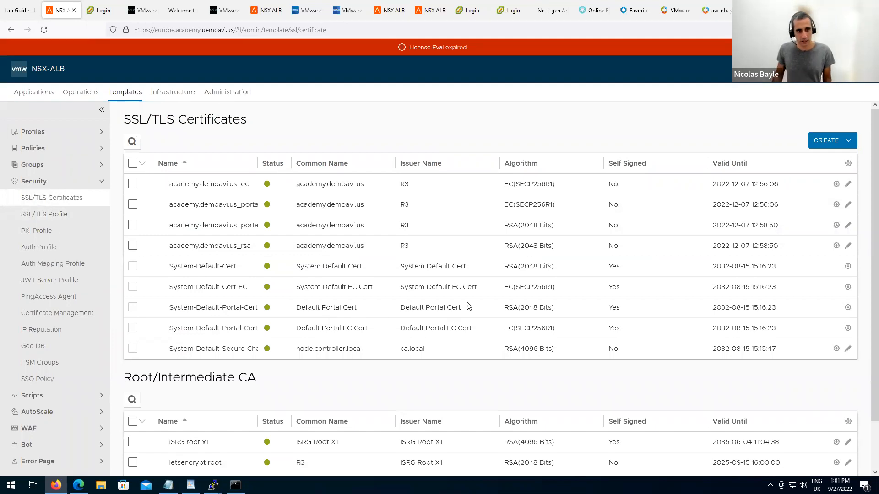
pyautogui.click(848, 147)
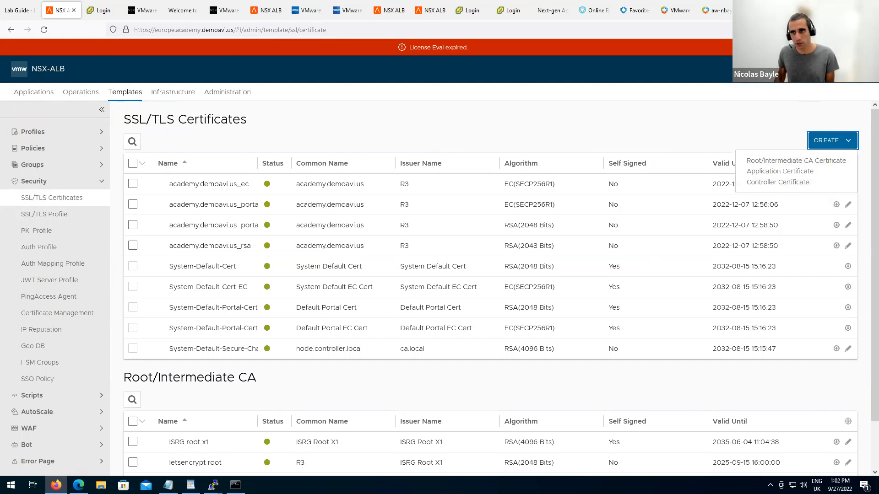
pyautogui.press('Escape')
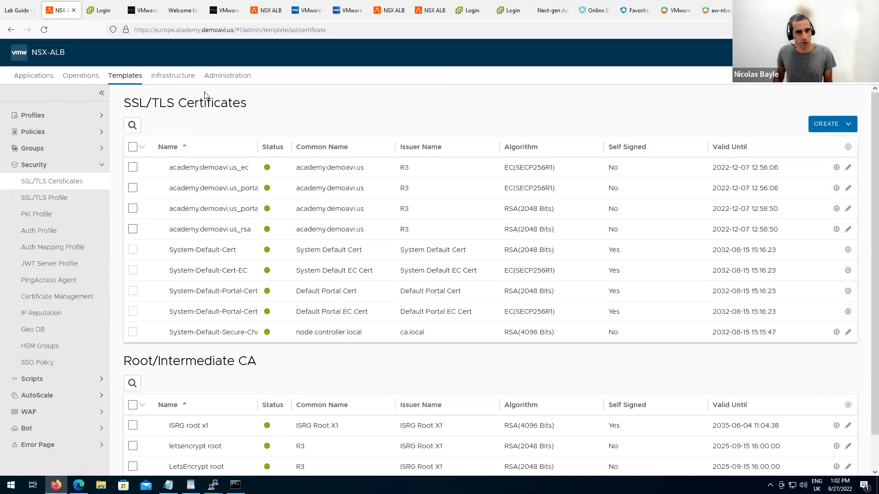
# Review the System Access Settings editor under Administration > Settings and cancel without changes.
pyautogui.click(224, 78)
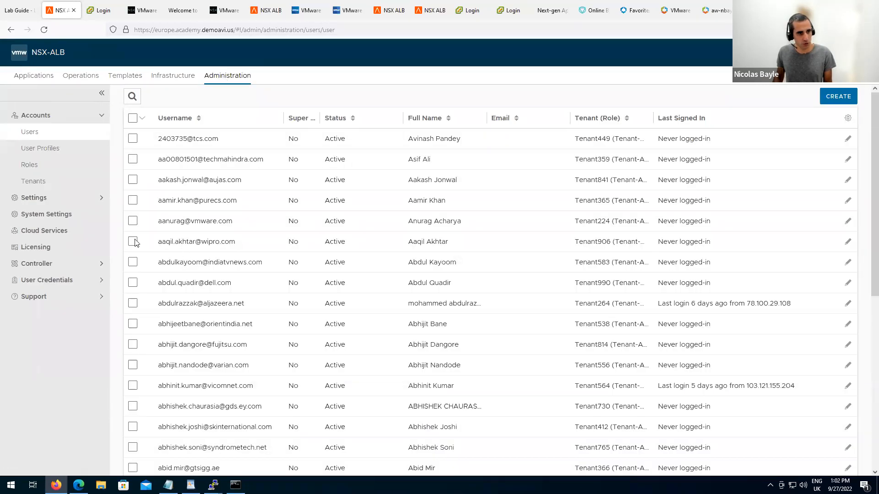
pyautogui.click(63, 203)
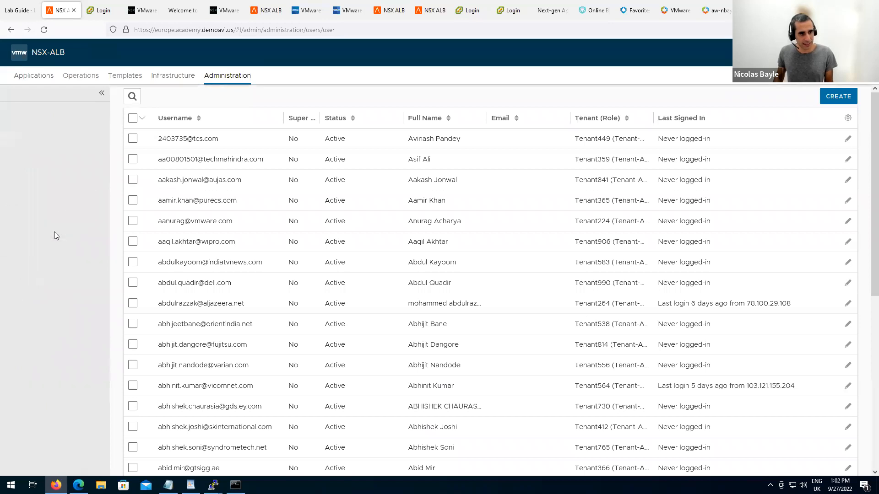
pyautogui.click(54, 231)
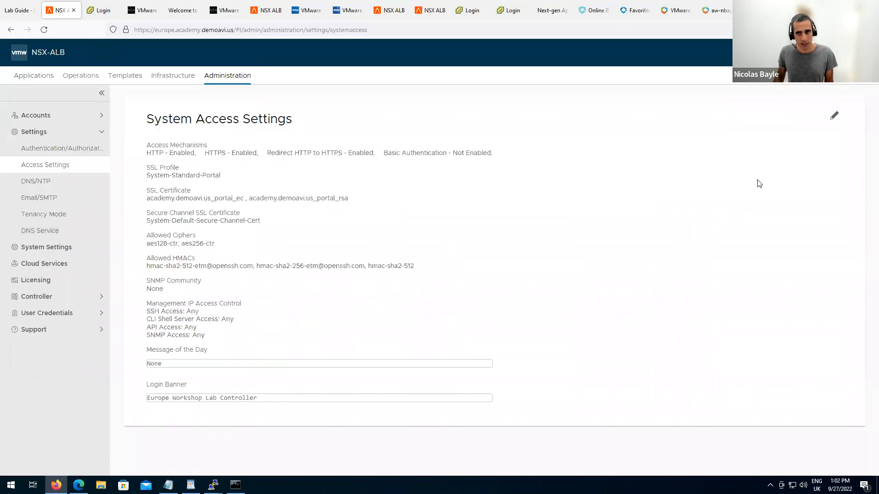
pyautogui.click(834, 116)
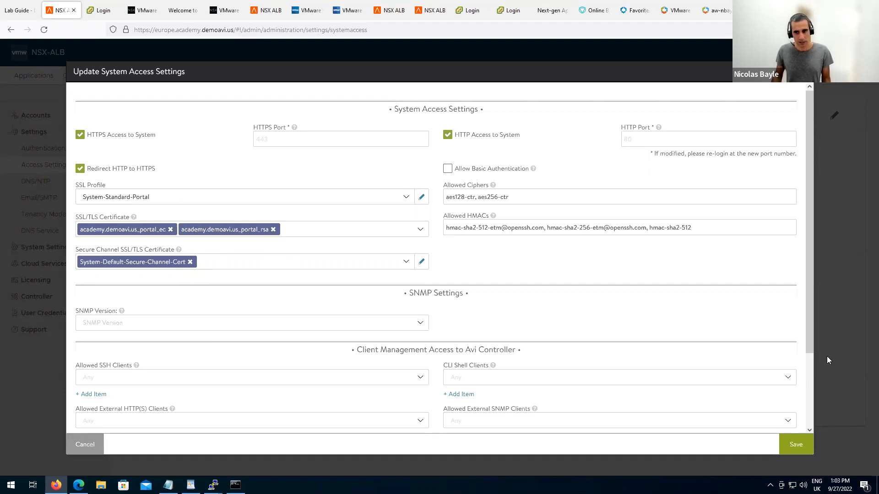
pyautogui.moveTo(810, 324); pyautogui.dragTo(810, 380)
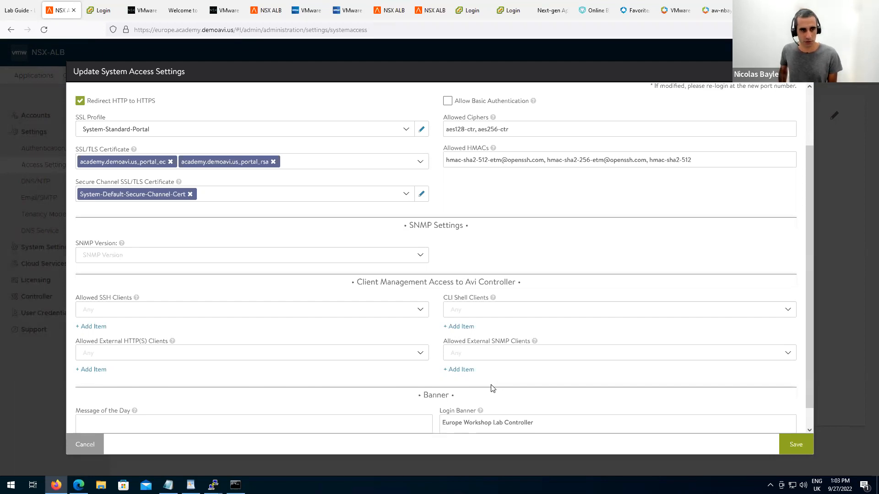
pyautogui.click(83, 444)
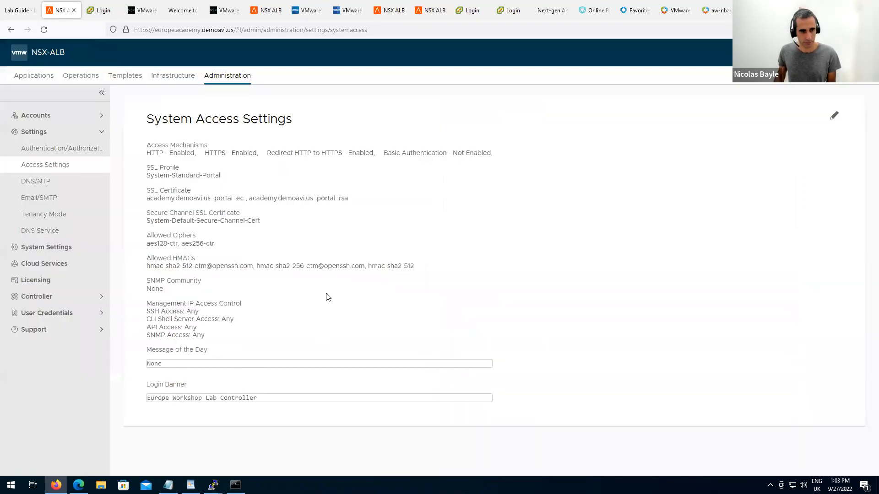
# Return to the SSL/TLS Certificates page under Templates > Security and show CREATE's certificate types.
pyautogui.click(136, 81)
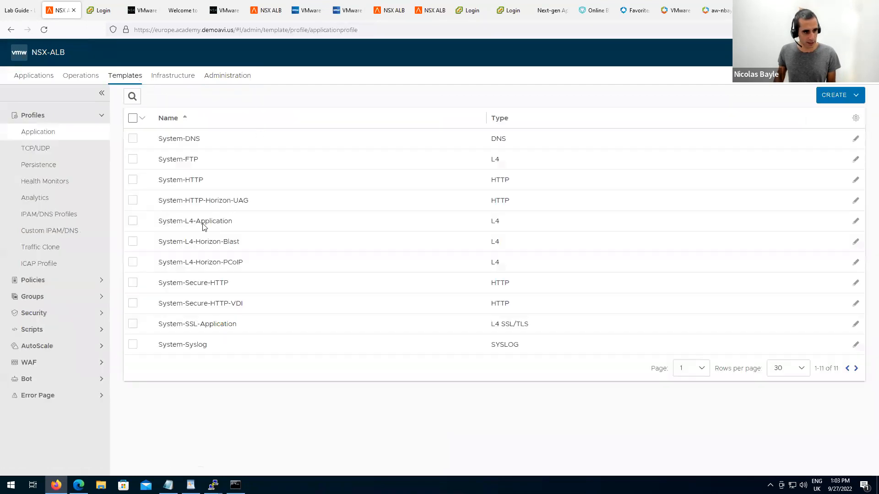
pyautogui.click(54, 315)
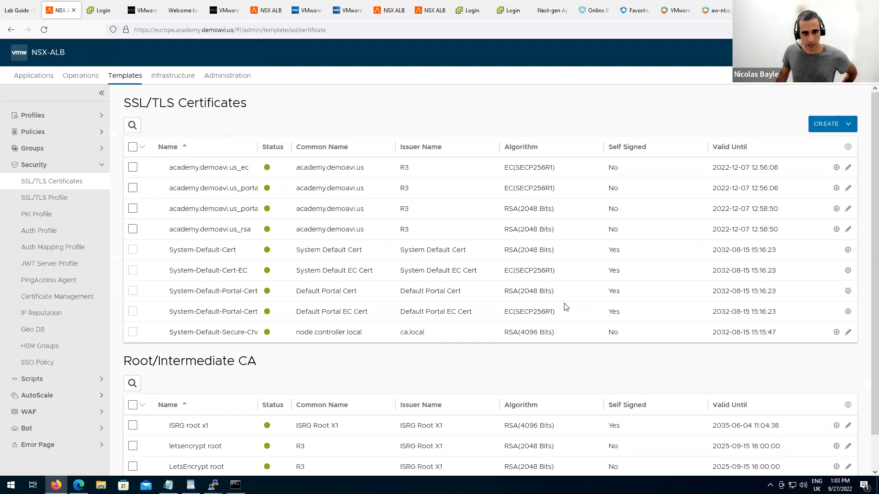
pyautogui.scroll(-1, 567, 307)
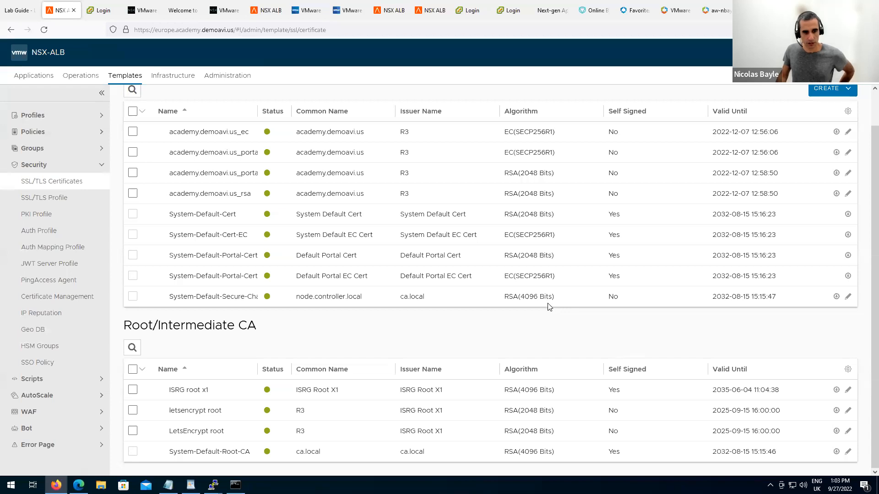
pyautogui.scroll(1, 597, 306)
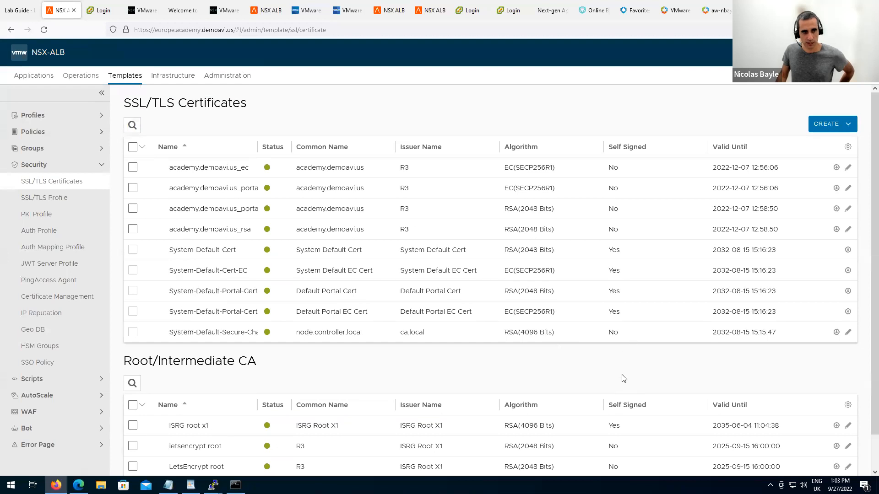
pyautogui.scroll(-1, 625, 379)
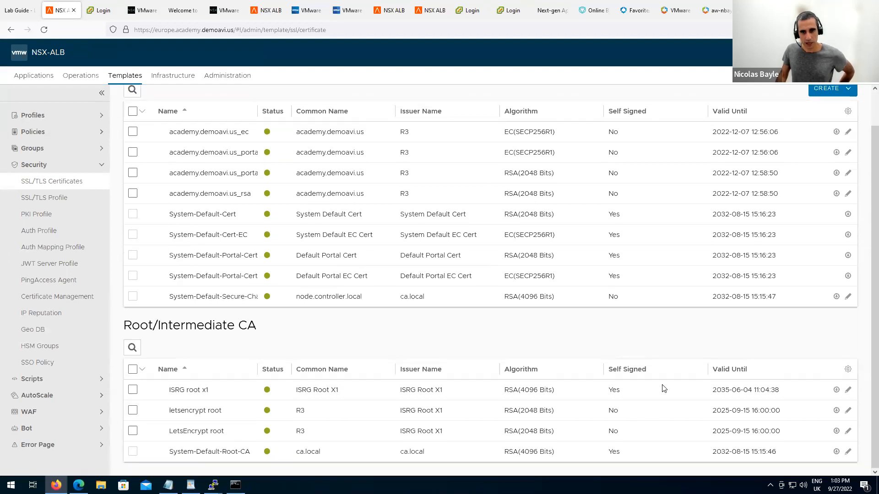
pyautogui.scroll(1, 667, 357)
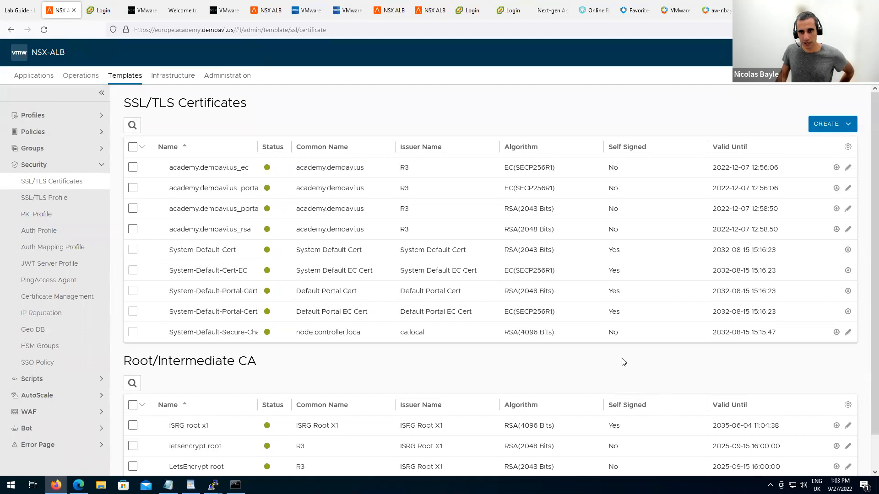
pyautogui.click(848, 128)
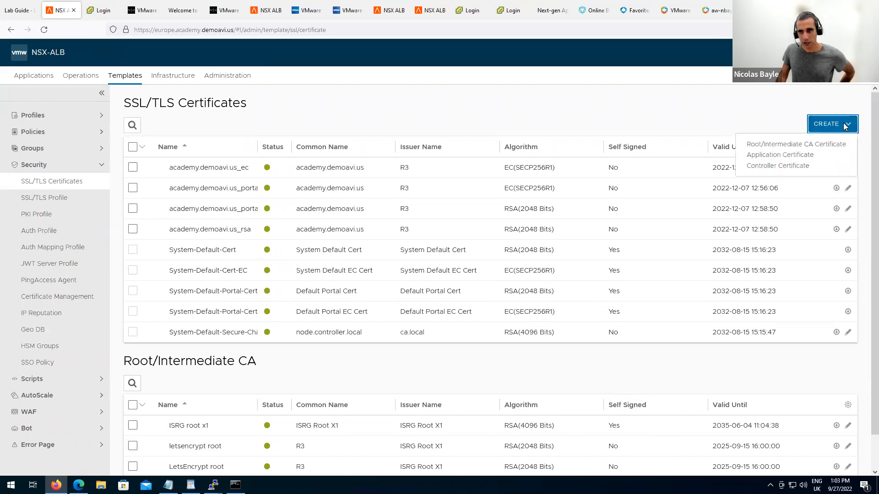
# Open a new Application Certificate form, discard it, and return to the Virtual Services dashboard.
pyautogui.click(789, 156)
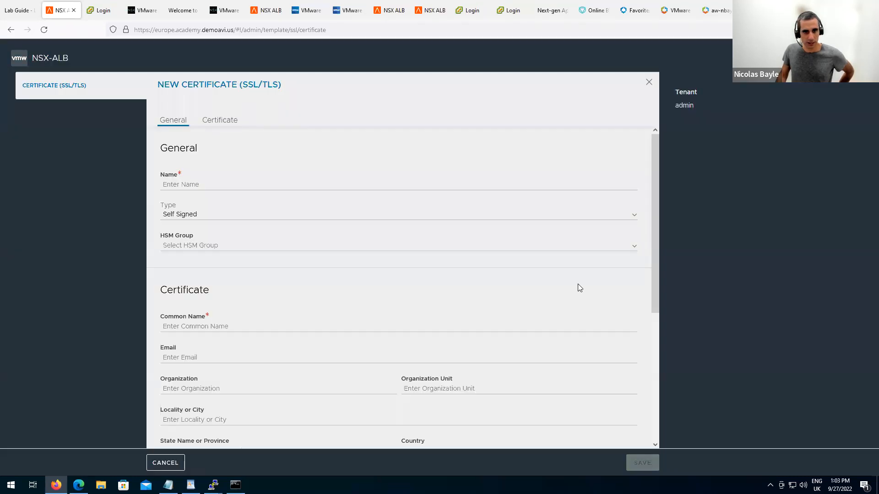
pyautogui.scroll(-2, 358, 296)
pyautogui.scroll(-2, 370, 291)
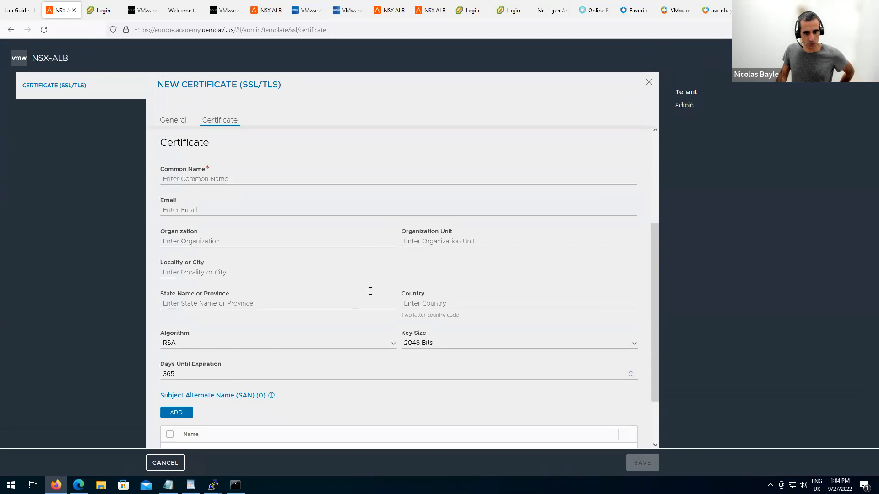
pyautogui.scroll(4, 362, 291)
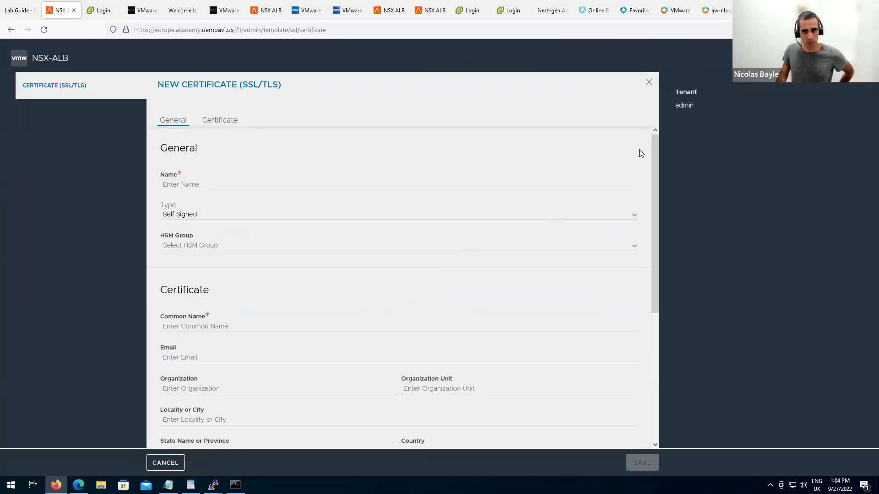
pyautogui.click(649, 83)
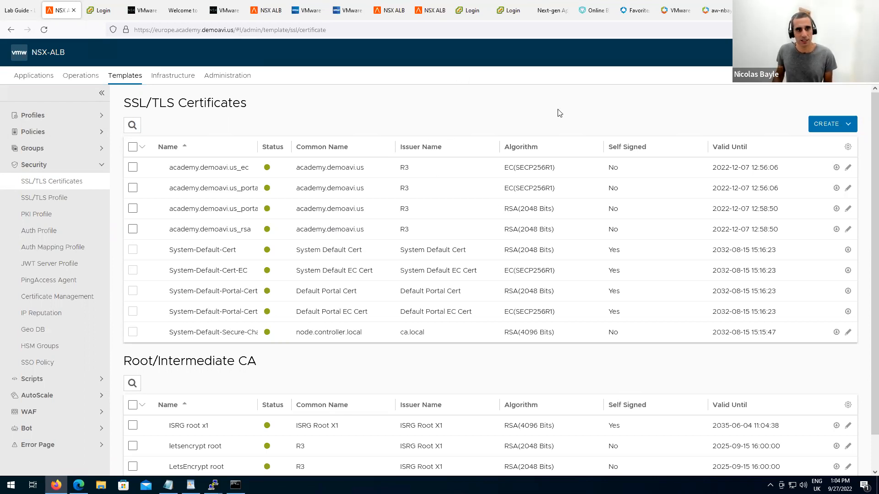
pyautogui.click(41, 75)
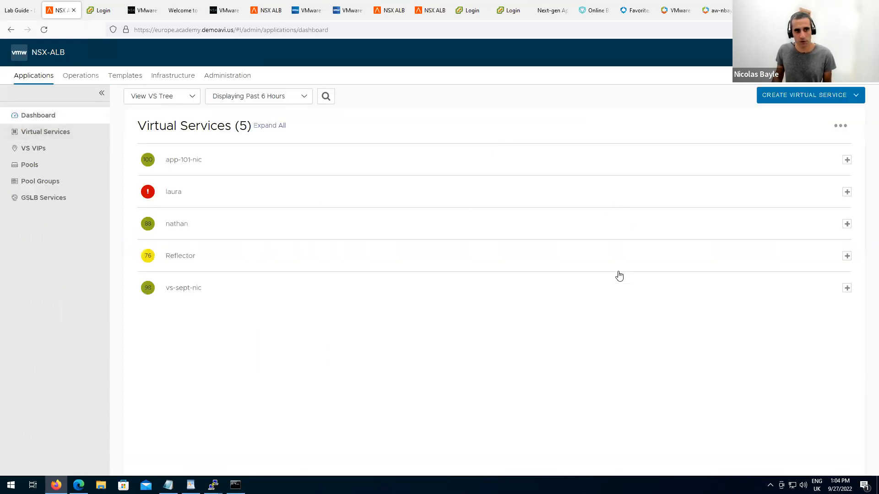
# Check vs-sept-nic's health in the VS Tree, then view All Alerts, which lists none.
pyautogui.click(847, 288)
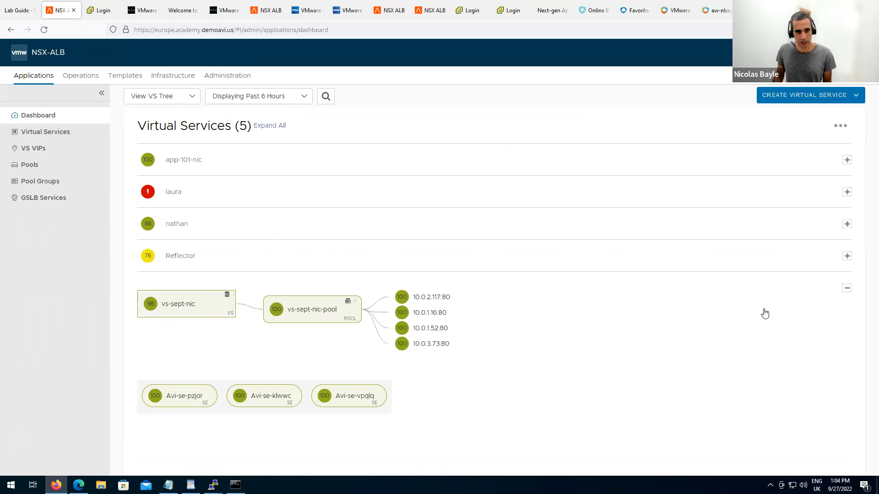
pyautogui.moveTo(154, 303)
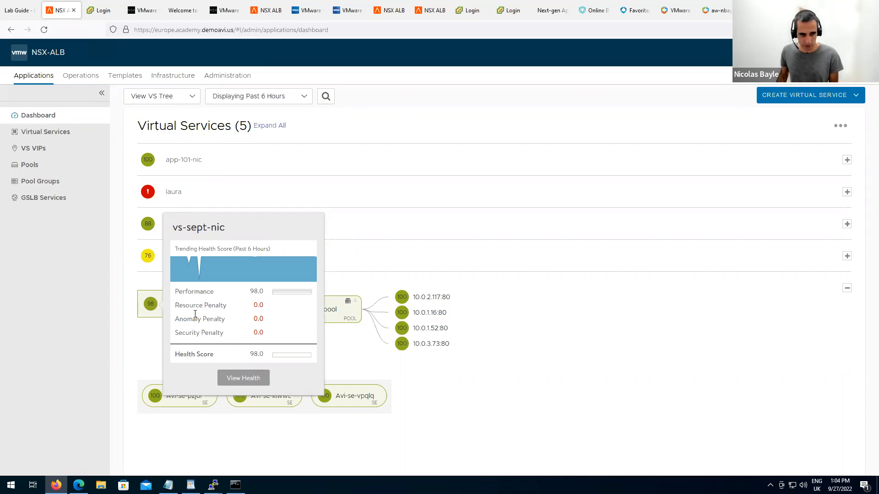
pyautogui.moveTo(189, 334); pyautogui.dragTo(229, 337)
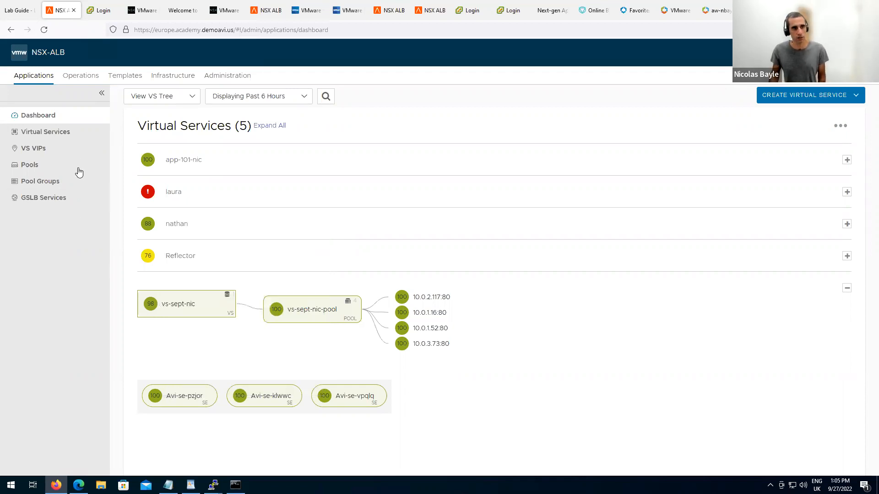
pyautogui.click(75, 78)
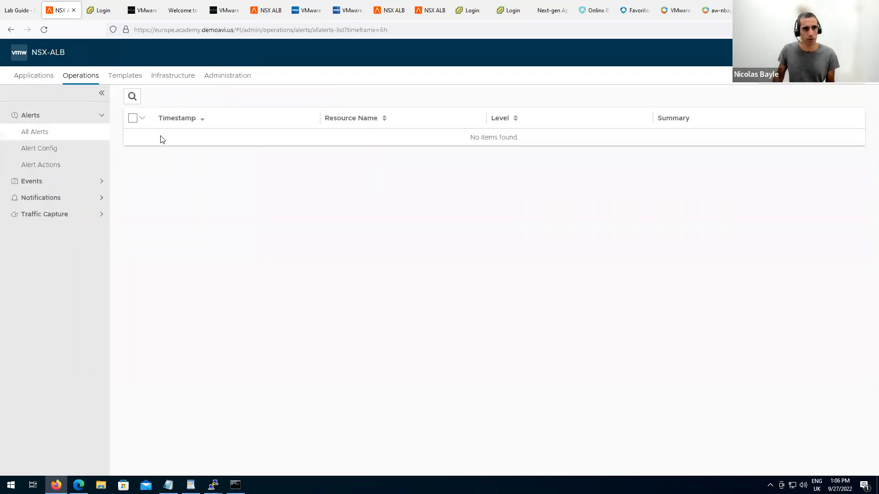
# Start a new alert configuration named tls-cert-is-expired.
pyautogui.click(46, 149)
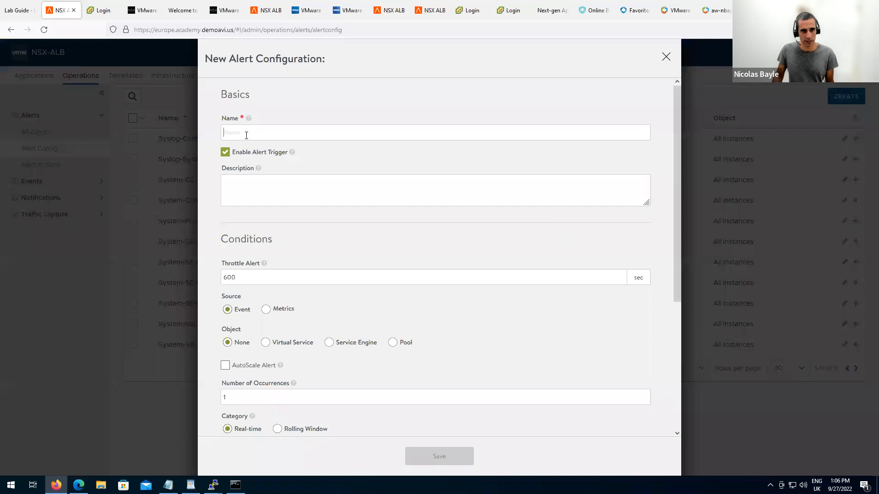
pyautogui.write('t')
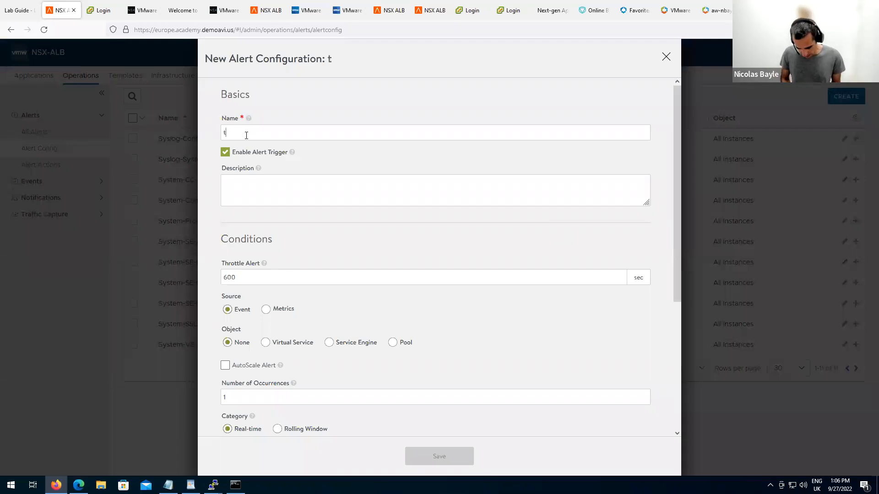
pyautogui.write('ls-cert-is-expired')
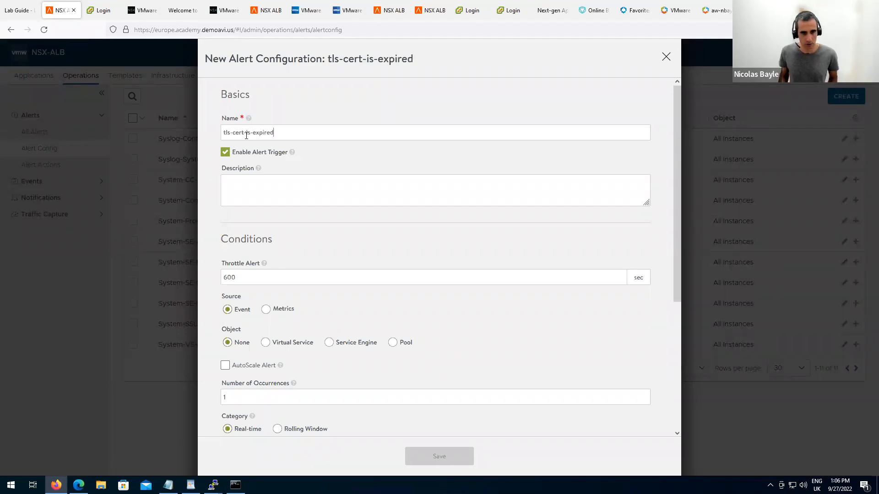
pyautogui.scroll(-4, 381, 229)
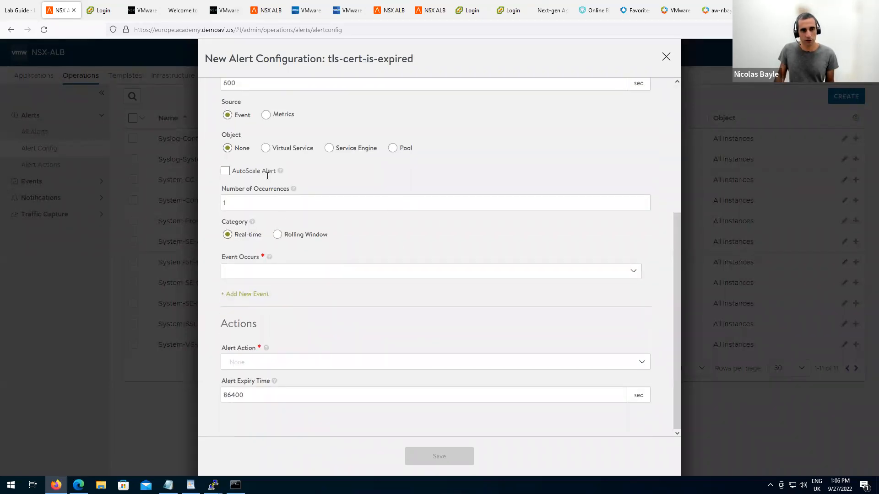
pyautogui.scroll(2, 389, 175)
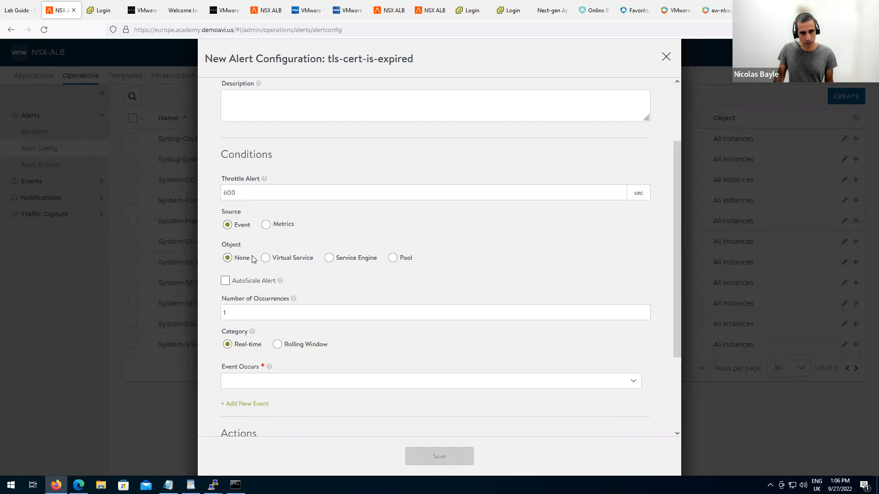
# Set the alert's object to Virtual Service, leaving the Instance unselected.
pyautogui.click(266, 259)
pyautogui.click(300, 315)
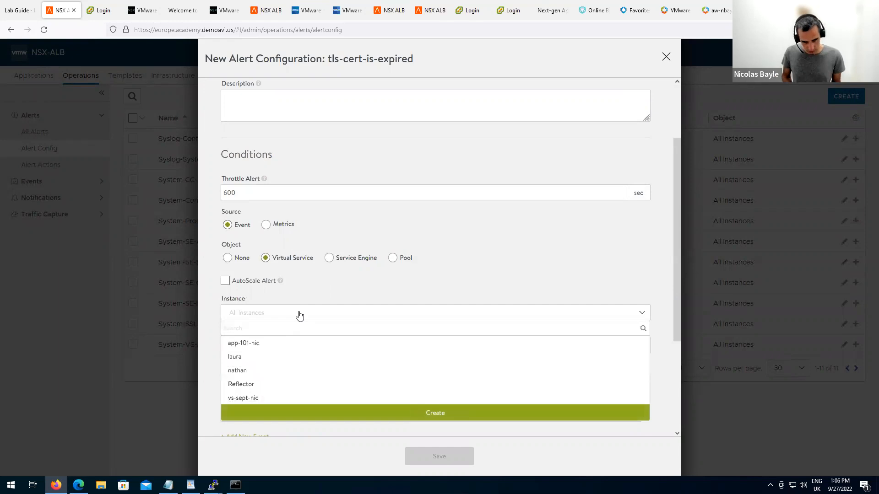
pyautogui.scroll(-3, 429, 282)
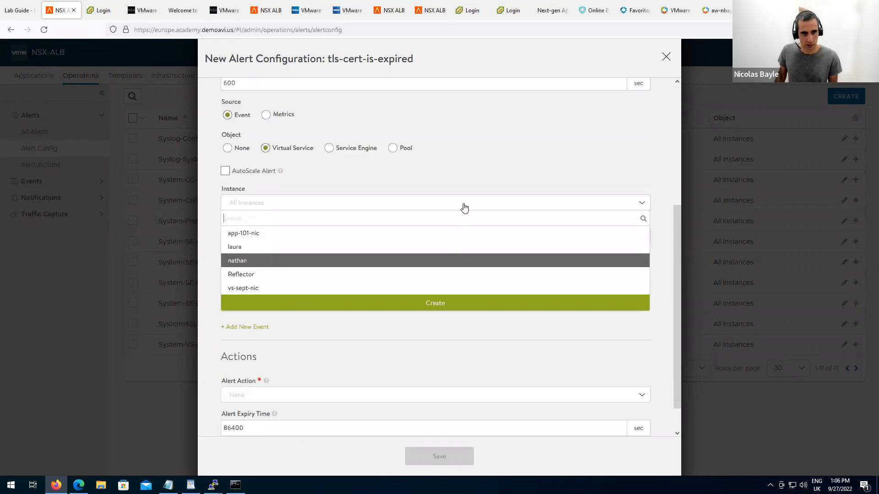
pyautogui.click(472, 172)
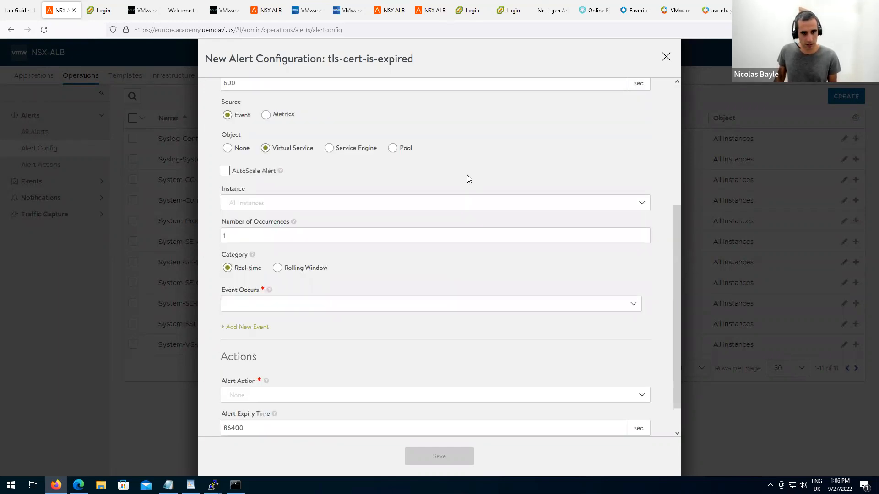
pyautogui.click(330, 307)
# Make the alert trigger on the SSL Cert Expire event and begin a new alert action.
pyautogui.write('cert')
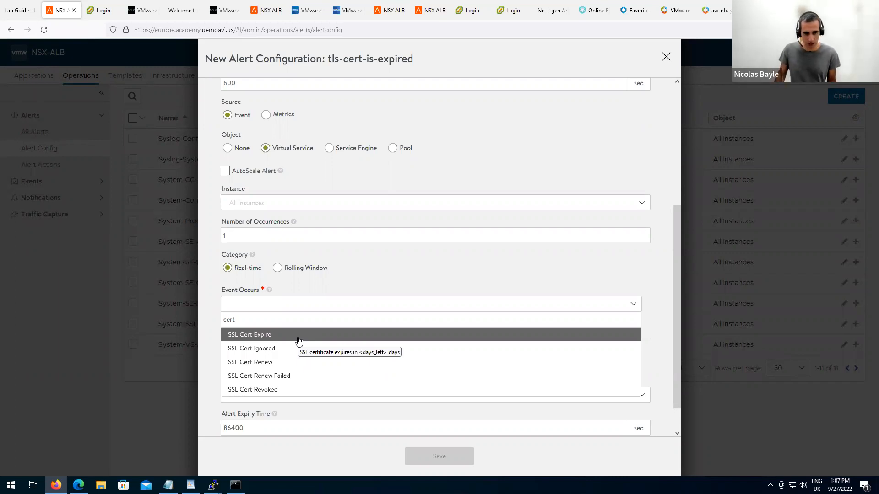
pyautogui.click(298, 341)
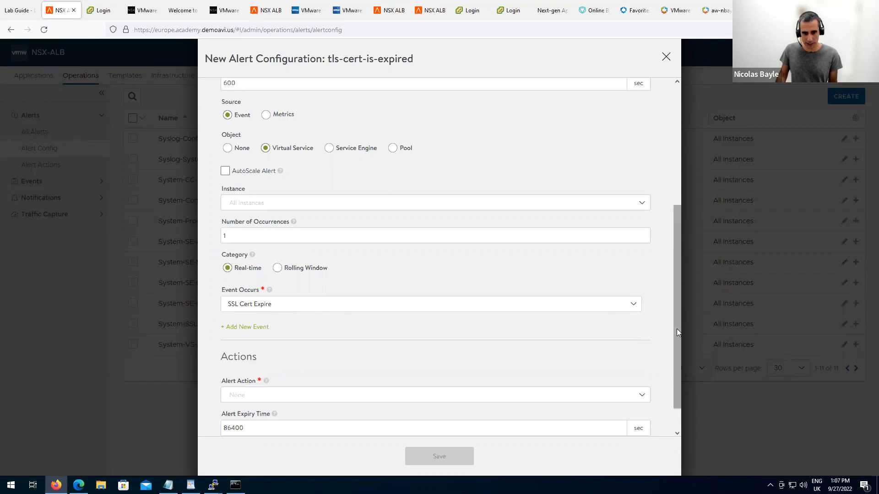
pyautogui.scroll(-1, 677, 322)
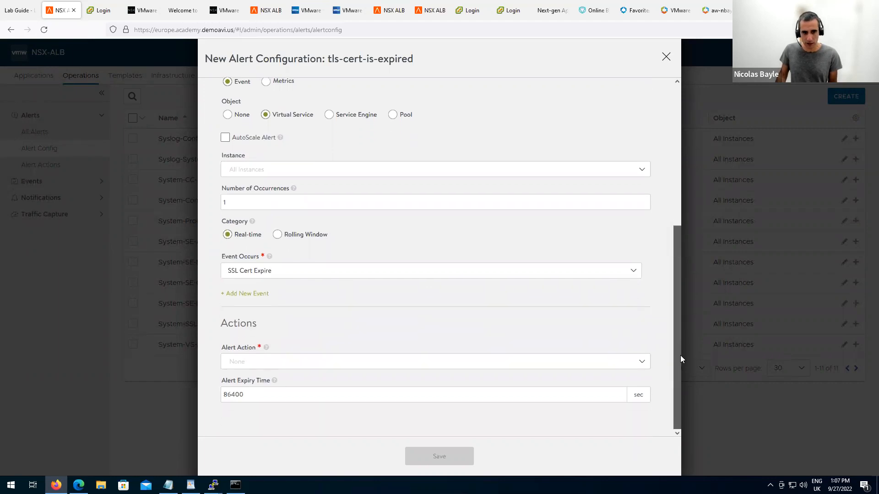
pyautogui.click(640, 366)
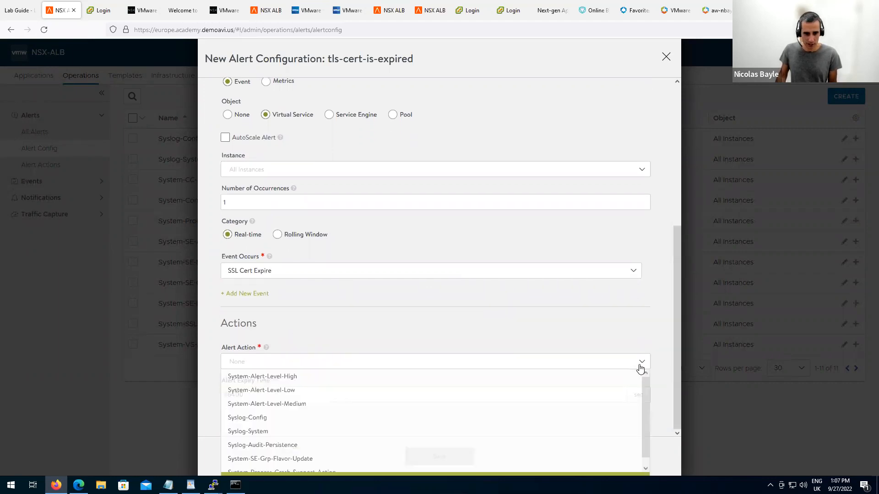
pyautogui.click(322, 474)
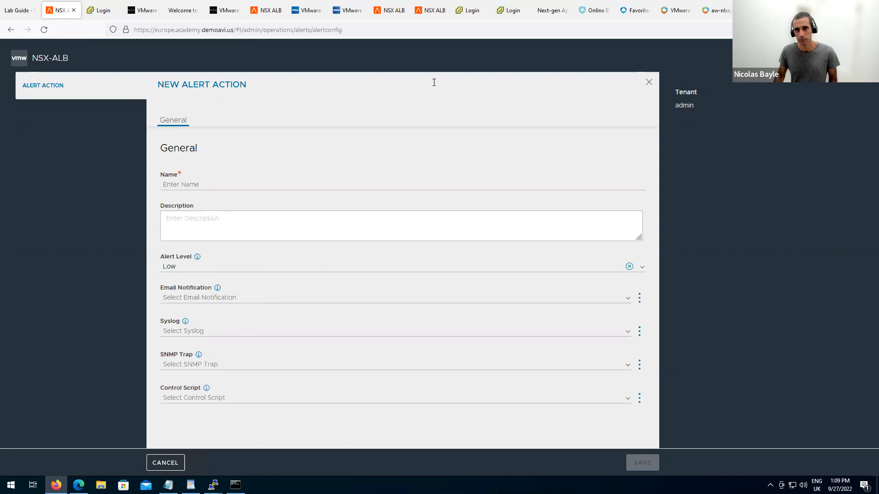
# Discard the unsaved tls-cert-is-expired alert draft and switch to the Certs / Keys slide.
pyautogui.click(649, 83)
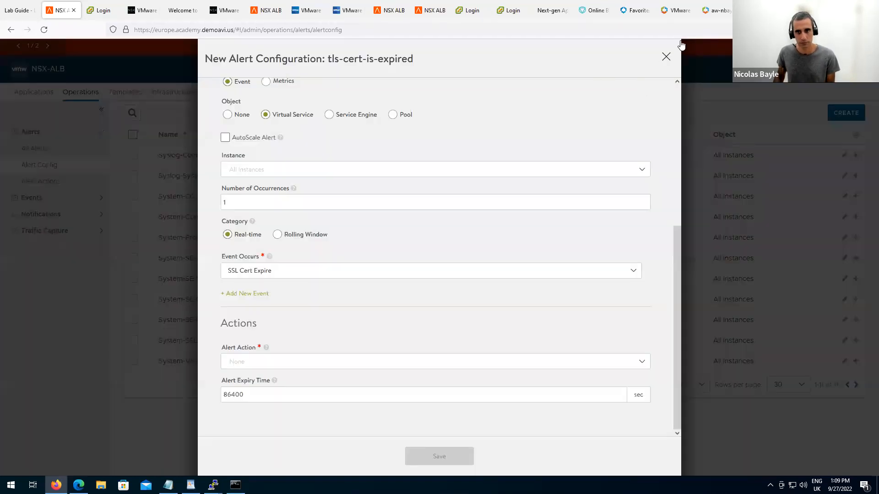
pyautogui.click(666, 56)
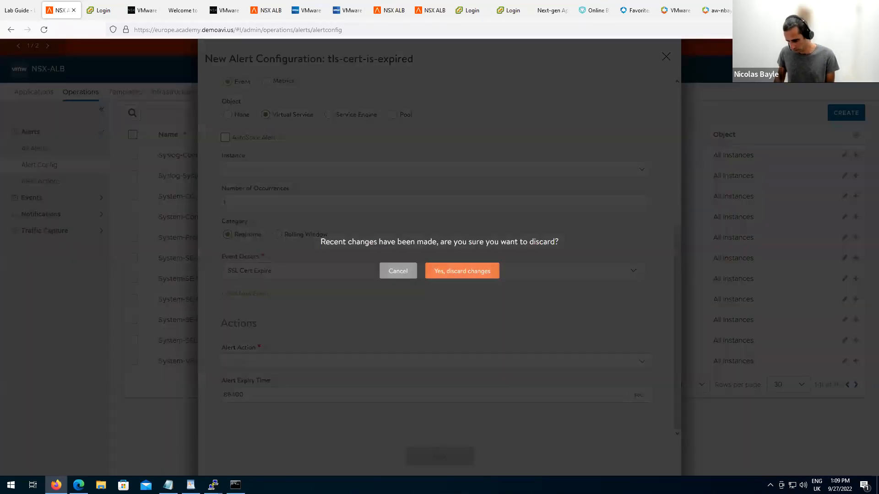
pyautogui.click(463, 274)
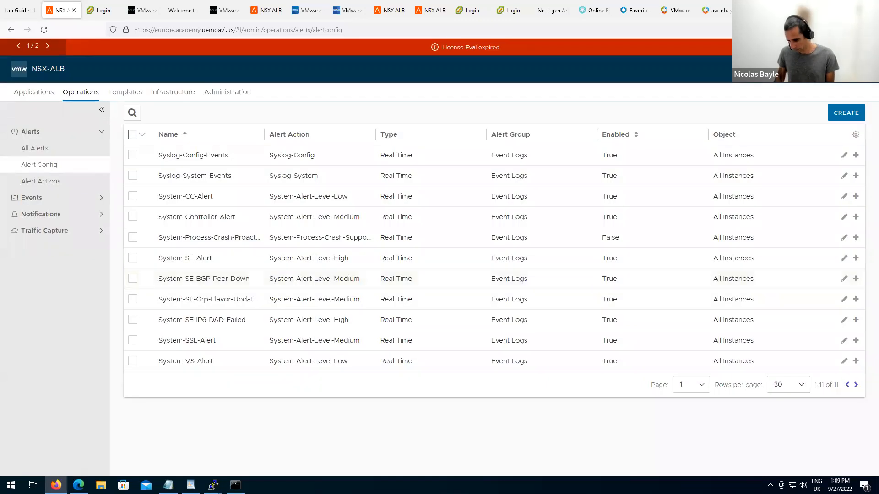
pyautogui.hotkey('alt', 'Tab')
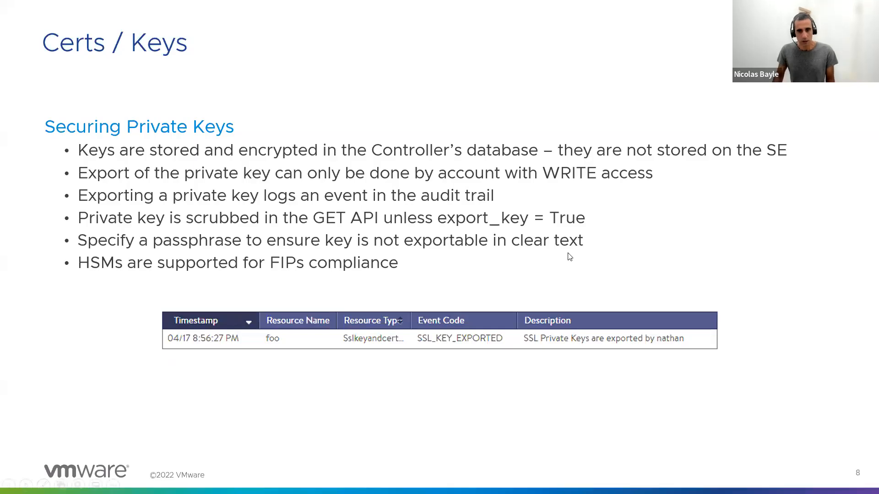
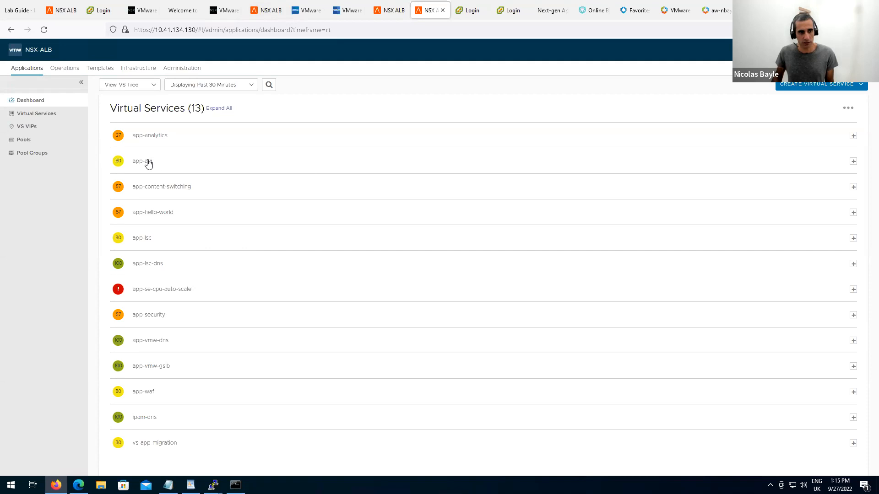
# Add a port 80 service with SSL unchecked to app-avi, beside SSL port 443.
pyautogui.click(149, 163)
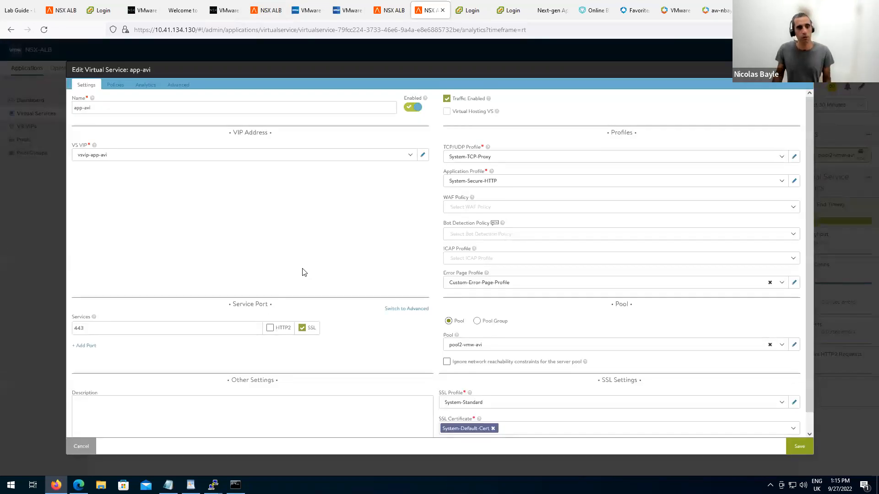
pyautogui.moveTo(84, 330); pyautogui.dragTo(73, 331)
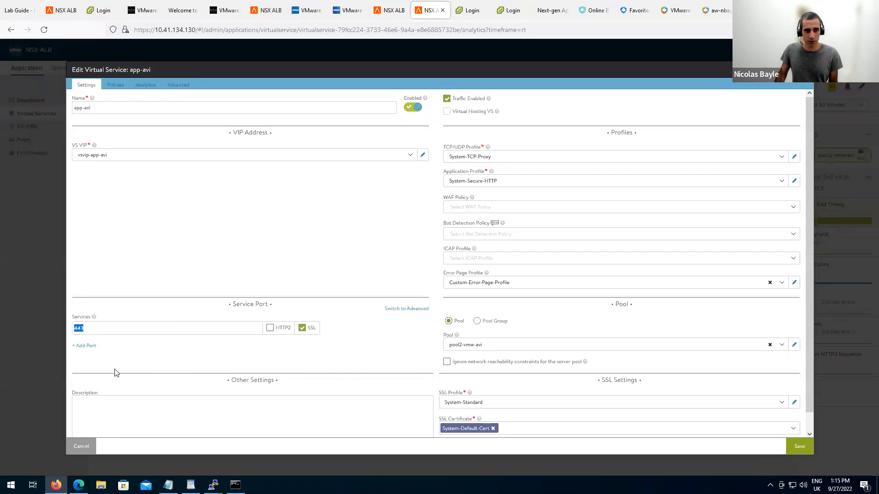
pyautogui.click(86, 346)
pyautogui.click(112, 352)
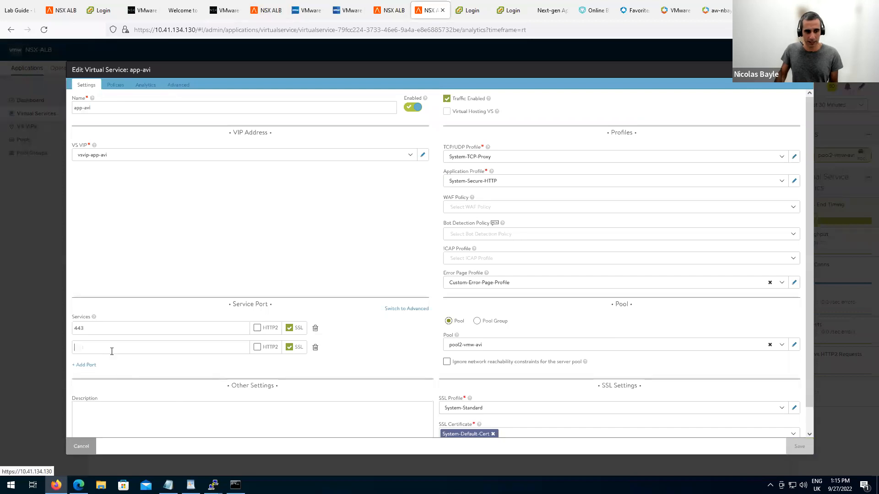
pyautogui.write('80')
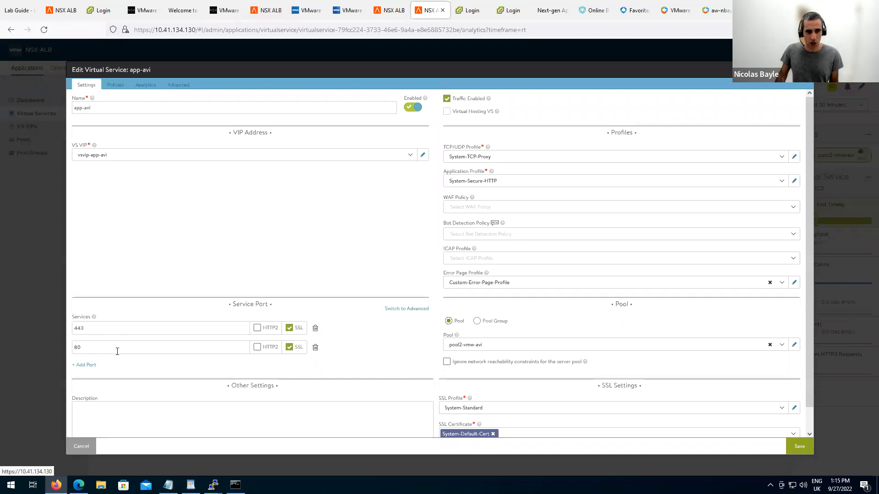
pyautogui.click(290, 347)
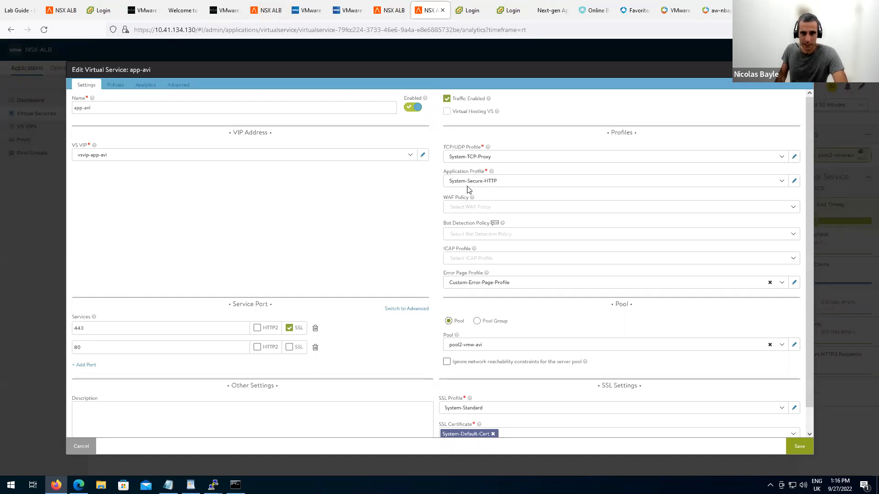
pyautogui.click(795, 181)
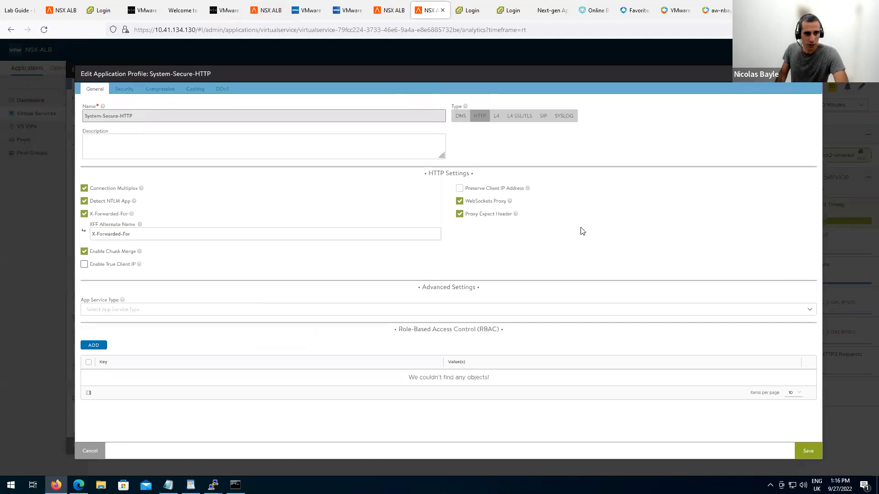
# Save the System-Secure-HTTP profile's security settings and set app-avi's access policy to None.
pyautogui.click(123, 90)
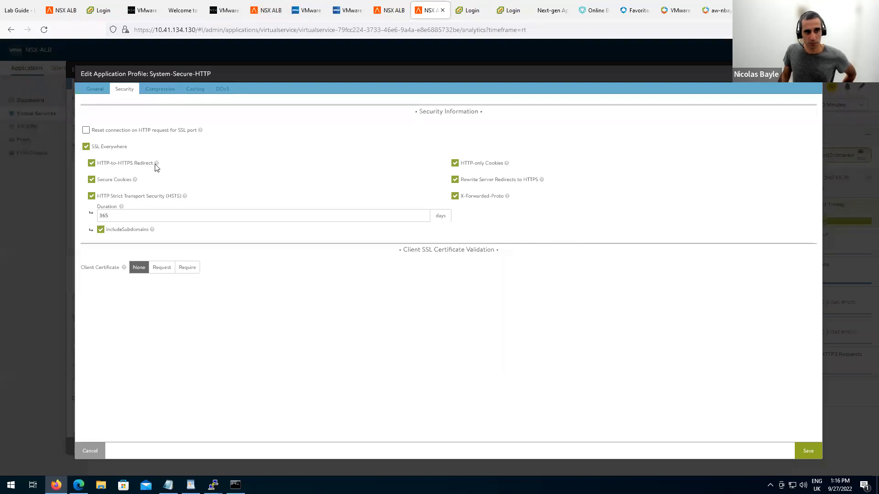
pyautogui.click(810, 454)
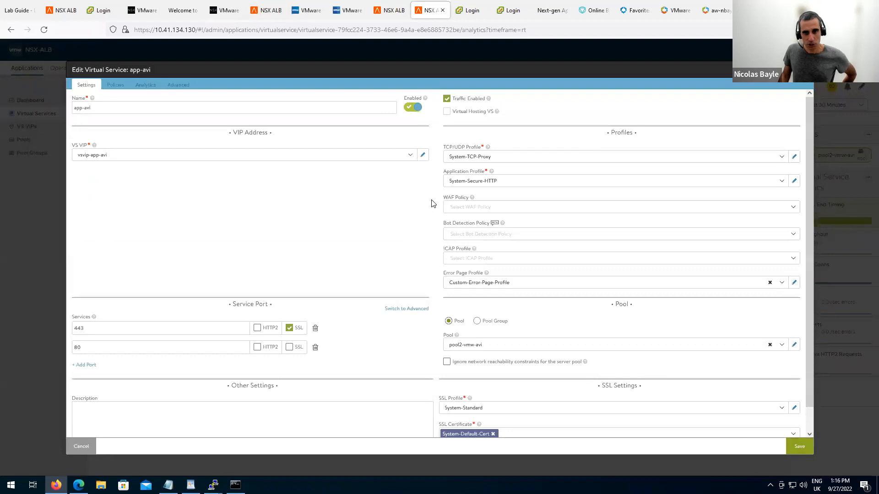
pyautogui.click(115, 86)
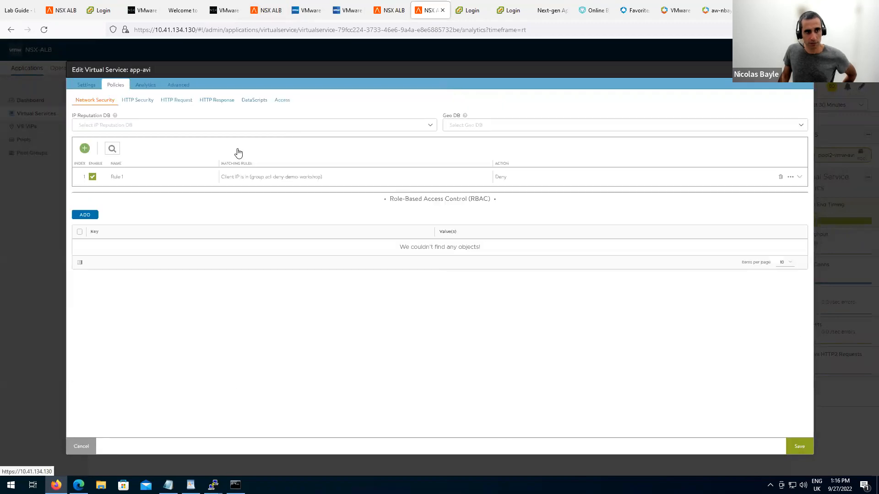
pyautogui.click(281, 101)
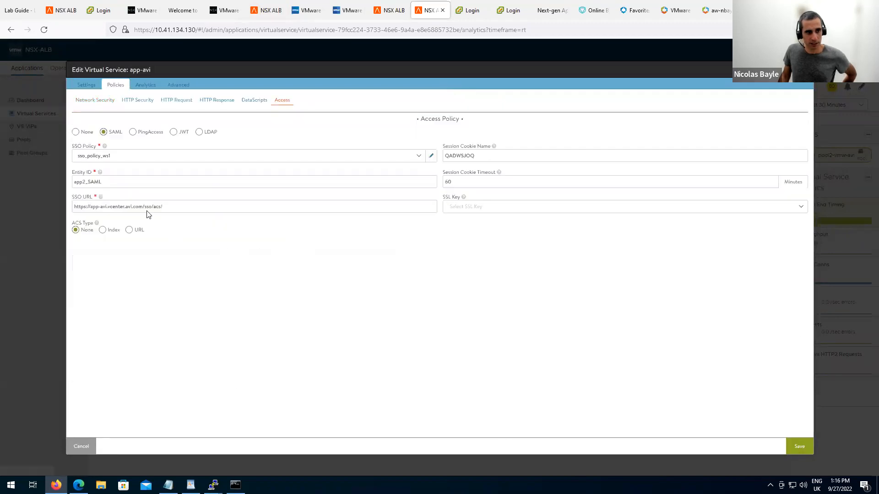
pyautogui.click(76, 133)
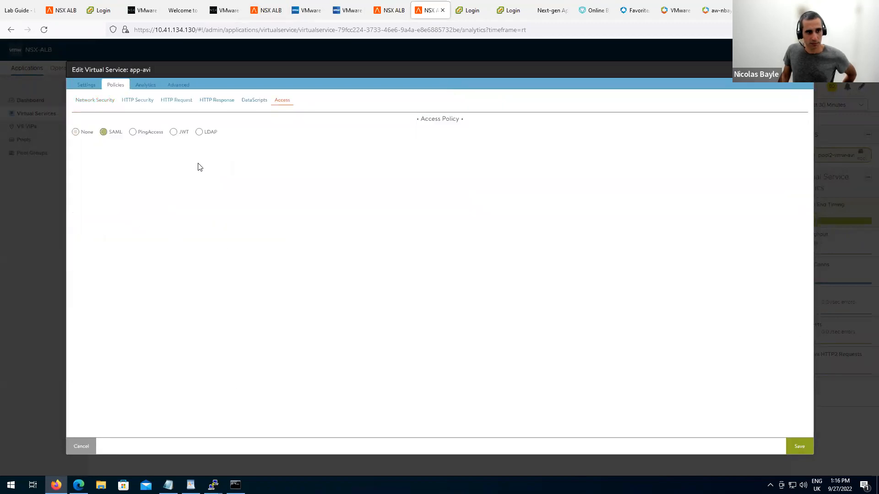
# Save the app-avi virtual service and bring up its site in Edge.
pyautogui.click(91, 88)
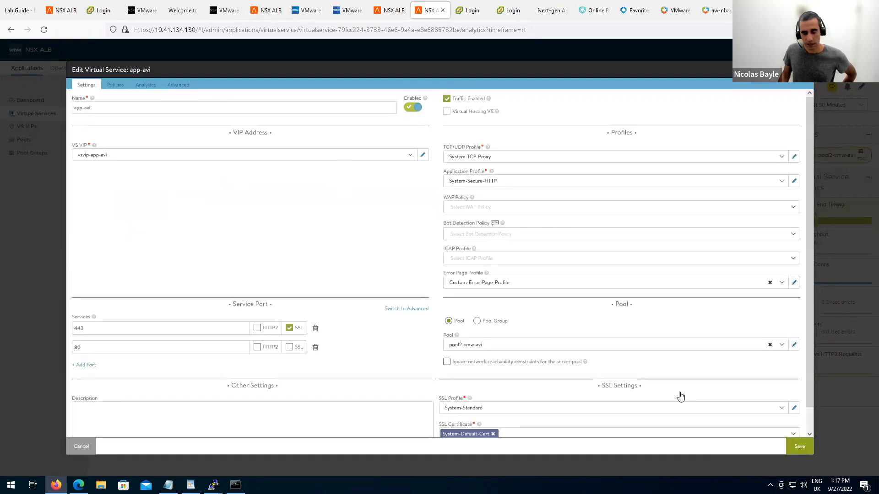
pyautogui.click(805, 449)
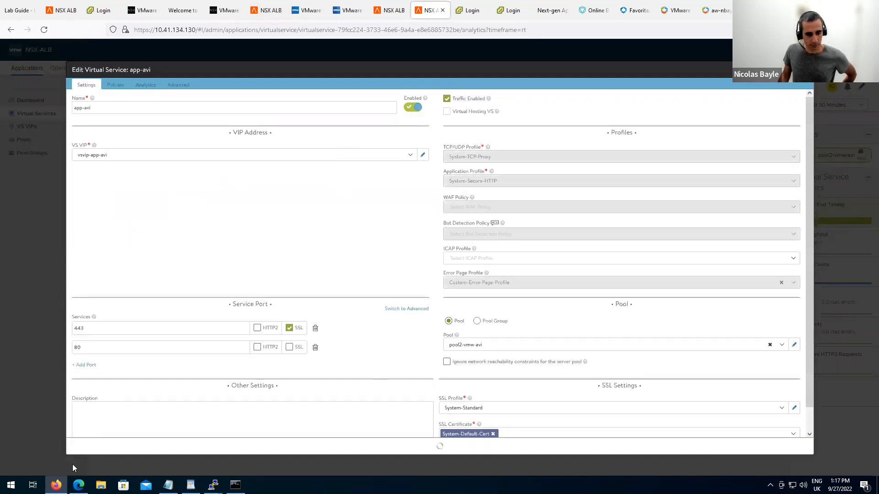
pyautogui.click(79, 486)
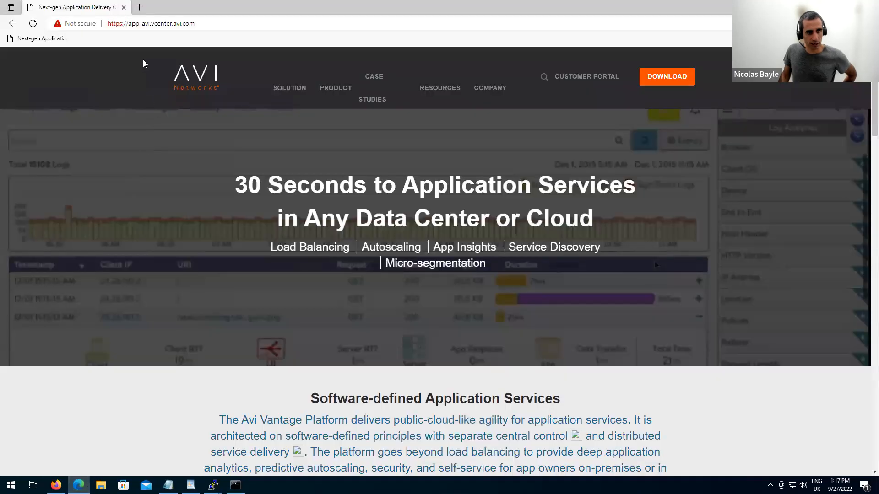
# Reload the app-avi site over http to confirm it lands on https, then return to NSX ALB.
pyautogui.click(125, 25)
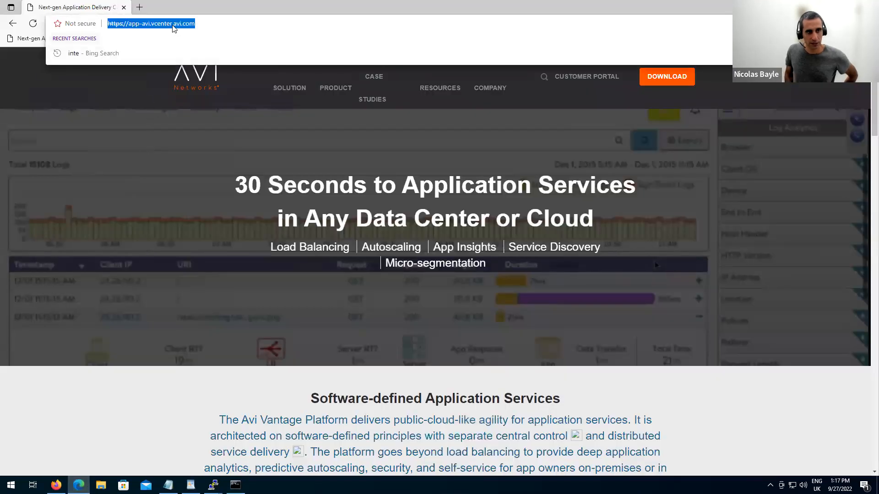
pyautogui.press('Home')
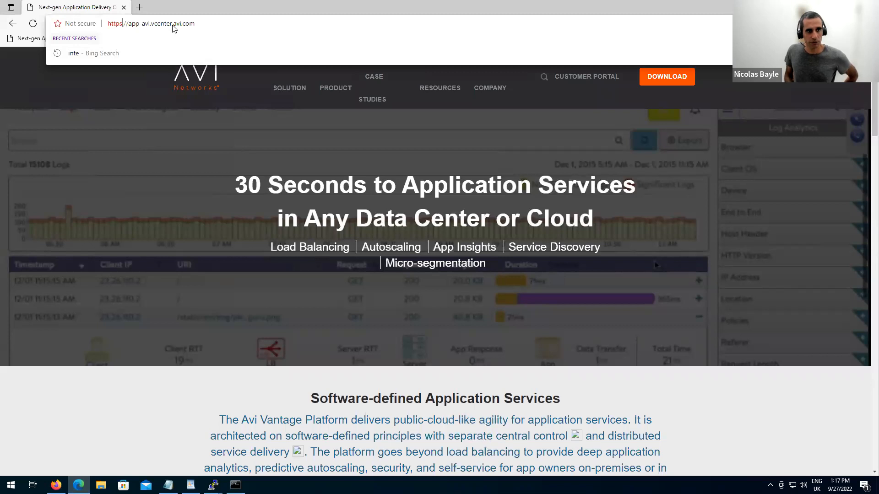
pyautogui.press('BackSpace')
pyautogui.press('Return')
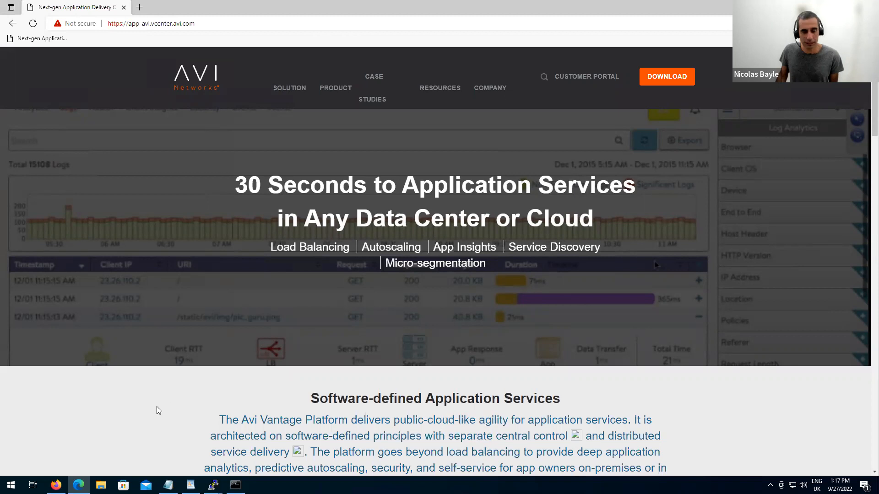
pyautogui.hotkey('alt', 'Tab')
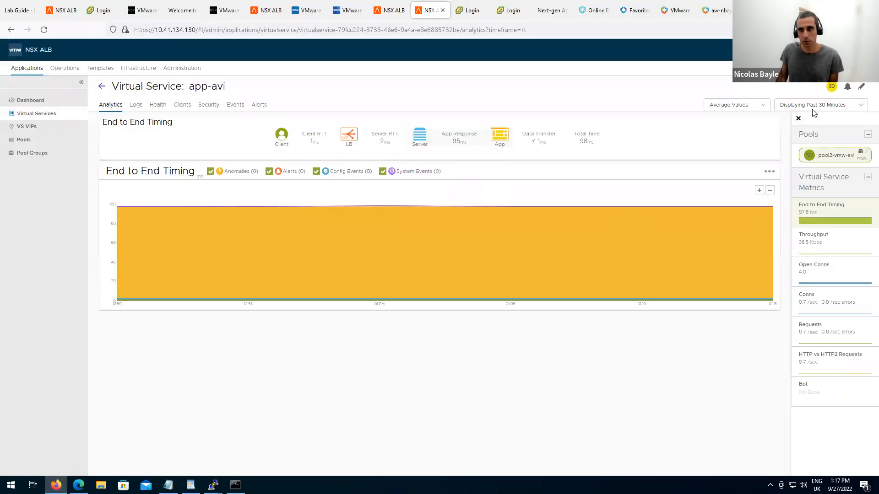
# Start a new HTTP request rule in app-avi's policies.
pyautogui.click(860, 88)
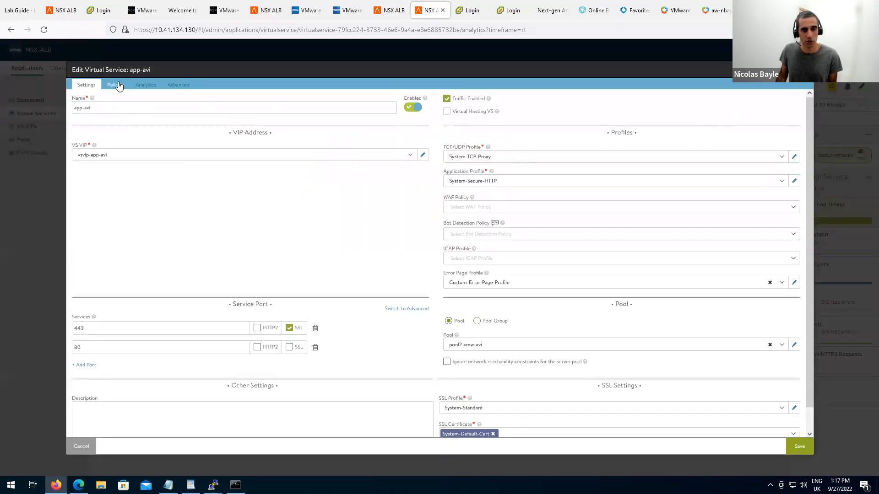
pyautogui.click(118, 86)
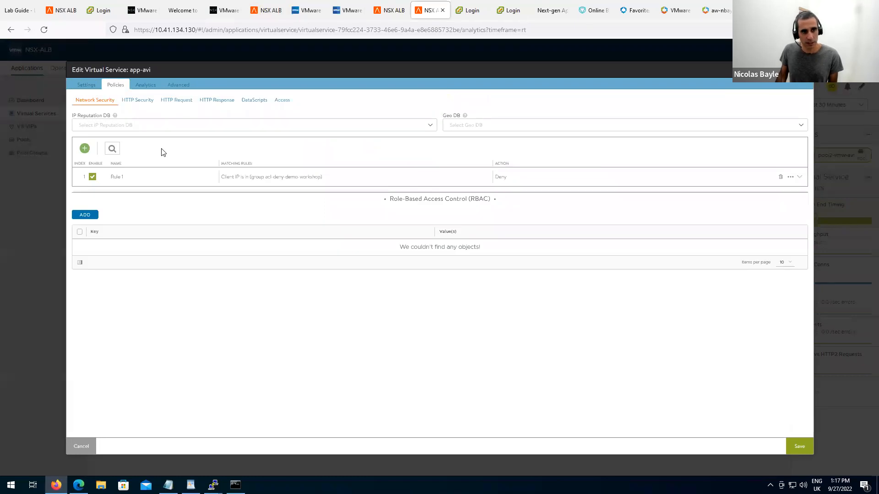
pyautogui.click(173, 104)
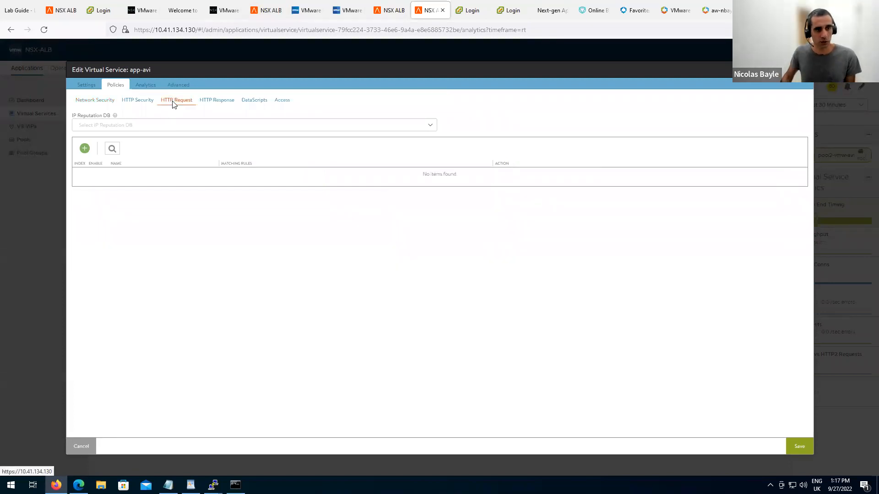
pyautogui.click(85, 148)
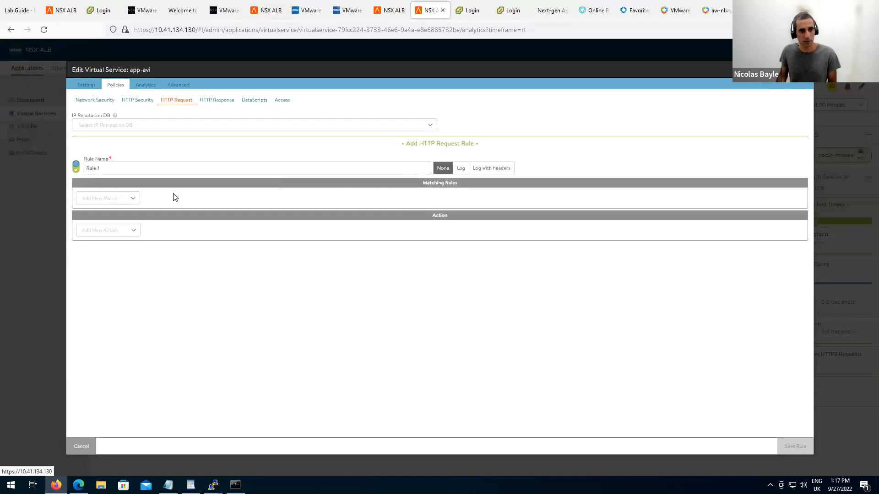
# Make the rule match service port 80 and redirect to HTTPS 443, then show the Server Name Indication slide.
pyautogui.click(132, 198)
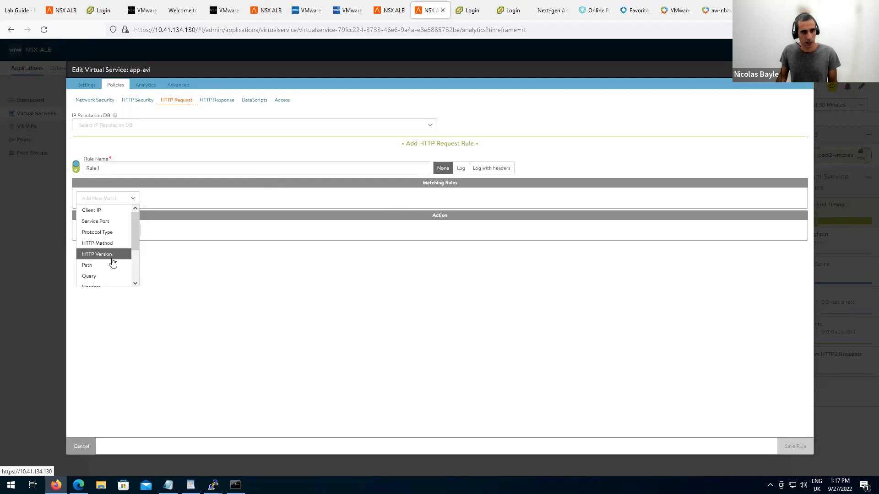
pyautogui.click(107, 222)
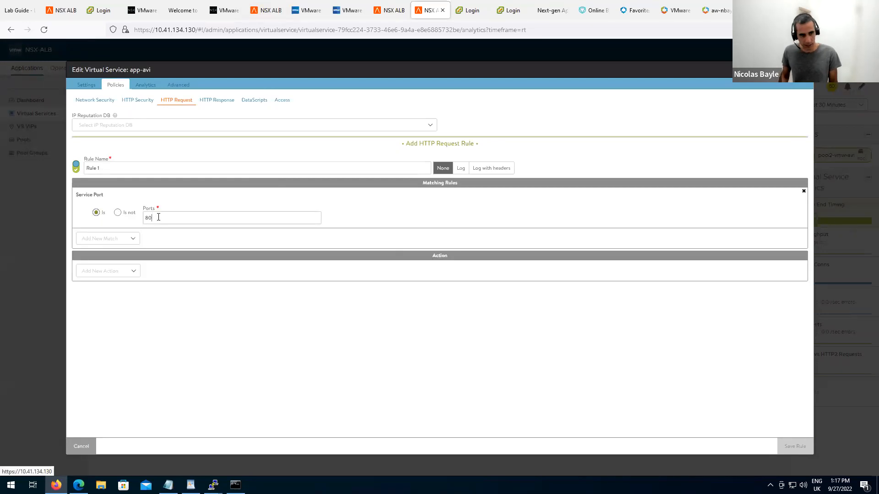
pyautogui.click(120, 275)
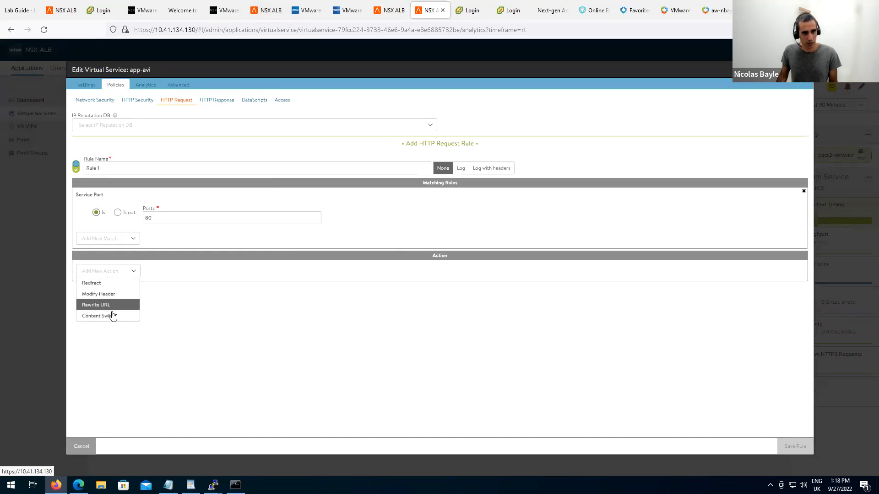
pyautogui.click(112, 285)
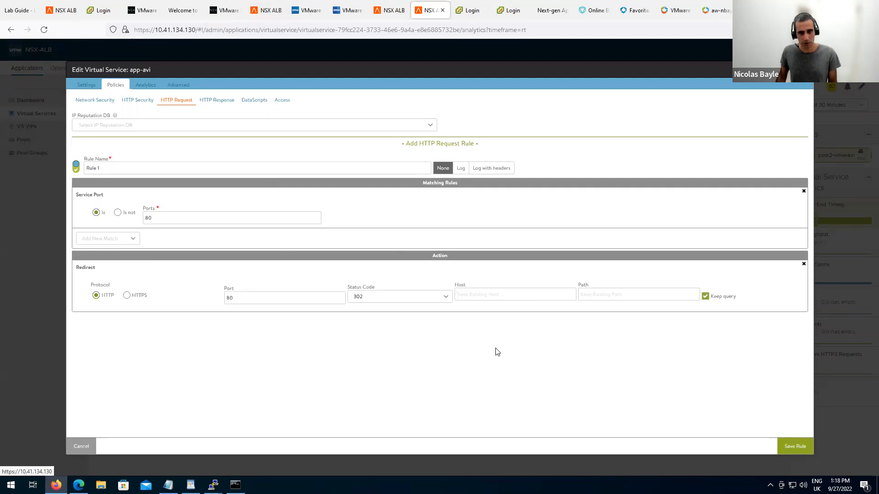
pyautogui.click(126, 295)
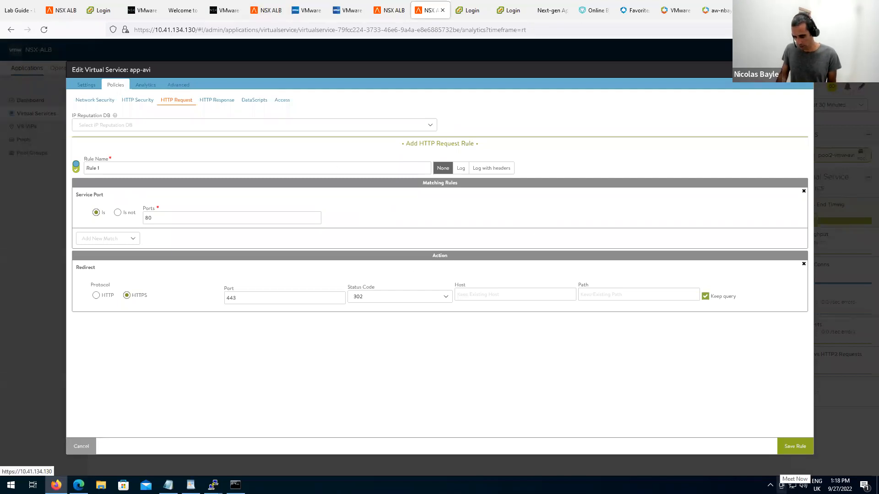
pyautogui.hotkey('alt', 'Tab')
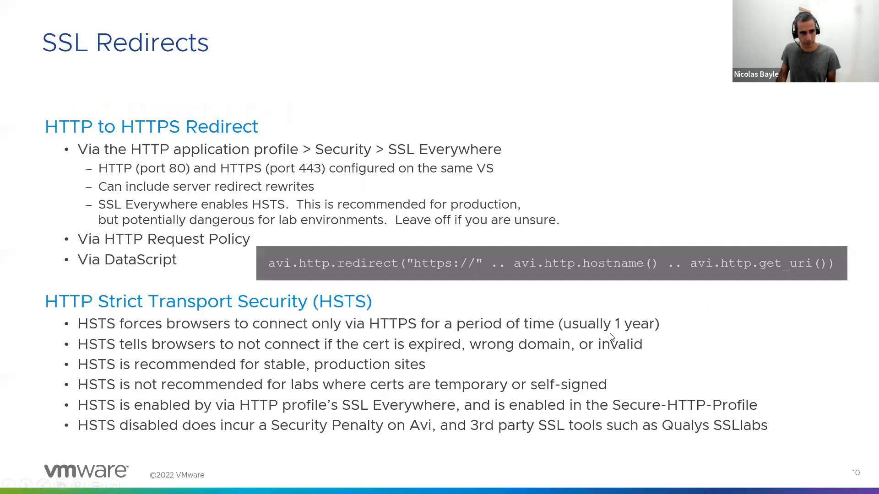
pyautogui.click(670, 325)
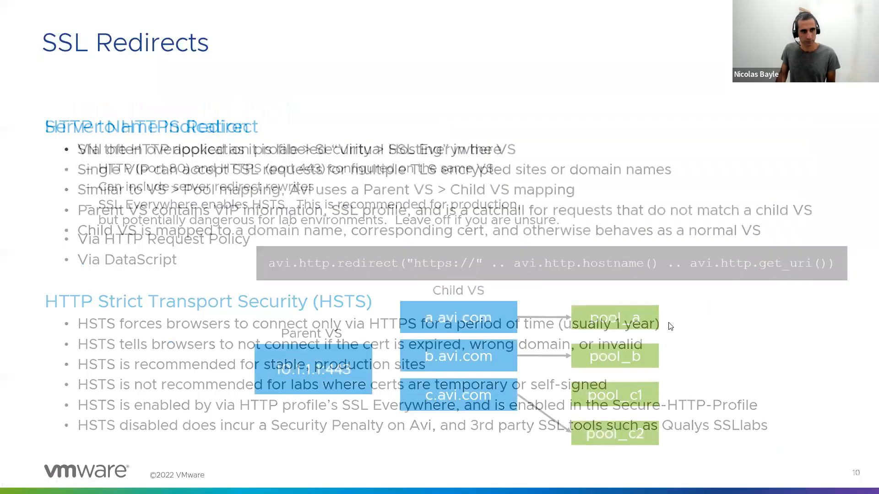
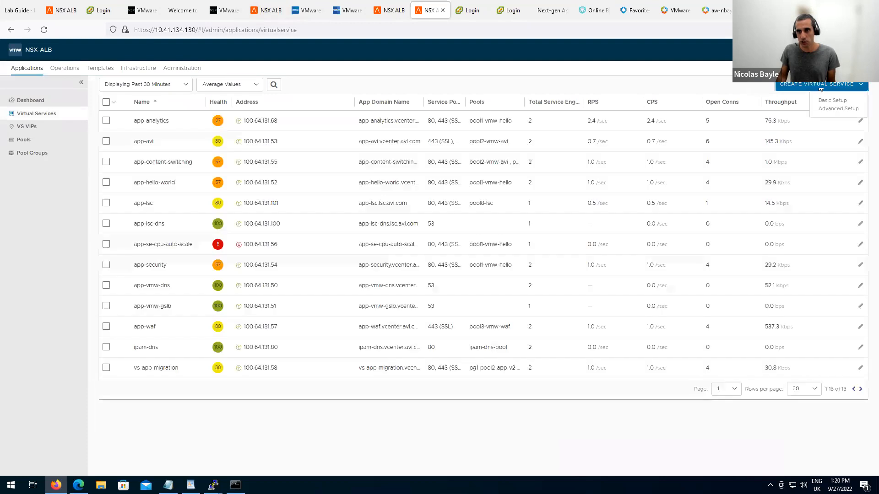
# Start an advanced-setup virtual service in Default-Cloud and mark it as a Virtual Hosting VS.
pyautogui.click(838, 108)
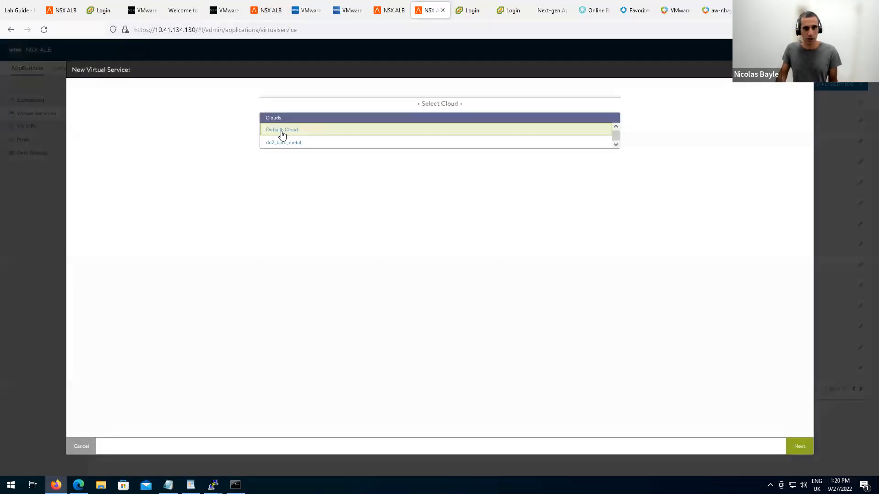
pyautogui.click(797, 451)
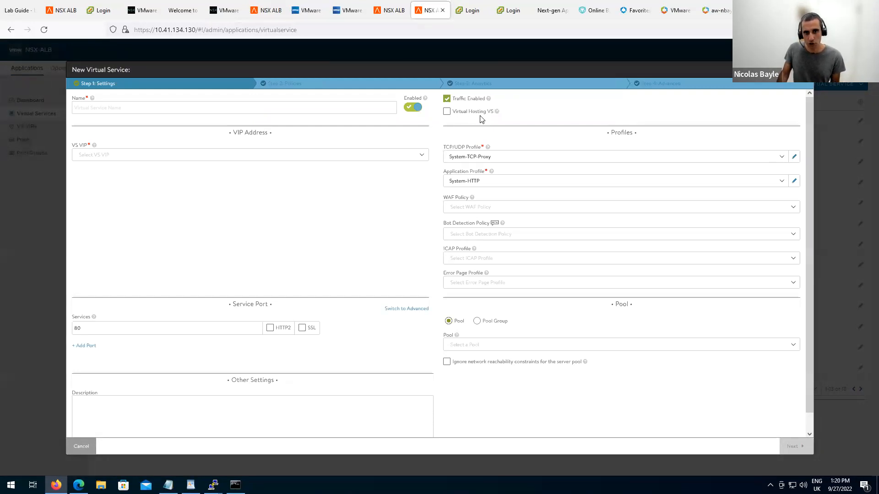
pyautogui.moveTo(497, 112)
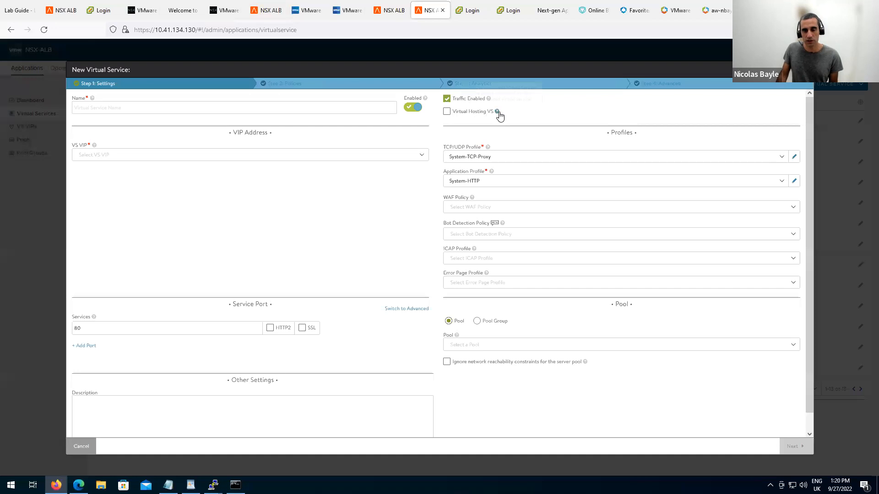
pyautogui.click(447, 112)
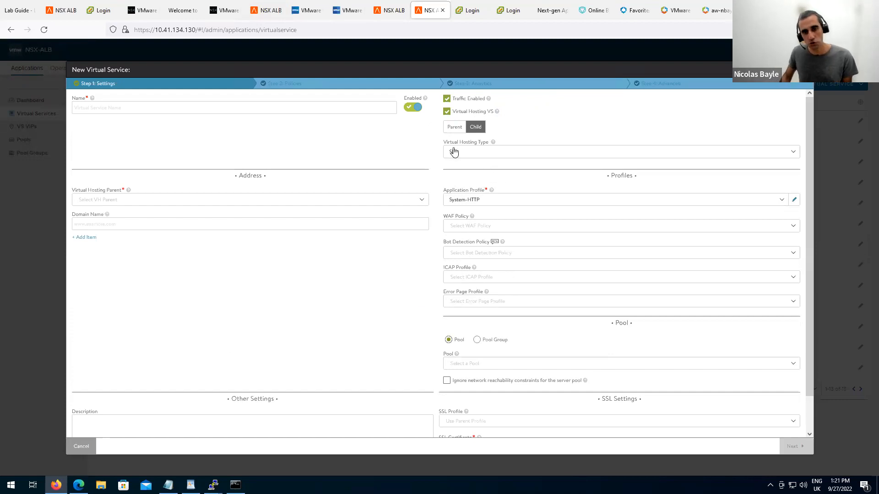
# Compare Parent and Child options, settle on an SNI Child, and find no available parent.
pyautogui.click(454, 133)
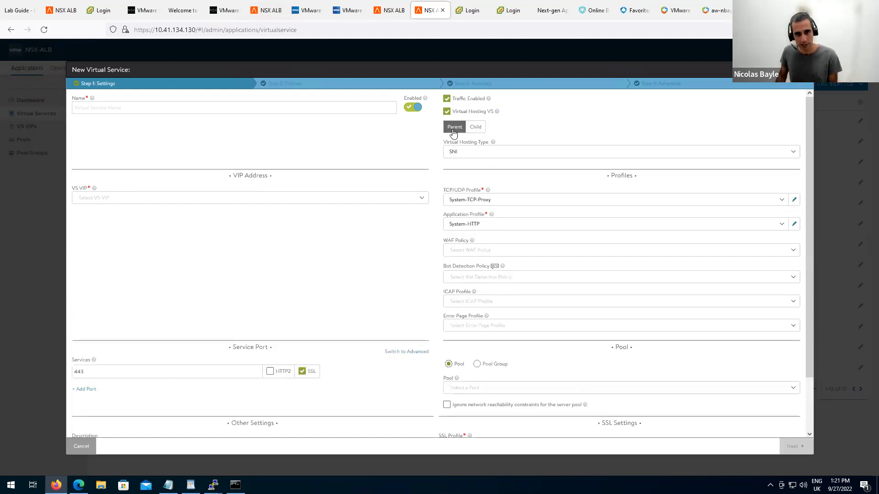
pyautogui.click(476, 127)
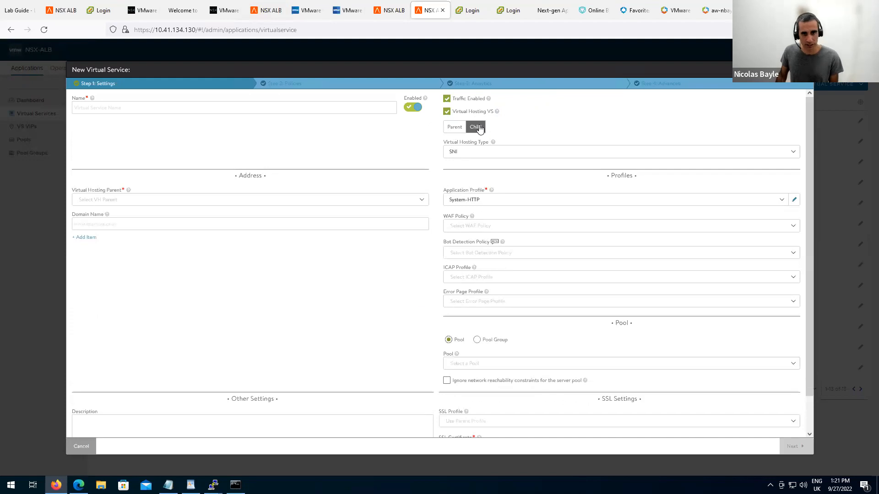
pyautogui.click(456, 130)
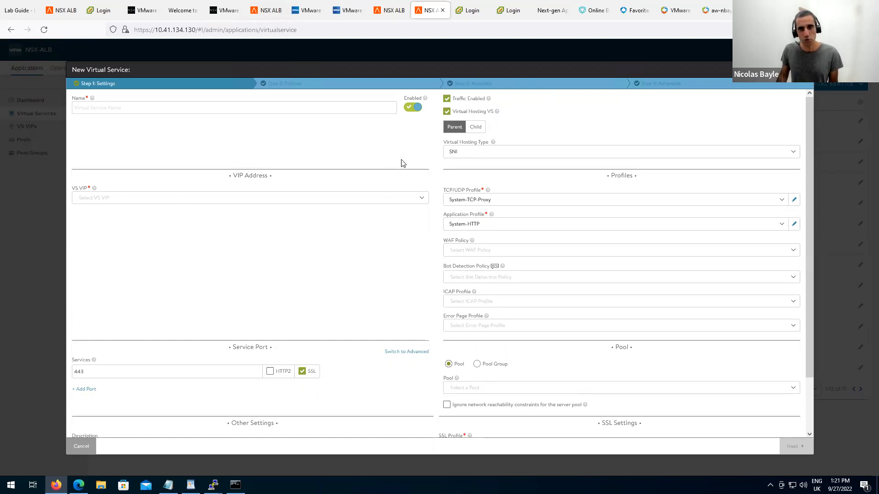
pyautogui.click(473, 129)
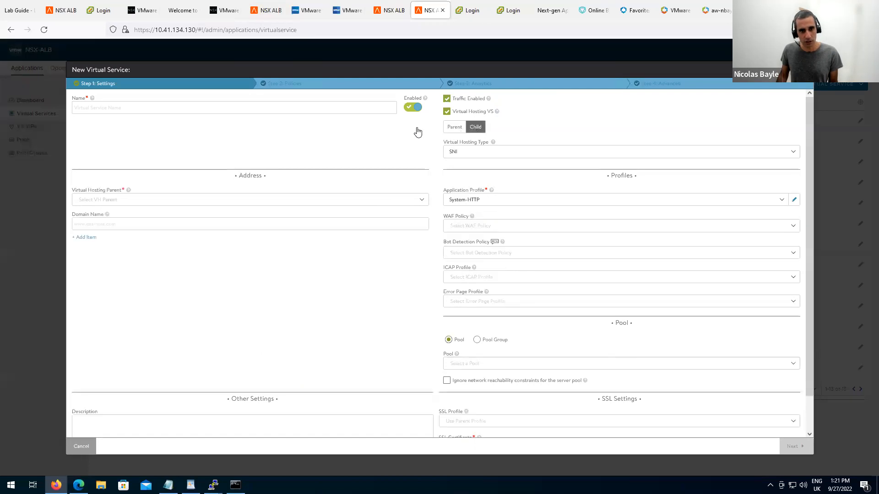
pyautogui.click(251, 202)
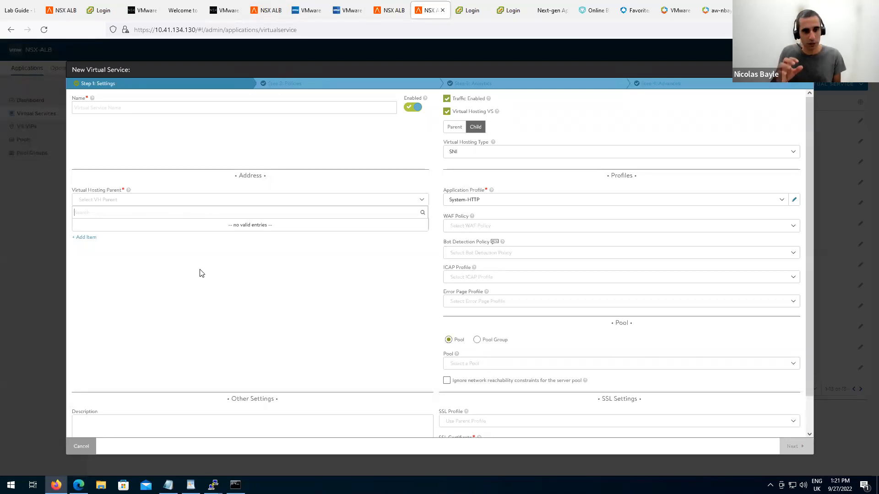
pyautogui.click(208, 248)
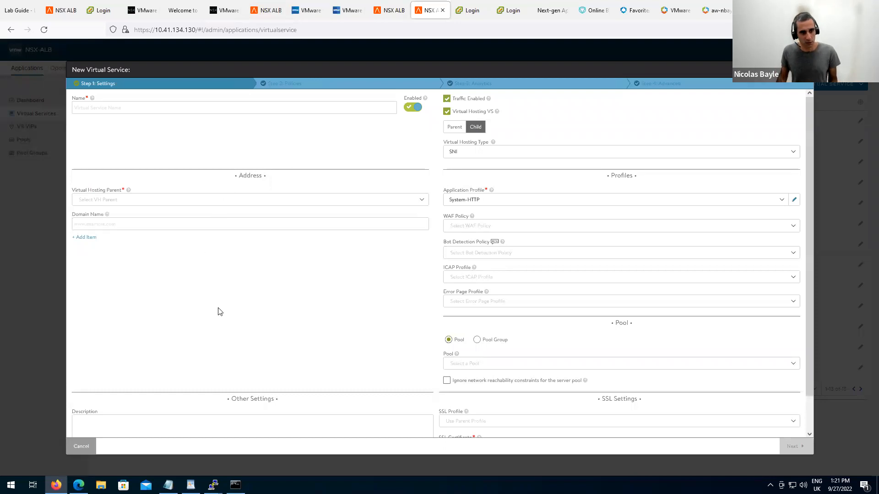
pyautogui.moveTo(72, 215); pyautogui.dragTo(100, 226)
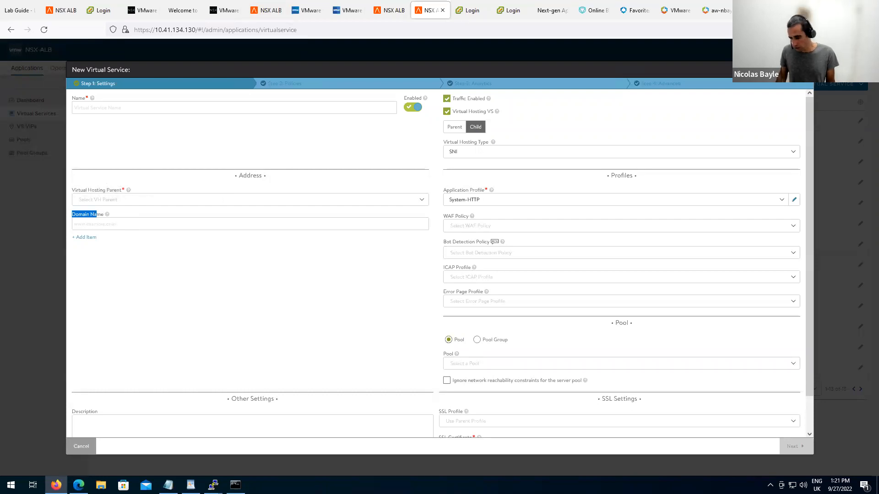
pyautogui.hotkey('alt', 'Tab')
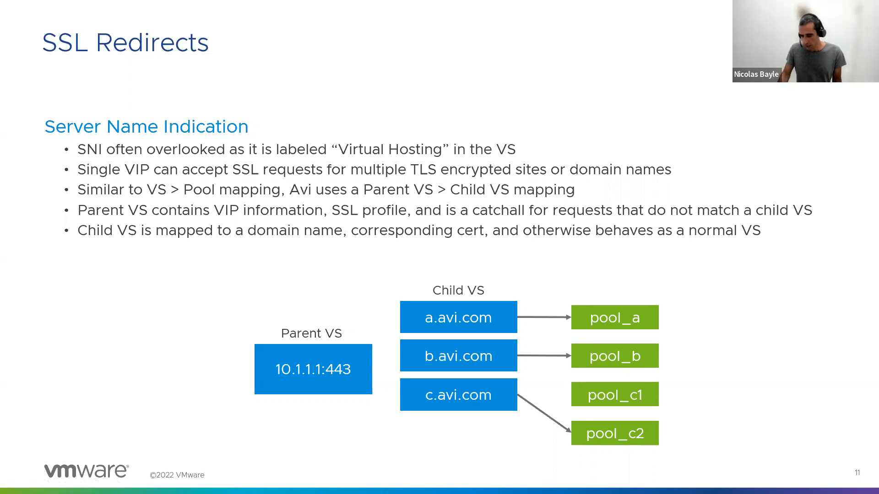
pyautogui.hotkey('alt', 'Tab')
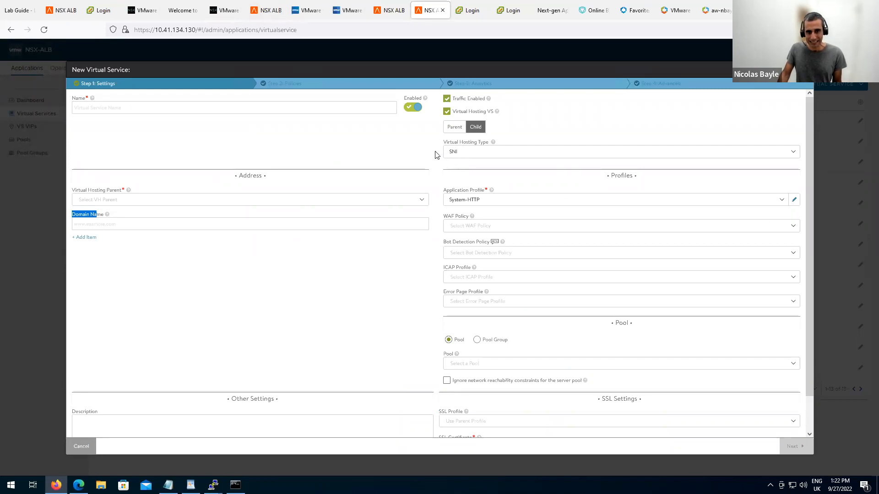
# Set the child's Virtual Hosting Type to Enhanced Virtual Hosting instead of SNI.
pyautogui.click(525, 152)
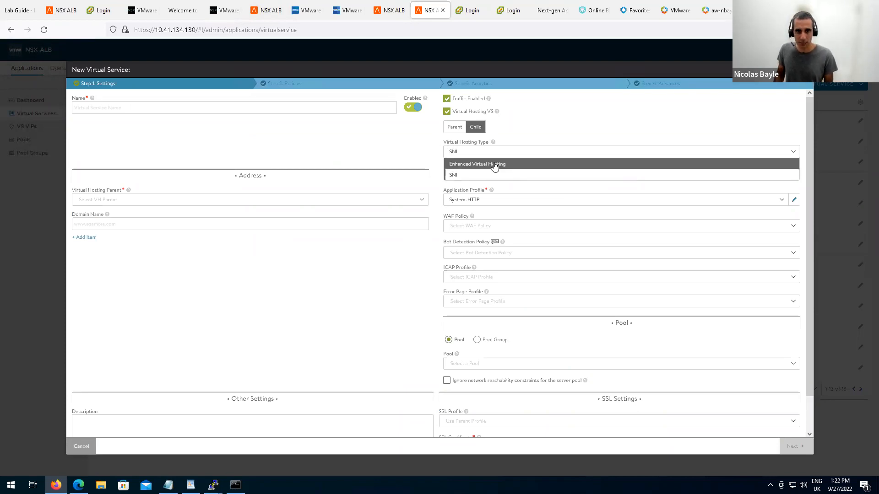
pyautogui.click(493, 165)
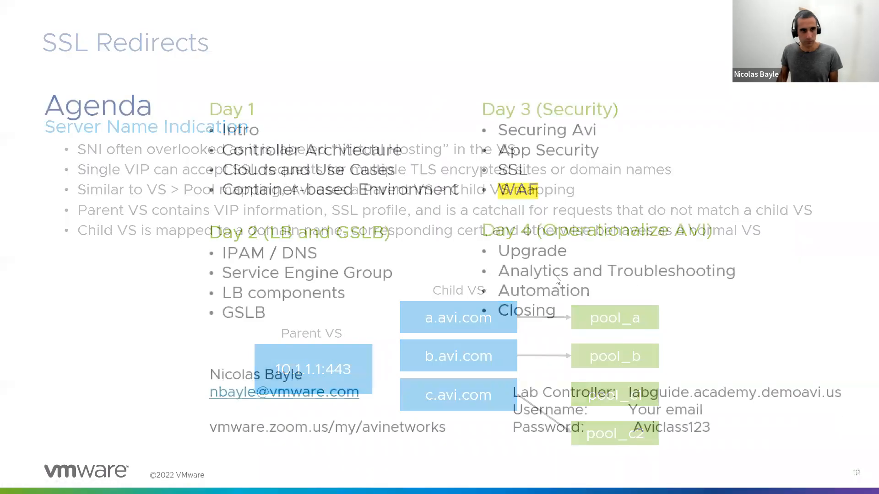
# Go back from the Agenda slide to the SSL Redirects slide.
pyautogui.press('Left')
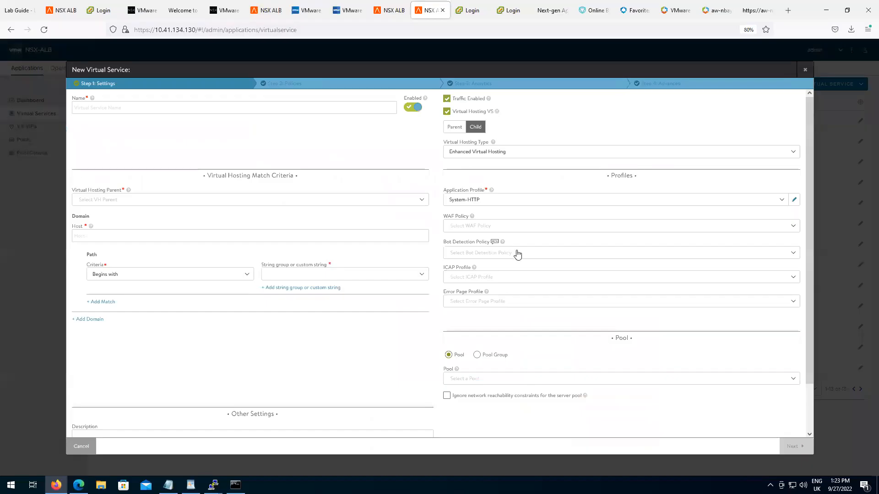
# Discard the draft virtual service and open app-avi for editing.
pyautogui.click(86, 447)
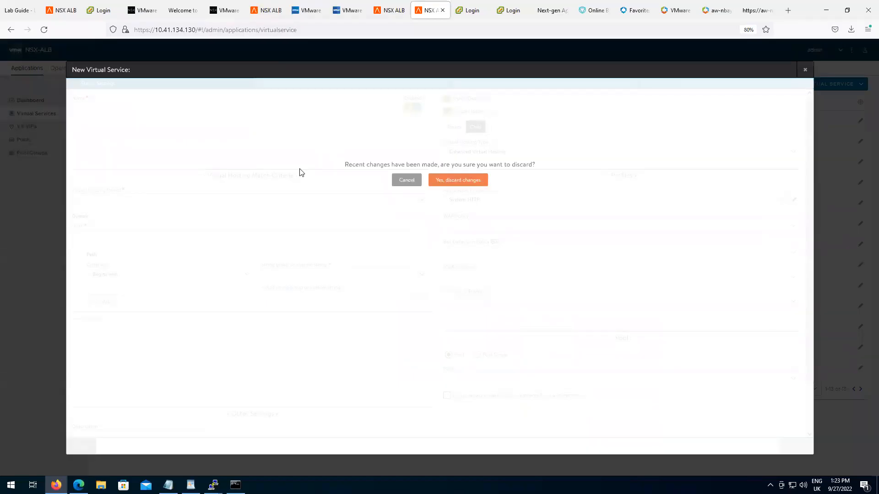
pyautogui.click(444, 178)
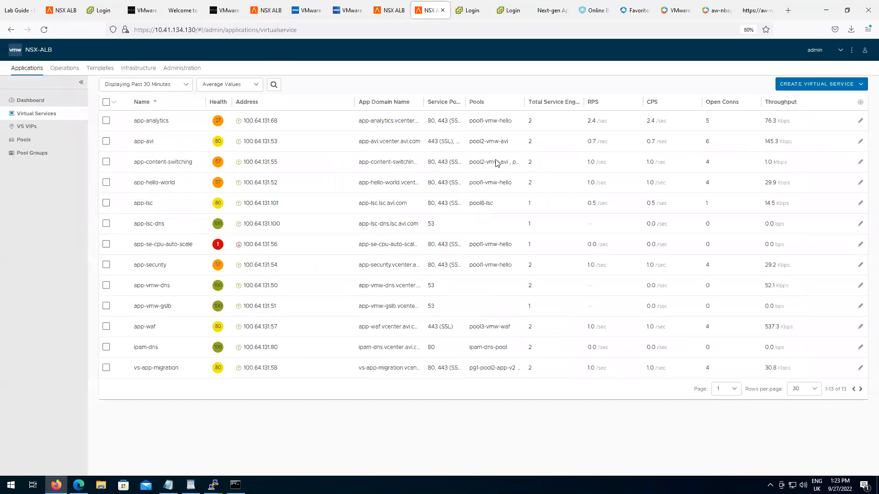
pyautogui.click(860, 142)
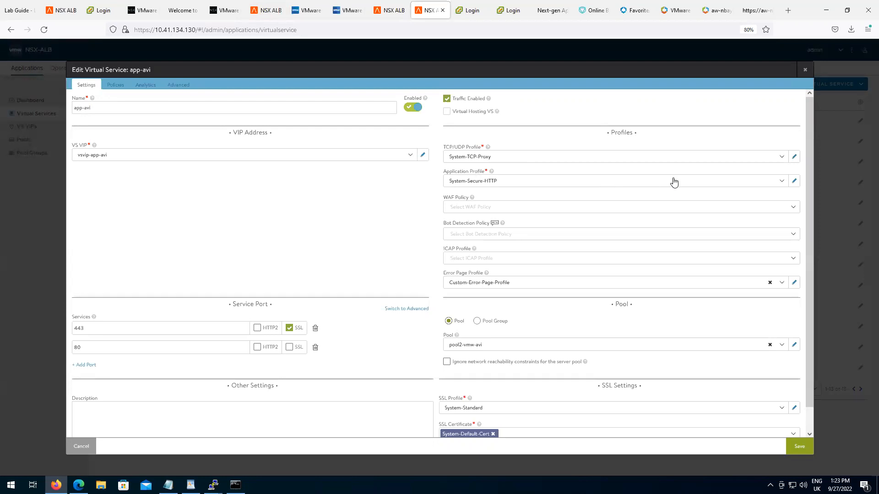
pyautogui.click(796, 182)
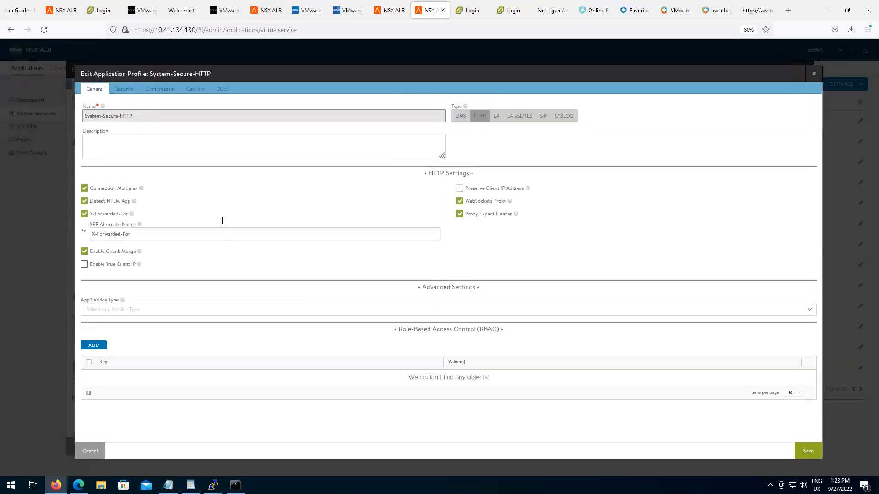
pyautogui.click(128, 90)
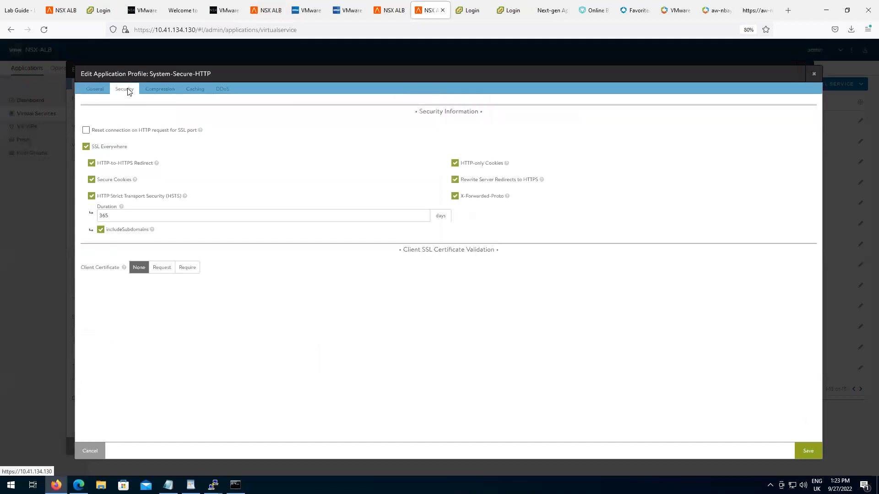
pyautogui.click(168, 274)
pyautogui.click(194, 273)
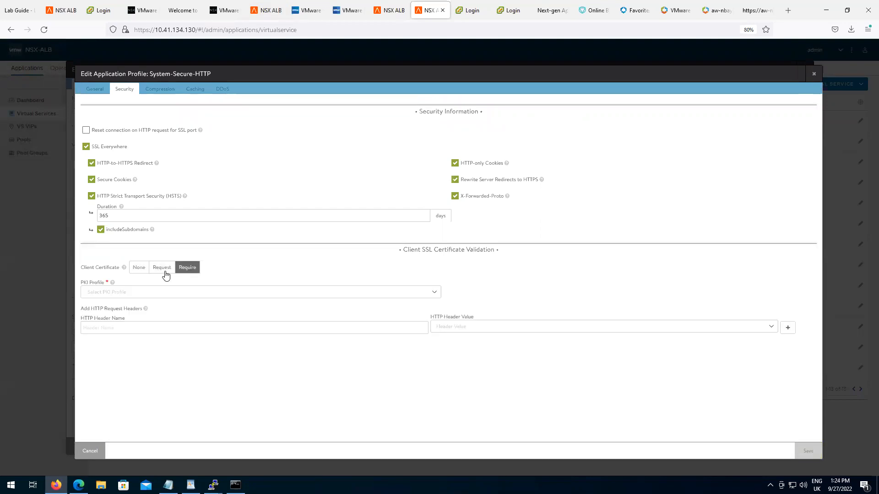
pyautogui.click(170, 270)
pyautogui.click(200, 269)
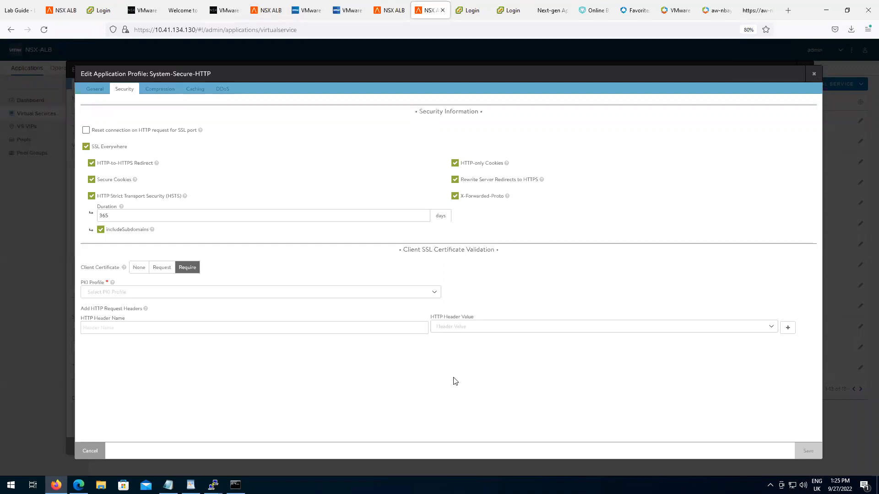
pyautogui.click(414, 328)
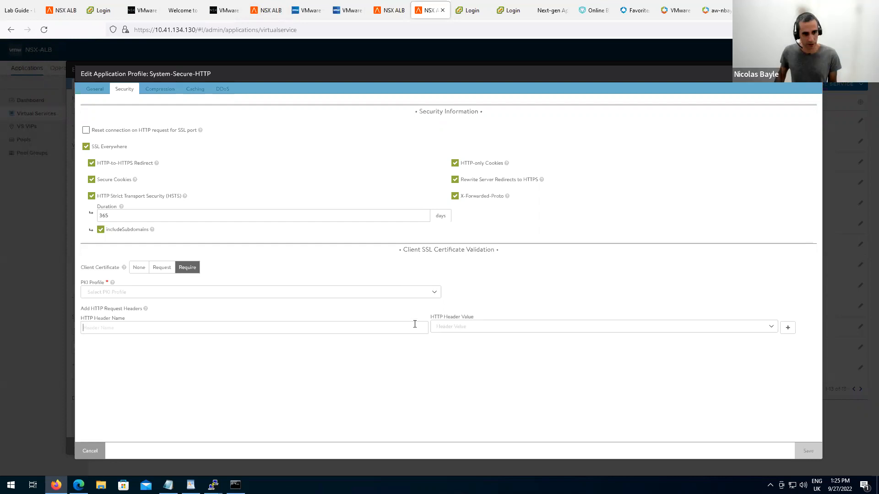
pyautogui.click(525, 327)
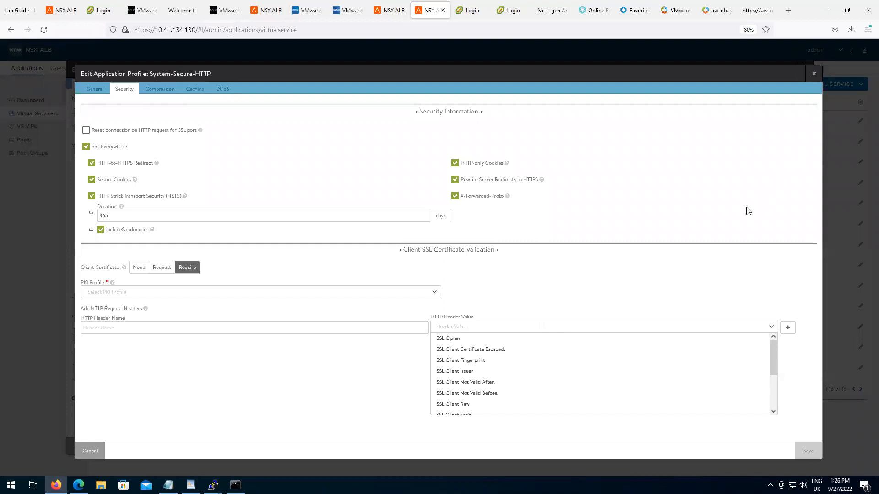
pyautogui.click(728, 286)
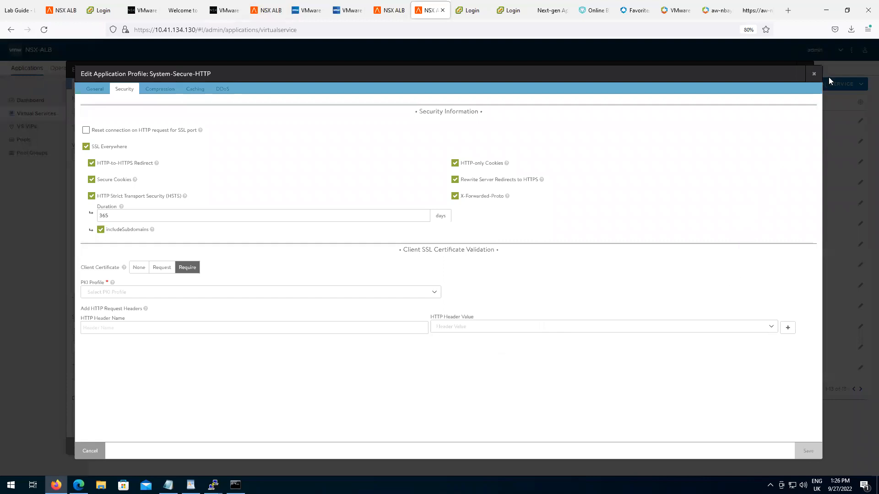
pyautogui.click(815, 75)
pyautogui.click(482, 188)
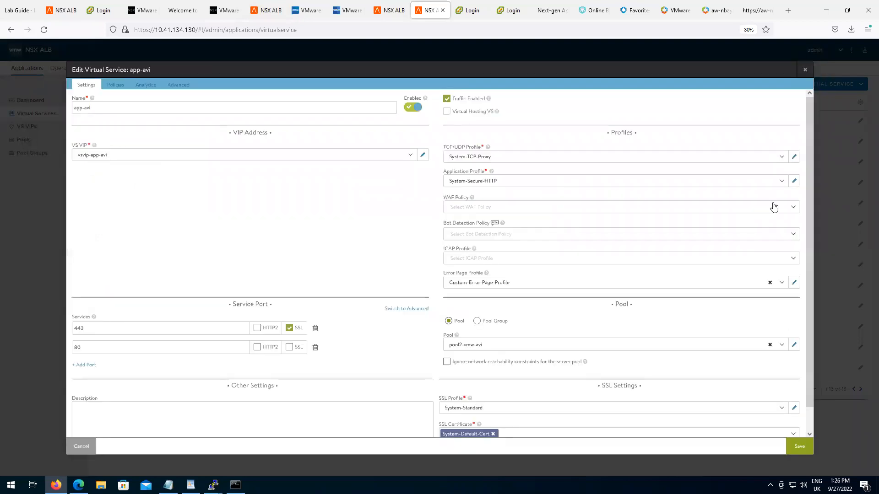
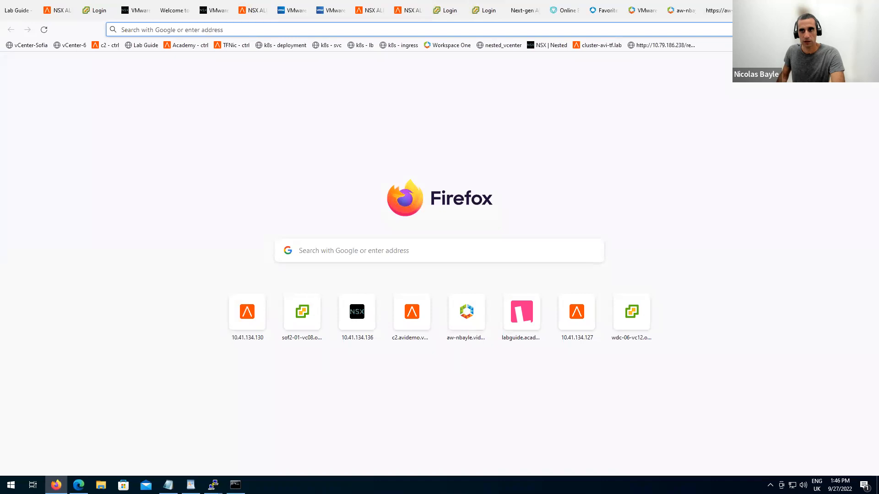
pyautogui.click(673, 29)
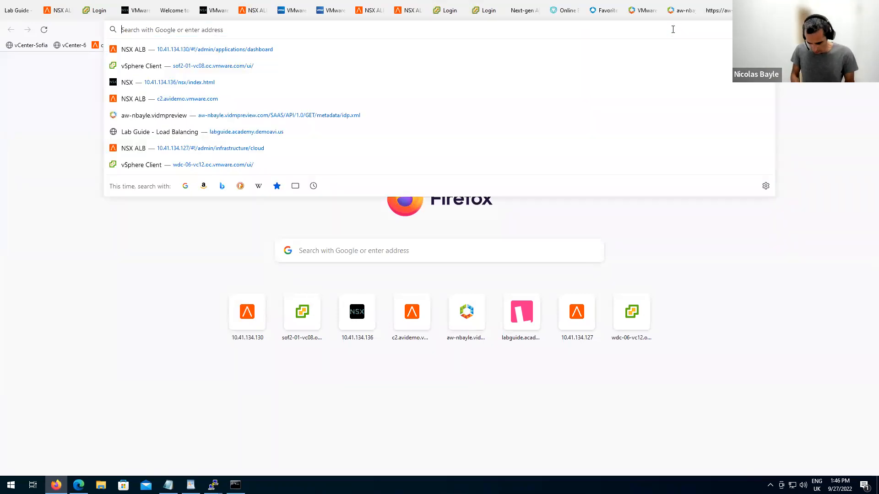
pyautogui.write('app-waf.vcenter.avi.com')
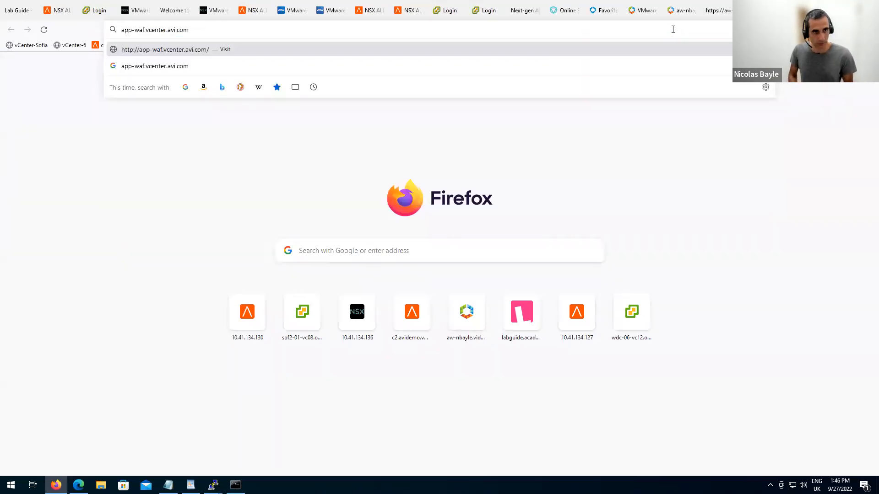
pyautogui.press('Return')
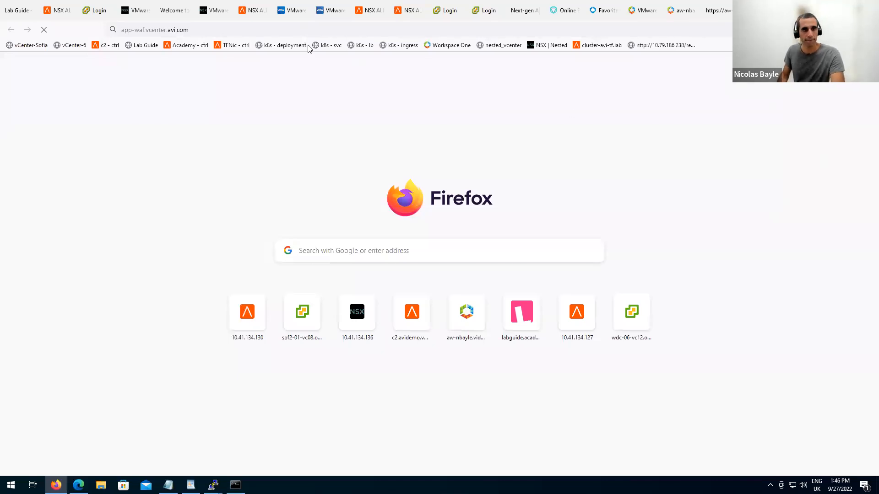
pyautogui.click(299, 32)
pyautogui.press('Home')
pyautogui.write('httpos://')
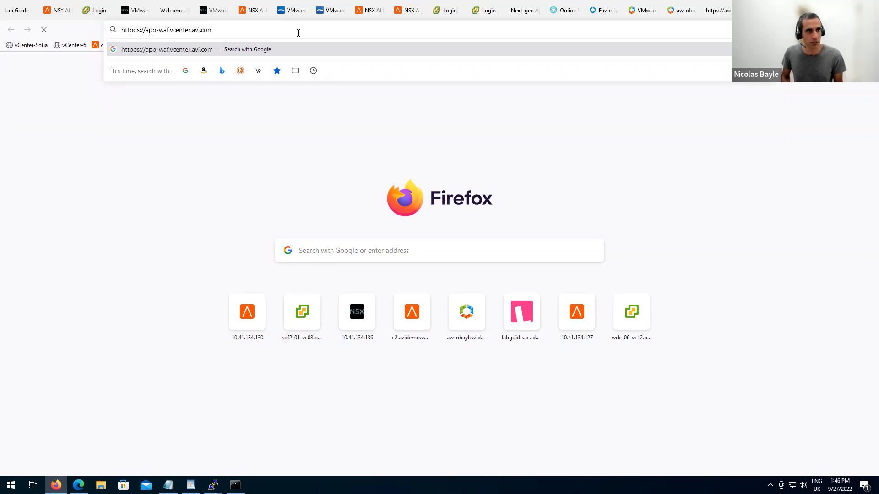
pyautogui.press('BackSpace')
pyautogui.press('Return')
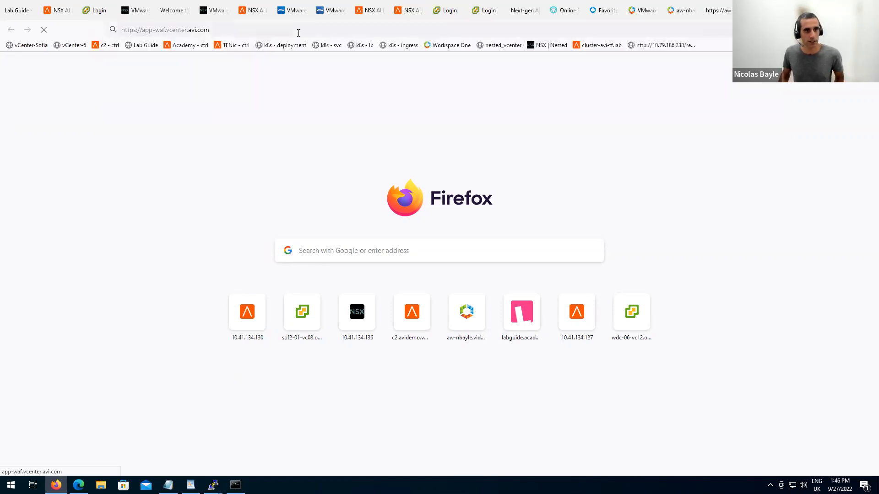
pyautogui.click(584, 298)
pyautogui.click(555, 444)
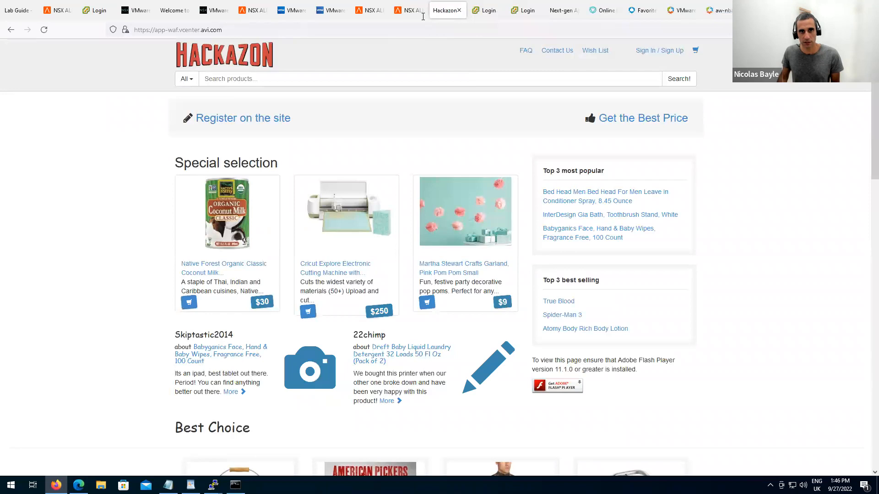
# Return to the NSX ALB virtual services list, leaving Hackazon open in another tab.
pyautogui.click(407, 10)
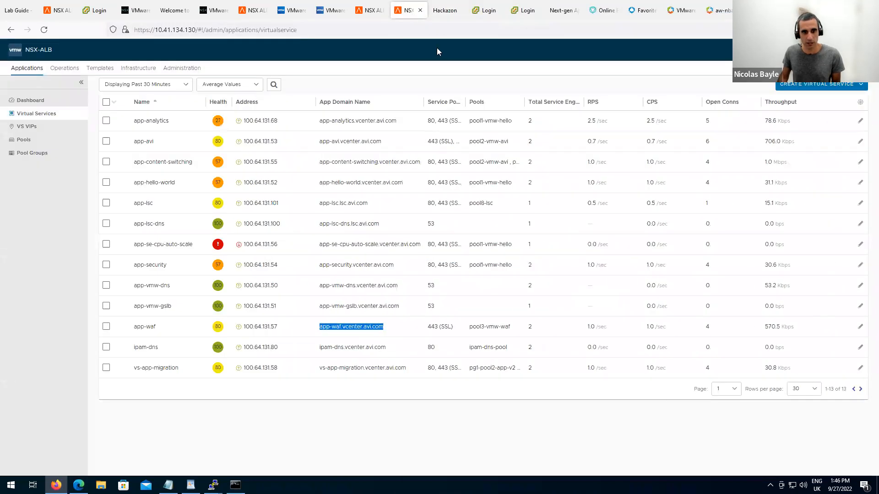
pyautogui.click(445, 10)
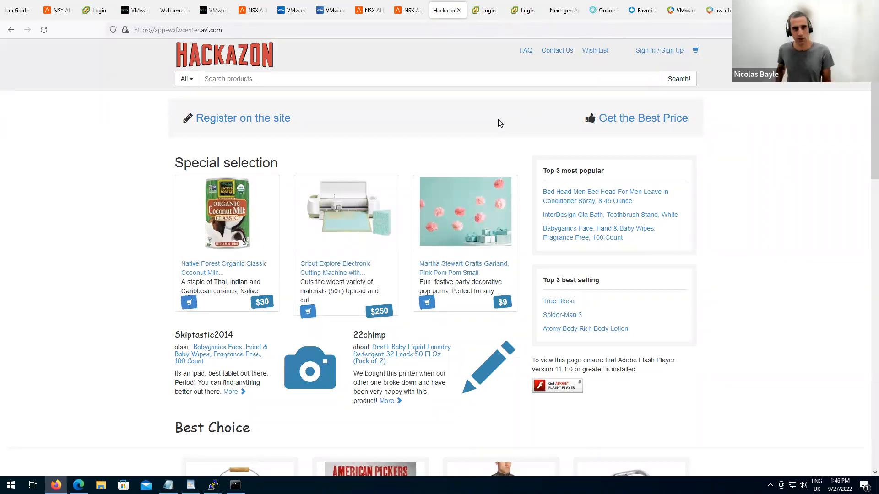
pyautogui.click(414, 10)
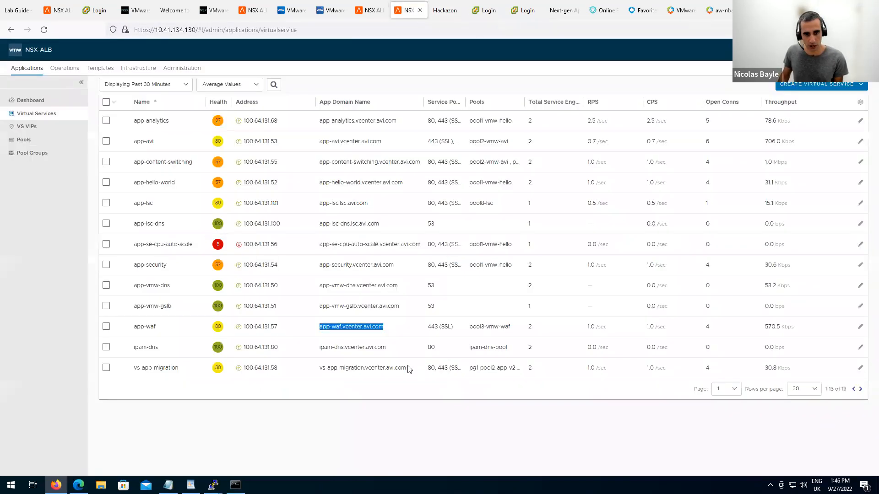
# Edit the app-waf virtual service and choose System-WAF-Policy as its WAF policy.
pyautogui.click(860, 326)
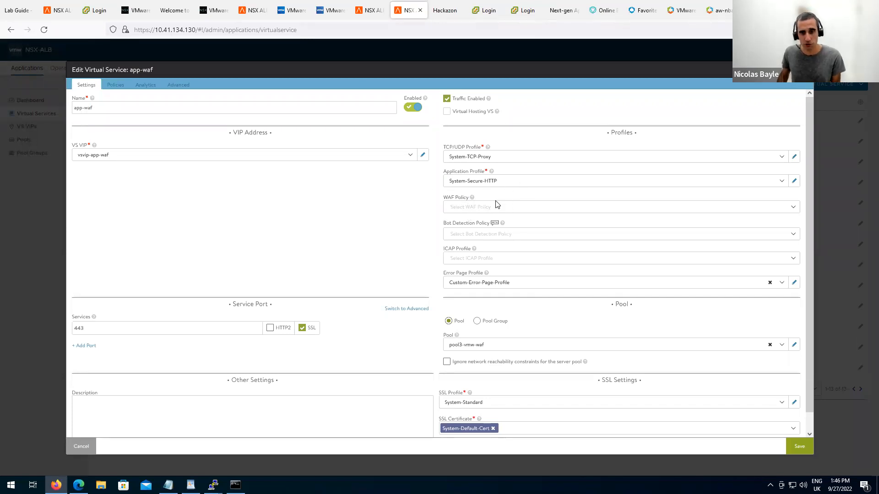
pyautogui.click(522, 208)
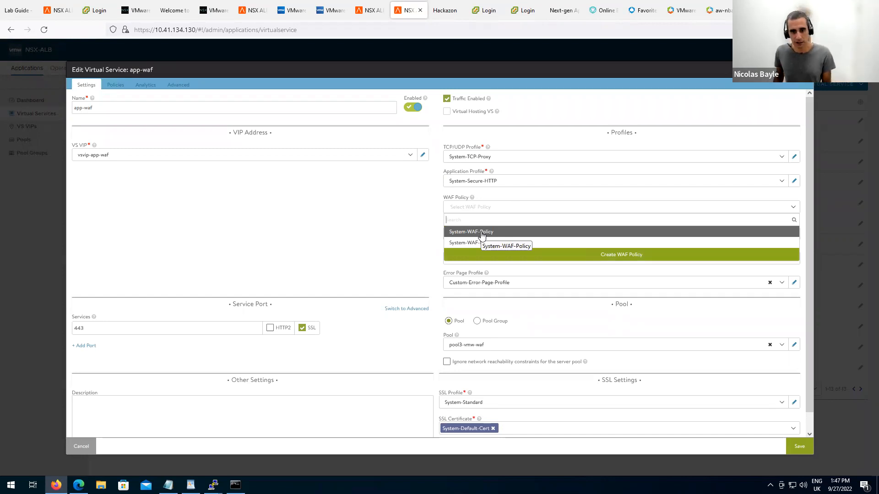
pyautogui.click(482, 234)
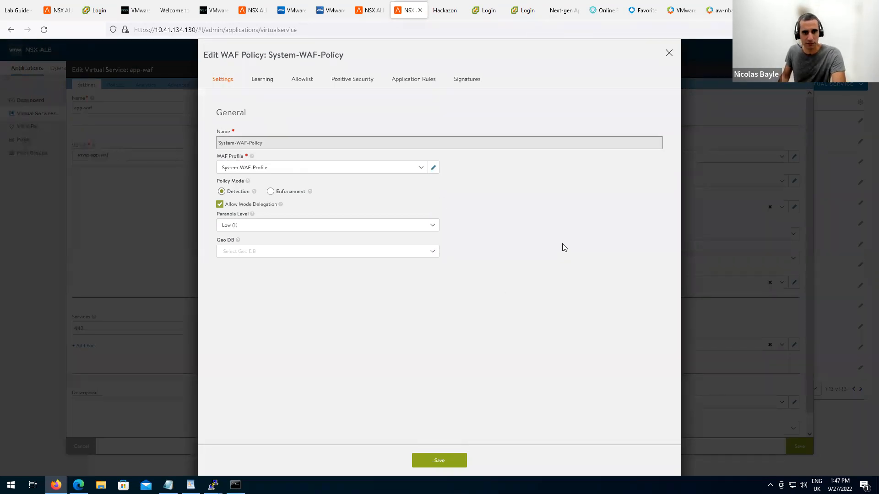
# Open System-WAF-Profile from the WAF Profile field of the Edit WAF Policy dialog.
pyautogui.click(433, 167)
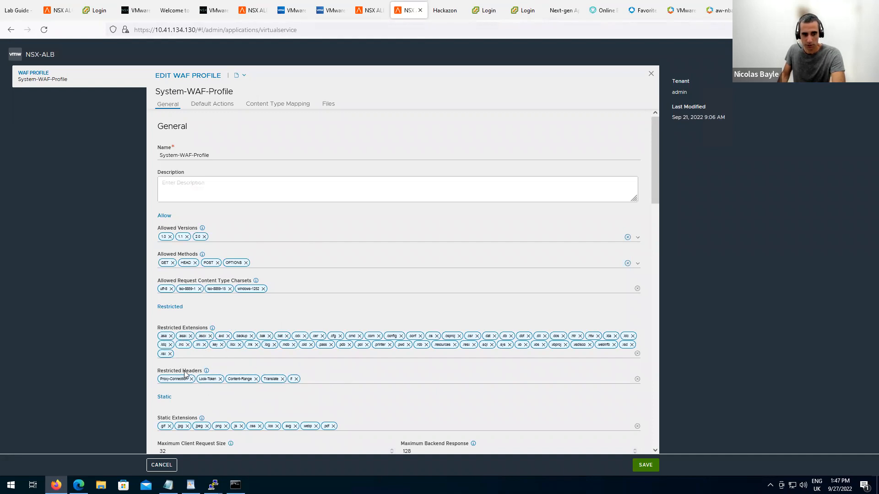
# Review the System-WAF-Profile sections, cancel unchanged, and switch the policy to Enforcement mode.
pyautogui.moveTo(655, 181); pyautogui.dragTo(653, 371)
pyautogui.scroll(-4, 650, 378)
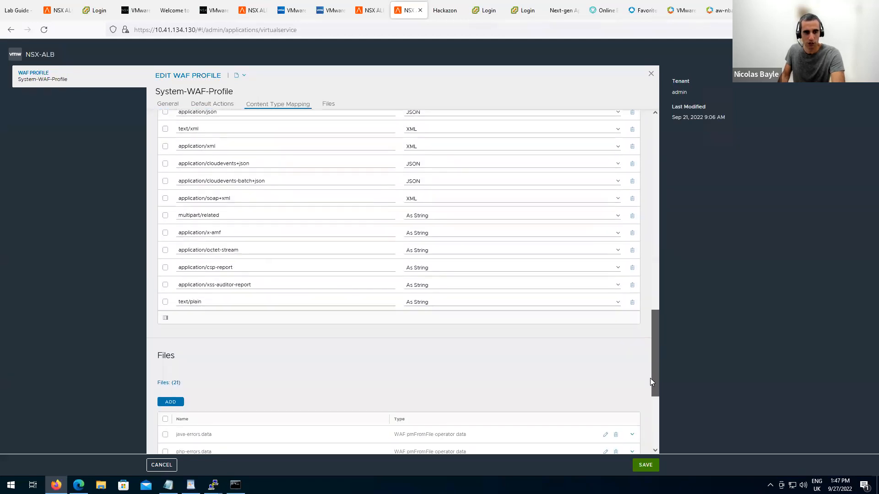
pyautogui.moveTo(645, 335); pyautogui.dragTo(652, 133)
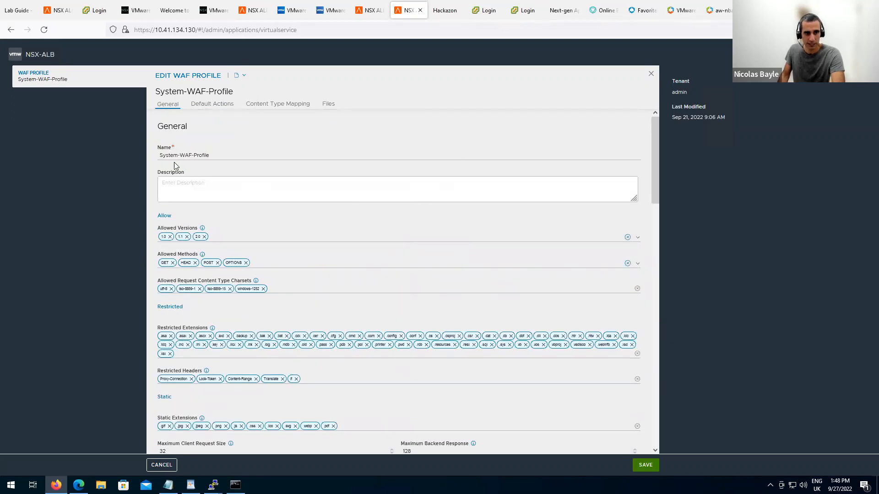
pyautogui.moveTo(169, 156); pyautogui.dragTo(238, 156)
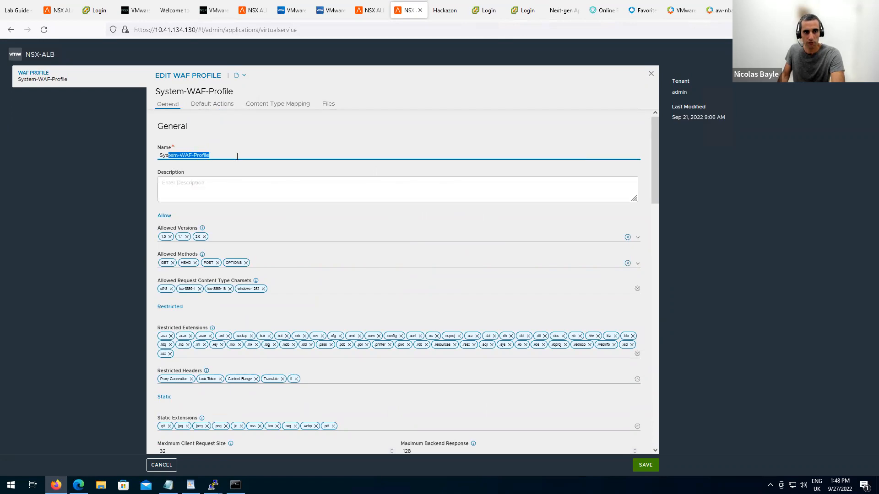
pyautogui.click(651, 74)
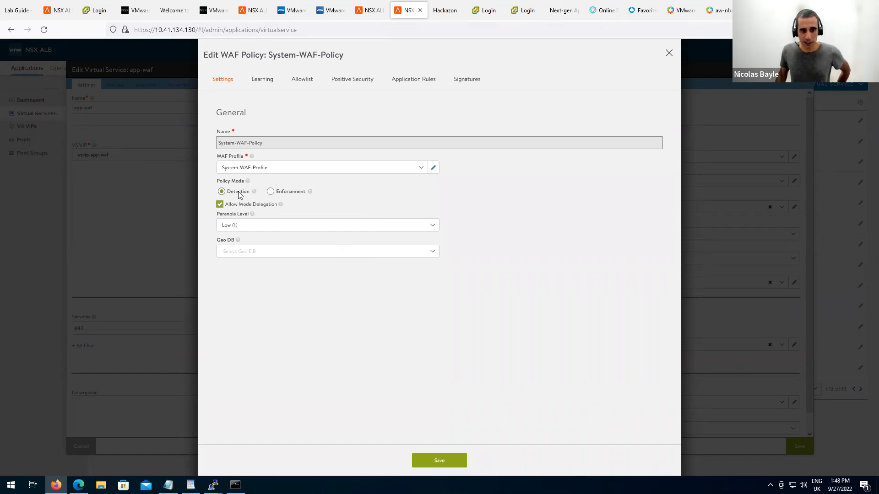
pyautogui.click(271, 192)
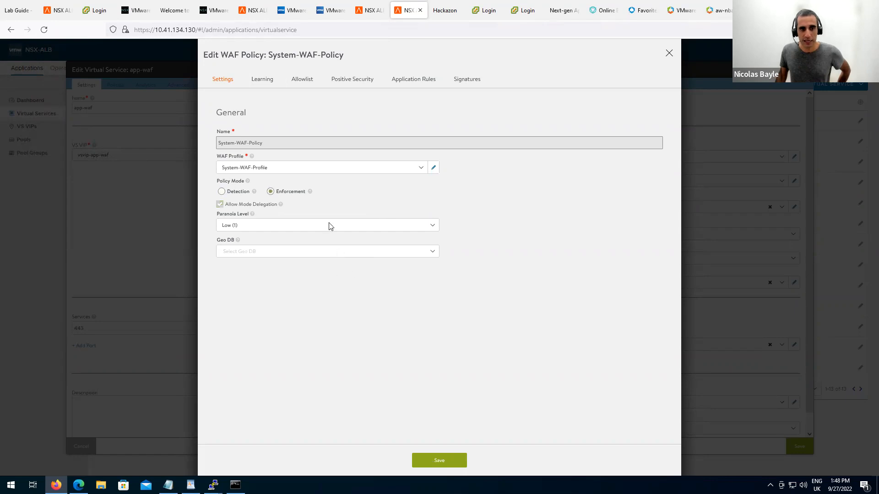
# Revert System-WAF-Policy to Detection mode and save the policy.
pyautogui.moveTo(310, 194)
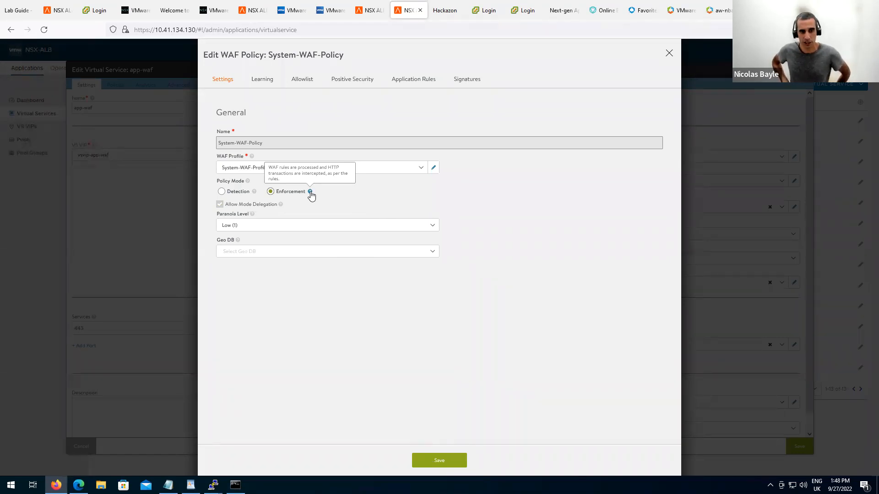
pyautogui.click(221, 192)
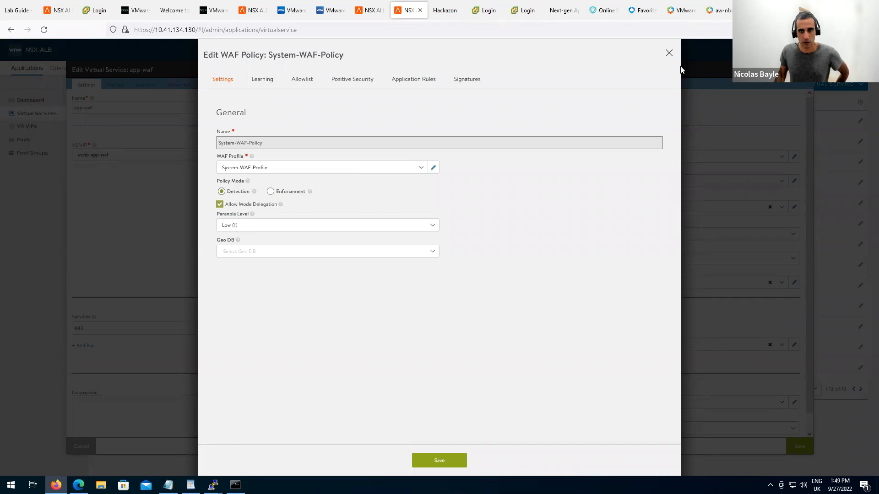
pyautogui.click(669, 53)
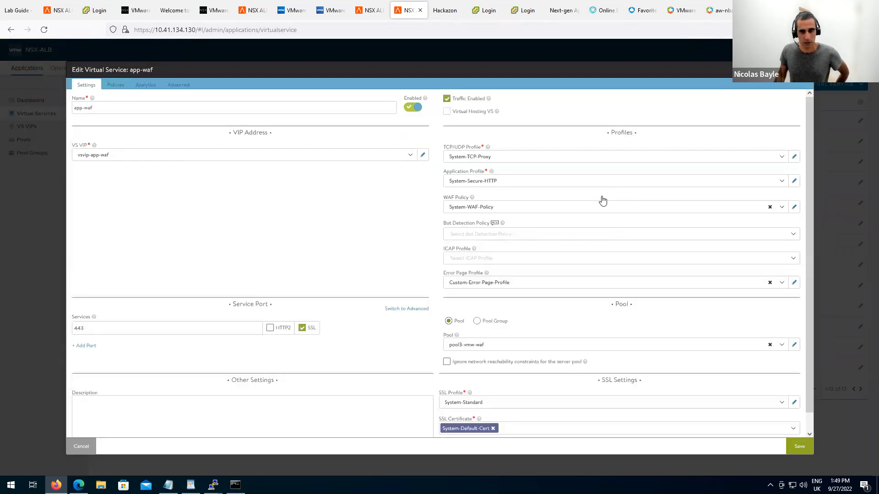
pyautogui.click(794, 207)
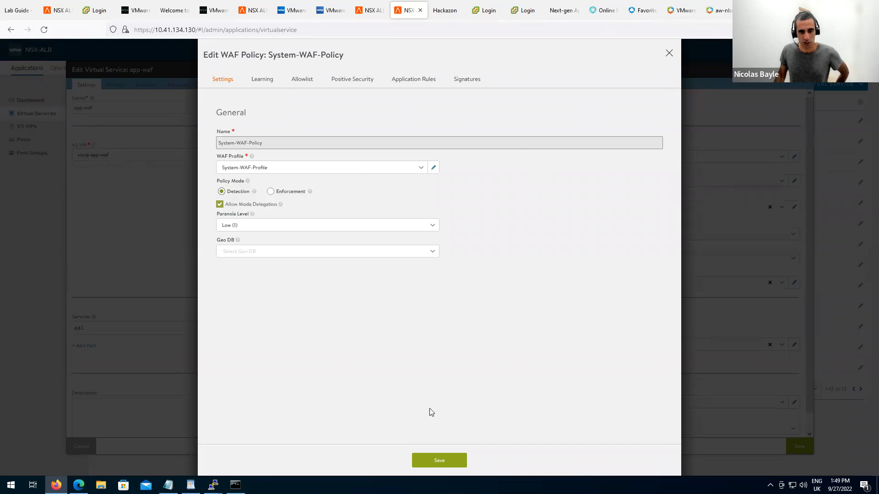
pyautogui.click(442, 465)
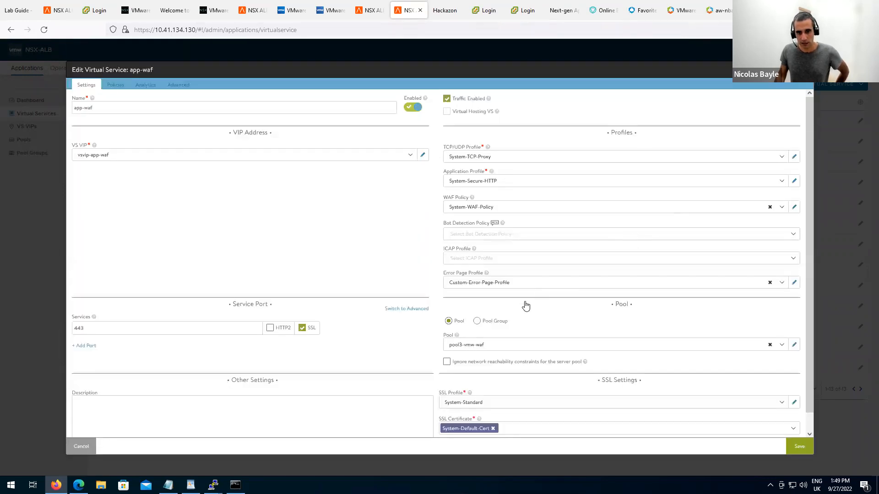
# Save the app-waf virtual service, then go to the Hackazon shop's product search box.
pyautogui.click(799, 451)
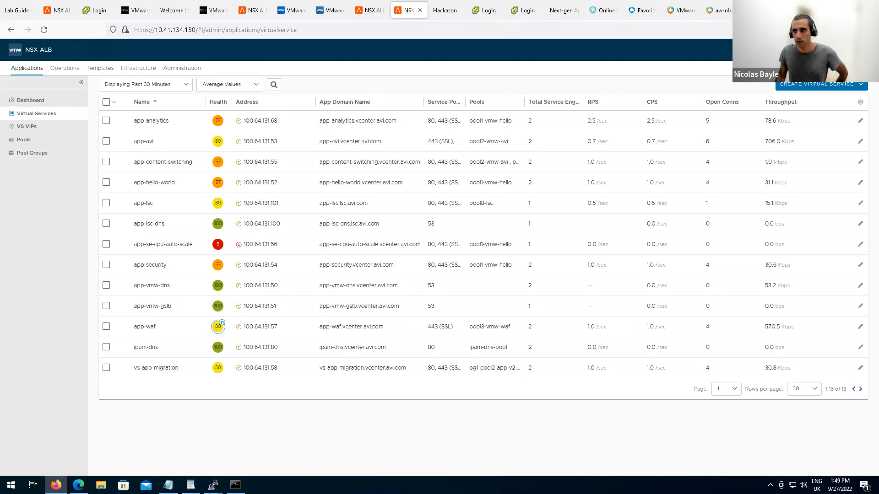
pyautogui.click(444, 11)
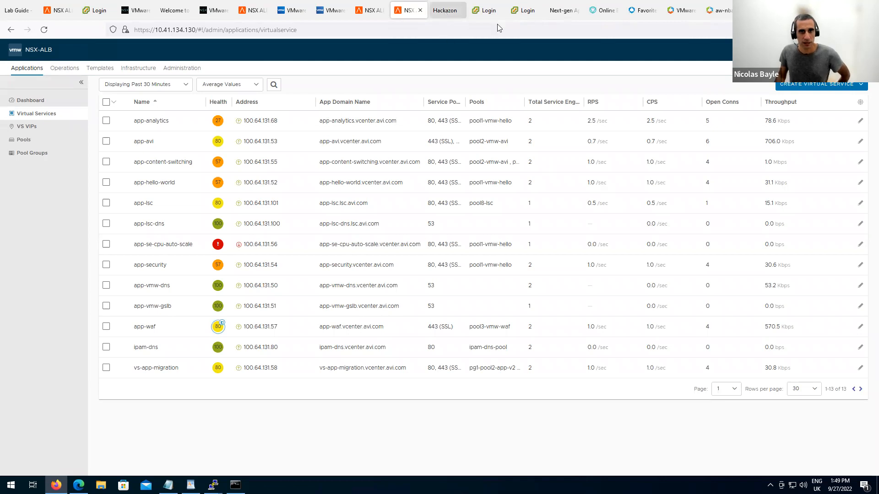
pyautogui.click(281, 80)
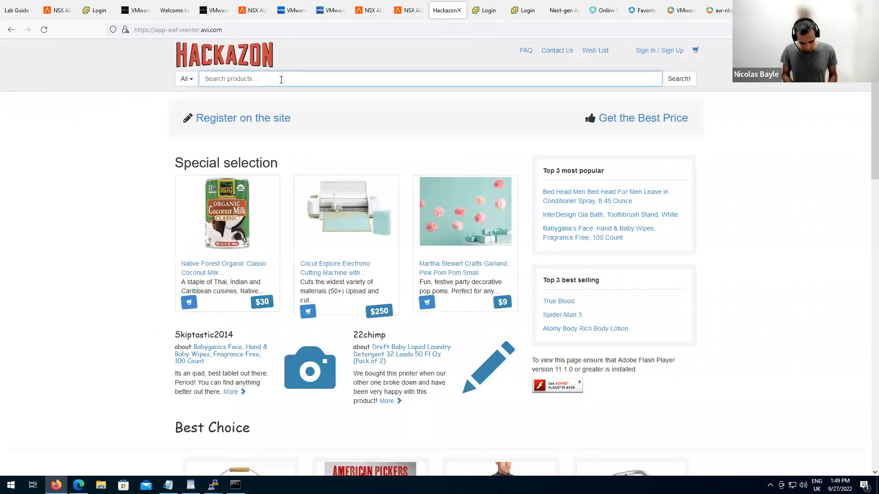
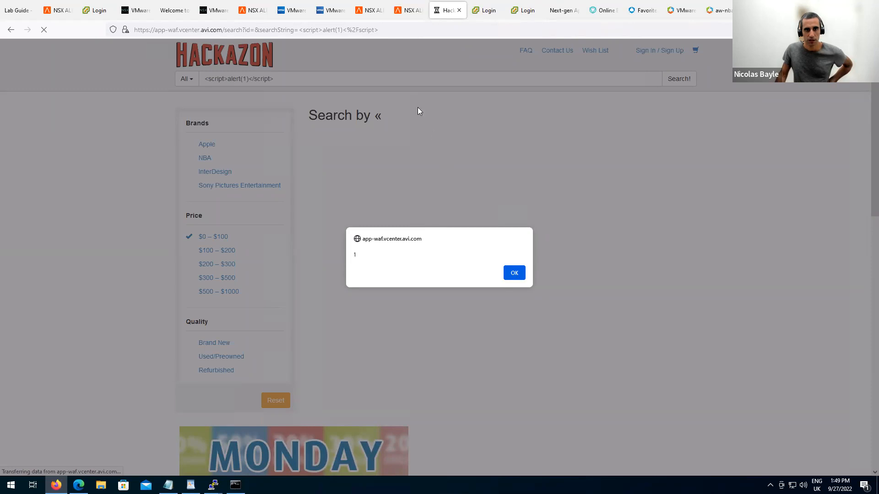
# Switch back to the NSX ALB virtual services list, where app-waf shows health score 80.
pyautogui.click(403, 13)
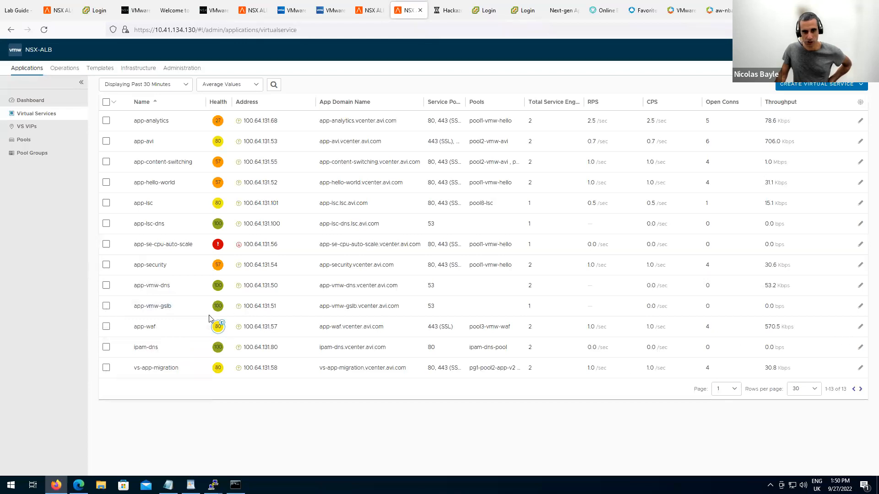
# Open the app-waf virtual service and view its request logs.
pyautogui.click(146, 327)
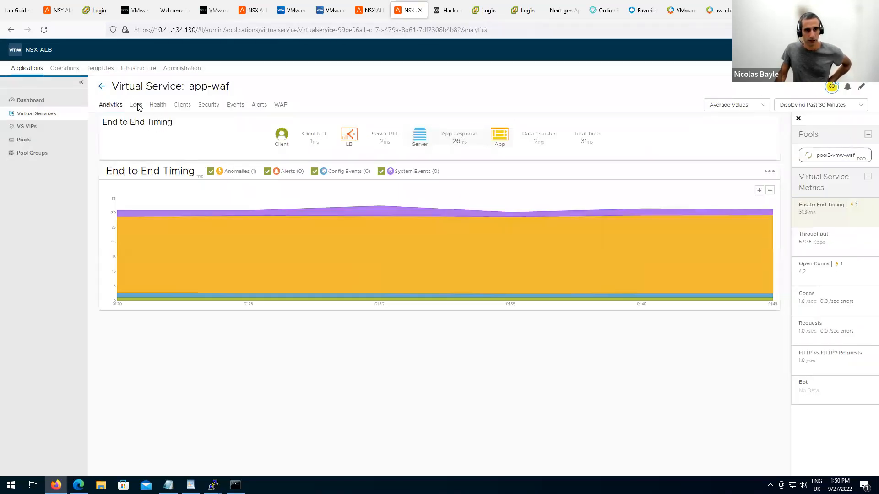
pyautogui.click(136, 105)
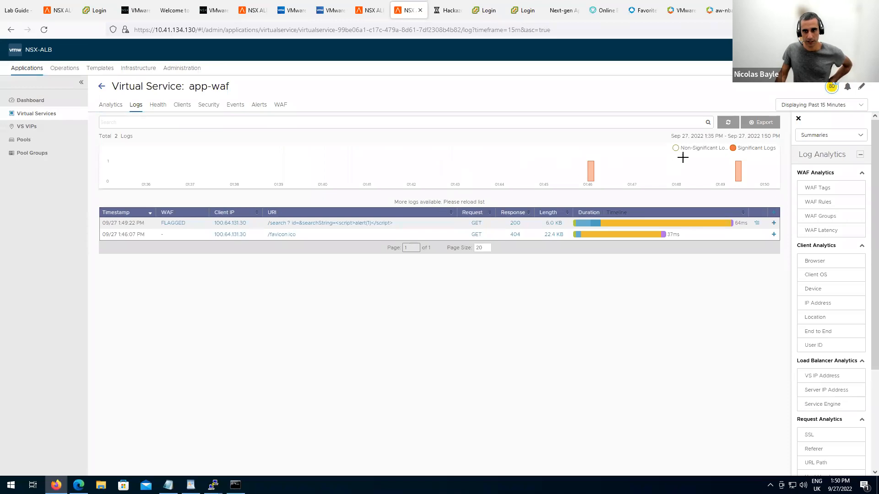
pyautogui.click(677, 148)
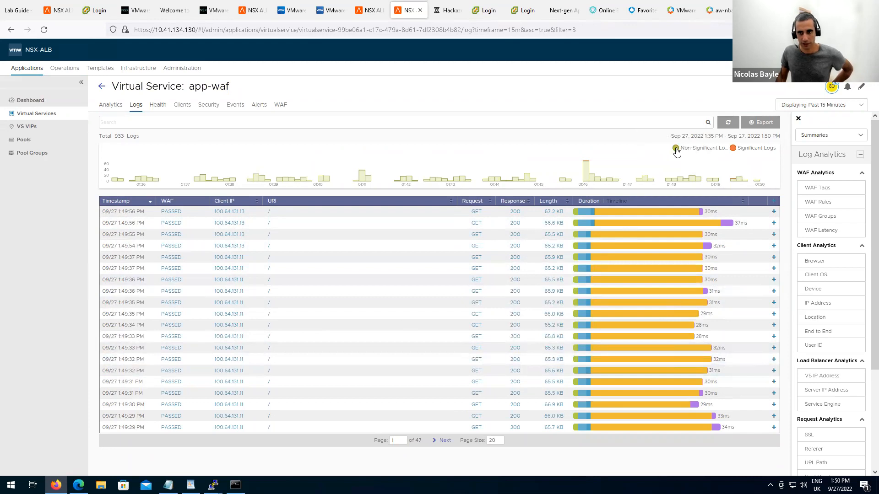
pyautogui.click(698, 151)
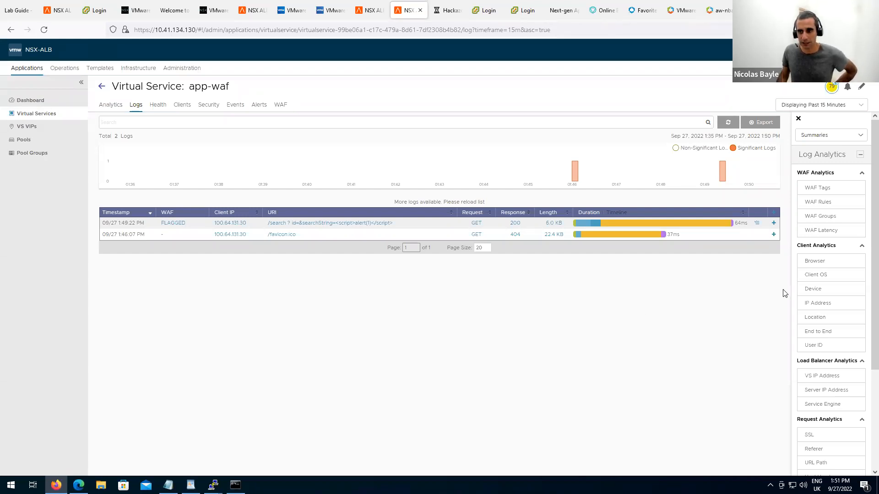
pyautogui.click(826, 231)
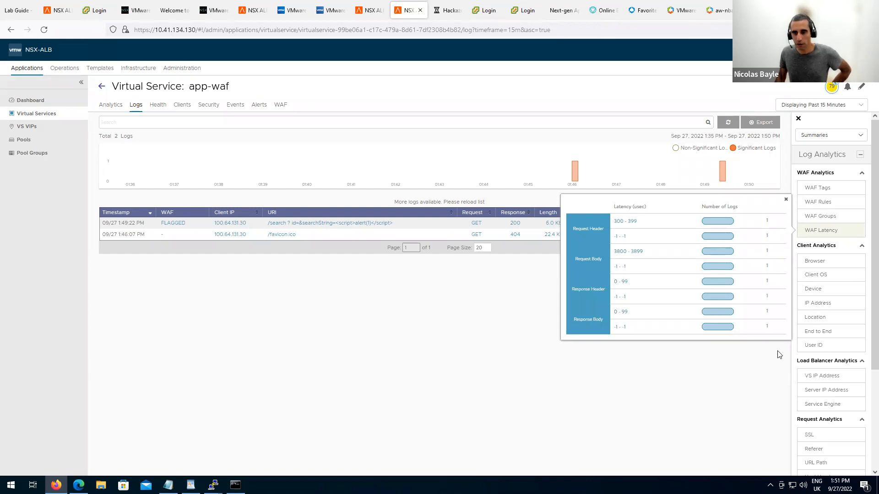
pyautogui.click(787, 201)
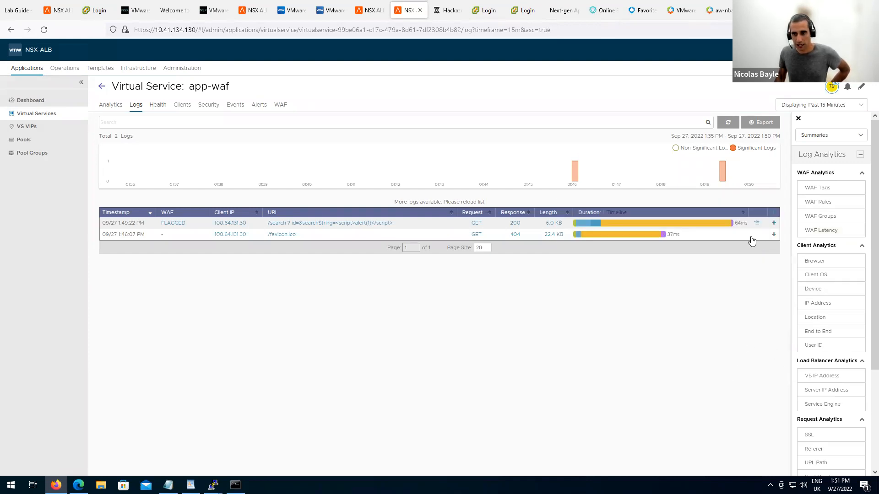
# Expand the flagged XSS search request, review its WAF timings, and start a CRS_941_Application_Attack_XSS exception.
pyautogui.click(773, 225)
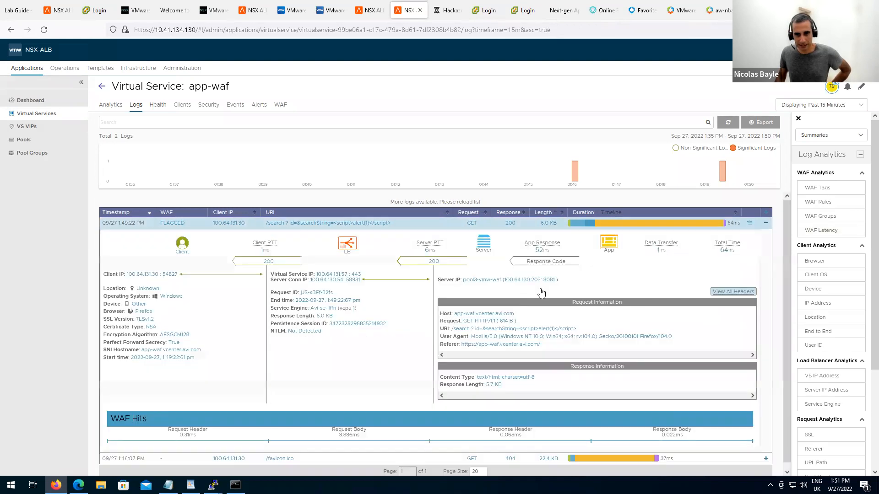
pyautogui.scroll(-1, 555, 393)
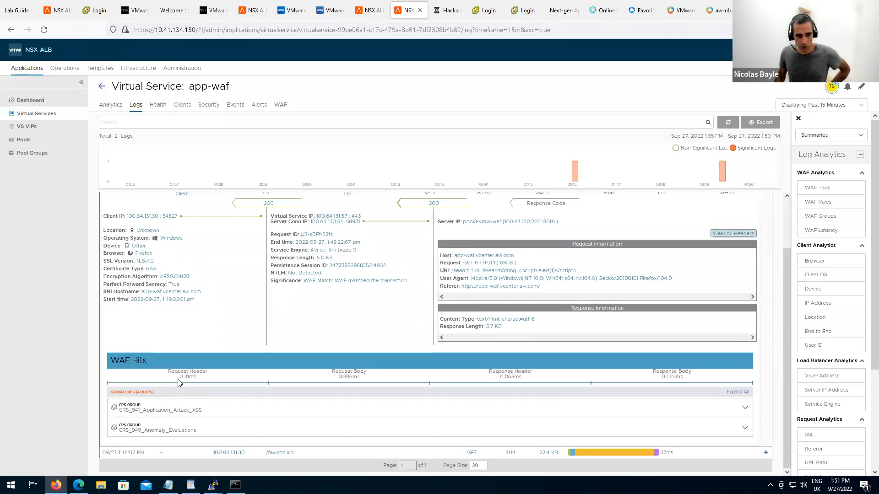
pyautogui.moveTo(178, 379); pyautogui.dragTo(203, 384)
pyautogui.moveTo(339, 380); pyautogui.dragTo(364, 383)
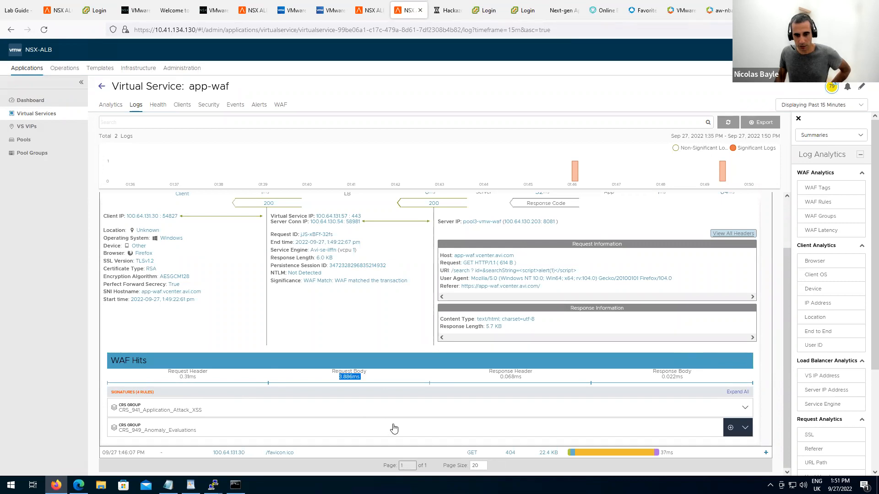
pyautogui.moveTo(502, 377); pyautogui.dragTo(524, 380)
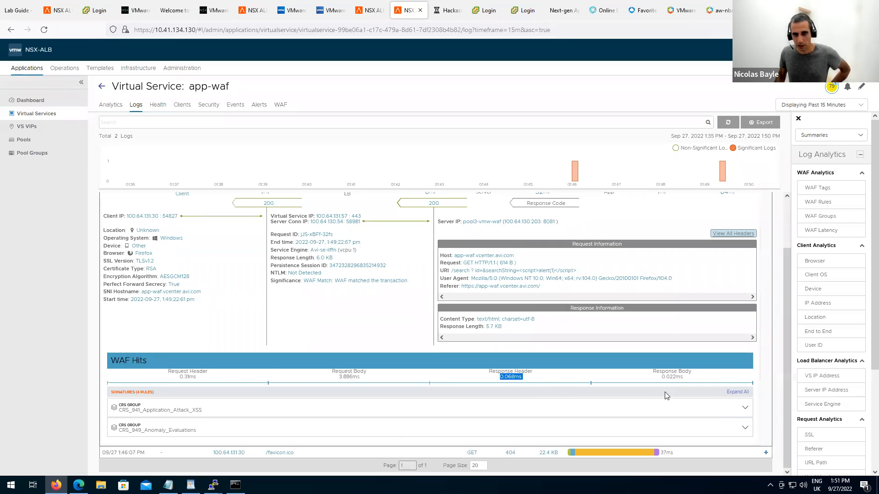
pyautogui.doubleClick(688, 379)
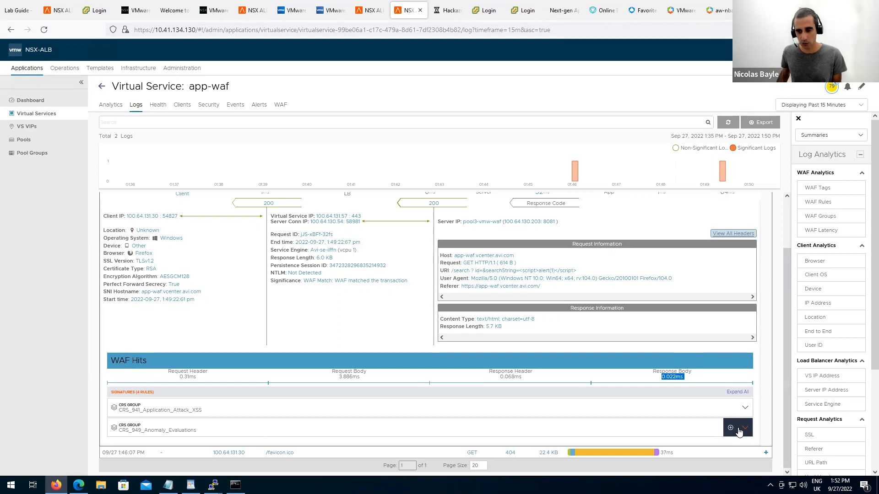
pyautogui.click(730, 410)
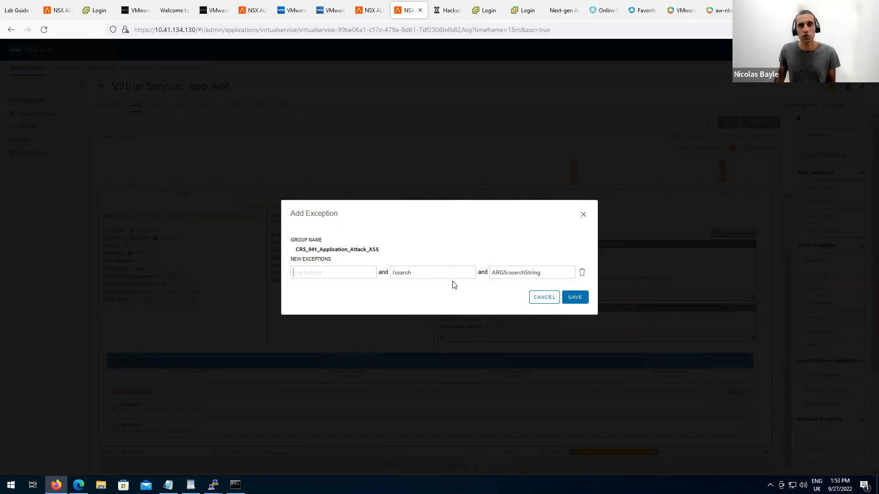
pyautogui.click(583, 215)
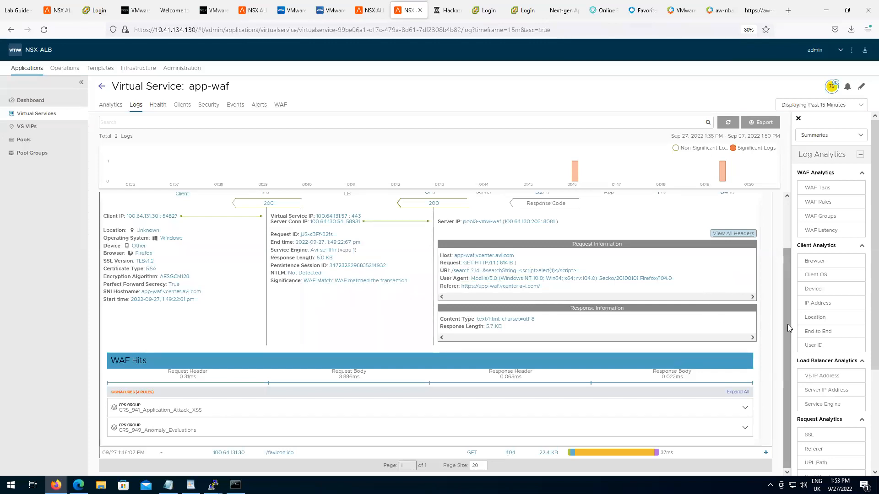
pyautogui.moveTo(787, 328); pyautogui.dragTo(787, 359)
pyautogui.scroll(2, 769, 316)
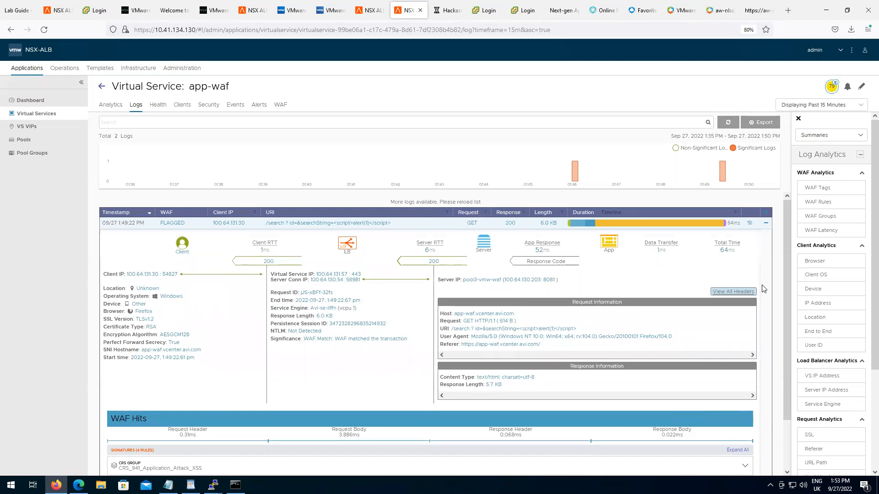
# Show the flagged request's recommendations: ARGS:searchString exclusions for rules 941100, 941110 and 941160.
pyautogui.click(750, 225)
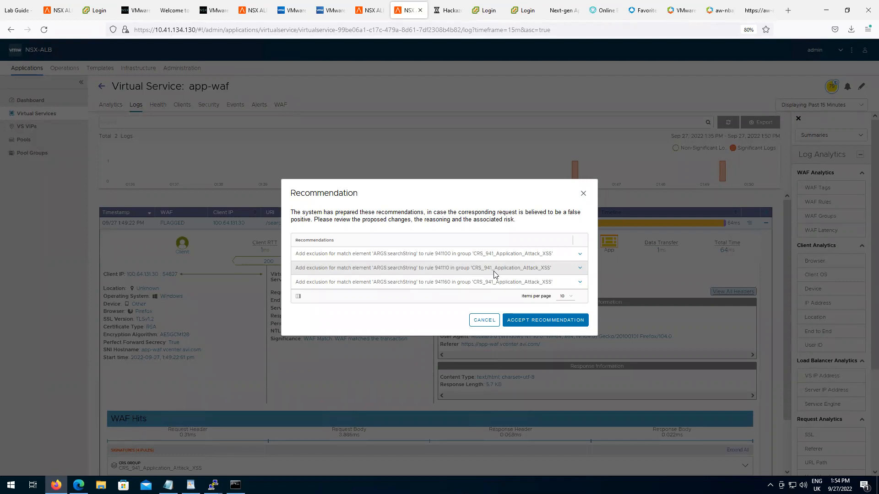
# Read the first exclusion's reasoning and risk, then close the recommendations without accepting any.
pyautogui.click(580, 254)
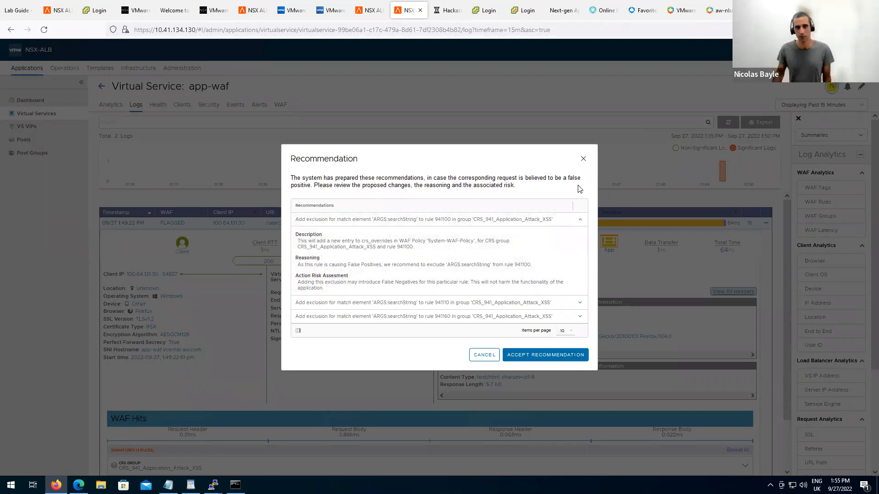
pyautogui.click(582, 160)
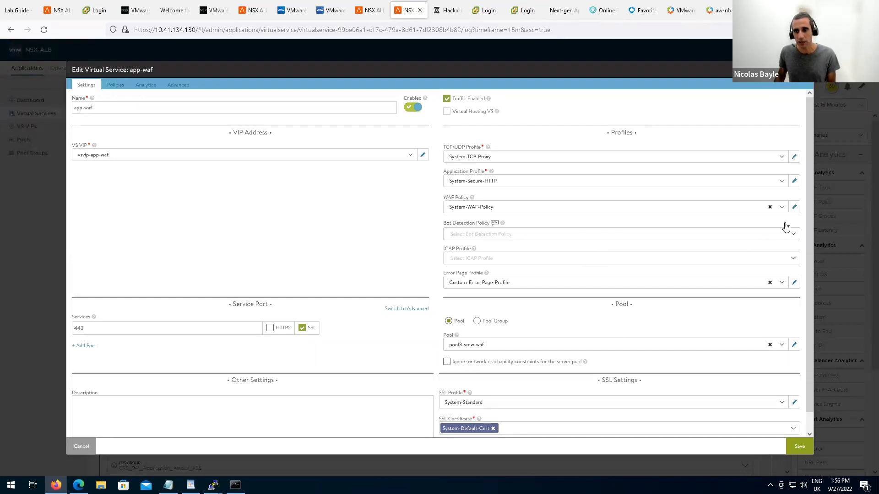
# Switch System-WAF-Policy to Enforcement mode and save it.
pyautogui.click(794, 209)
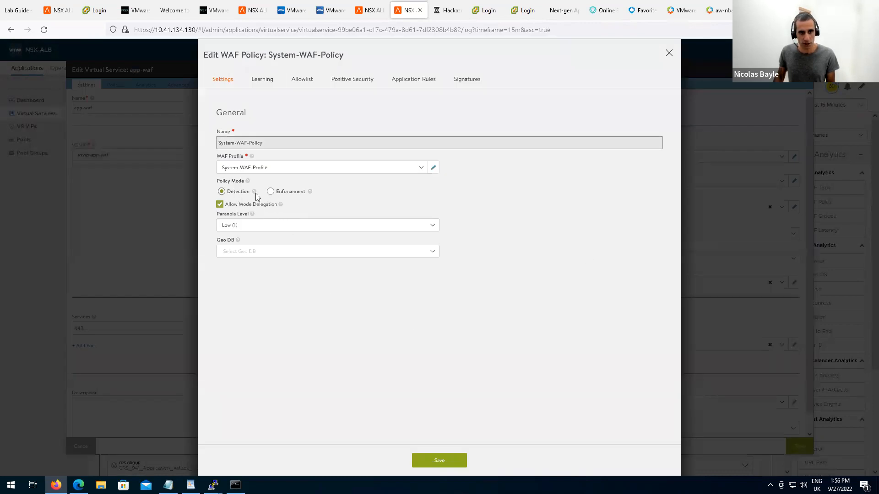
pyautogui.click(271, 192)
pyautogui.click(456, 462)
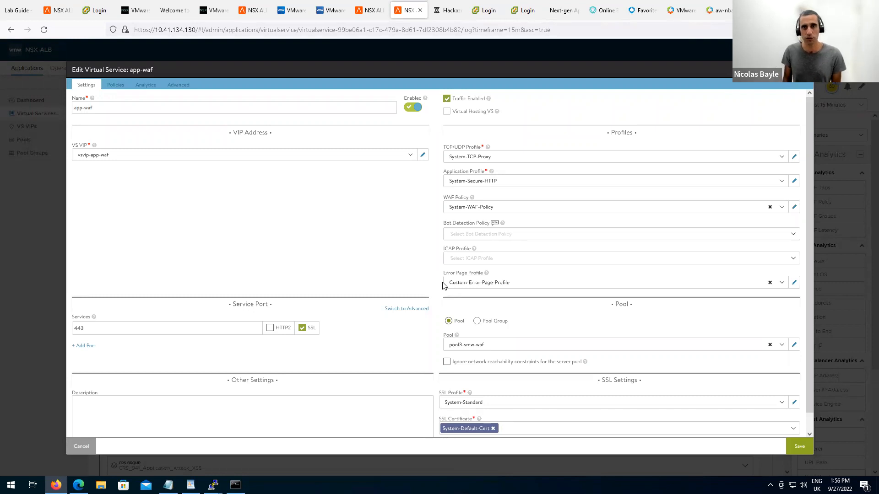
pyautogui.click(794, 284)
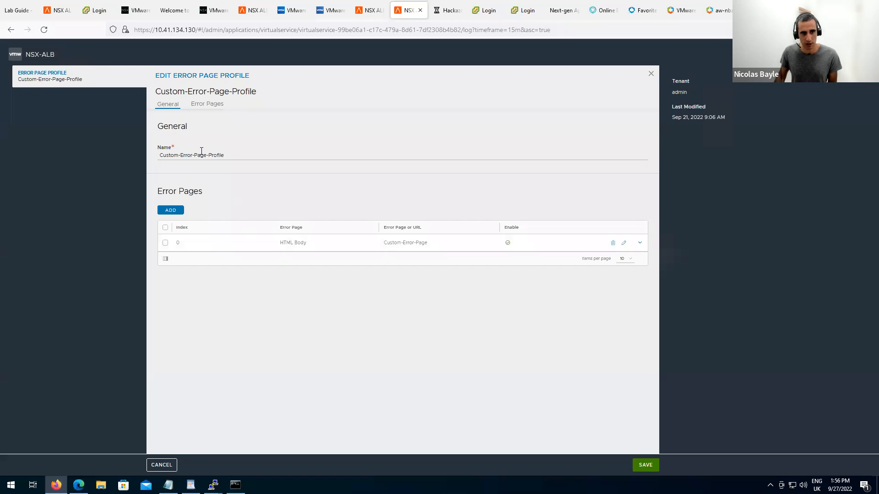
# Remove the comment markers around the support-contact message in Custom-Error-Page's HTML body.
pyautogui.click(624, 243)
pyautogui.click(639, 217)
pyautogui.click(614, 204)
pyautogui.scroll(-15, 301, 282)
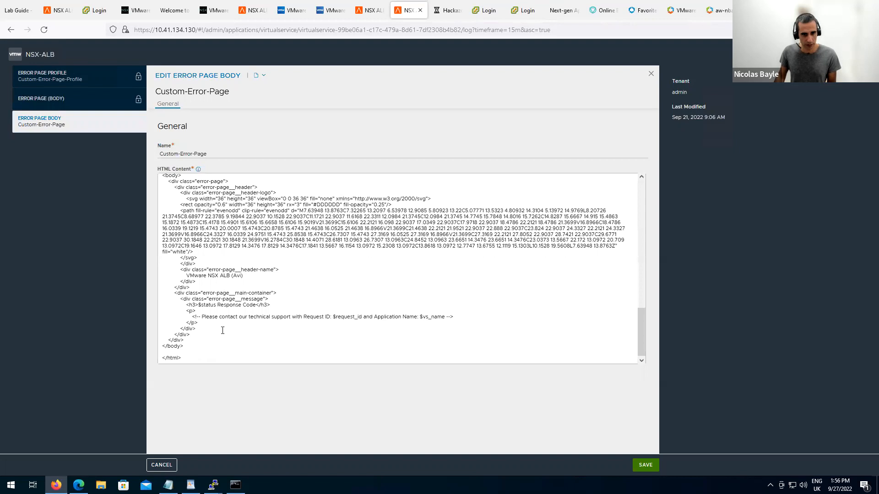
pyautogui.click(228, 331)
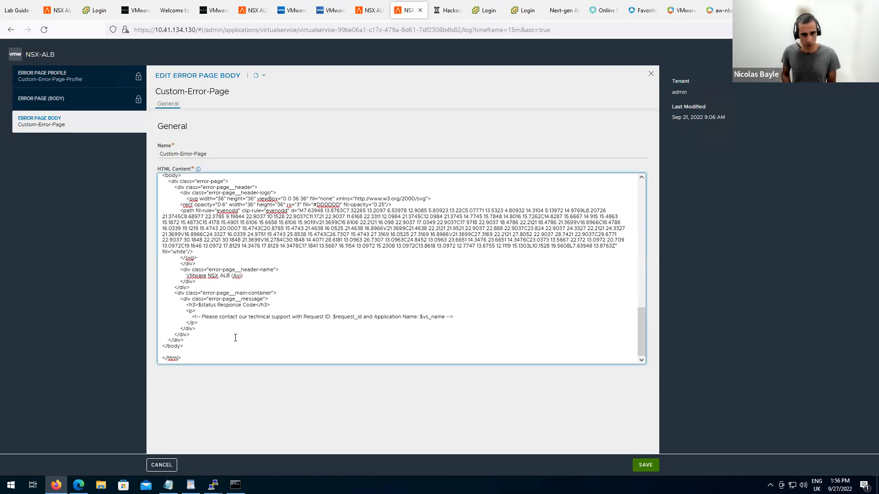
pyautogui.press('BackSpace')
pyautogui.press('BackSpace')
pyautogui.press('BackSpace')
pyautogui.press('BackSpace')
pyautogui.press('BackSpace')
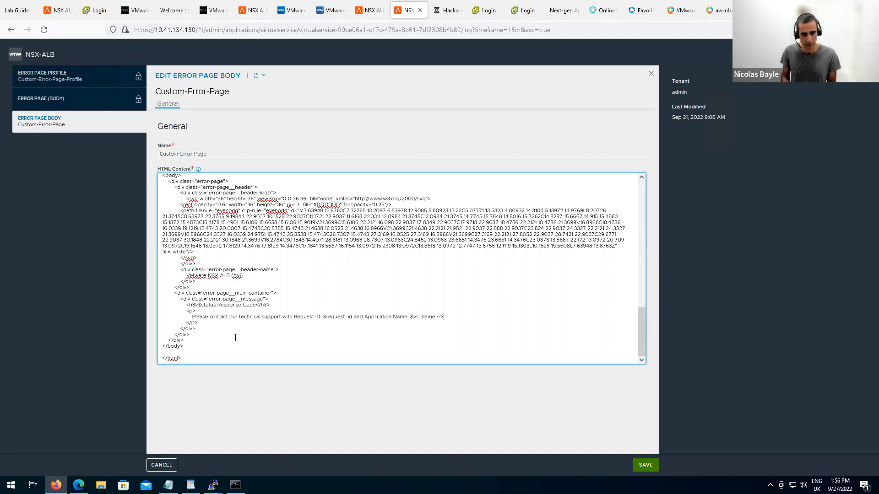
pyautogui.press('BackSpace')
pyautogui.press('BackSpace')
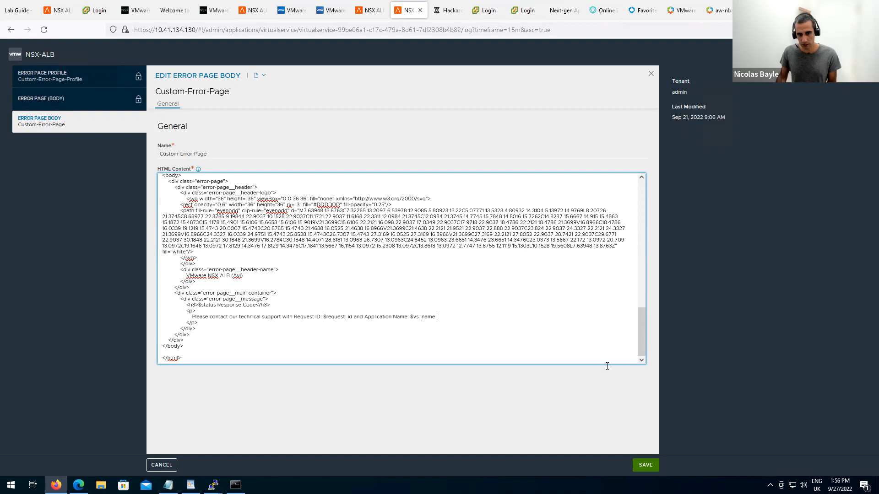
pyautogui.click(645, 465)
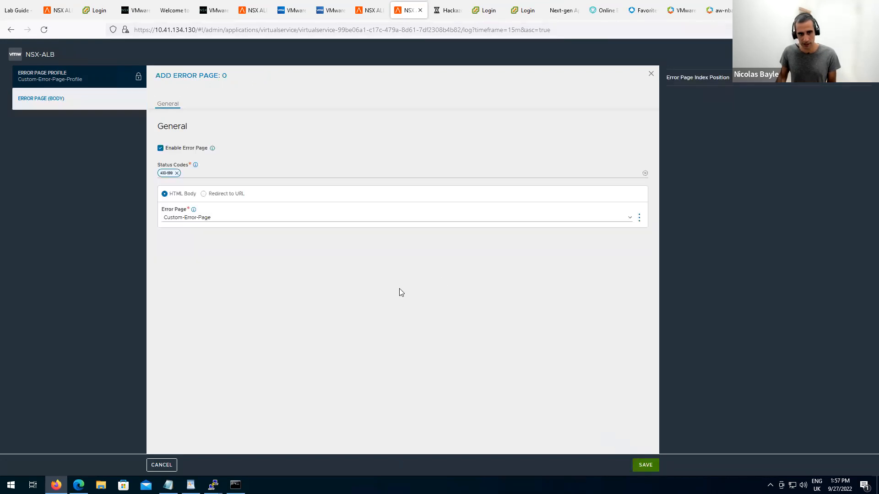
# Save the error page entry, Custom-Error-Page-Profile, and the app-waf virtual service.
pyautogui.click(646, 466)
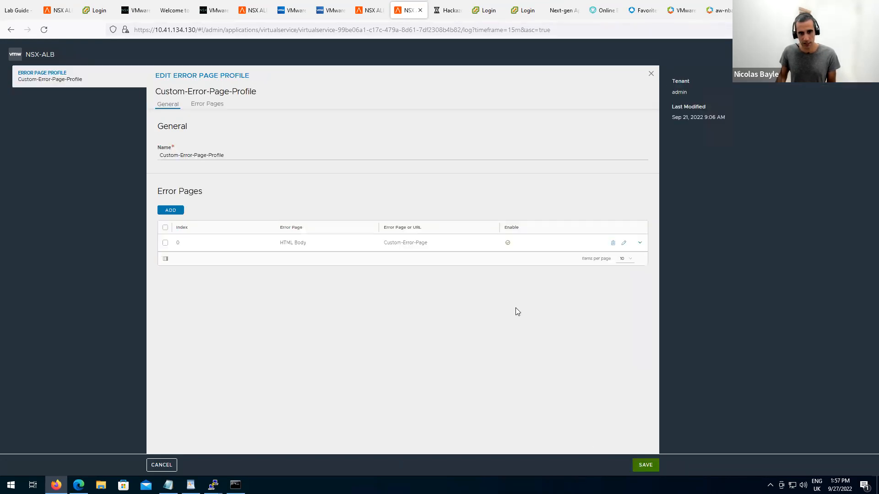
pyautogui.click(647, 466)
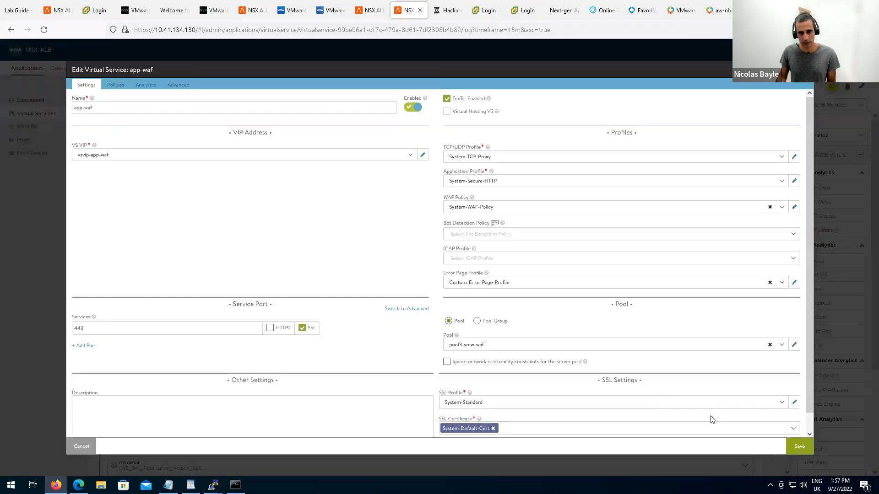
pyautogui.click(809, 447)
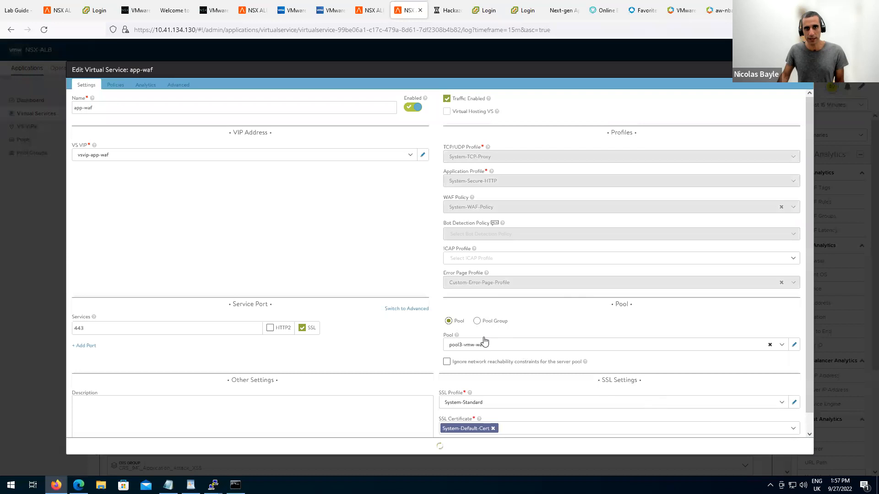
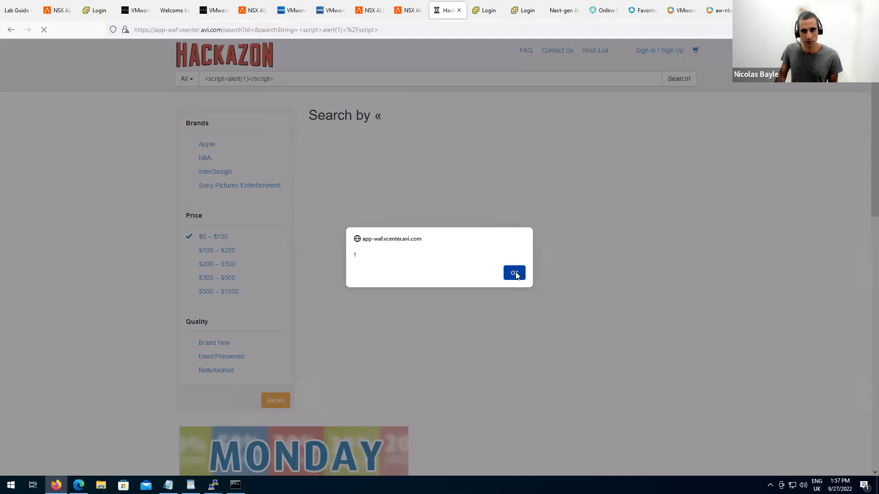
# Dismiss the JavaScript alert showing "1" raised by the Hackazon script-payload search.
pyautogui.click(515, 274)
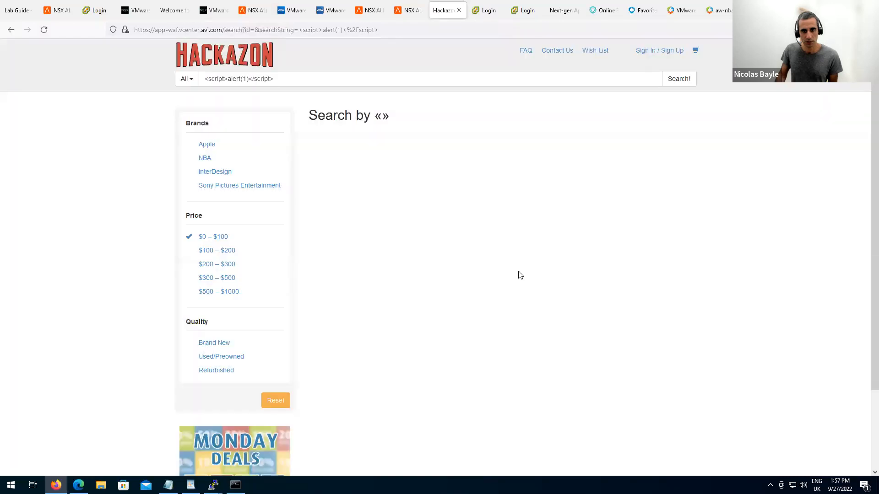
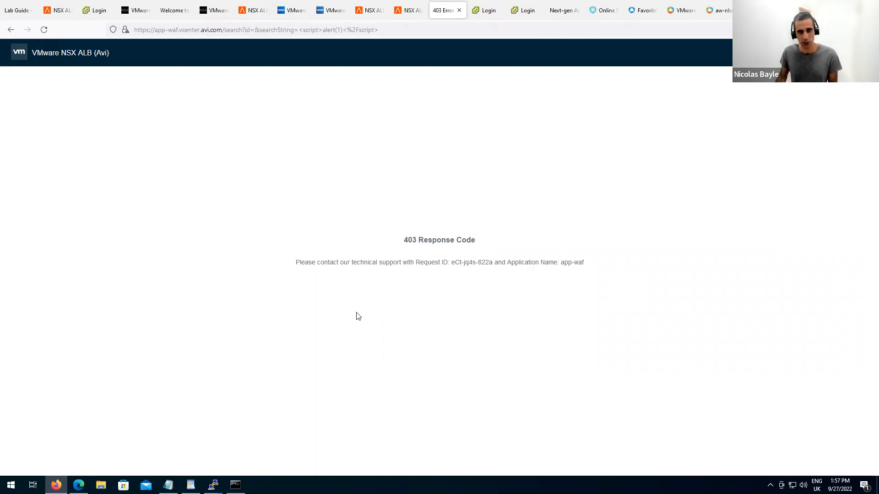
# Copy the application name 'app-waf' from the 403 error page and switch to its logs.
pyautogui.moveTo(308, 262); pyautogui.dragTo(614, 307)
pyautogui.click(614, 306)
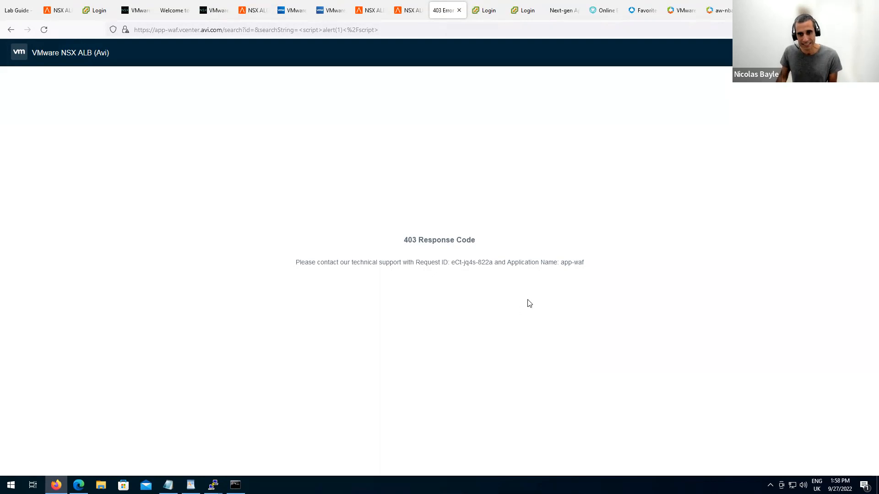
pyautogui.moveTo(560, 262); pyautogui.dragTo(584, 262)
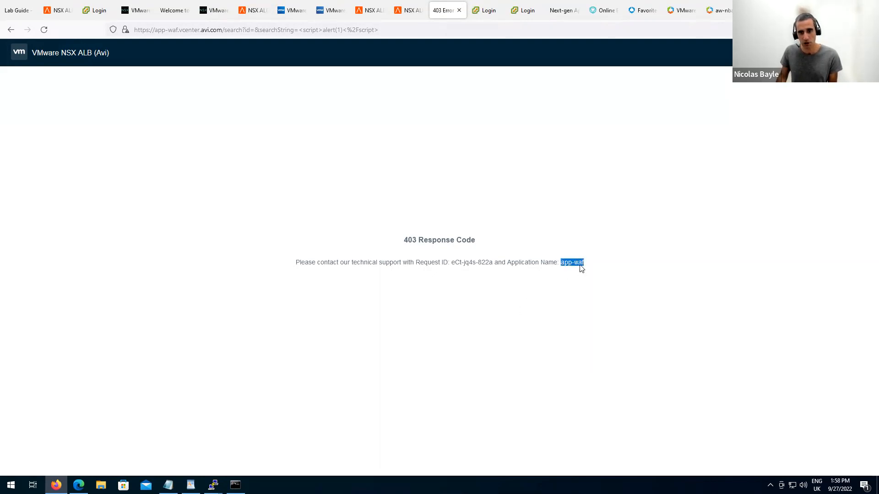
pyautogui.rightClick(581, 268)
pyautogui.click(592, 276)
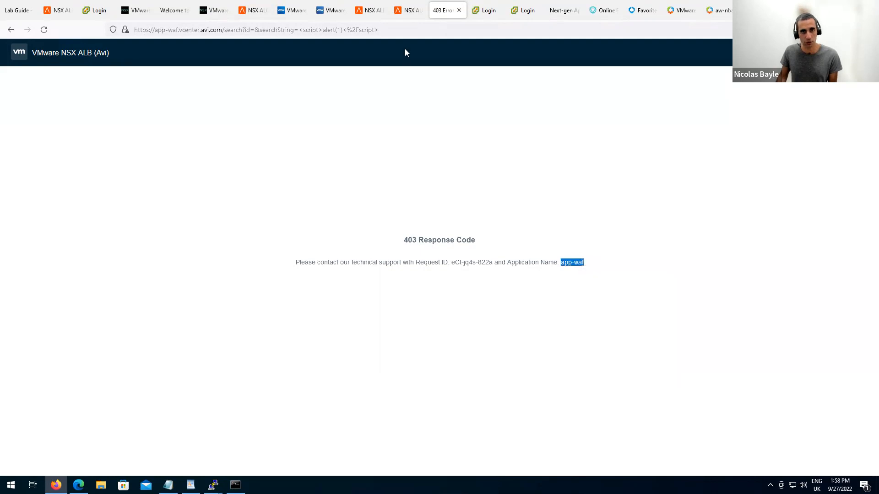
pyautogui.click(401, 15)
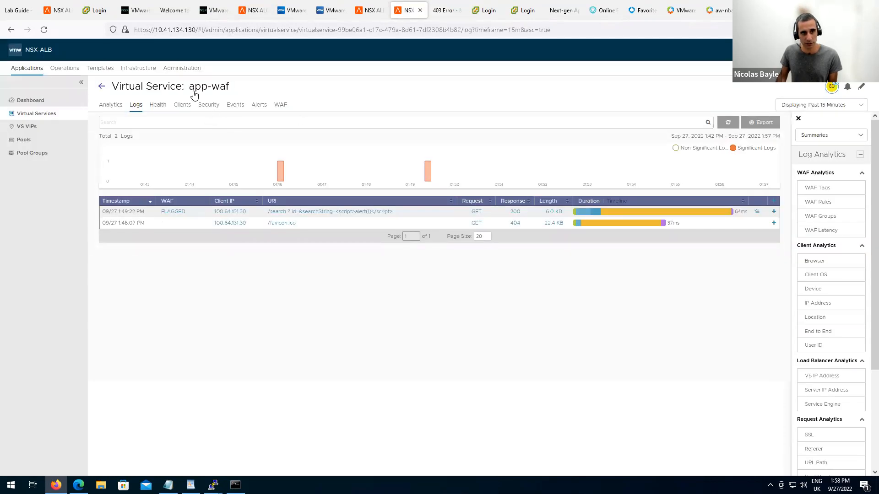
# Copy request ID eCt-jq4s-822a from the 403 page, then return to the app-waf log search.
pyautogui.moveTo(201, 93)
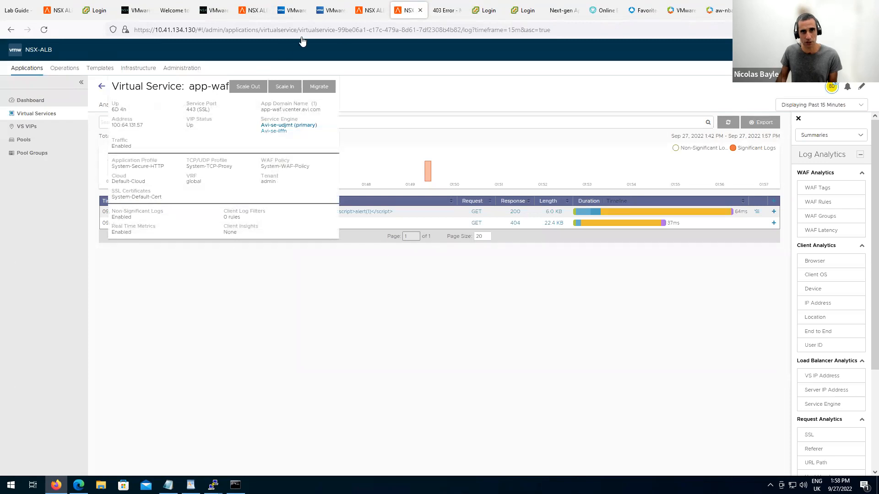
pyautogui.click(440, 10)
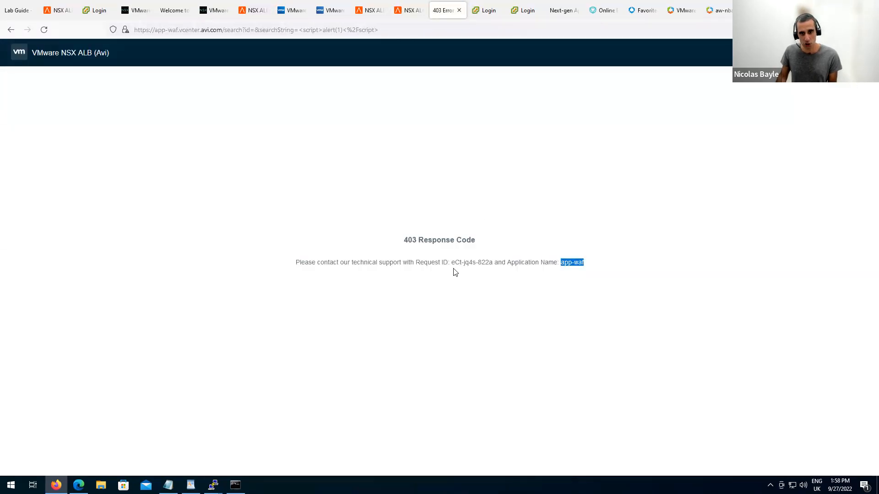
pyautogui.moveTo(451, 263); pyautogui.dragTo(493, 263)
pyautogui.rightClick(492, 263)
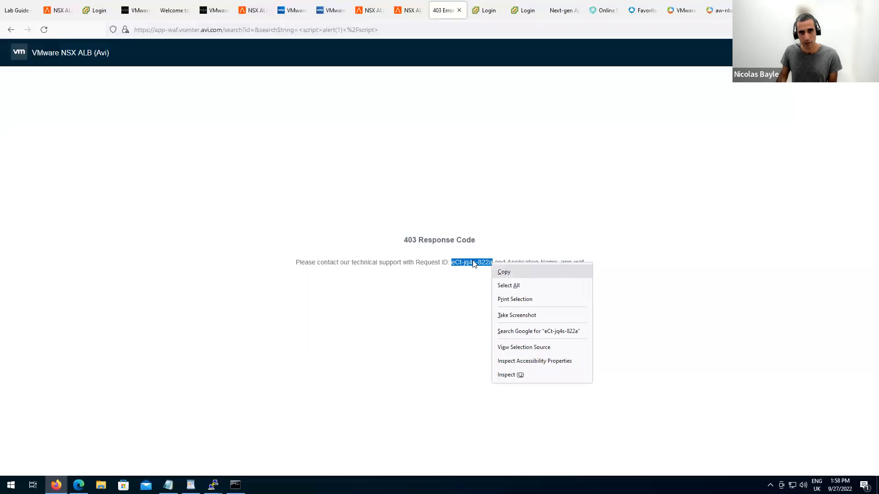
pyautogui.click(501, 272)
pyautogui.click(416, 14)
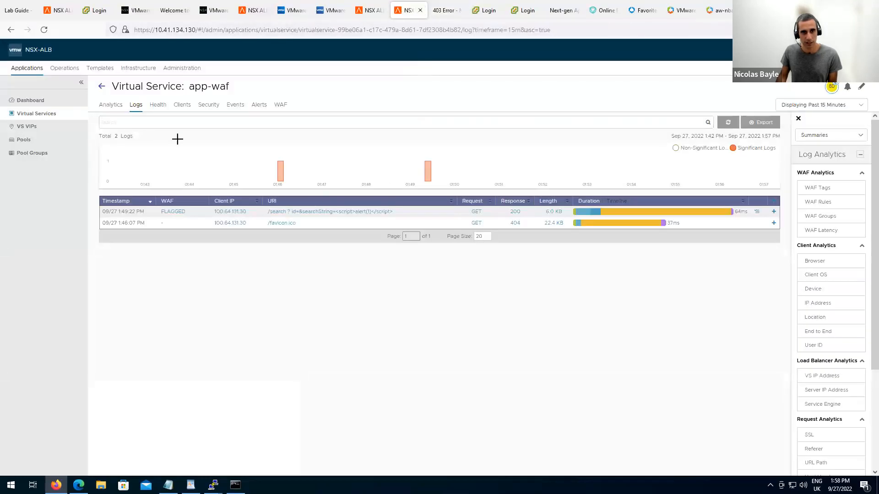
pyautogui.click(166, 126)
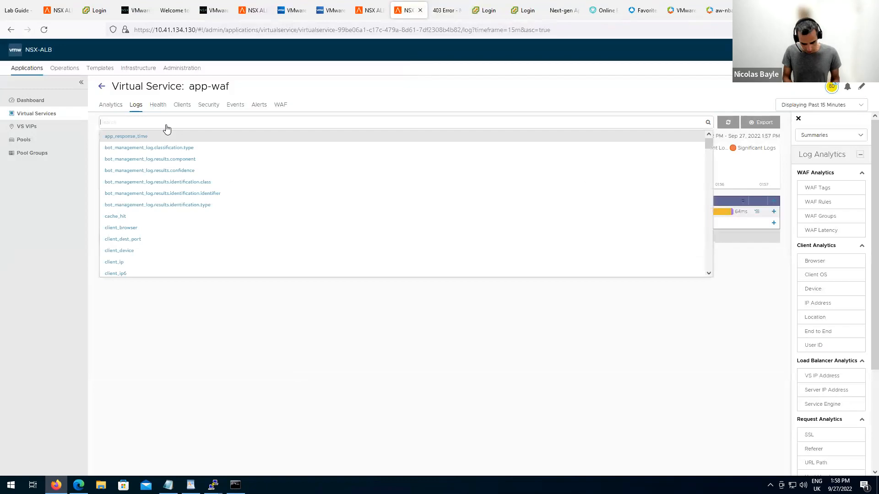
# Search the app-waf logs for eCt-jq4s-822a and expand the REJECTED 403 entry's details.
pyautogui.hotkey('ctrl', 'v')
pyautogui.press('Return')
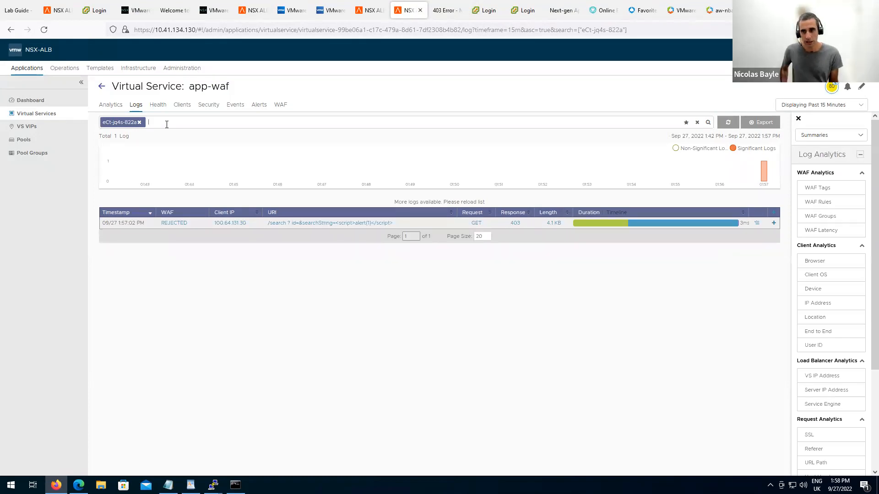
pyautogui.click(773, 225)
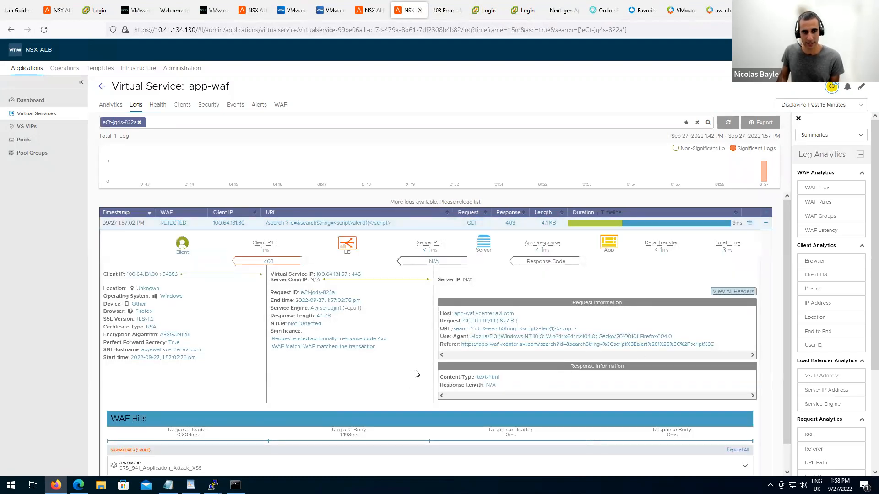
pyautogui.scroll(-1, 401, 377)
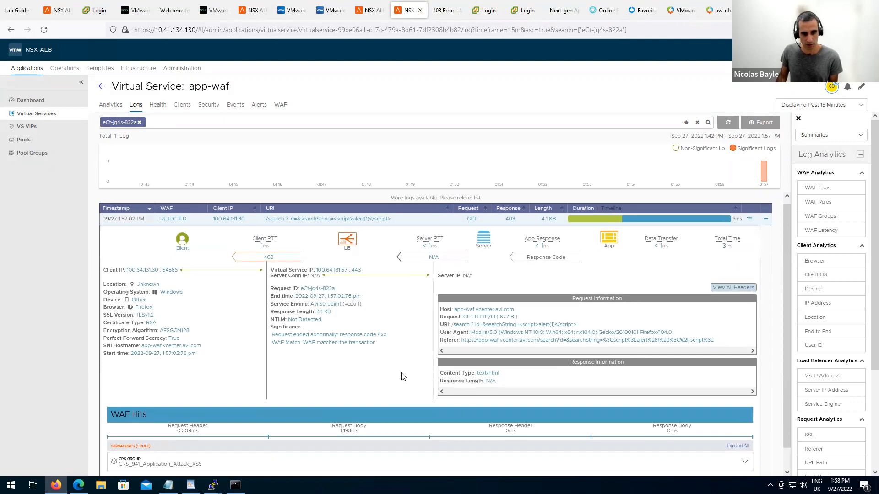
pyautogui.scroll(-1, 401, 376)
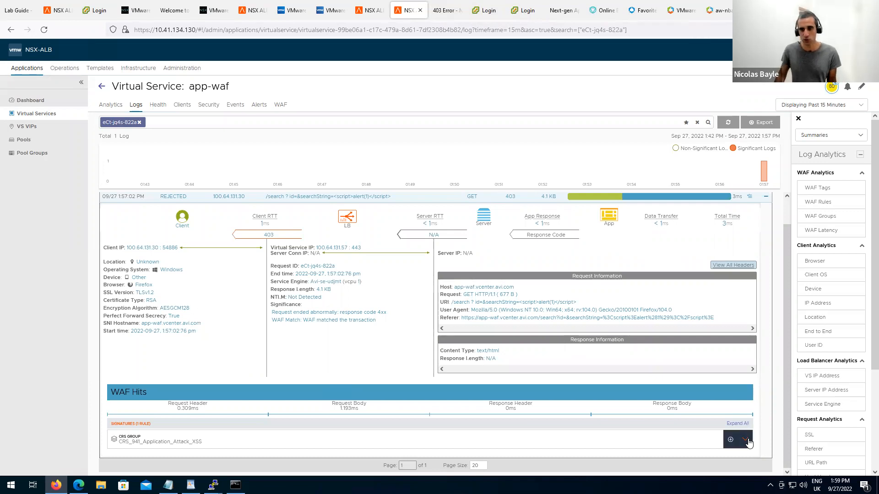
# Expand CRS_941_Application_Attack_XSS to show rule 941100, dismissing its suggested exclusion.
pyautogui.click(729, 445)
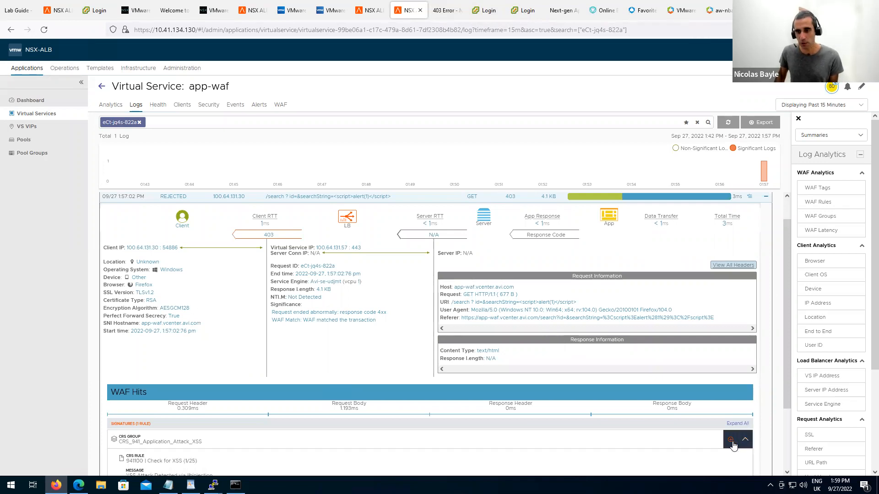
pyautogui.click(750, 197)
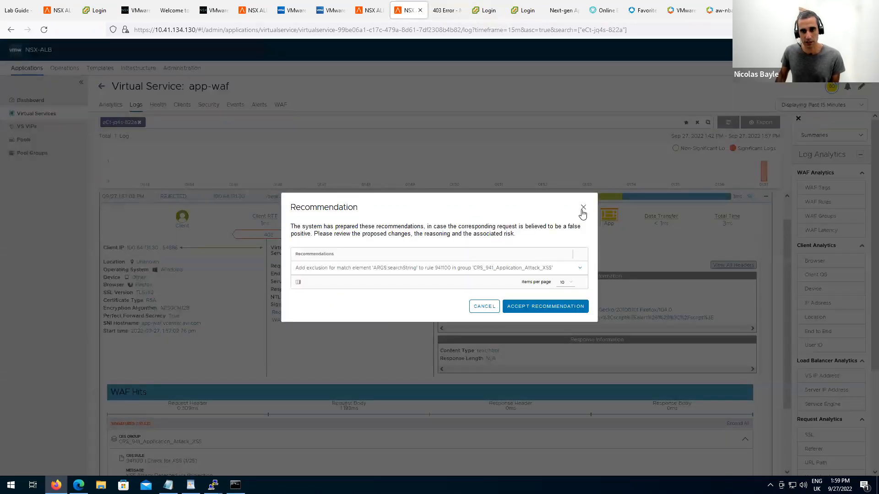
pyautogui.click(584, 207)
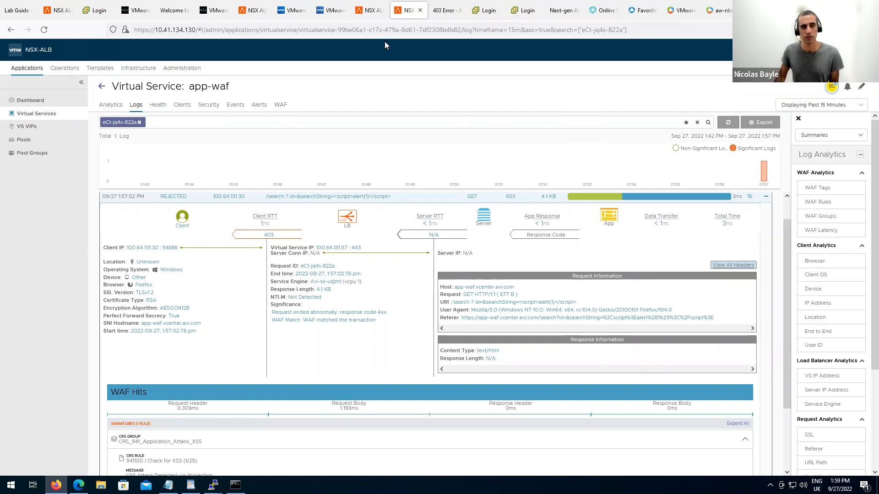
pyautogui.moveTo(209, 89)
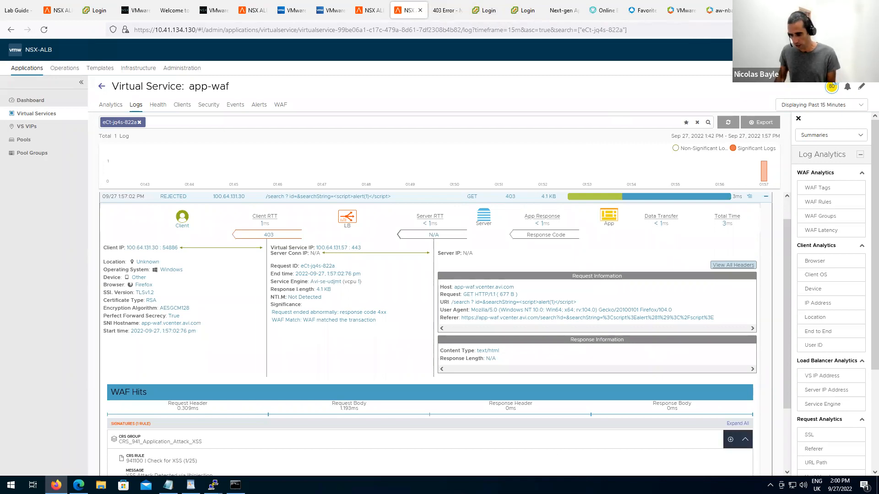
# Return to the slideshow and advance to the Web Application Firewall sizing and scaling slide.
pyautogui.hotkey('alt', 'Tab')
pyautogui.press('Right')
pyautogui.press('Right')
pyautogui.press('Right')
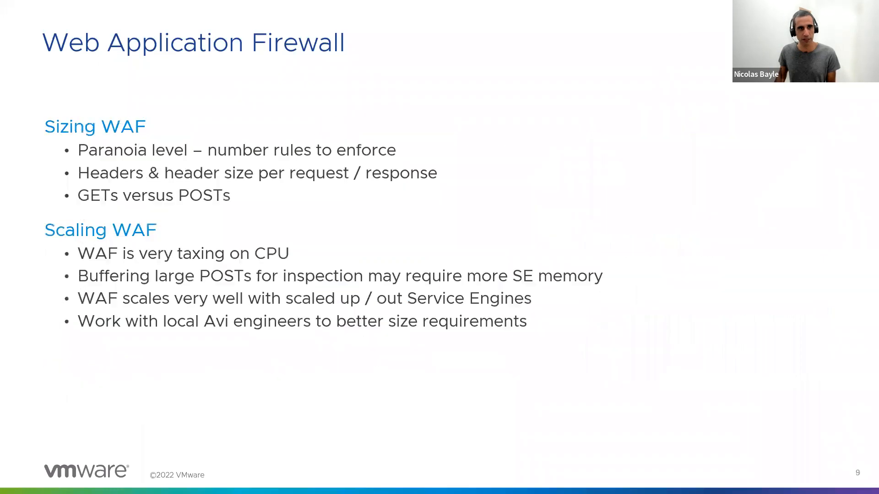